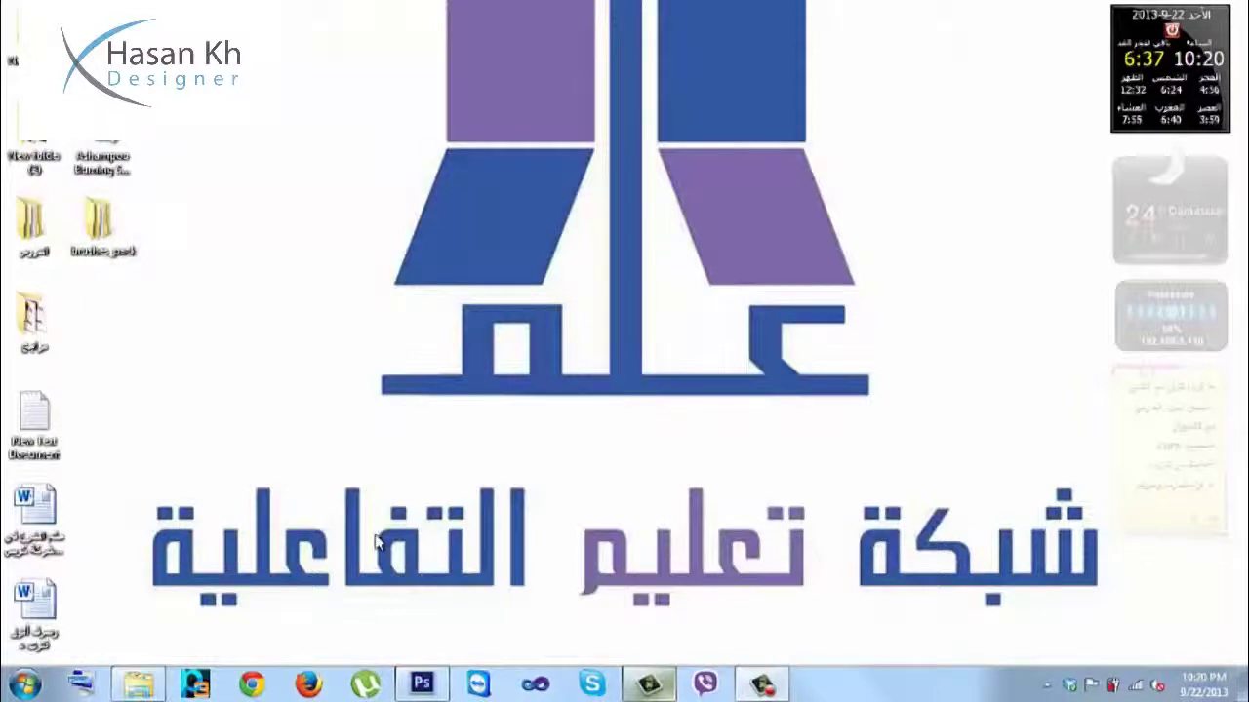
# Step: Switch to Photoshop and enter Quick Mask mode on the Buddha layer, with the Brush tool active
pyautogui.click(421, 682)
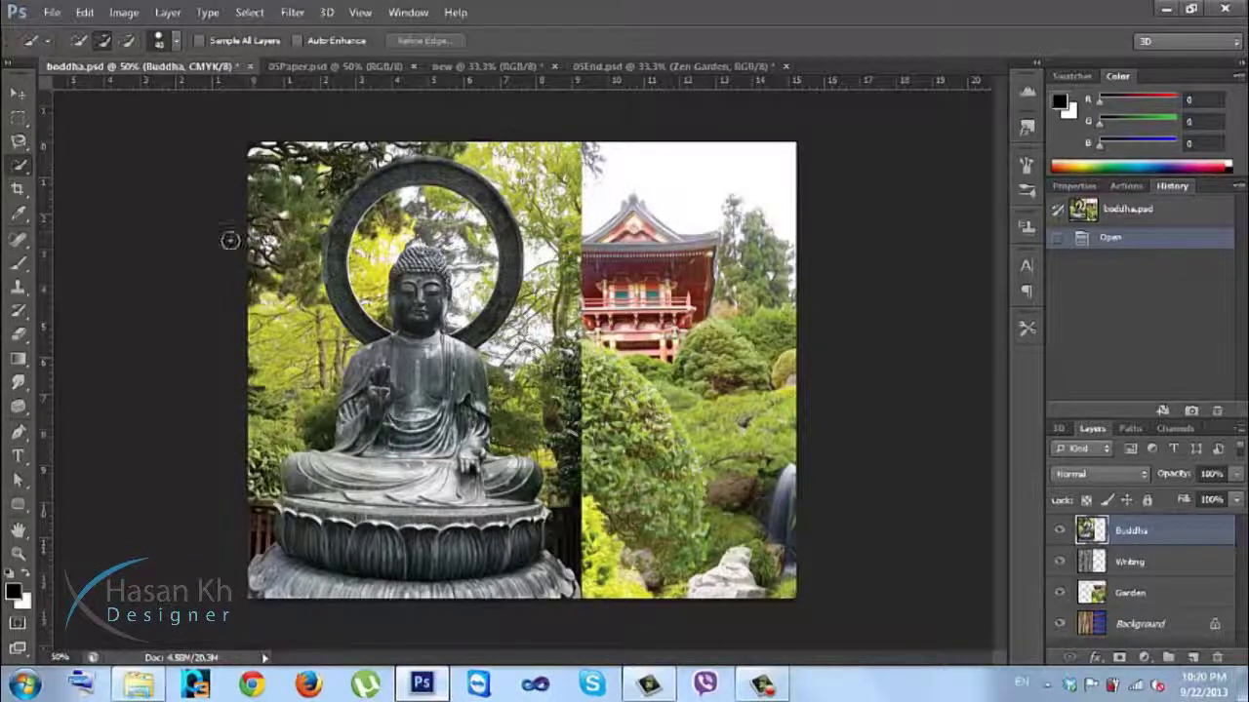
pyautogui.click(22, 625)
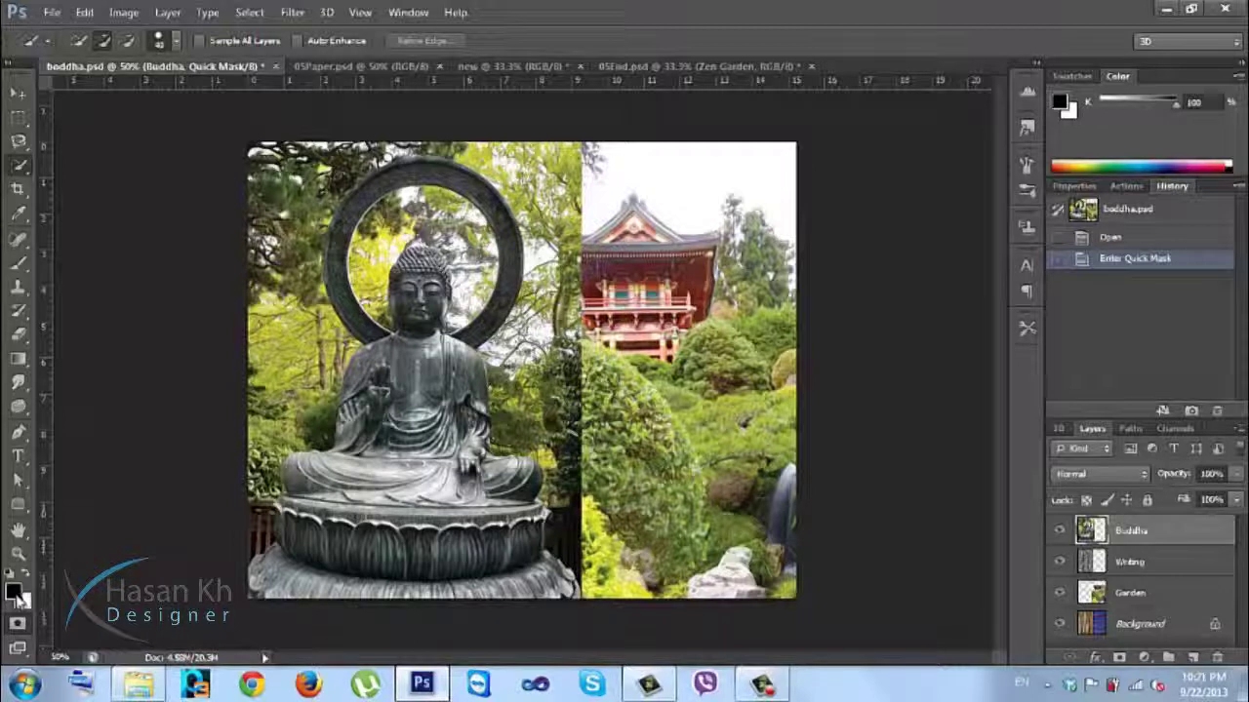
pyautogui.click(18, 265)
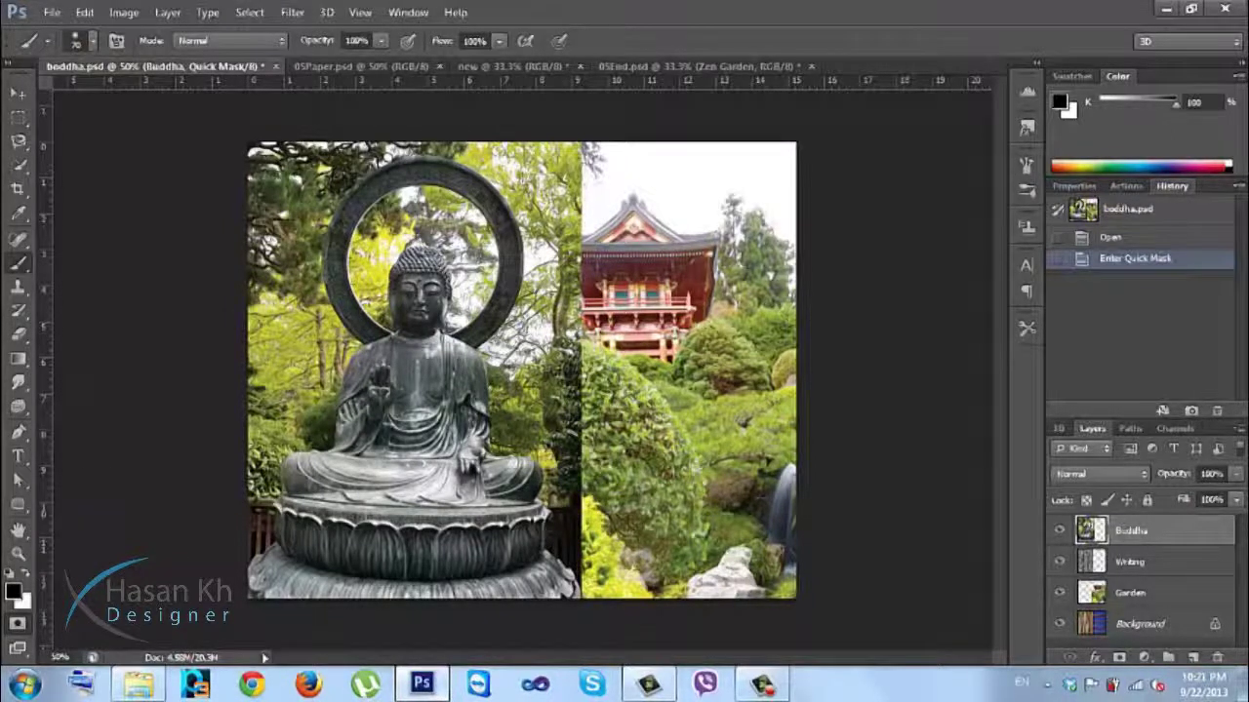
# Step: Set the brush size to 57 px and its hardness to 31%
pyautogui.rightClick(378, 285)
pyautogui.moveTo(476, 326); pyautogui.dragTo(448, 327)
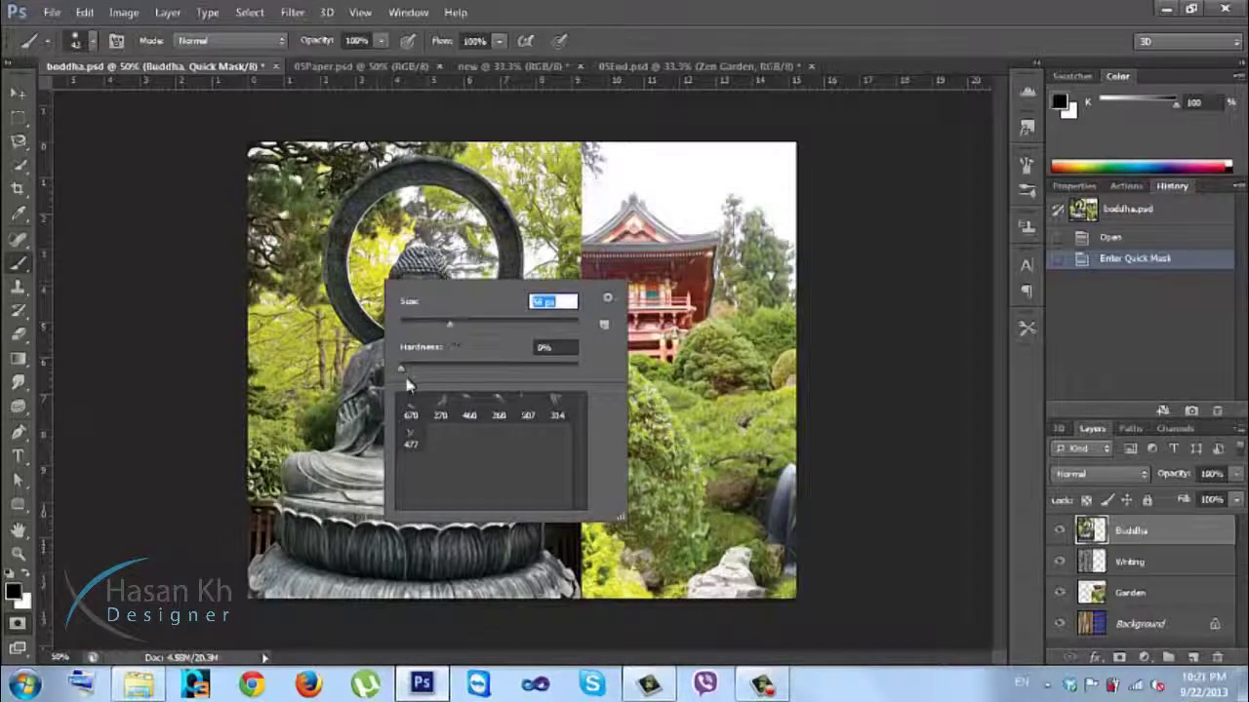
pyautogui.moveTo(399, 373); pyautogui.dragTo(455, 371)
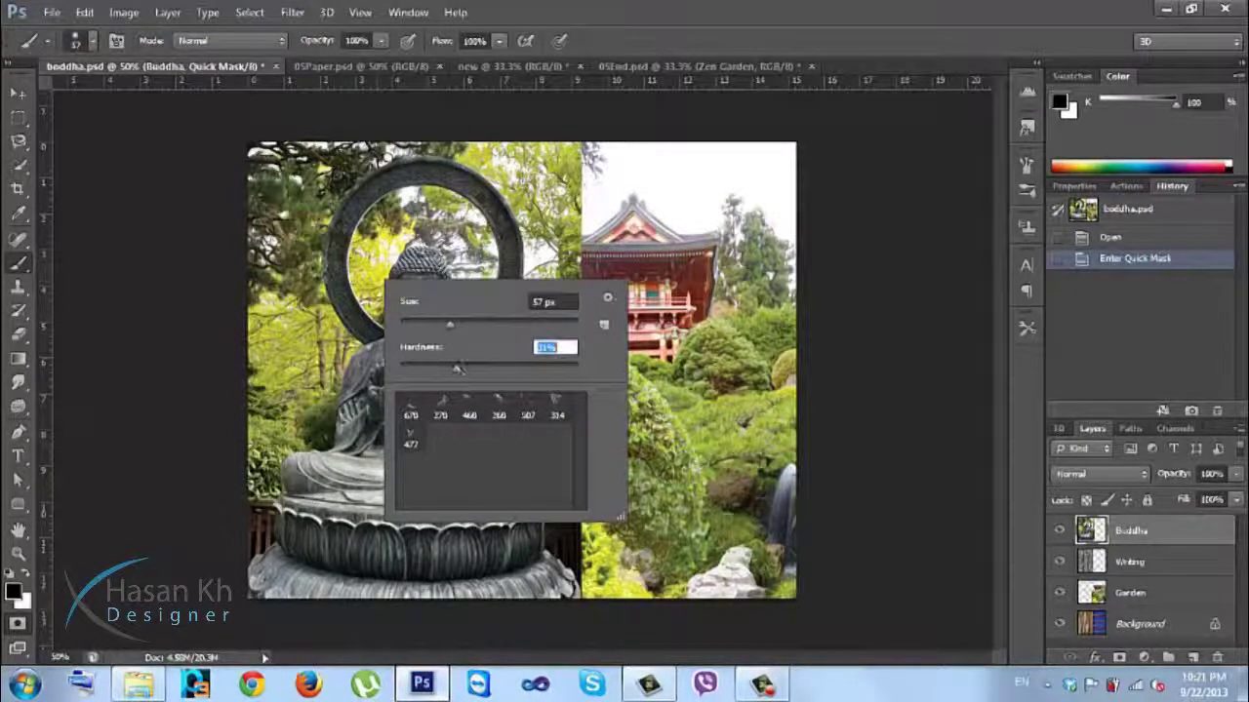
pyautogui.moveTo(327, 262); pyautogui.dragTo(348, 213)
pyautogui.hotkey('ctrl', 'z')
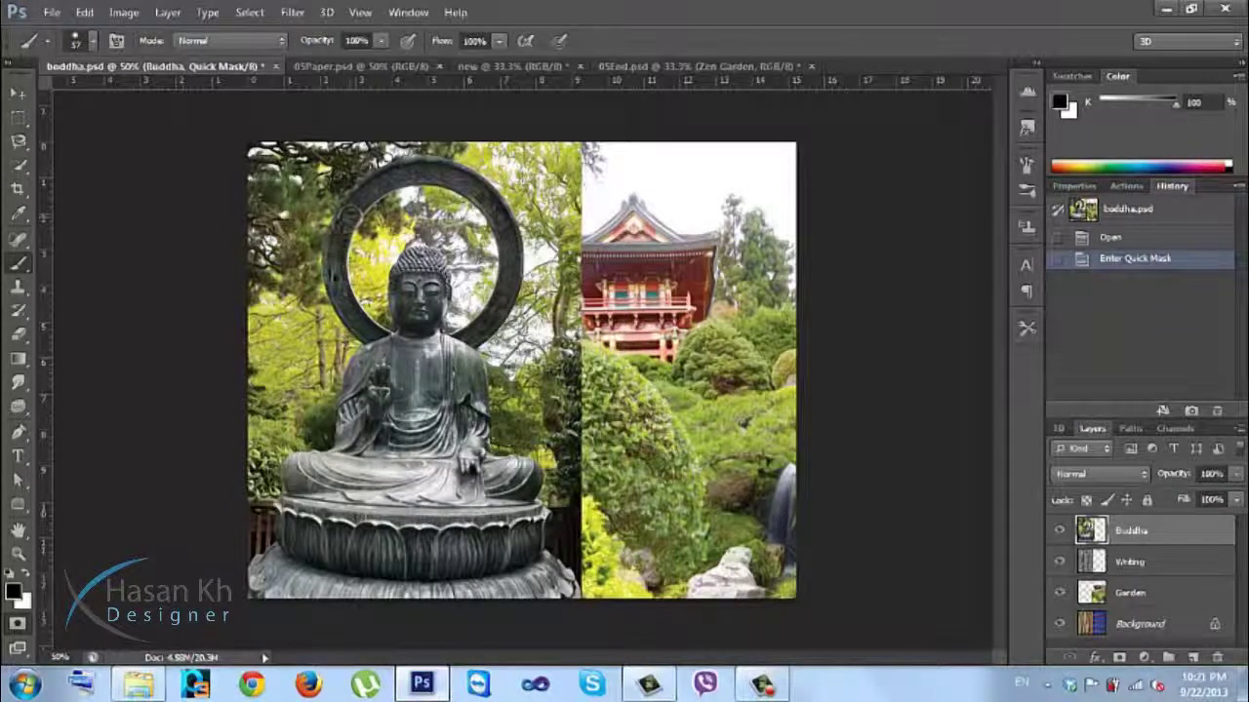
pyautogui.hotkey('ctrl', '+')
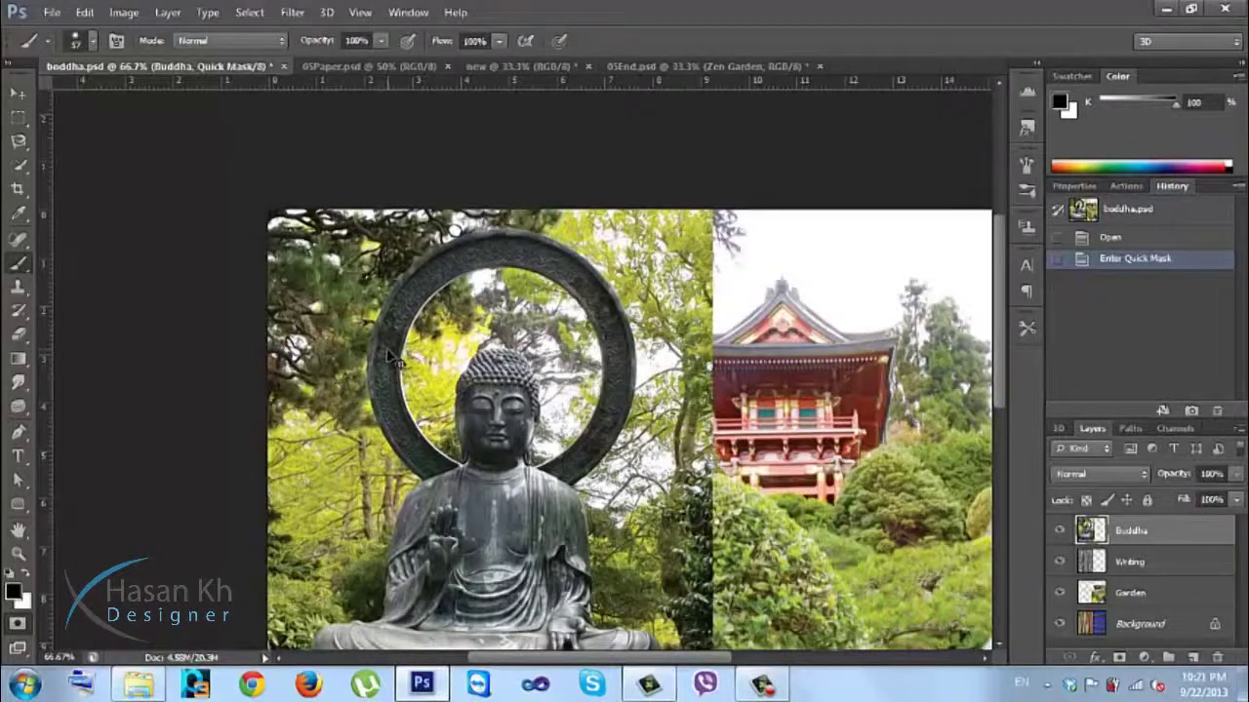
pyautogui.hotkey('ctrl', '-')
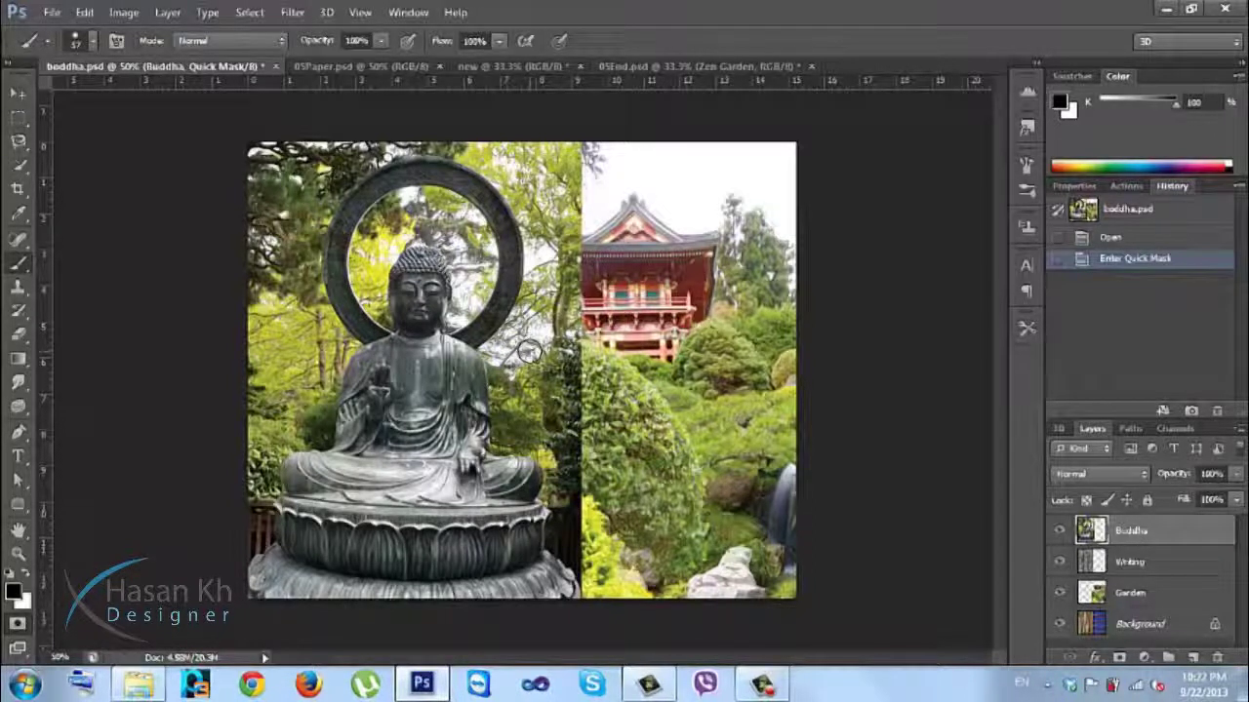
# Step: Raise the brush hardness to 76% for painting the mask over the halo ring
pyautogui.hotkey('ctrl', '+')
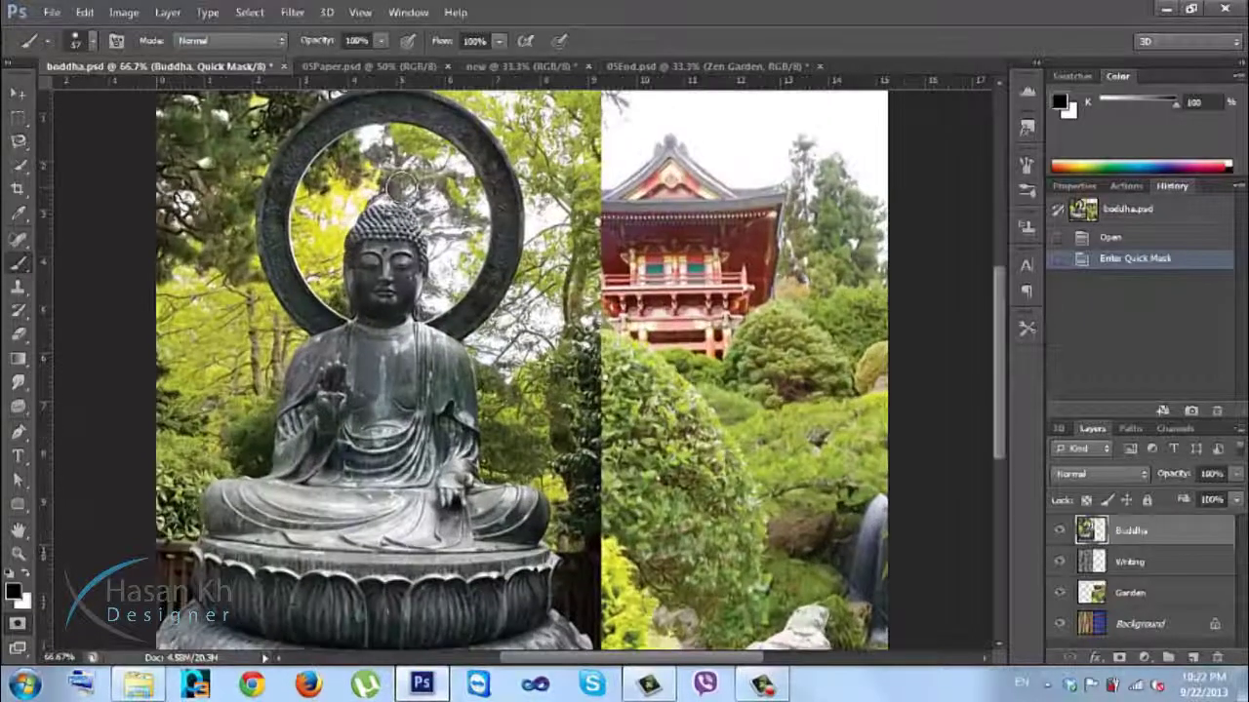
pyautogui.moveTo(308, 132); pyautogui.dragTo(274, 248)
pyautogui.rightClick(273, 248)
pyautogui.click(406, 335)
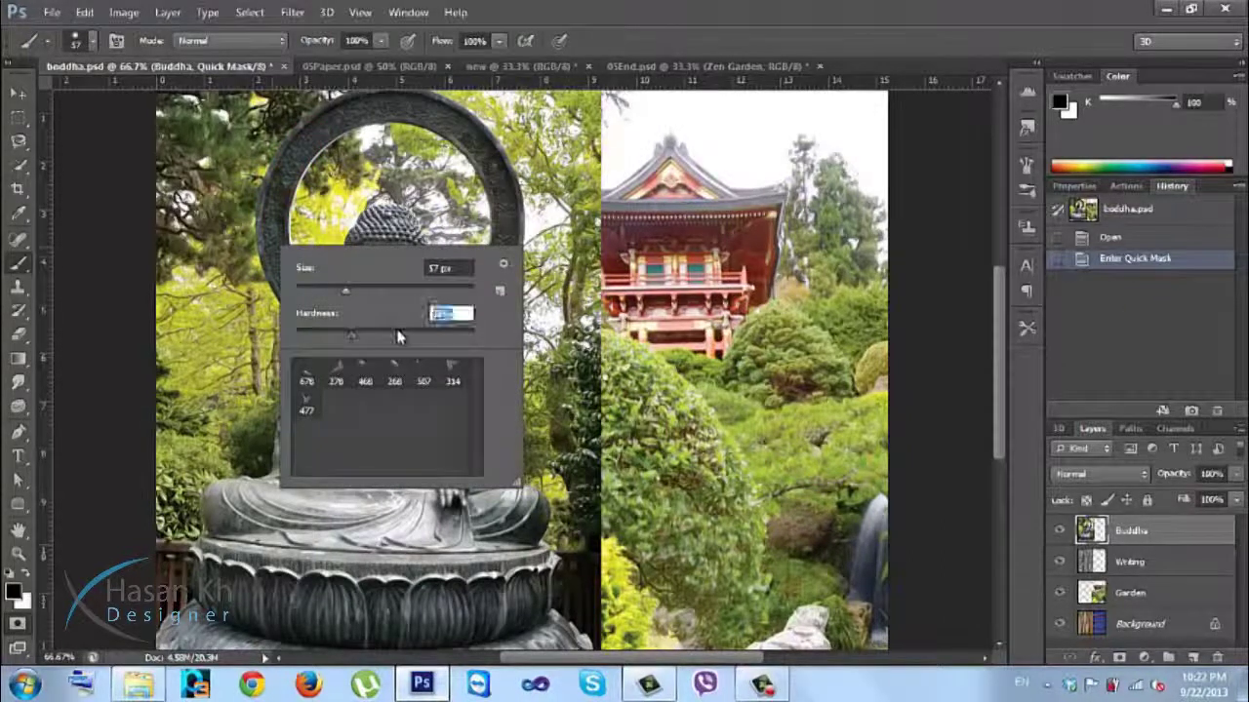
pyautogui.moveTo(406, 335); pyautogui.dragTo(432, 335)
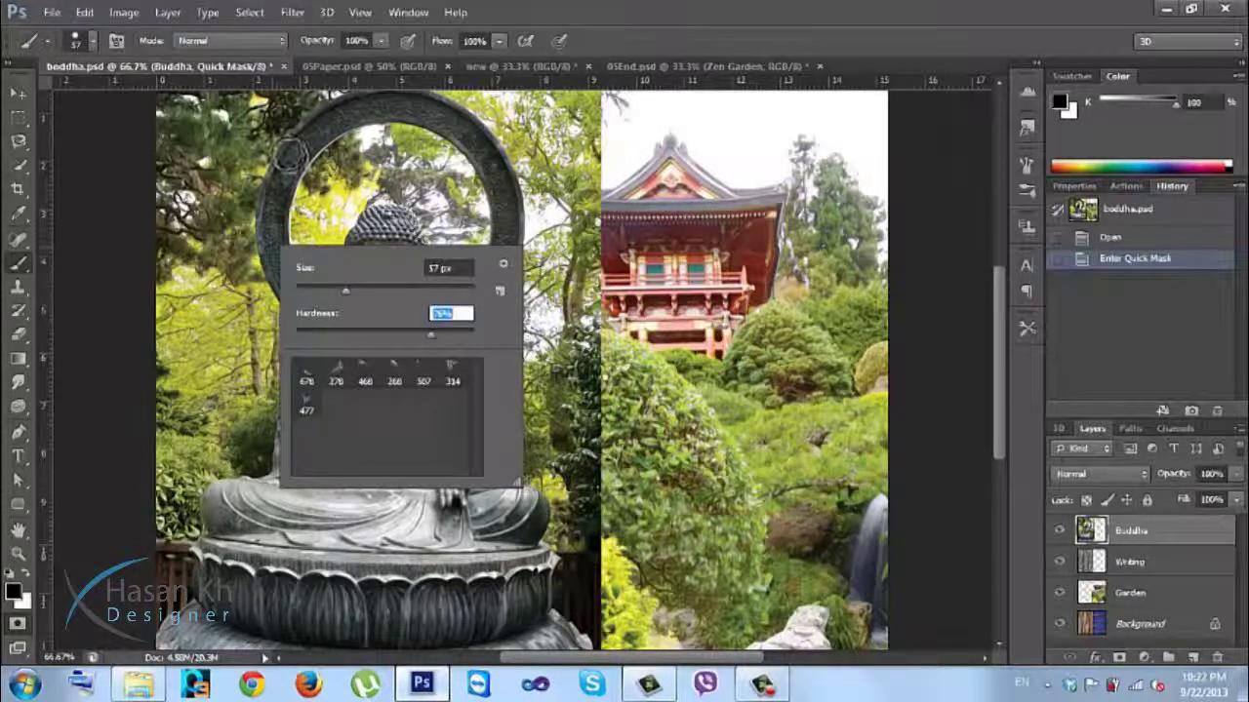
# Step: Paint the quick mask over the Buddha statue, including its halo ring and lotus pedestal
pyautogui.moveTo(290, 158); pyautogui.dragTo(276, 207)
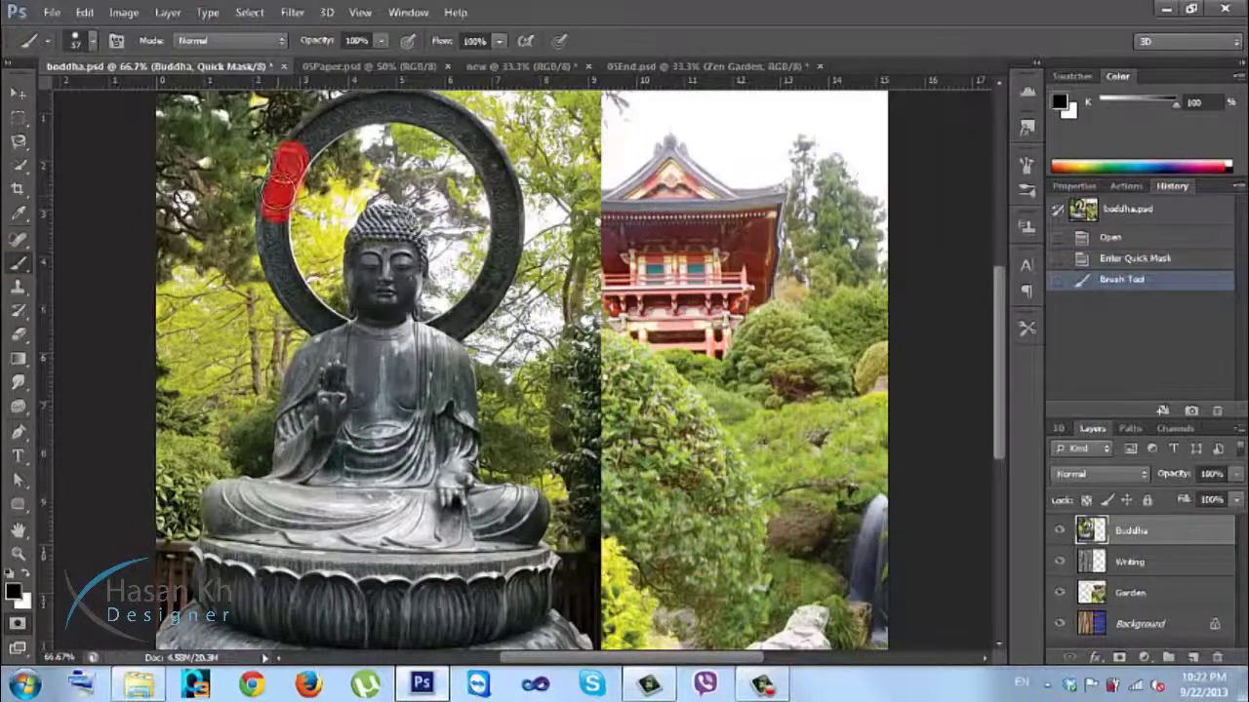
pyautogui.hotkey('ctrl', 'z')
pyautogui.moveTo(293, 153)
pyautogui.mouseDown()
pyautogui.moveTo(272, 239)
pyautogui.moveTo(299, 302)
pyautogui.moveTo(325, 322)
pyautogui.moveTo(421, 334)
pyautogui.moveTo(483, 298)
pyautogui.moveTo(505, 237)
pyautogui.moveTo(502, 177)
pyautogui.moveTo(486, 140)
pyautogui.moveTo(414, 105)
pyautogui.moveTo(358, 102)
pyautogui.moveTo(304, 141)
pyautogui.moveTo(356, 107)
pyautogui.moveTo(346, 112)
pyautogui.moveTo(434, 105)
pyautogui.moveTo(493, 161)
pyautogui.moveTo(502, 190)
pyautogui.moveTo(505, 258)
pyautogui.moveTo(466, 339)
pyautogui.moveTo(383, 298)
pyautogui.moveTo(388, 226)
pyautogui.moveTo(376, 213)
pyautogui.moveTo(392, 217)
pyautogui.moveTo(375, 219)
pyautogui.moveTo(359, 251)
pyautogui.moveTo(363, 291)
pyautogui.moveTo(400, 226)
pyautogui.moveTo(411, 250)
pyautogui.moveTo(380, 370)
pyautogui.moveTo(444, 476)
pyautogui.moveTo(445, 381)
pyautogui.moveTo(457, 400)
pyautogui.moveTo(458, 546)
pyautogui.moveTo(441, 634)
pyautogui.moveTo(424, 625)
pyautogui.moveTo(419, 517)
pyautogui.moveTo(437, 616)
pyautogui.moveTo(408, 453)
pyautogui.moveTo(322, 351)
pyautogui.moveTo(304, 375)
pyautogui.moveTo(291, 459)
pyautogui.moveTo(322, 409)
pyautogui.moveTo(336, 458)
pyautogui.moveTo(360, 414)
pyautogui.moveTo(325, 385)
pyautogui.moveTo(395, 466)
pyautogui.moveTo(292, 552)
pyautogui.moveTo(351, 507)
pyautogui.moveTo(278, 492)
pyautogui.moveTo(243, 507)
pyautogui.moveTo(213, 486)
pyautogui.moveTo(216, 541)
pyautogui.moveTo(439, 429)
pyautogui.moveTo(390, 488)
pyautogui.moveTo(439, 444)
pyautogui.moveTo(455, 375)
pyautogui.moveTo(458, 410)
pyautogui.mouseUp()
pyautogui.moveTo(456, 439); pyautogui.dragTo(492, 605)
pyautogui.moveTo(484, 533)
pyautogui.mouseDown()
pyautogui.moveTo(469, 492)
pyautogui.moveTo(534, 515)
pyautogui.moveTo(509, 532)
pyautogui.moveTo(463, 520)
pyautogui.moveTo(459, 431)
pyautogui.mouseUp()
pyautogui.moveTo(400, 568)
pyautogui.mouseDown()
pyautogui.moveTo(395, 603)
pyautogui.moveTo(539, 558)
pyautogui.moveTo(546, 610)
pyautogui.moveTo(590, 639)
pyautogui.moveTo(491, 635)
pyautogui.moveTo(512, 580)
pyautogui.moveTo(466, 643)
pyautogui.mouseUp()
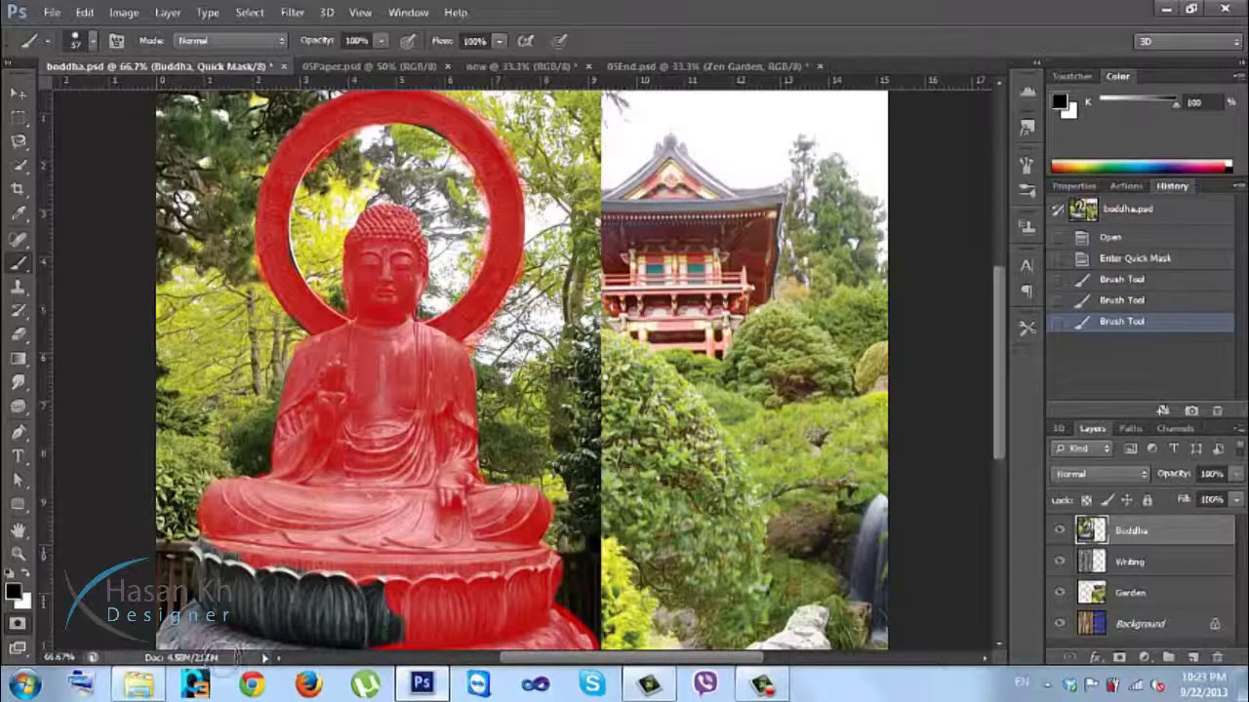
pyautogui.moveTo(200, 610)
pyautogui.mouseDown()
pyautogui.moveTo(223, 569)
pyautogui.moveTo(213, 578)
pyautogui.moveTo(210, 549)
pyautogui.moveTo(229, 654)
pyautogui.moveTo(261, 629)
pyautogui.moveTo(268, 558)
pyautogui.moveTo(319, 554)
pyautogui.moveTo(310, 639)
pyautogui.moveTo(319, 554)
pyautogui.moveTo(300, 634)
pyautogui.moveTo(275, 653)
pyautogui.moveTo(337, 647)
pyautogui.moveTo(366, 578)
pyautogui.moveTo(430, 610)
pyautogui.moveTo(436, 468)
pyautogui.moveTo(302, 413)
pyautogui.moveTo(308, 376)
pyautogui.mouseUp()
# Step: With a smaller white brush, erase the mask overspill where the halo's outer edge meets the statue's right-hand shoulder
pyautogui.hotkey('ctrl', '+')
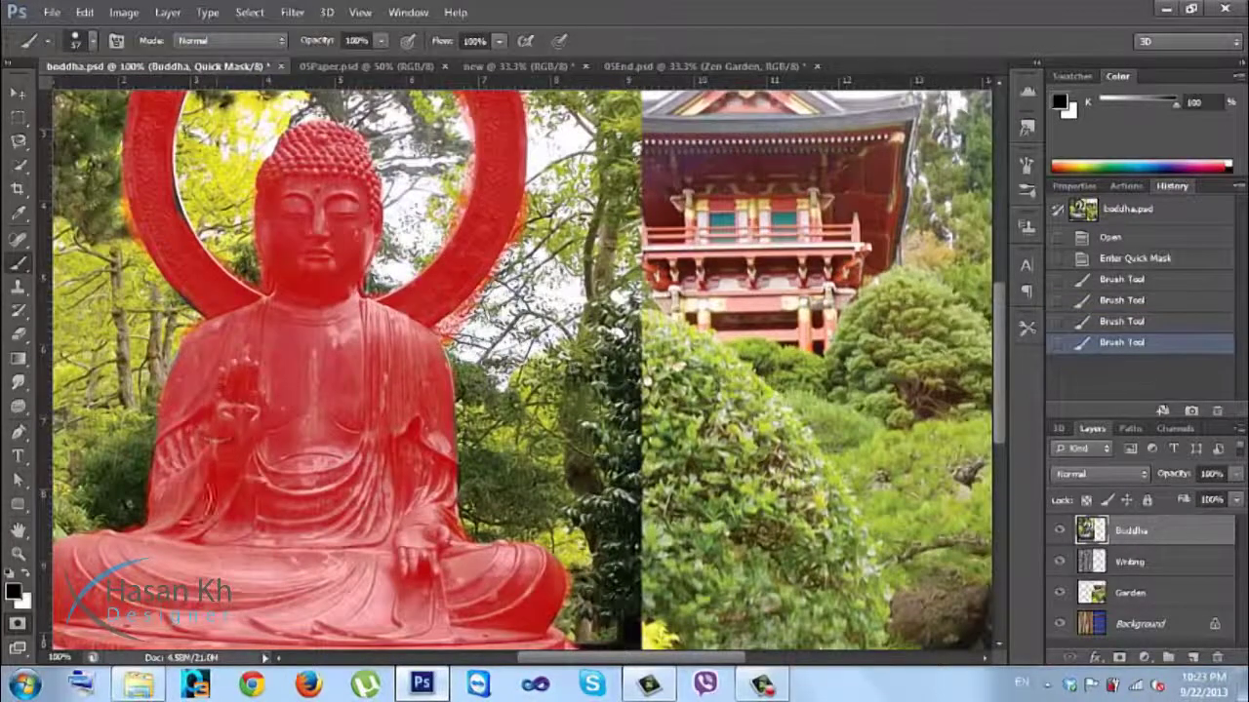
pyautogui.click(26, 573)
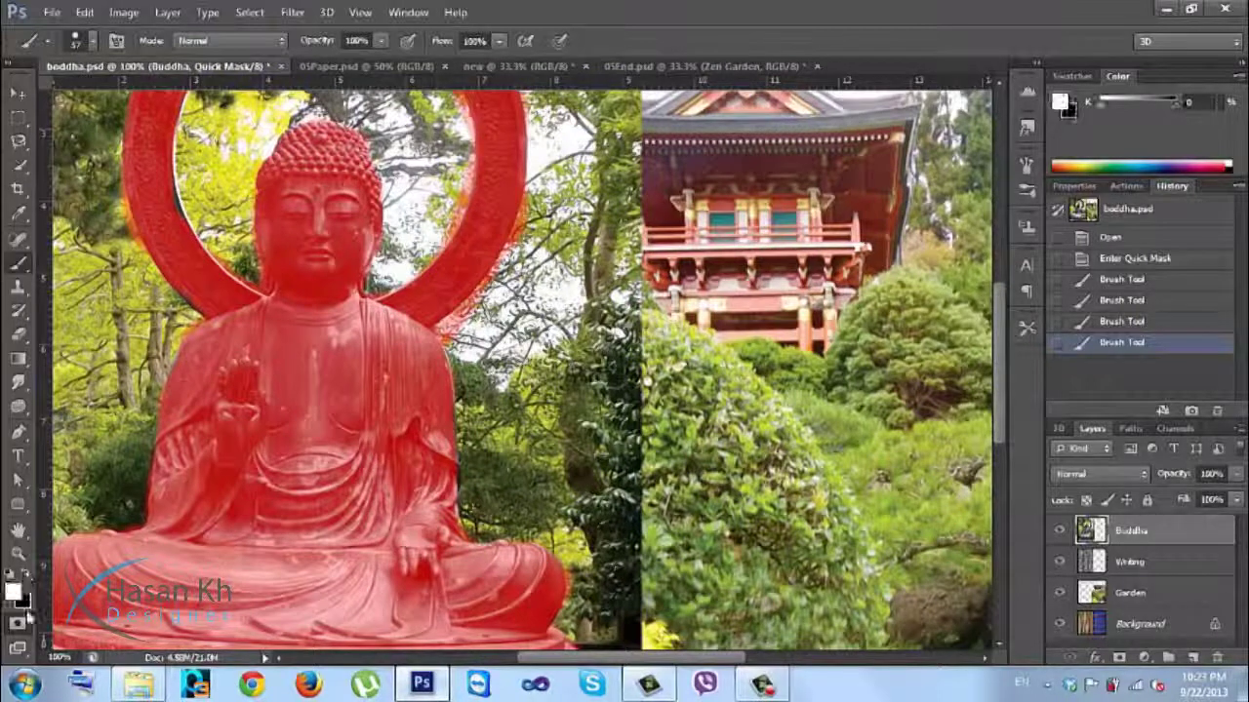
pyautogui.press('[')
pyautogui.press('[')
pyautogui.press('[')
pyautogui.hotkey('ctrl', '+')
pyautogui.hotkey('ctrl', '+')
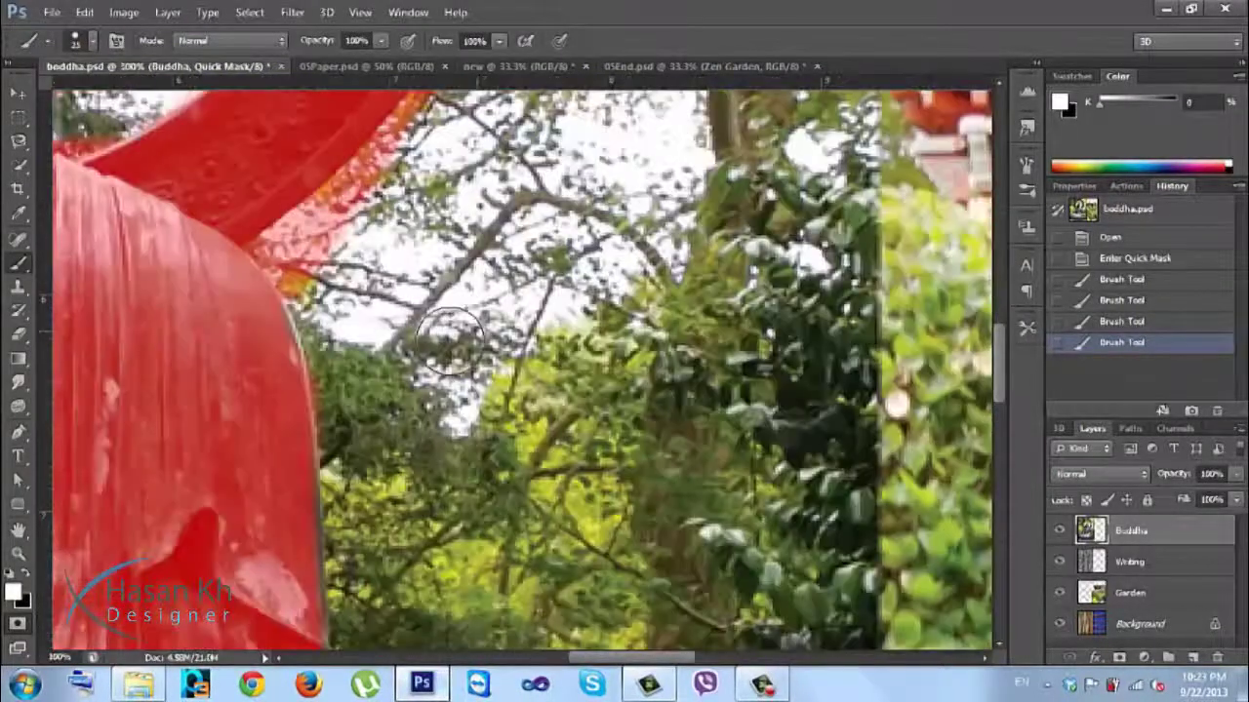
pyautogui.moveTo(302, 249); pyautogui.dragTo(435, 138)
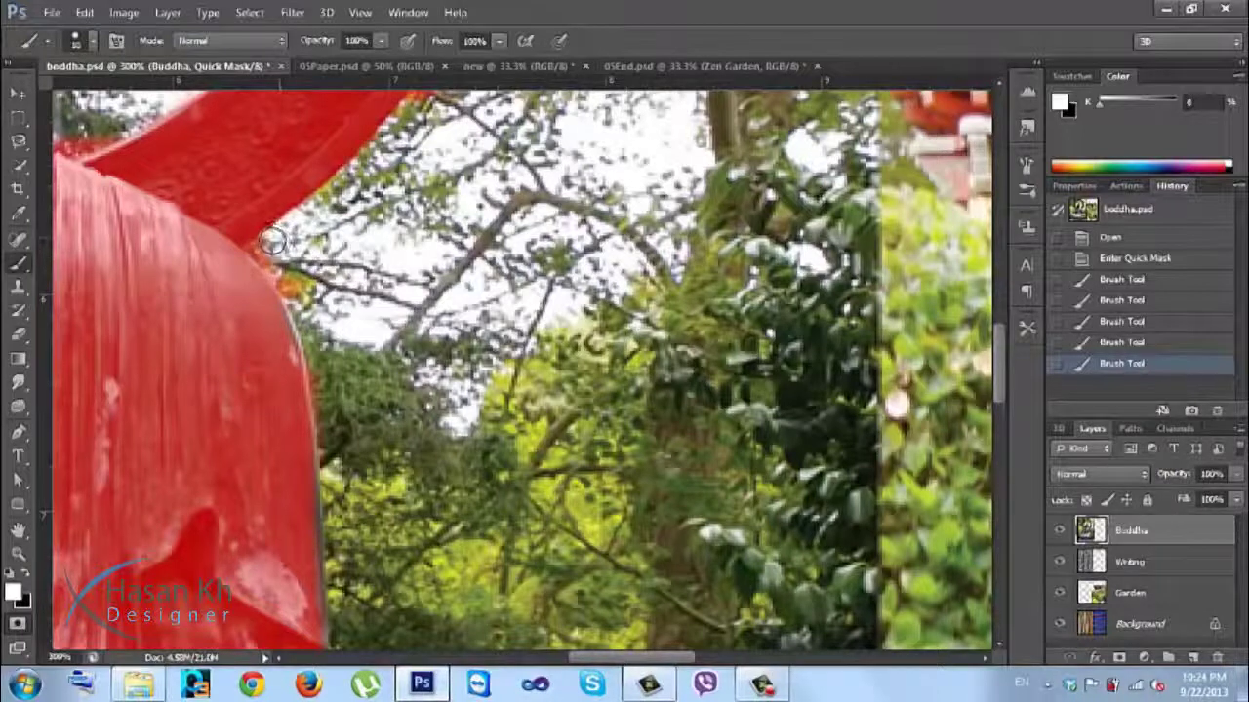
pyautogui.moveTo(327, 316); pyautogui.dragTo(255, 241)
pyautogui.moveTo(255, 242)
pyautogui.mouseDown()
pyautogui.moveTo(209, 393)
pyautogui.moveTo(311, 234)
pyautogui.mouseUp()
# Step: Erase the mask overspill farther up along the right outer edge of the halo ring
pyautogui.moveTo(353, 134); pyautogui.dragTo(285, 300)
pyautogui.moveTo(262, 395); pyautogui.dragTo(277, 408)
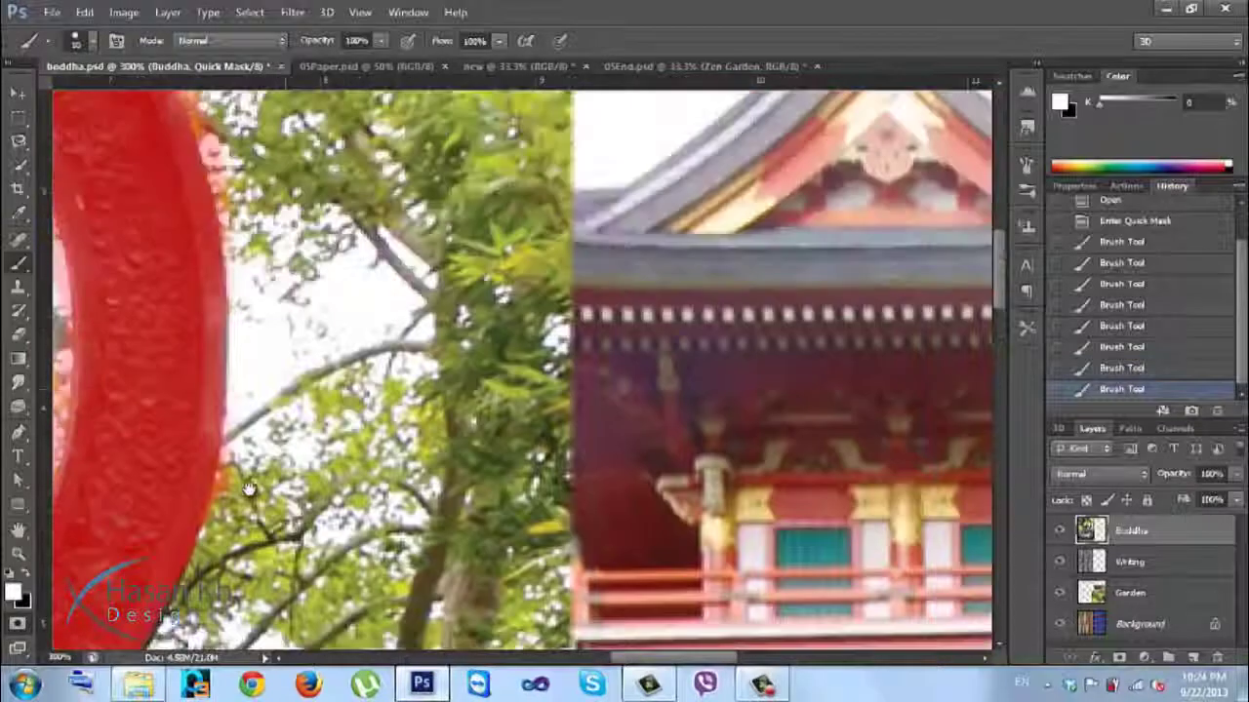
pyautogui.scroll(4, 283, 418)
pyautogui.moveTo(230, 448); pyautogui.dragTo(202, 532)
pyautogui.scroll(-5, 195, 526)
pyautogui.hscroll(-3, 195, 527)
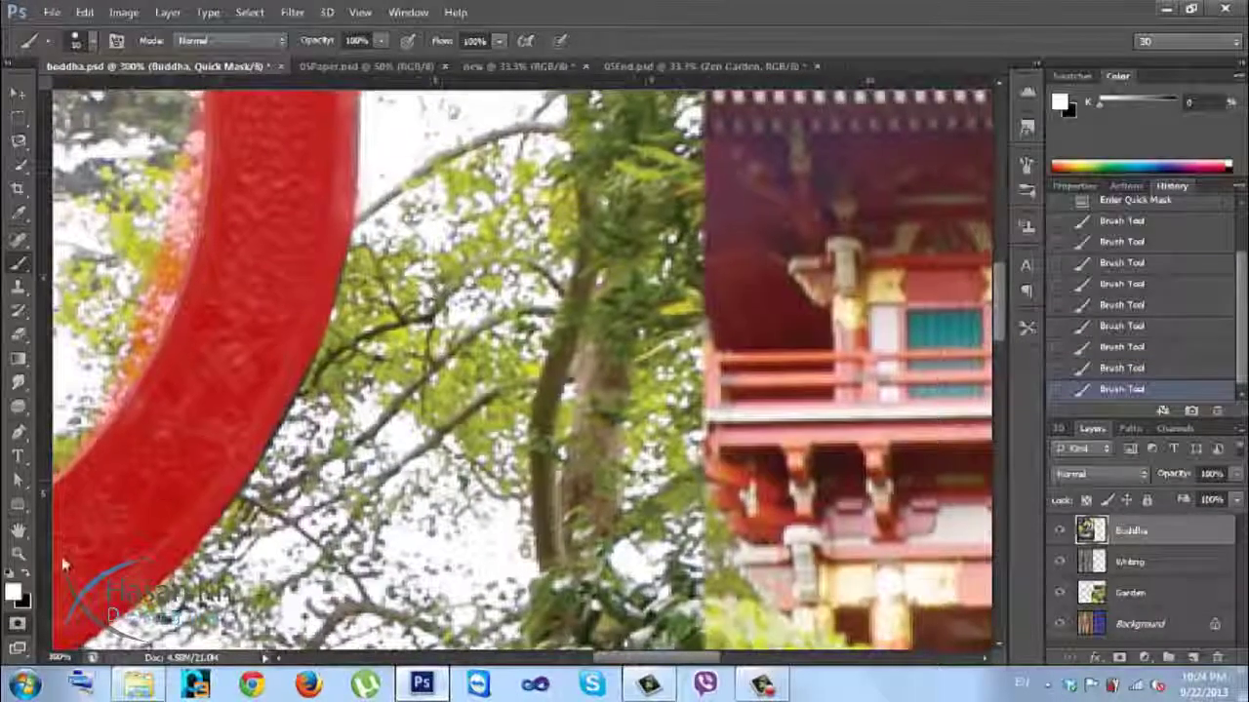
# Step: Paint with black to restore the missing mask along the lower-right outer edge of the halo ring
pyautogui.click(31, 578)
pyautogui.click(29, 578)
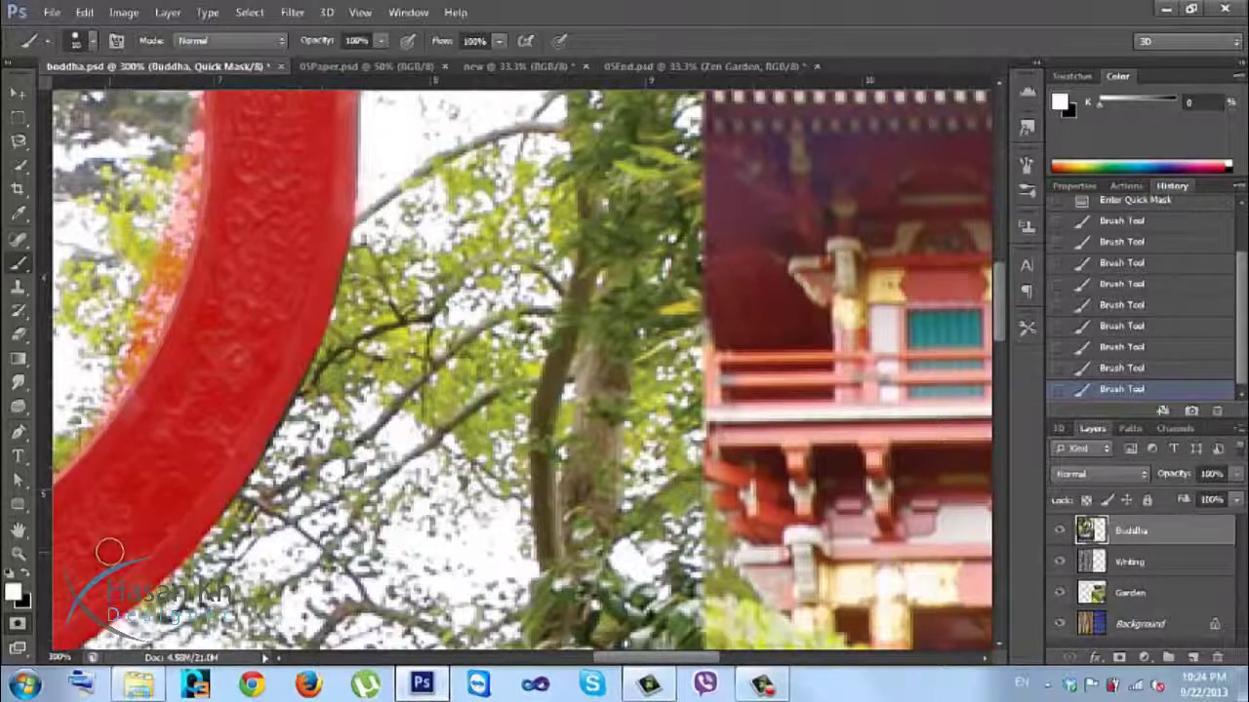
pyautogui.press('x')
pyautogui.press('x')
pyautogui.press('x')
pyautogui.press('x')
pyautogui.press('x')
pyautogui.press('x')
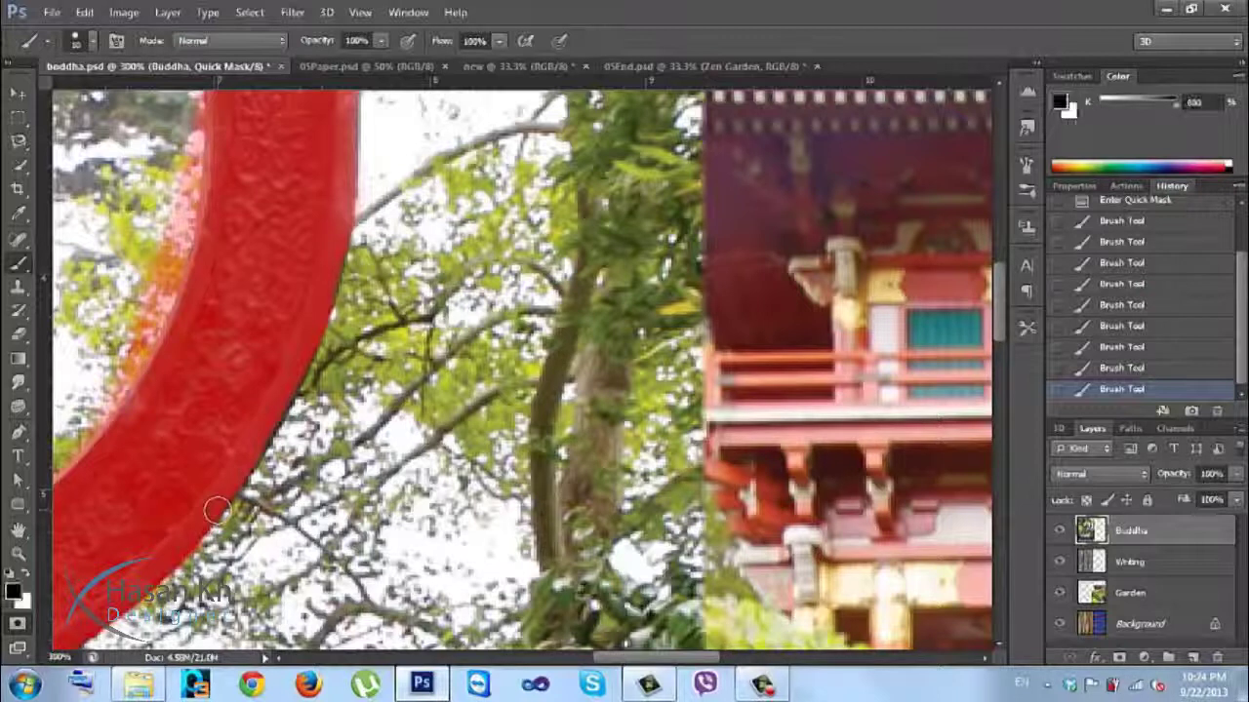
pyautogui.press('x')
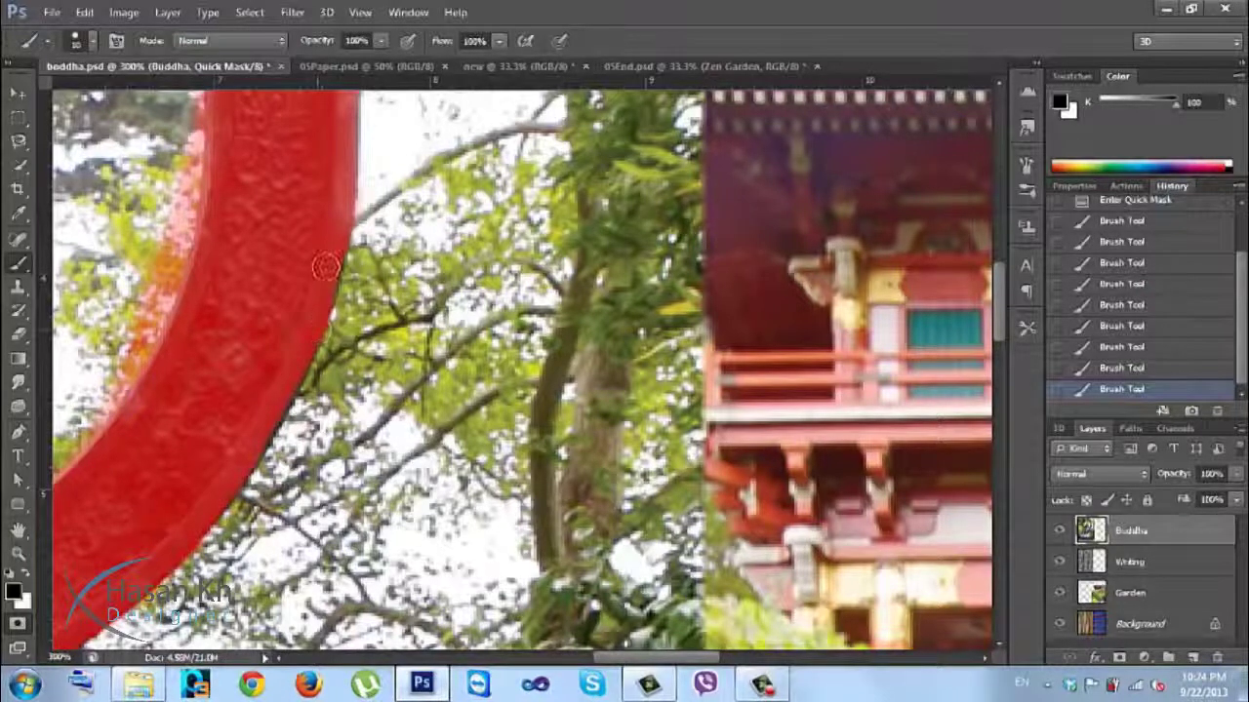
pyautogui.moveTo(323, 295); pyautogui.dragTo(279, 402)
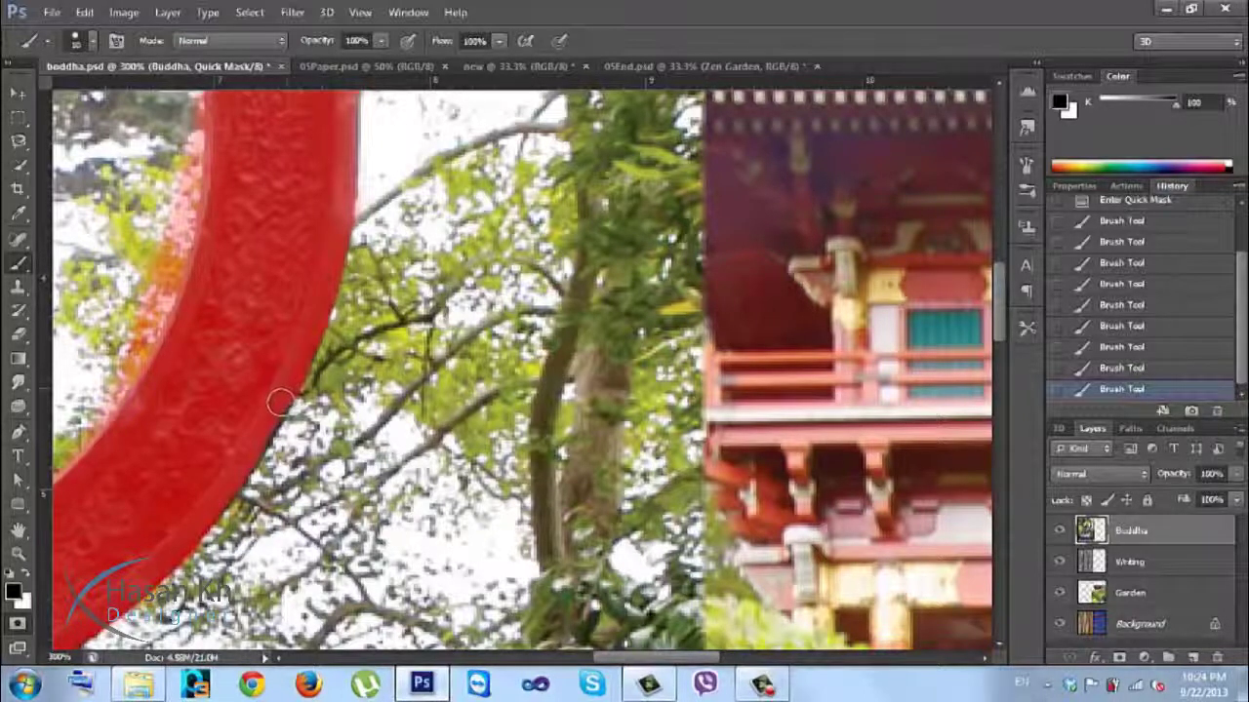
pyautogui.click(251, 446)
# Step: Erase the mask overspill along the halo ring's lower-right inner edge with the white brush
pyautogui.press('v')
pyautogui.press('x')
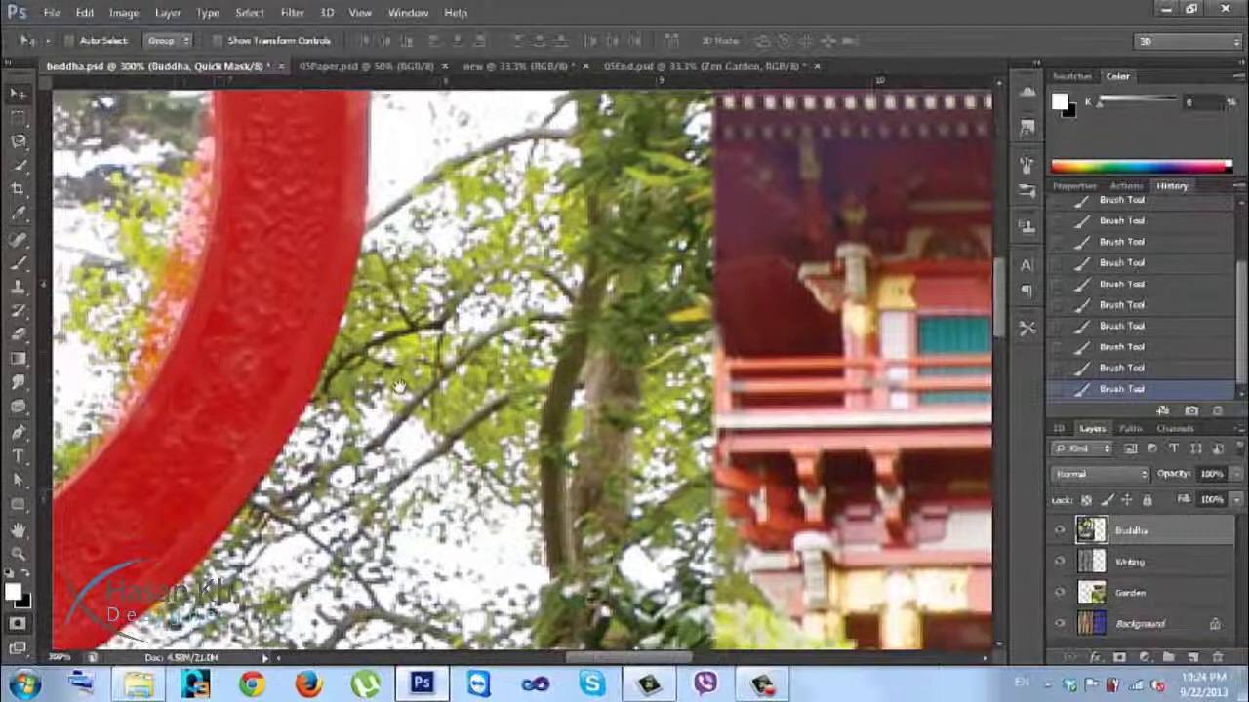
pyautogui.hscroll(-5, 398, 387)
pyautogui.press('b')
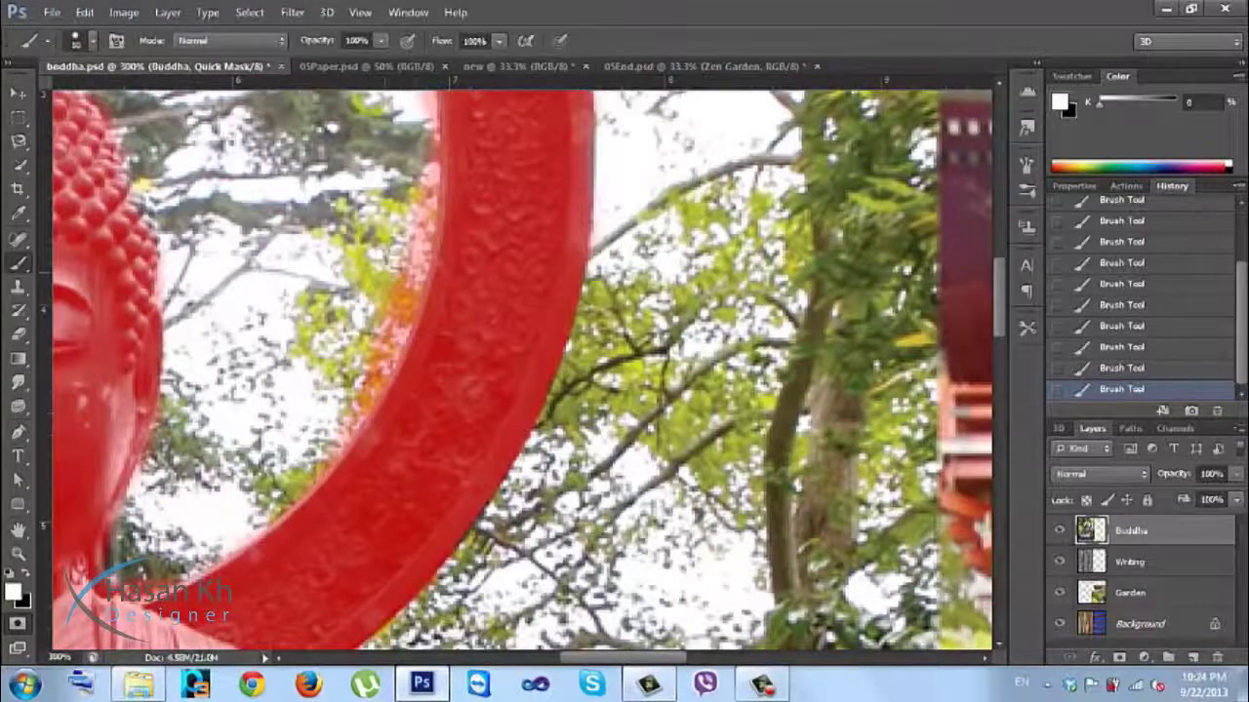
pyautogui.moveTo(422, 174)
pyautogui.mouseDown()
pyautogui.moveTo(413, 252)
pyautogui.moveTo(371, 359)
pyautogui.moveTo(284, 492)
pyautogui.moveTo(393, 322)
pyautogui.moveTo(414, 210)
pyautogui.mouseUp()
pyautogui.scroll(3, 414, 210)
pyautogui.hscroll(-8, 429, 234)
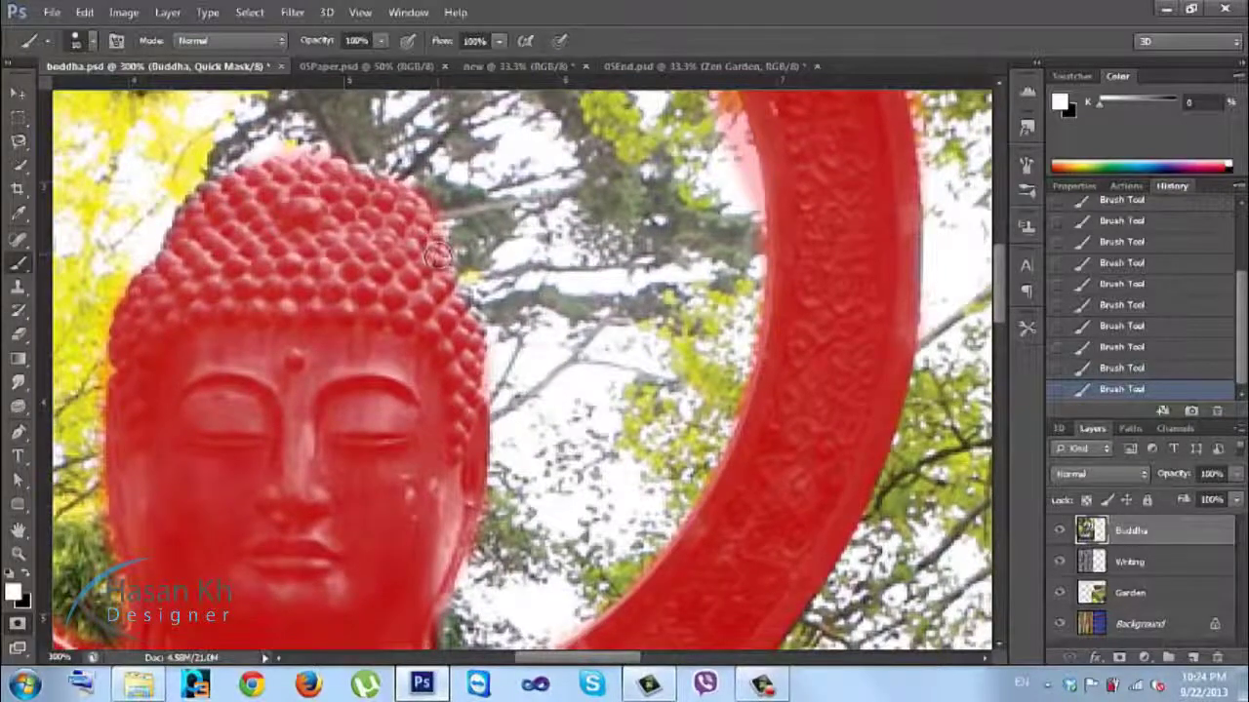
pyautogui.press('x')
pyautogui.press('x')
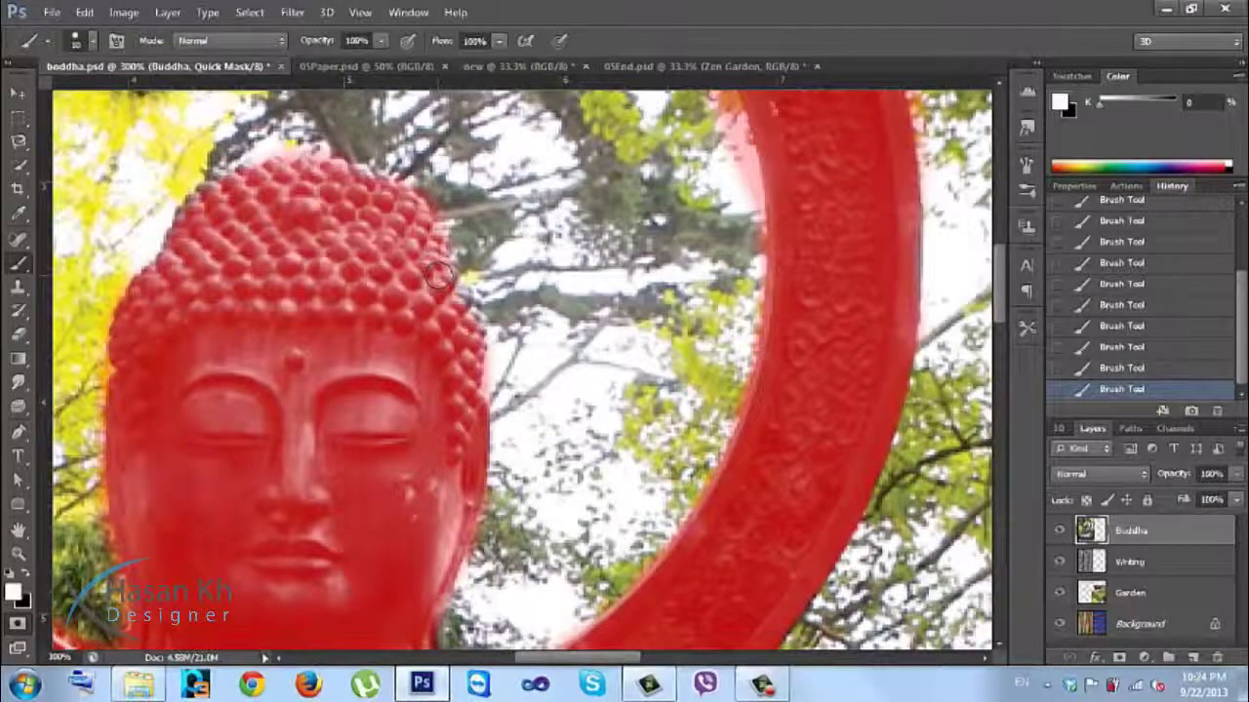
pyautogui.press('x')
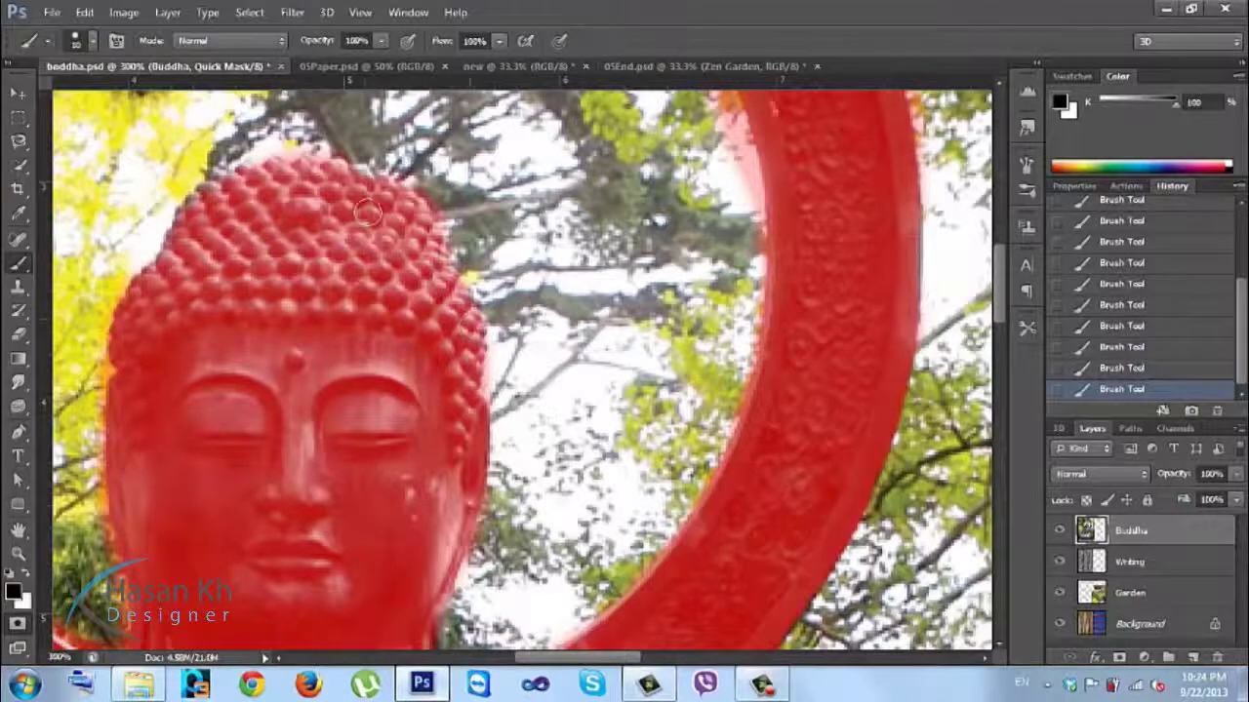
pyautogui.press('x')
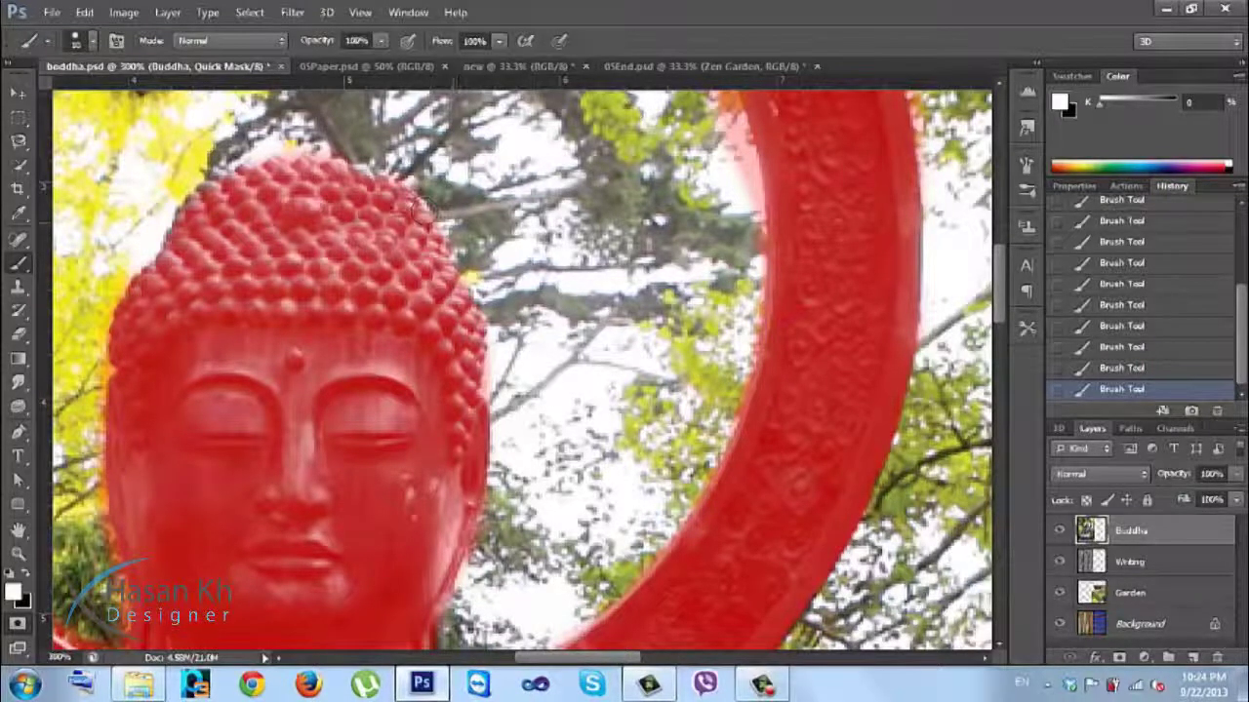
pyautogui.press('x')
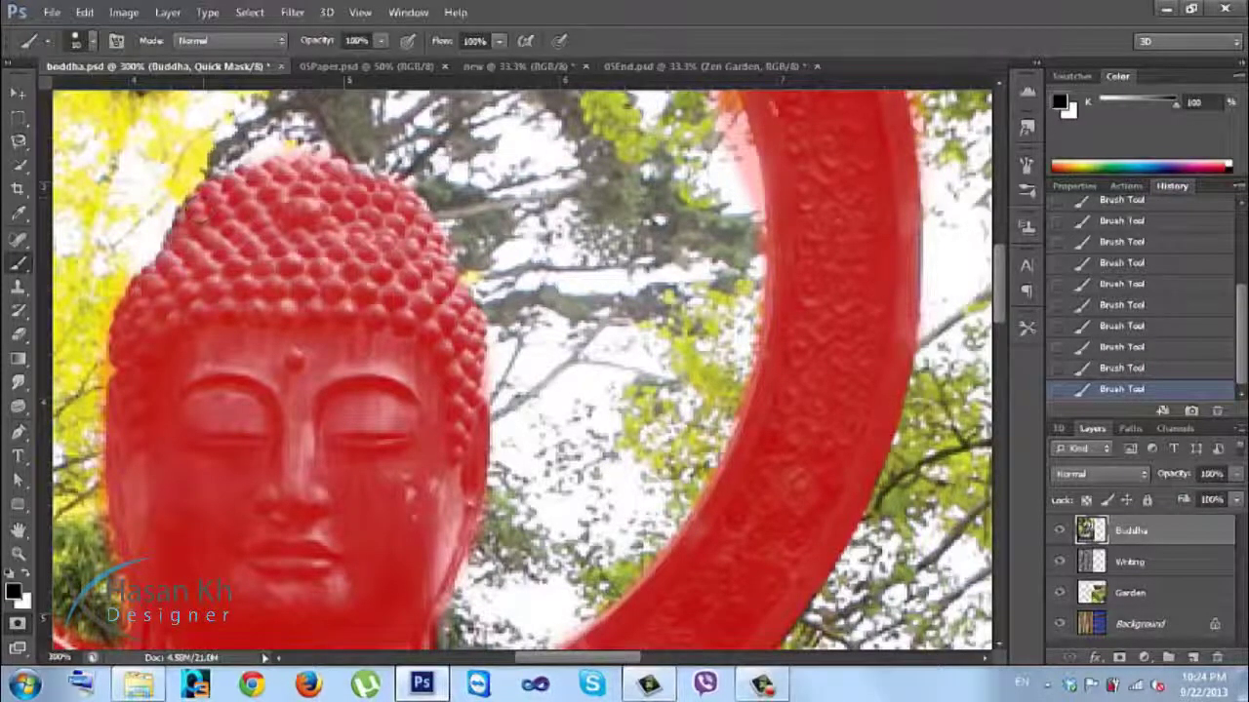
# Step: Erase the mask overspill along the halo ring's upper-right inner edge with the white brush
pyautogui.moveTo(300, 253); pyautogui.dragTo(518, 481)
pyautogui.moveTo(718, 75)
pyautogui.mouseDown()
pyautogui.moveTo(609, 249)
pyautogui.moveTo(490, 212)
pyautogui.mouseUp()
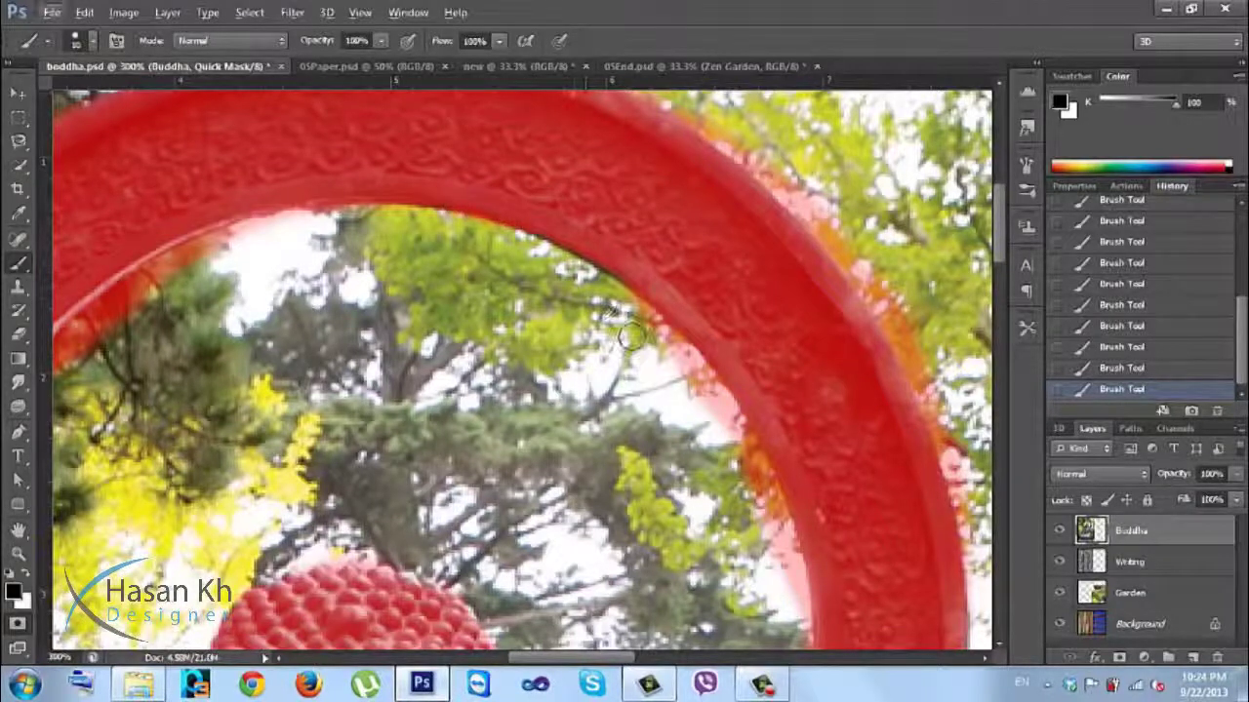
pyautogui.press('c')
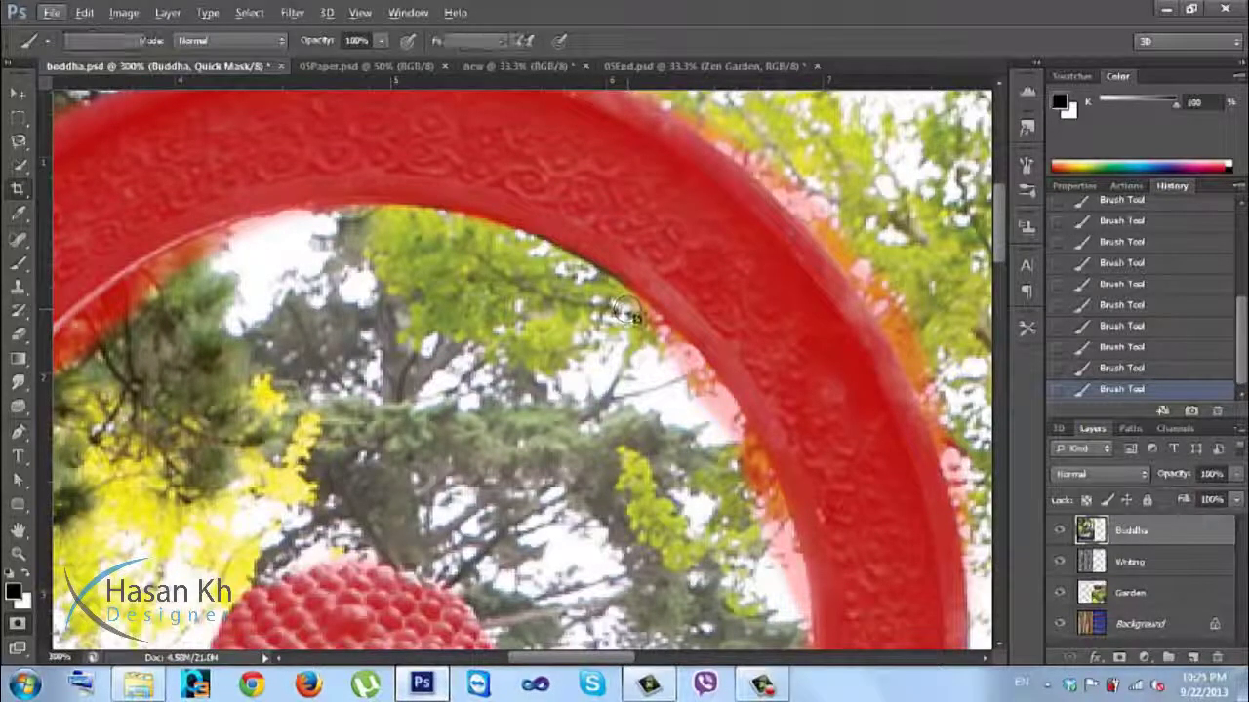
pyautogui.press('x')
pyautogui.press('b')
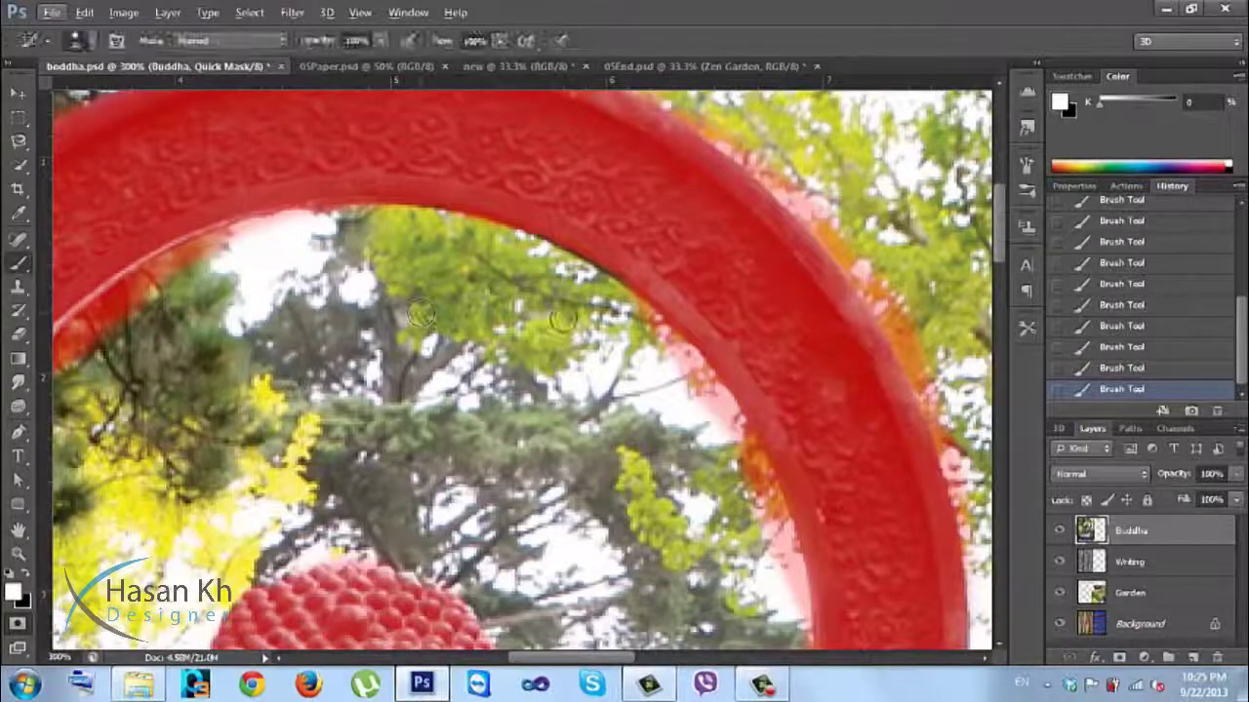
pyautogui.moveTo(604, 314)
pyautogui.mouseDown()
pyautogui.moveTo(597, 304)
pyautogui.moveTo(673, 353)
pyautogui.moveTo(712, 404)
pyautogui.moveTo(763, 507)
pyautogui.moveTo(791, 611)
pyautogui.mouseUp()
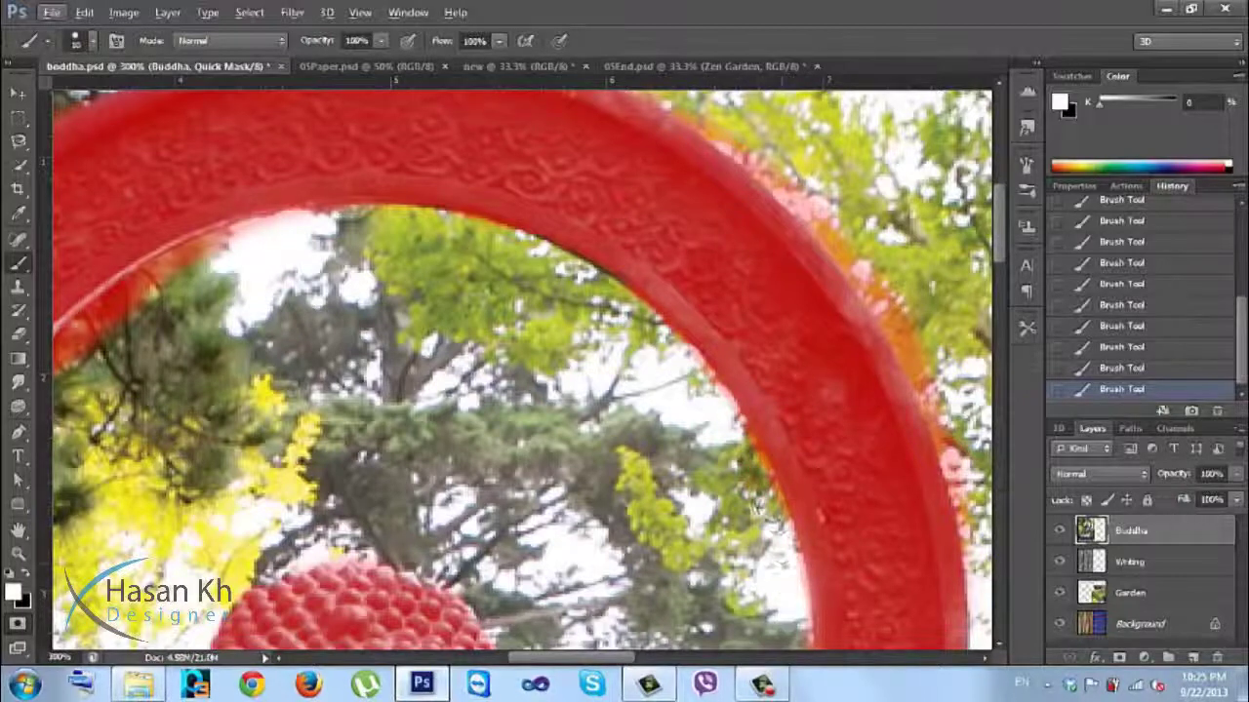
# Step: Erase the mask overspill along the halo ring's upper-left inner and outer edges with the white brush
pyautogui.moveTo(327, 235)
pyautogui.mouseDown()
pyautogui.moveTo(659, 258)
pyautogui.moveTo(615, 256)
pyautogui.moveTo(530, 290)
pyautogui.moveTo(336, 447)
pyautogui.mouseUp()
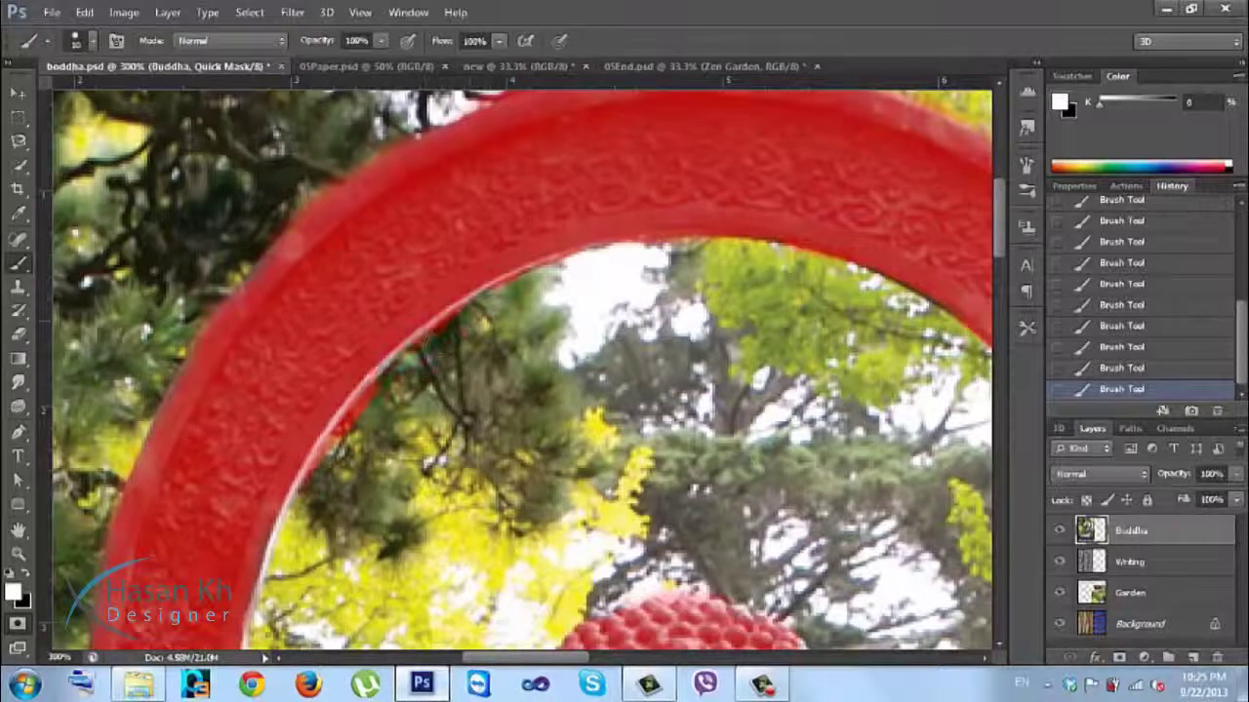
pyautogui.moveTo(369, 392); pyautogui.dragTo(312, 497)
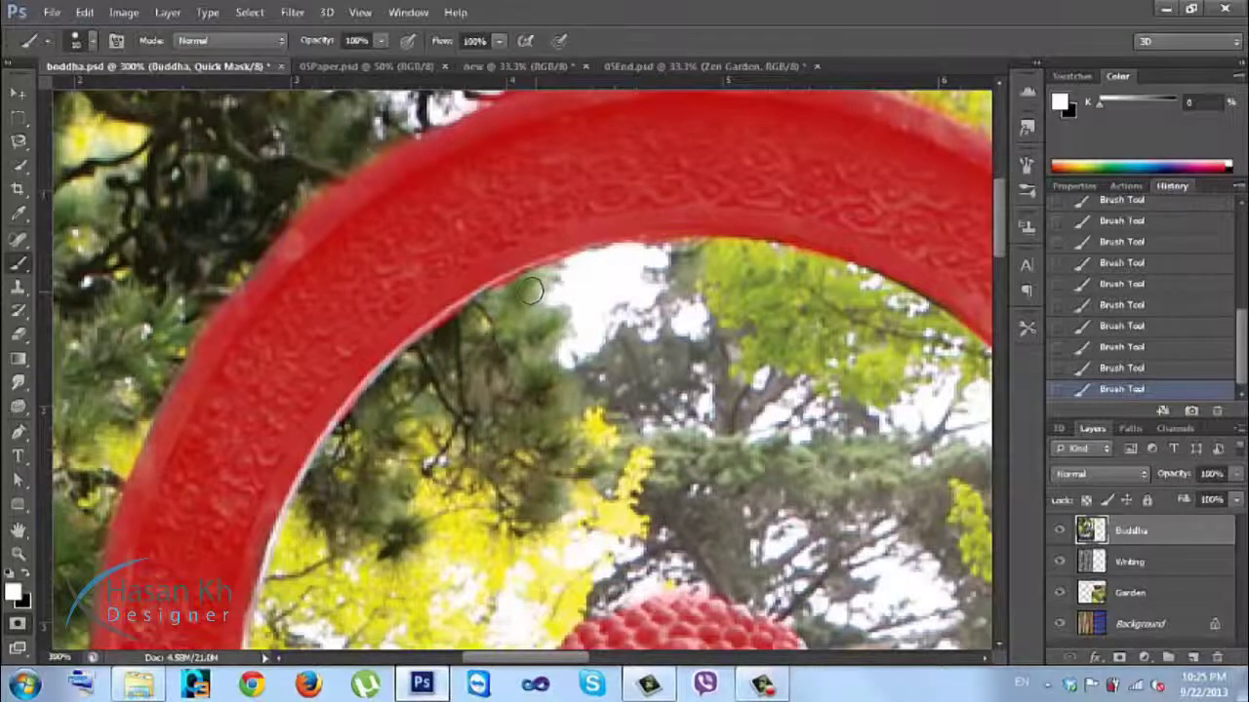
pyautogui.scroll(5, 380, 309)
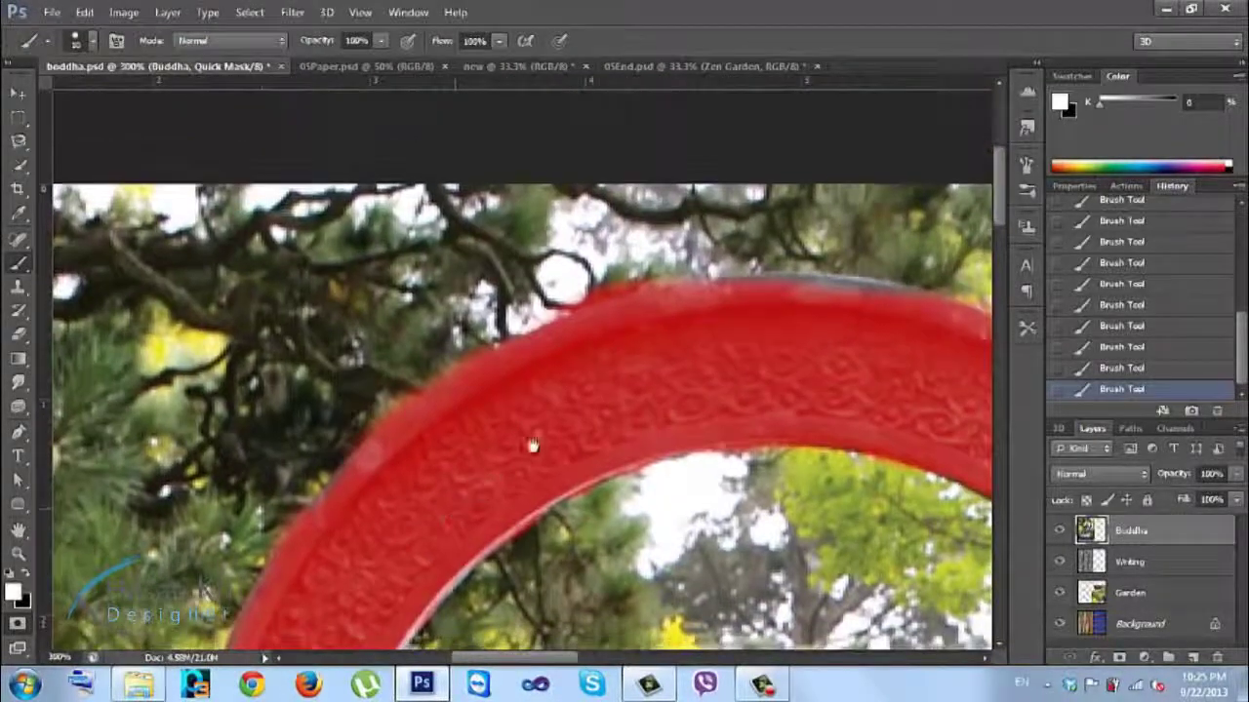
pyautogui.moveTo(565, 281); pyautogui.dragTo(591, 293)
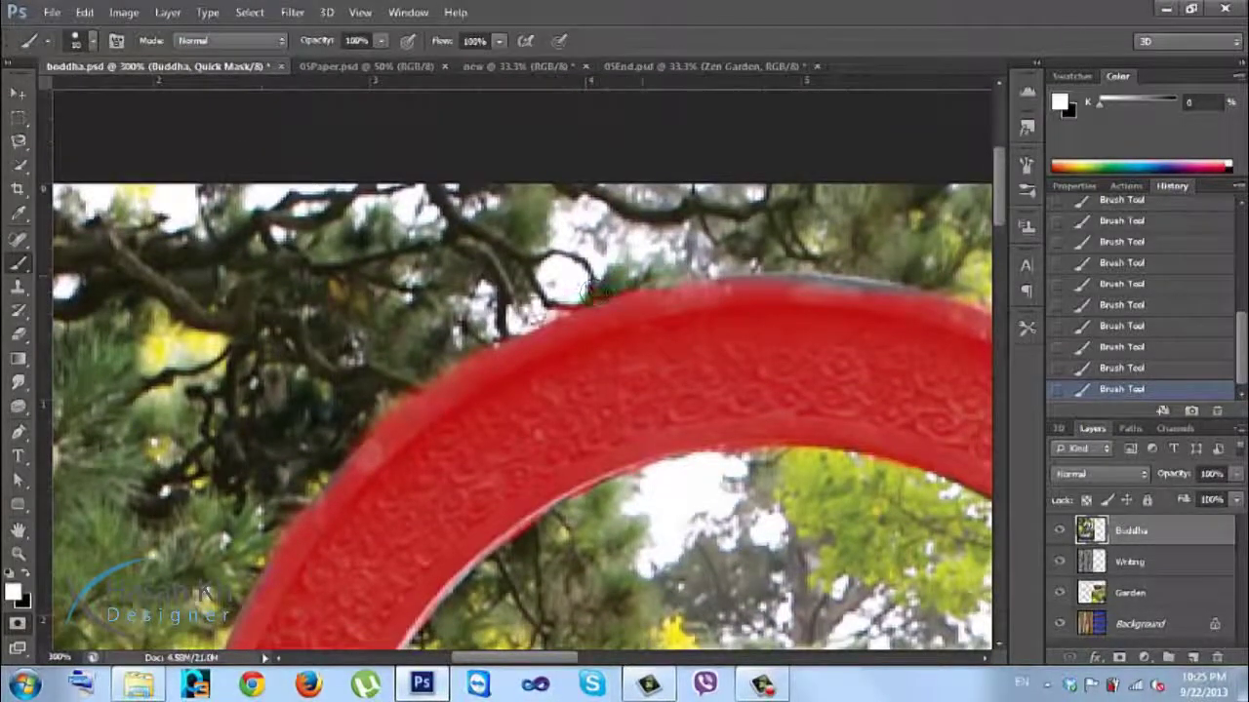
pyautogui.moveTo(418, 370)
pyautogui.mouseDown()
pyautogui.moveTo(351, 422)
pyautogui.moveTo(366, 410)
pyautogui.mouseUp()
# Step: Paint with black to restore the missing mask along the top and left outer edges of the halo ring
pyautogui.moveTo(459, 342); pyautogui.dragTo(340, 381)
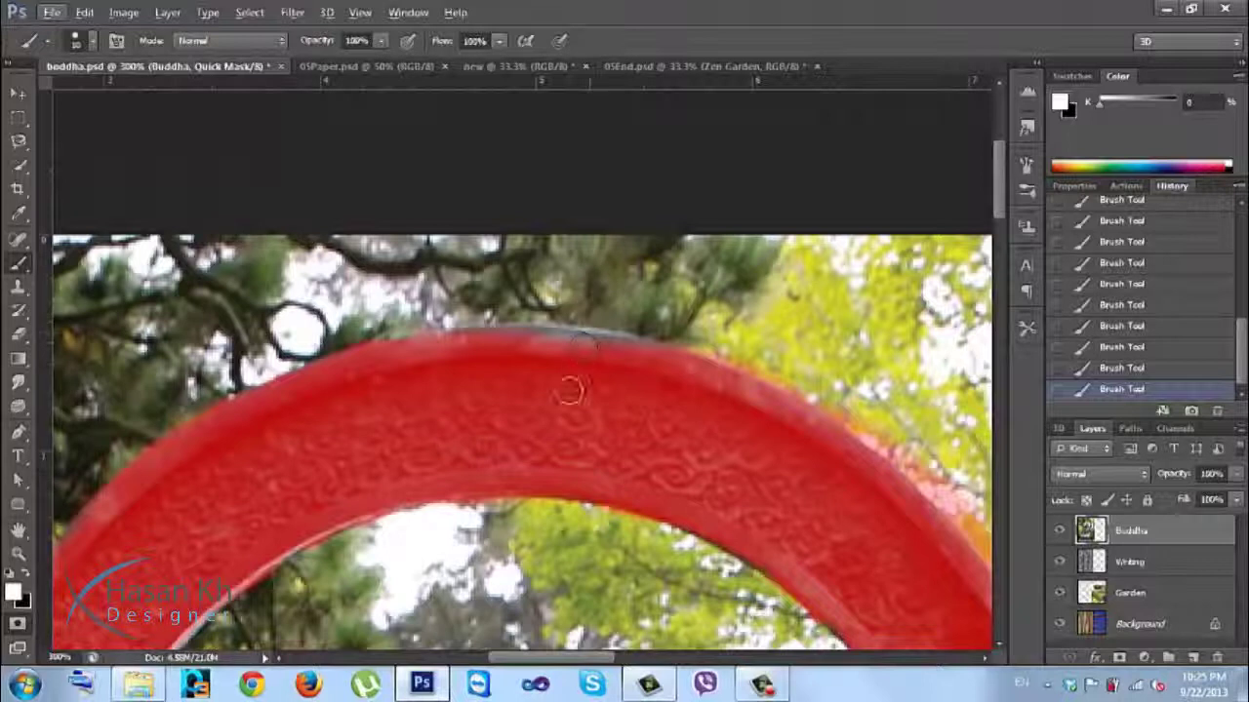
pyautogui.press('x')
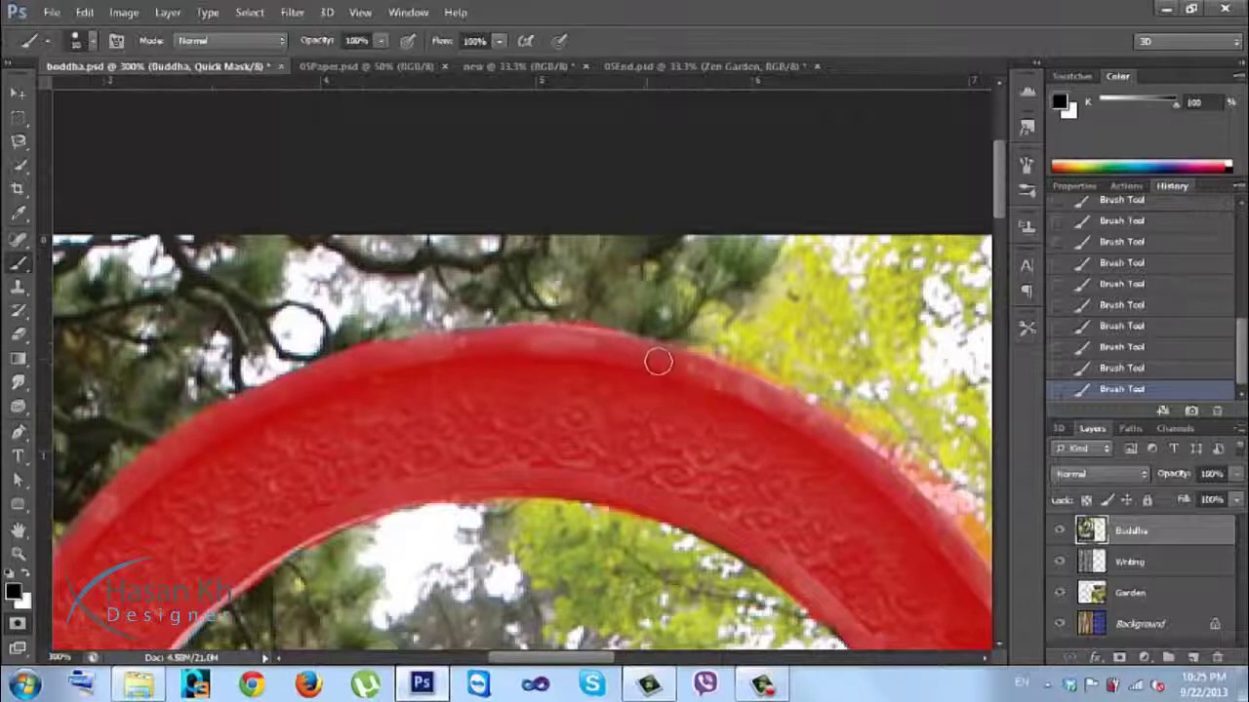
pyautogui.moveTo(467, 457); pyautogui.dragTo(761, 282)
pyautogui.moveTo(293, 371)
pyautogui.mouseDown()
pyautogui.moveTo(479, 497)
pyautogui.moveTo(533, 457)
pyautogui.moveTo(530, 441)
pyautogui.mouseUp()
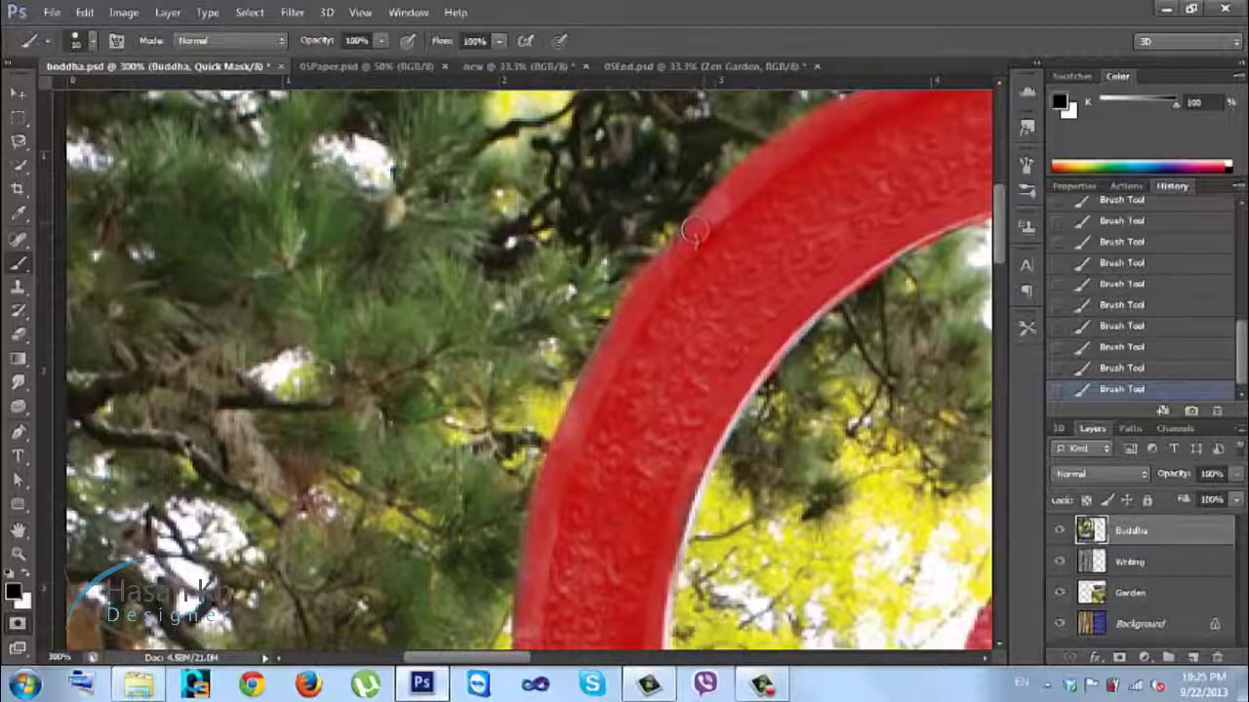
pyautogui.moveTo(643, 477)
pyautogui.mouseDown()
pyautogui.moveTo(653, 282)
pyautogui.moveTo(567, 268)
pyautogui.mouseUp()
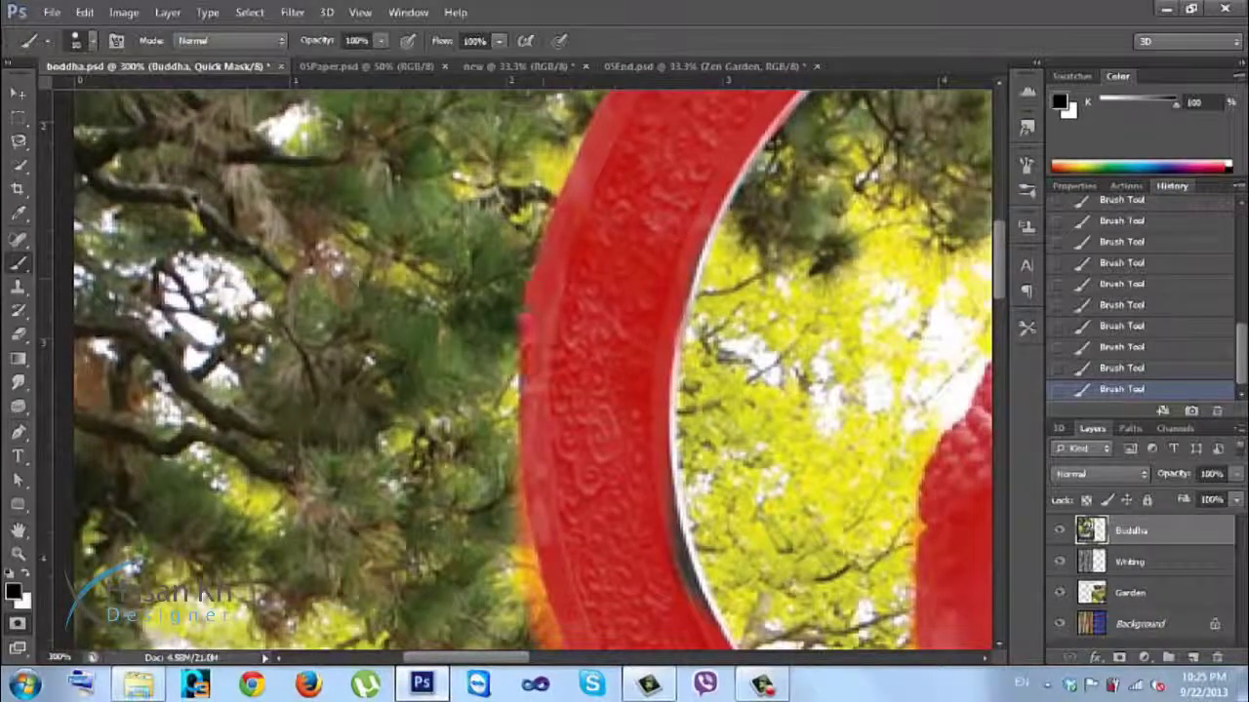
pyautogui.moveTo(616, 480); pyautogui.dragTo(475, 307)
pyautogui.moveTo(518, 341)
pyautogui.mouseDown()
pyautogui.moveTo(572, 467)
pyautogui.moveTo(393, 257)
pyautogui.mouseUp()
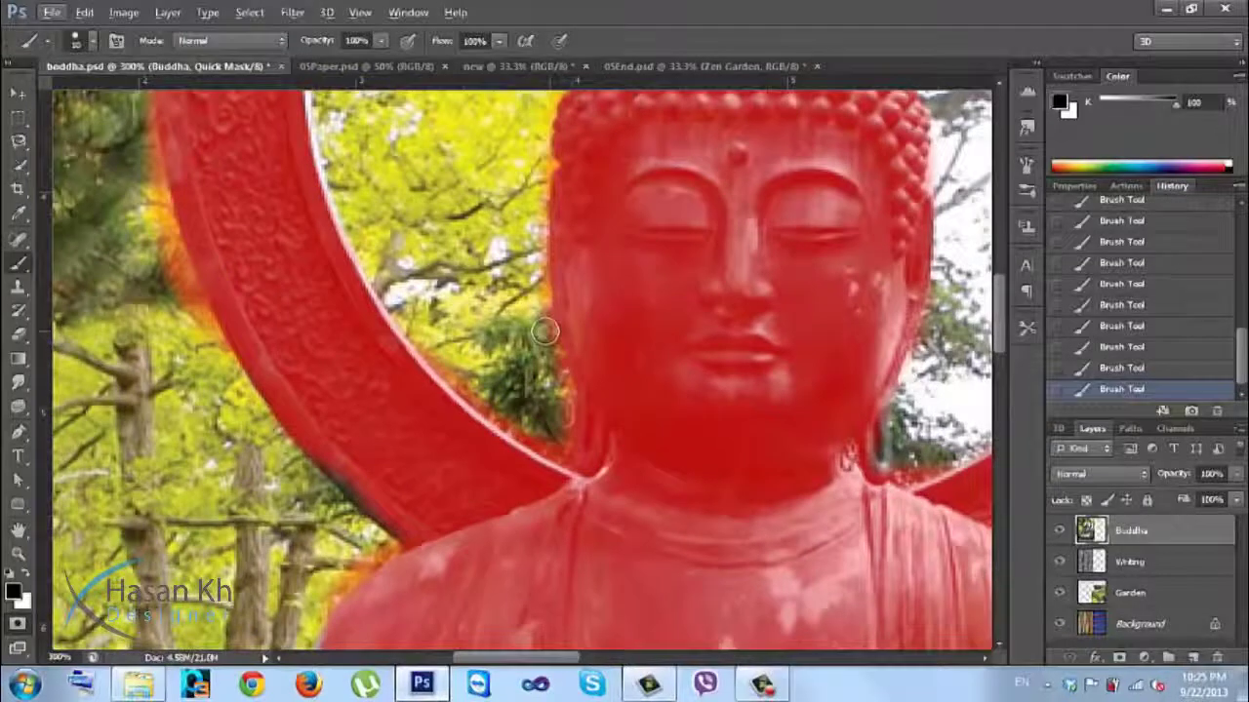
# Step: Erase the mask overspill along the face's left edge and the halo ring's lower-left inner edge with white
pyautogui.press('x')
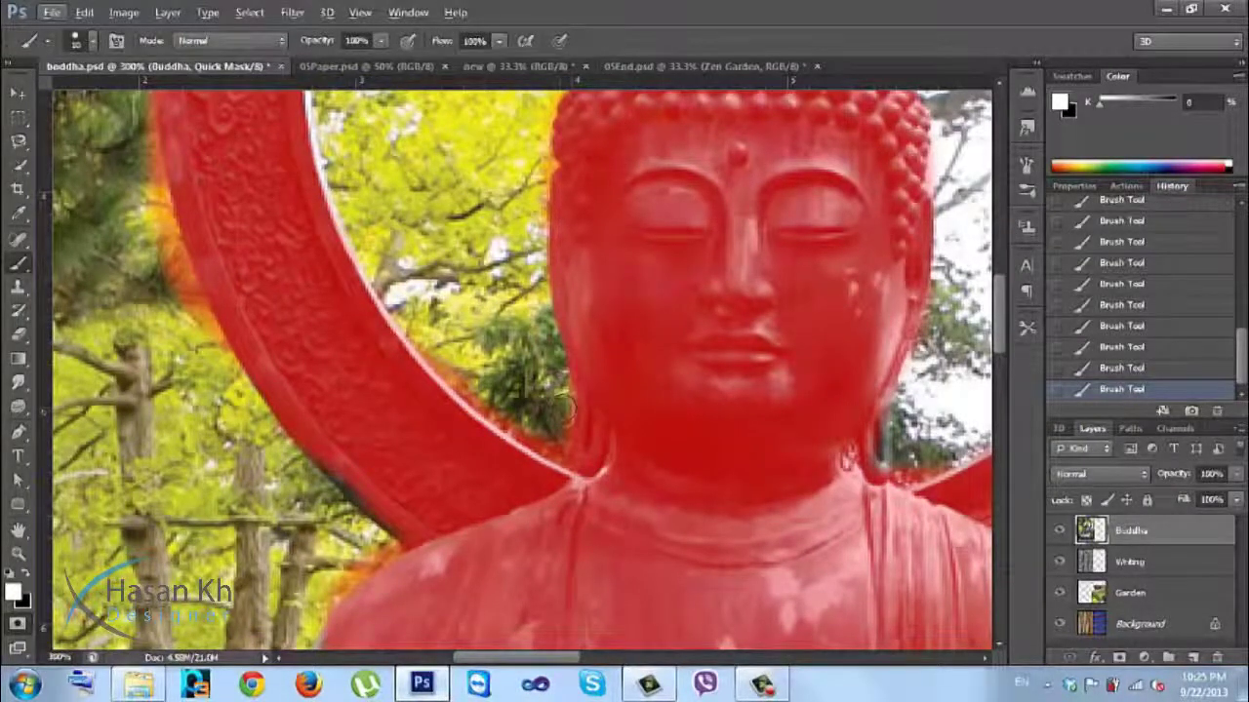
pyautogui.moveTo(453, 375)
pyautogui.mouseDown()
pyautogui.moveTo(426, 341)
pyautogui.moveTo(478, 400)
pyautogui.mouseUp()
pyautogui.moveTo(556, 436); pyautogui.dragTo(461, 361)
# Step: With a 1 px white brush, erase the mask from the narrow gap between the left earlobe and the neck
pyautogui.scroll(6, 459, 364)
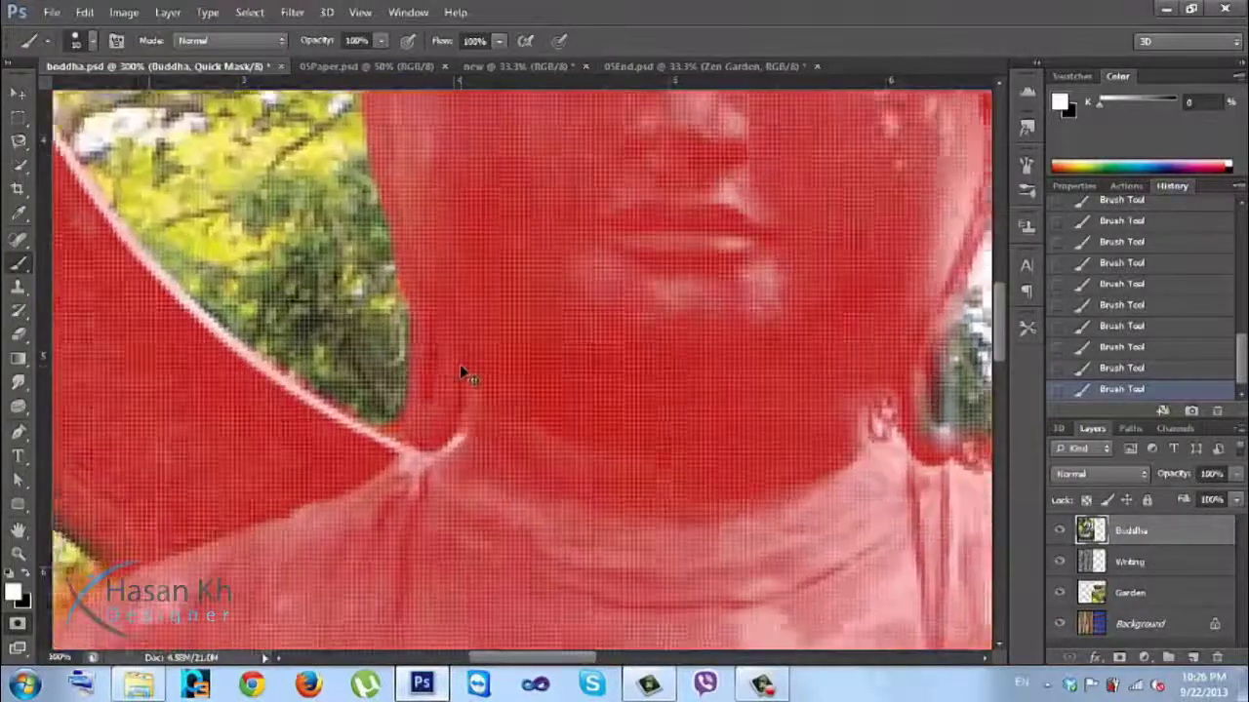
pyautogui.scroll(3, 461, 366)
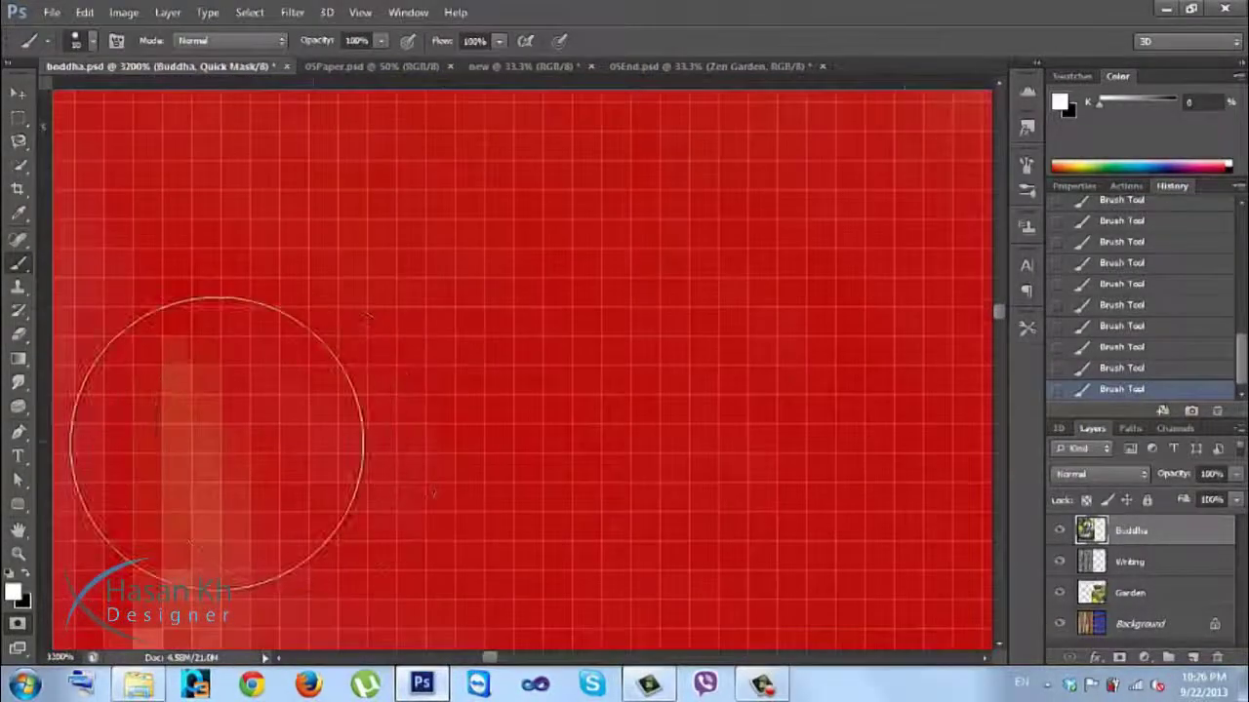
pyautogui.press('[')
pyautogui.press('[')
pyautogui.press('[')
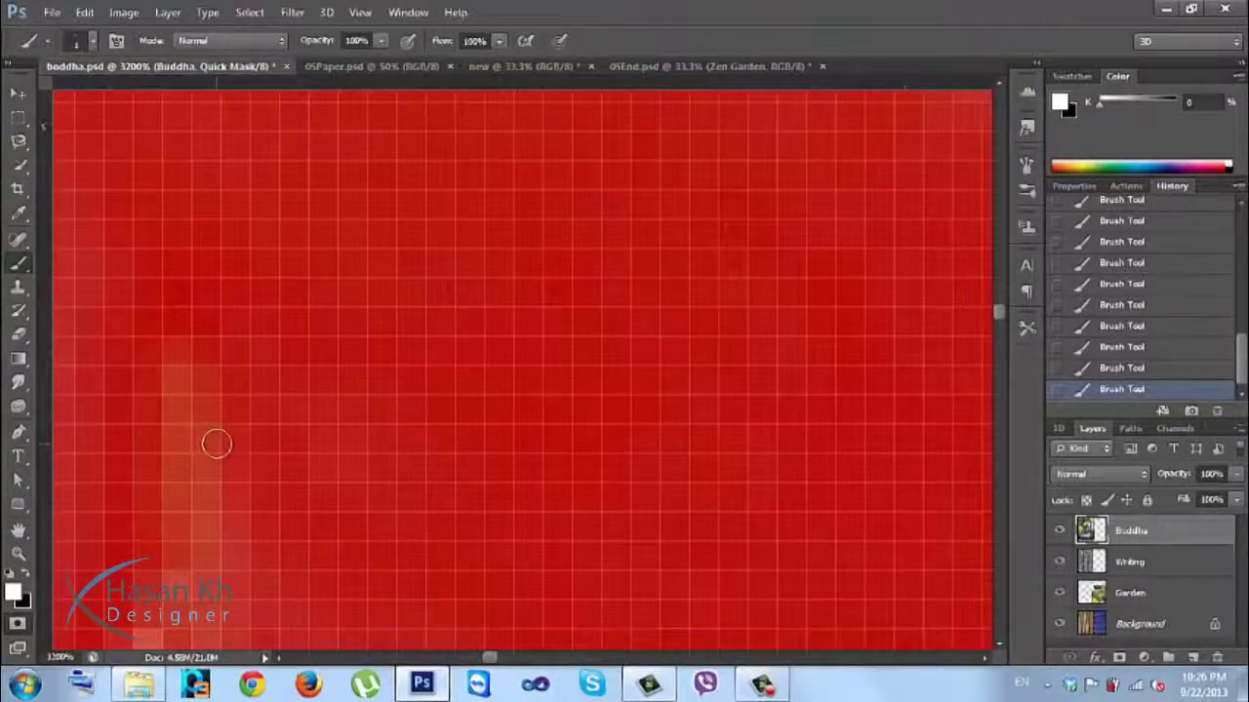
pyautogui.moveTo(176, 395)
pyautogui.mouseDown()
pyautogui.moveTo(178, 507)
pyautogui.moveTo(176, 447)
pyautogui.mouseUp()
pyautogui.moveTo(177, 514); pyautogui.dragTo(505, 276)
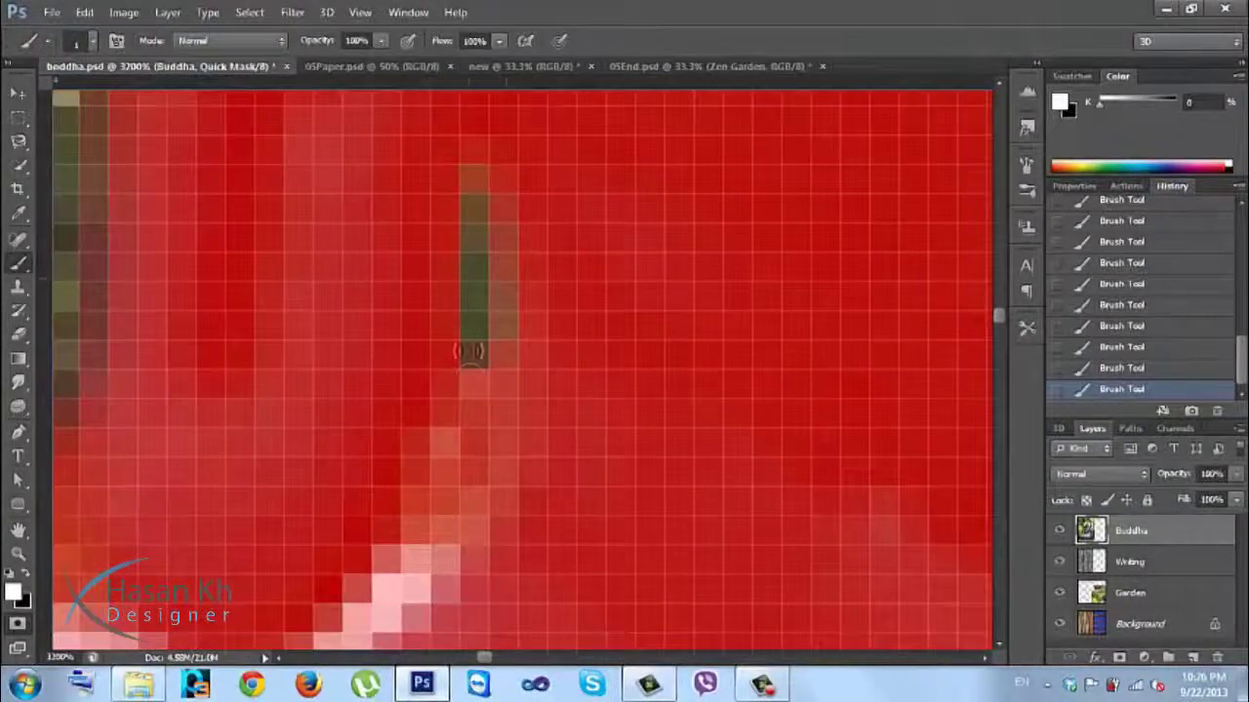
pyautogui.moveTo(371, 559); pyautogui.dragTo(566, 410)
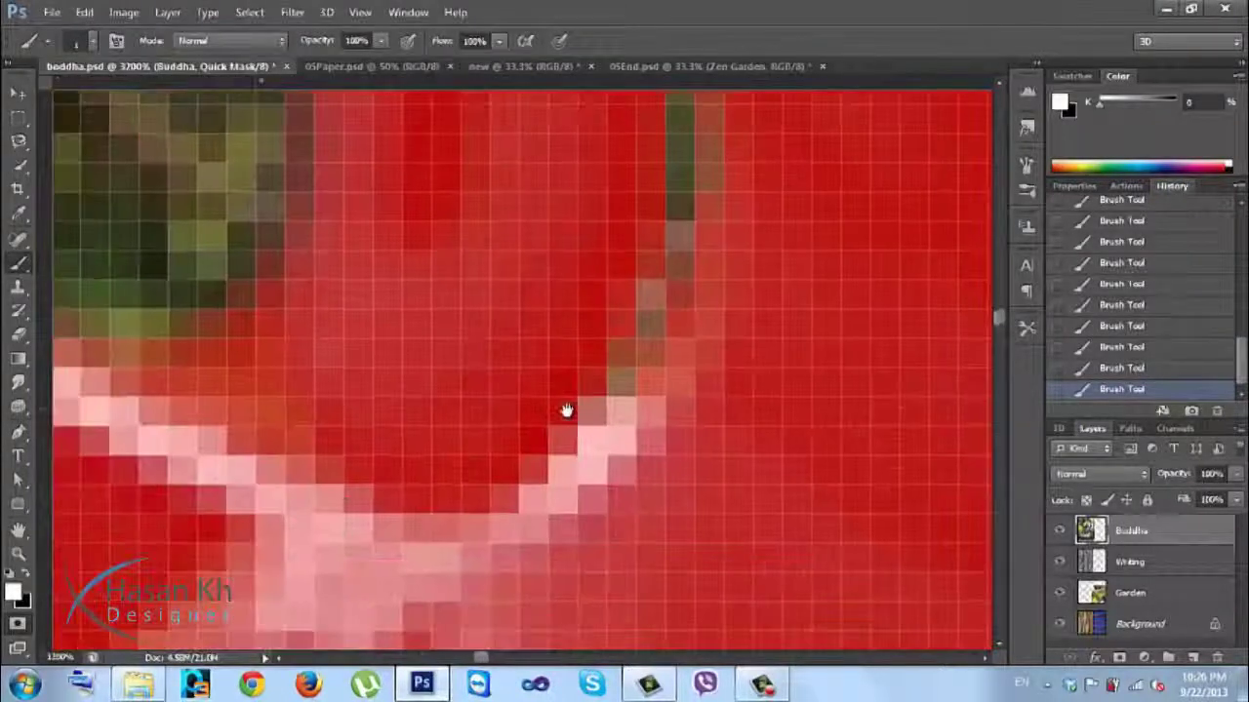
pyautogui.moveTo(254, 362)
pyautogui.mouseDown()
pyautogui.moveTo(283, 408)
pyautogui.moveTo(156, 334)
pyautogui.moveTo(293, 410)
pyautogui.mouseUp()
# Step: Check the mask over the whole statue and exit Quick Mask to turn it into a selection
pyautogui.scroll(-4, 332, 476)
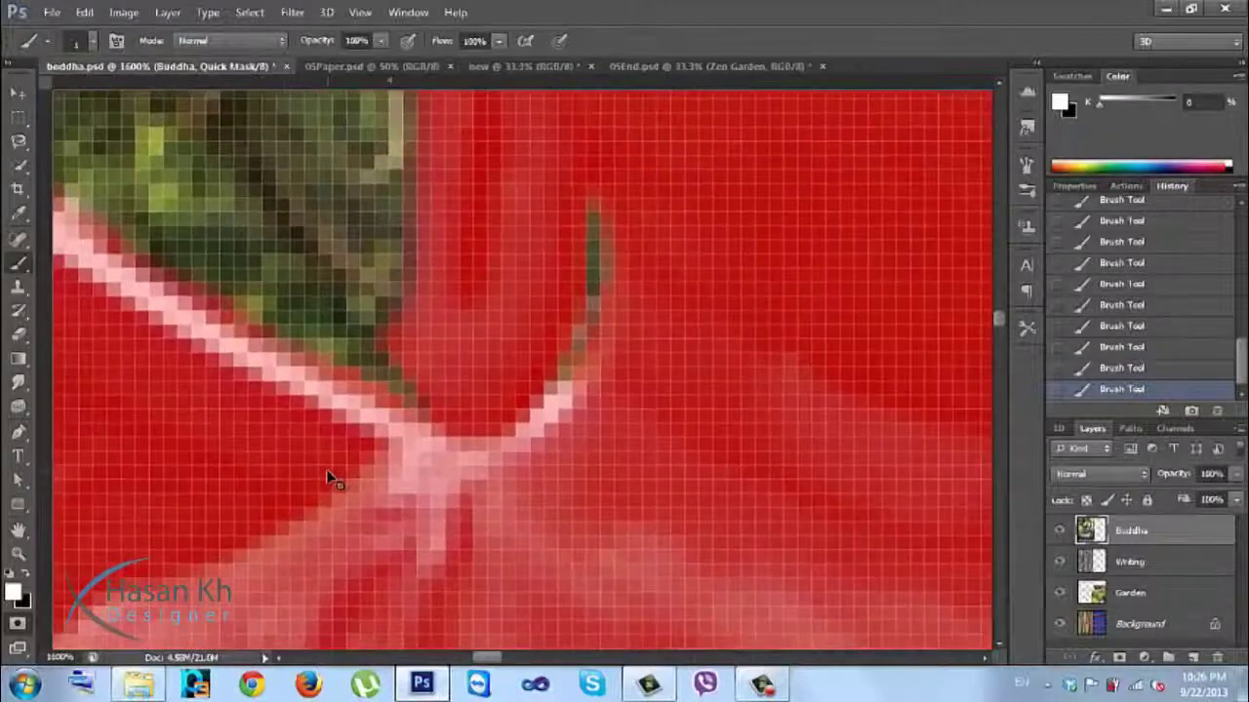
pyautogui.scroll(-6, 331, 476)
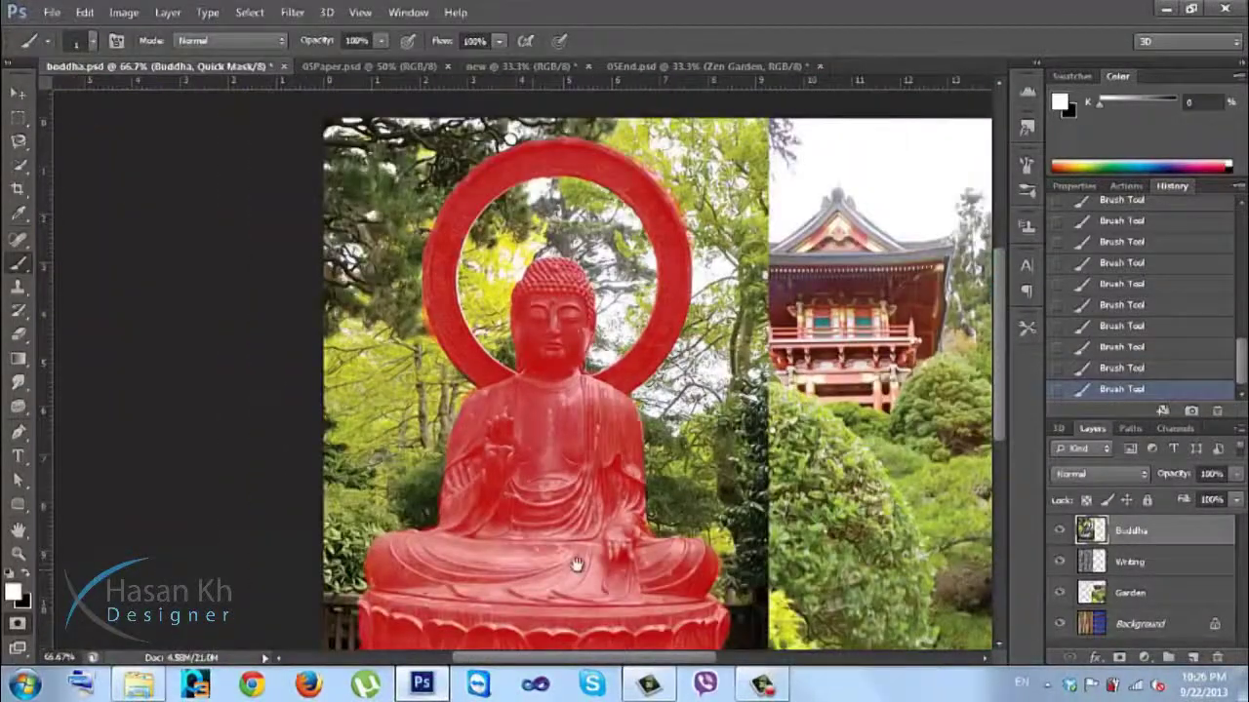
pyautogui.moveTo(576, 564); pyautogui.dragTo(569, 363)
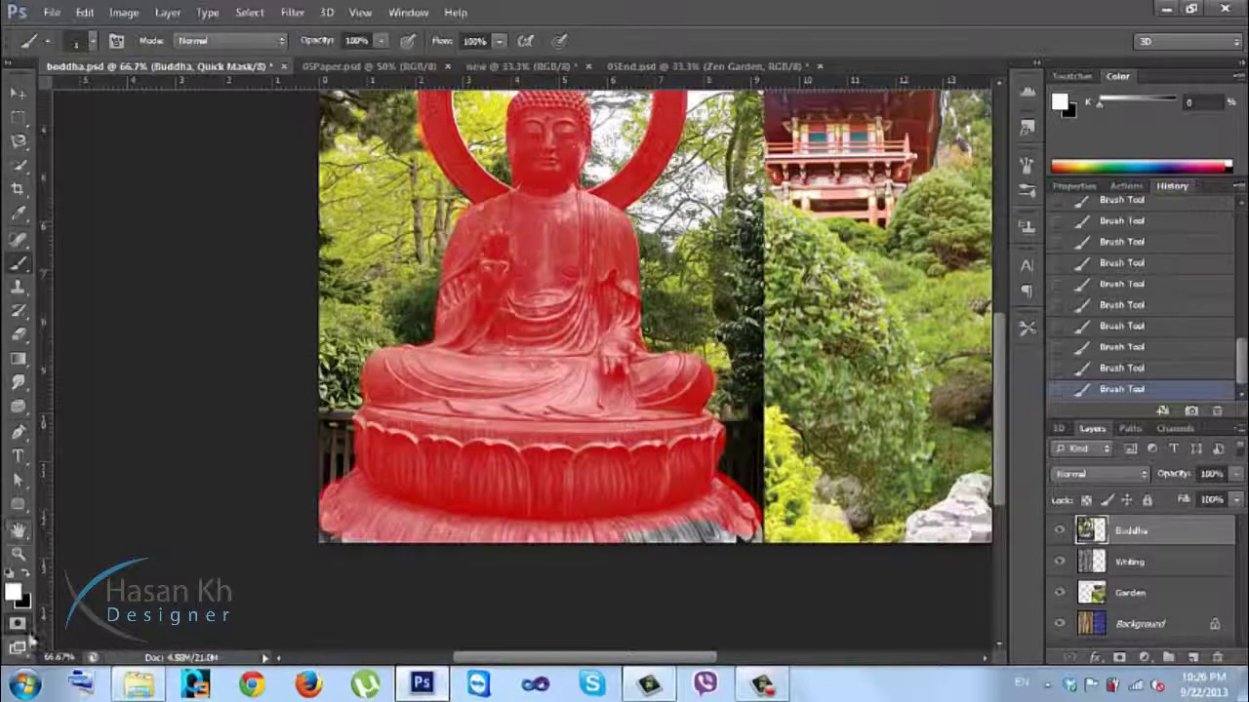
pyautogui.moveTo(244, 379); pyautogui.dragTo(97, 461)
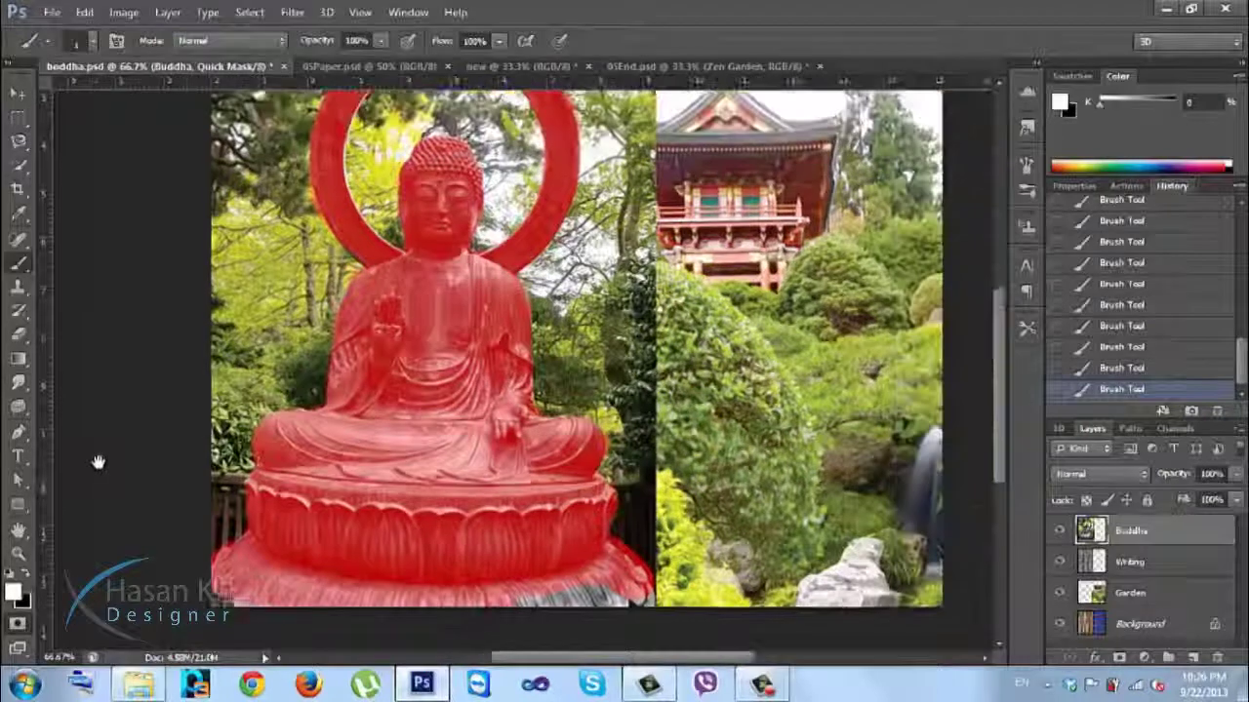
pyautogui.click(19, 629)
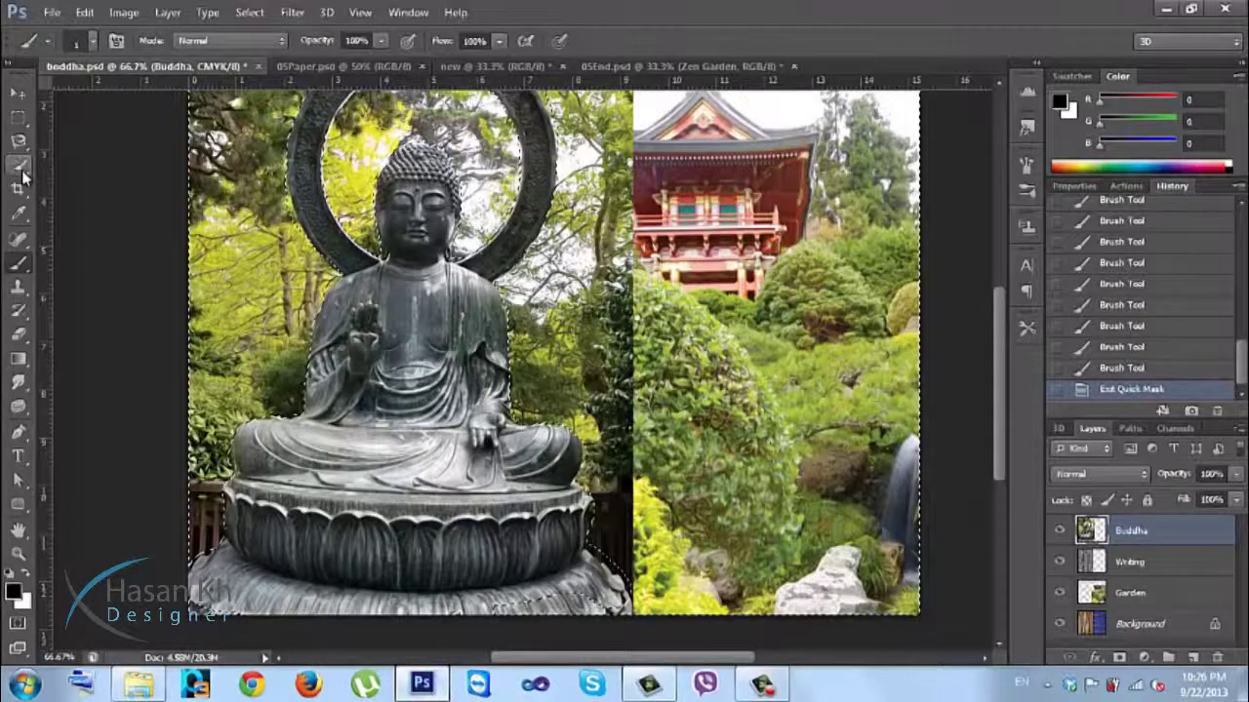
# Step: Subtract the strip along the bottom of the statue's base from the selection with the Rectangular Marquee tool
pyautogui.click(18, 117)
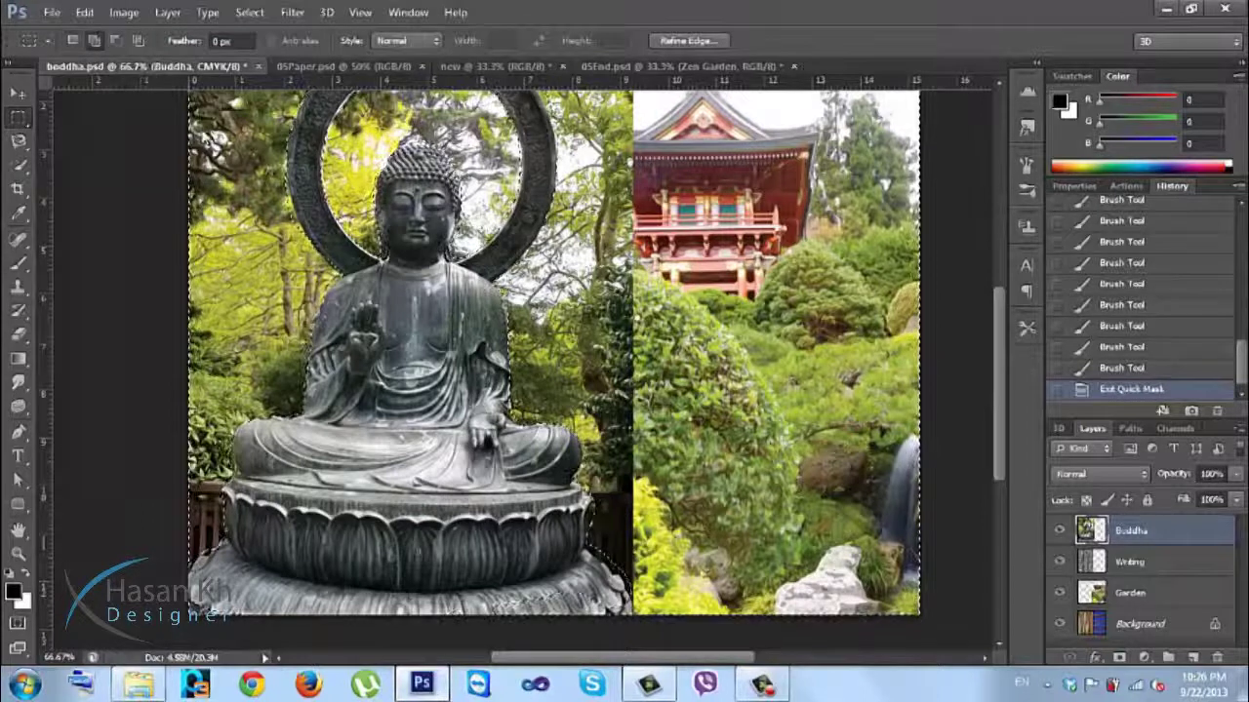
pyautogui.moveTo(629, 602); pyautogui.dragTo(205, 583)
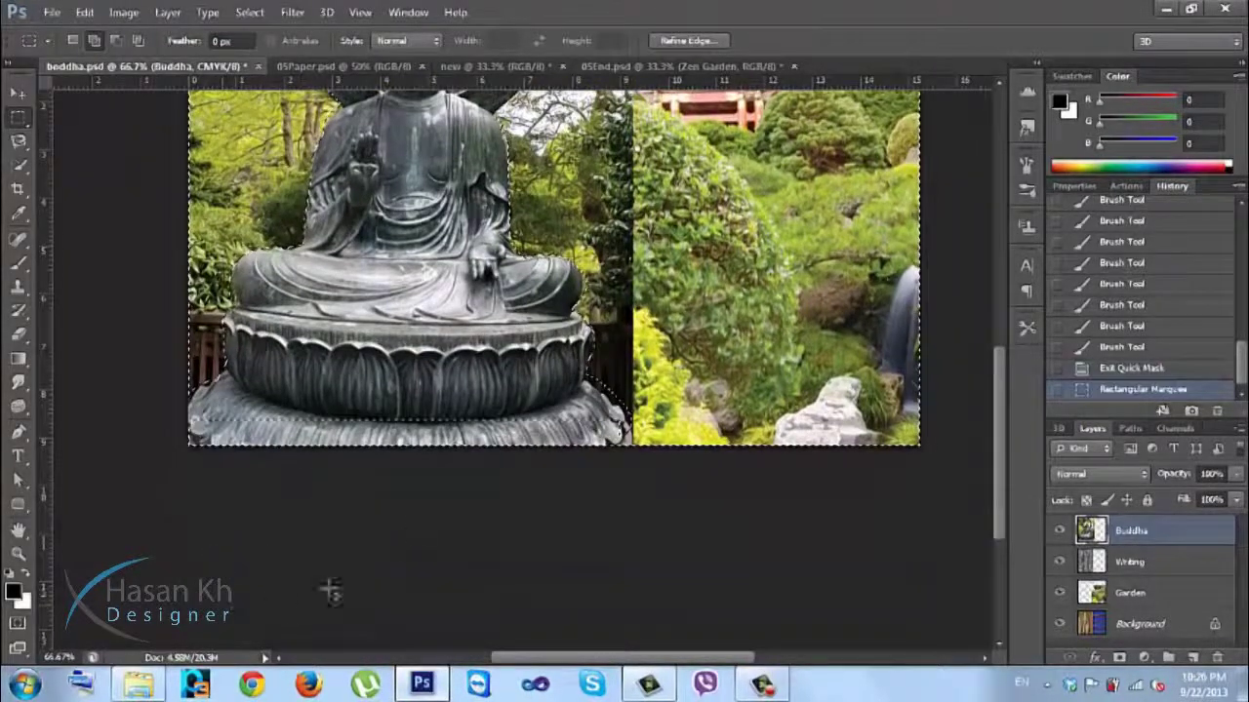
pyautogui.hotkey('ctrl', 'z')
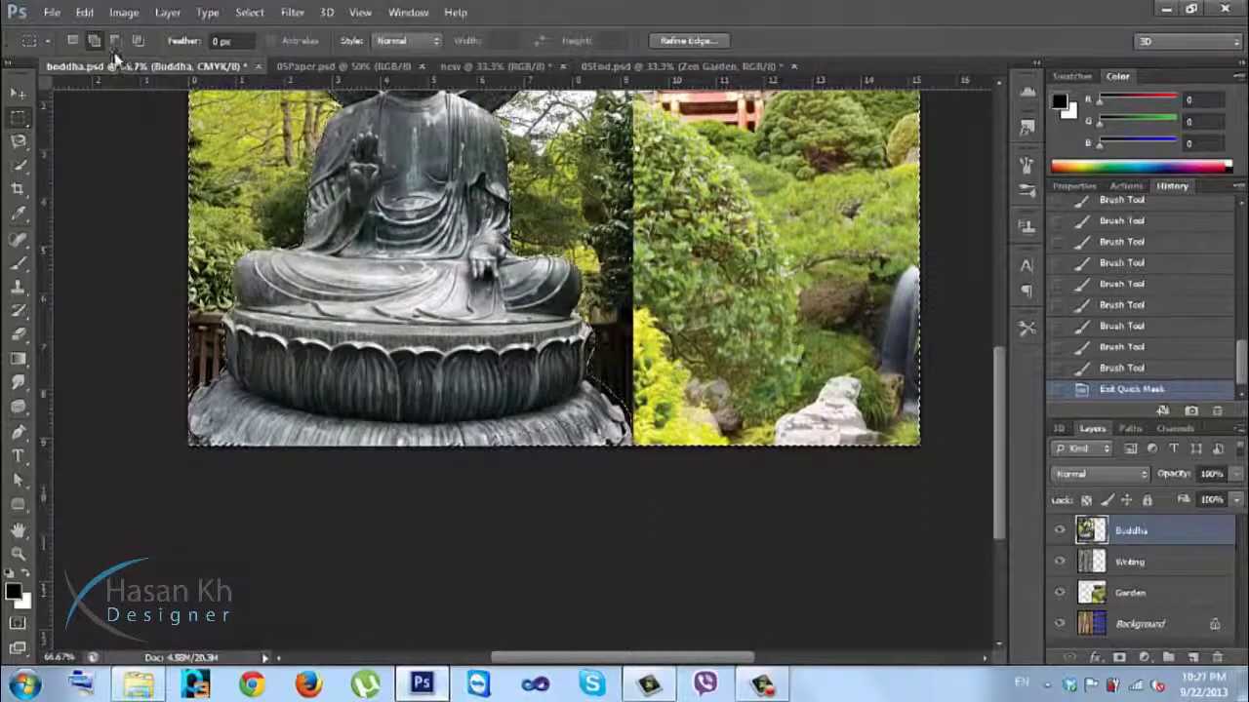
pyautogui.click(114, 40)
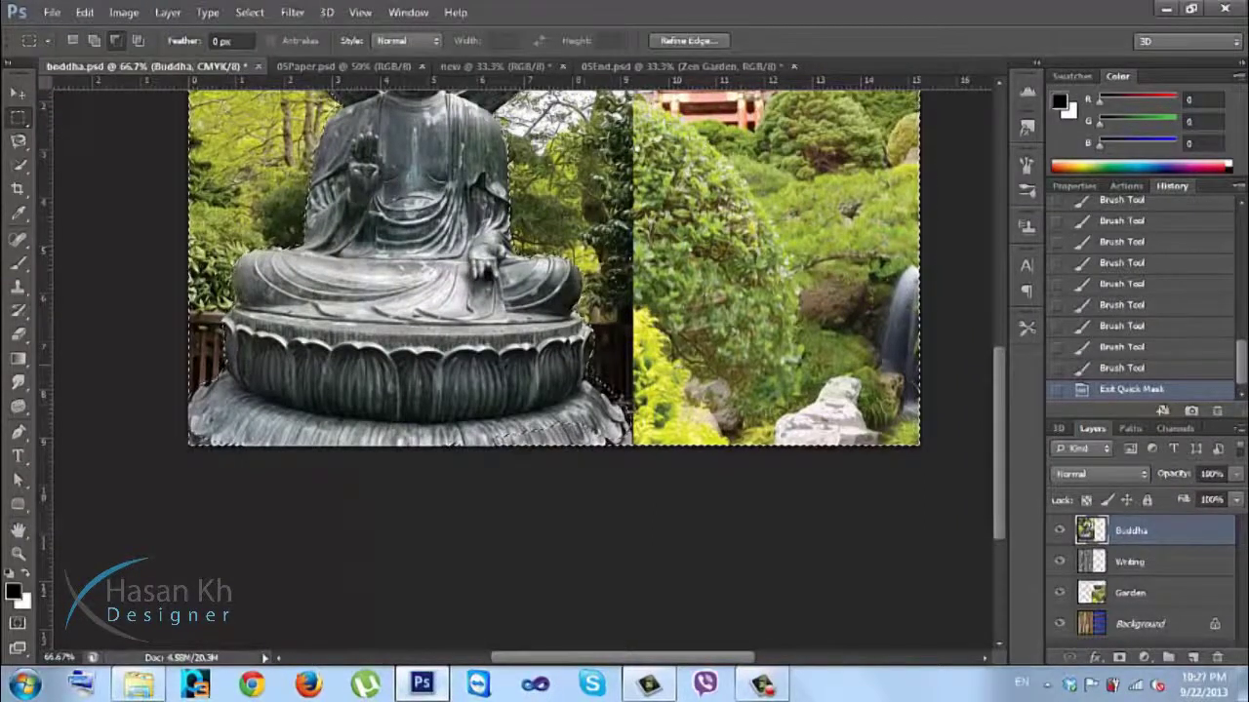
pyautogui.moveTo(624, 410); pyautogui.dragTo(144, 578)
pyautogui.moveTo(490, 569); pyautogui.dragTo(370, 513)
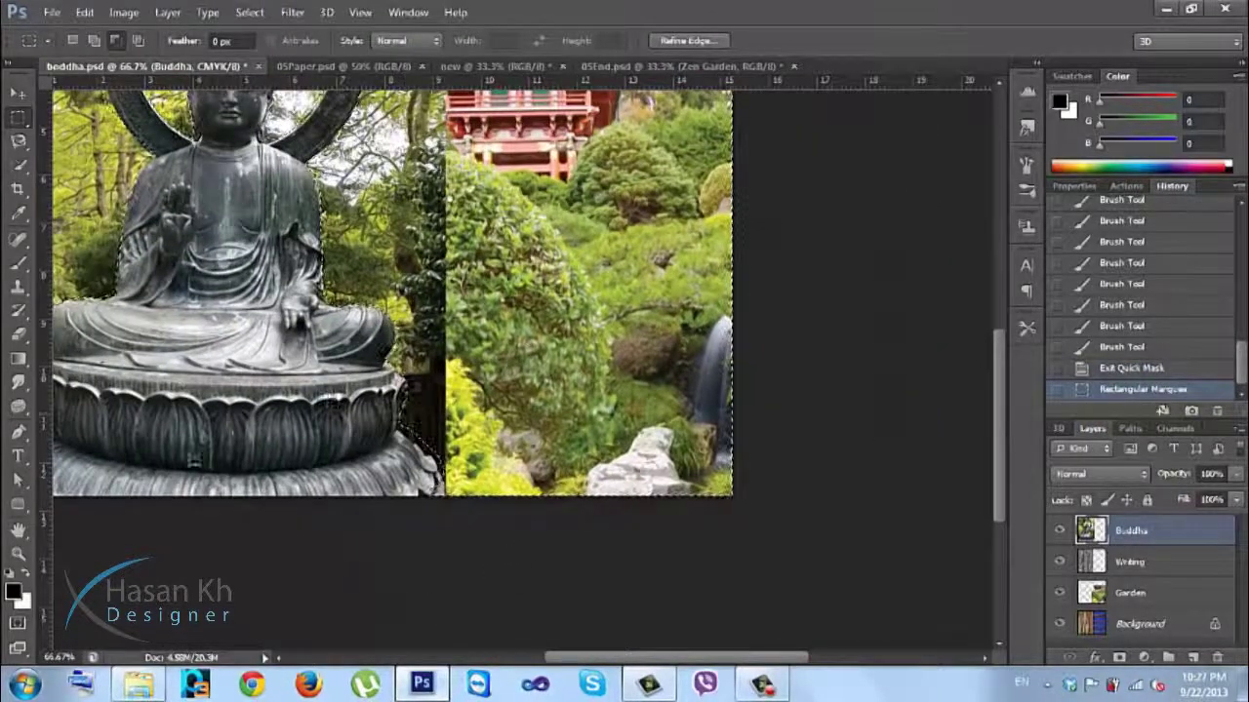
# Step: Re-enter Quick Mask and erase the mask overspill along the right side of the statue's base with a larger white brush
pyautogui.click(25, 622)
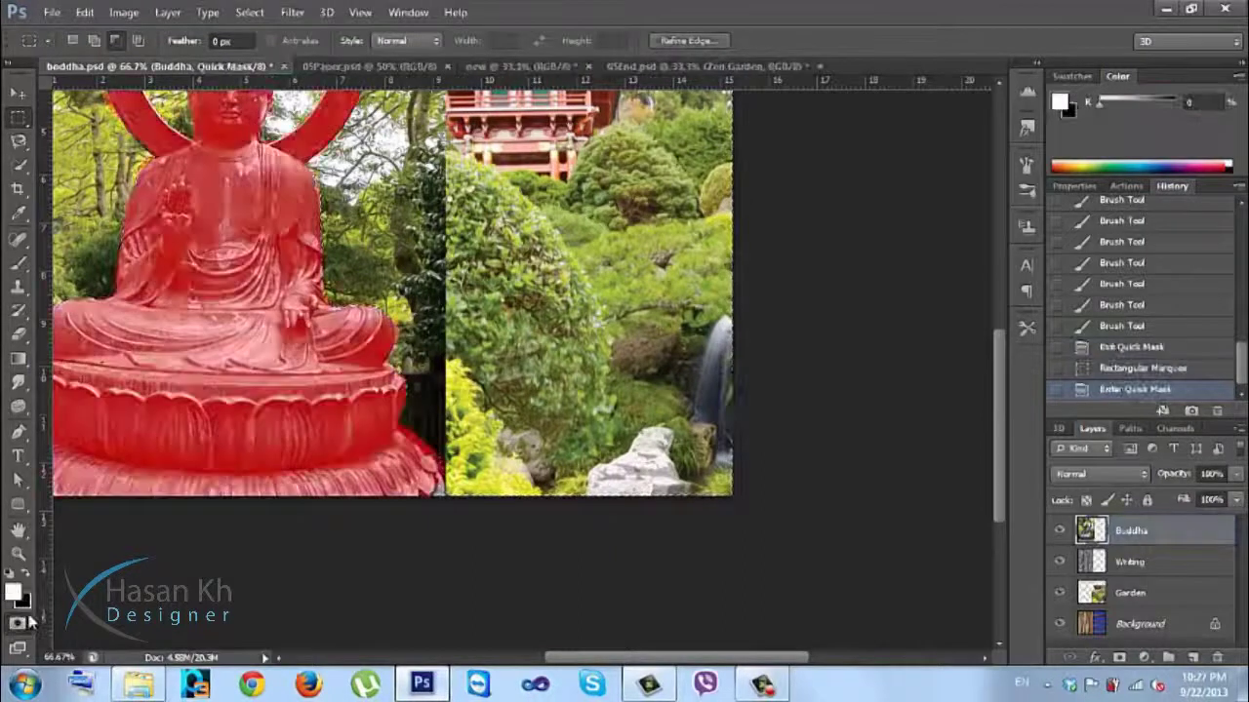
pyautogui.click(18, 267)
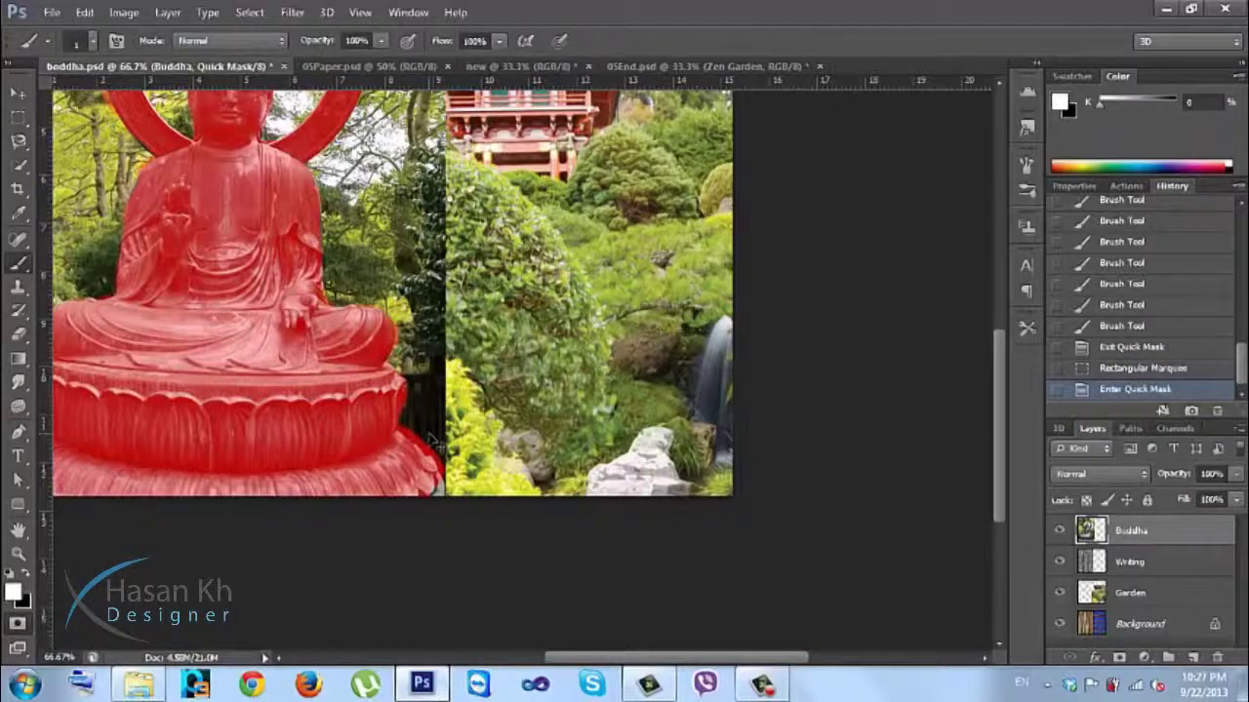
pyautogui.hotkey('ctrl', '+')
pyautogui.hotkey('ctrl', '+')
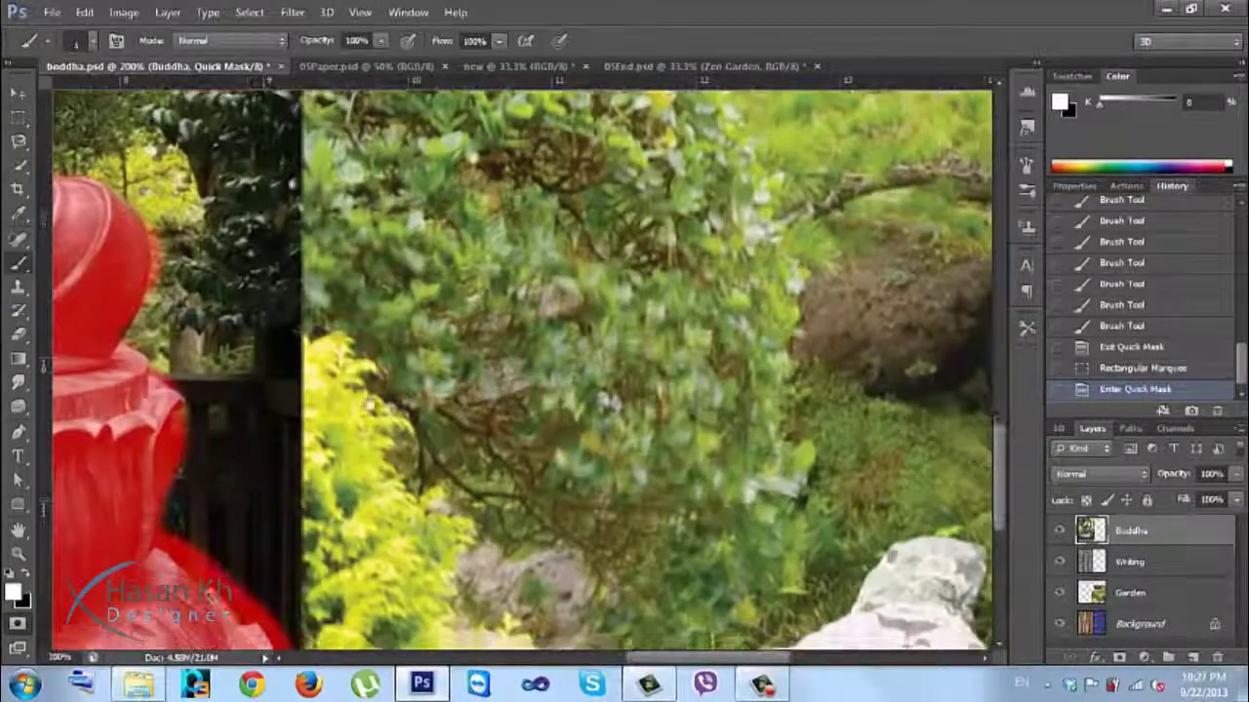
pyautogui.moveTo(227, 519); pyautogui.dragTo(398, 402)
pyautogui.press(']')
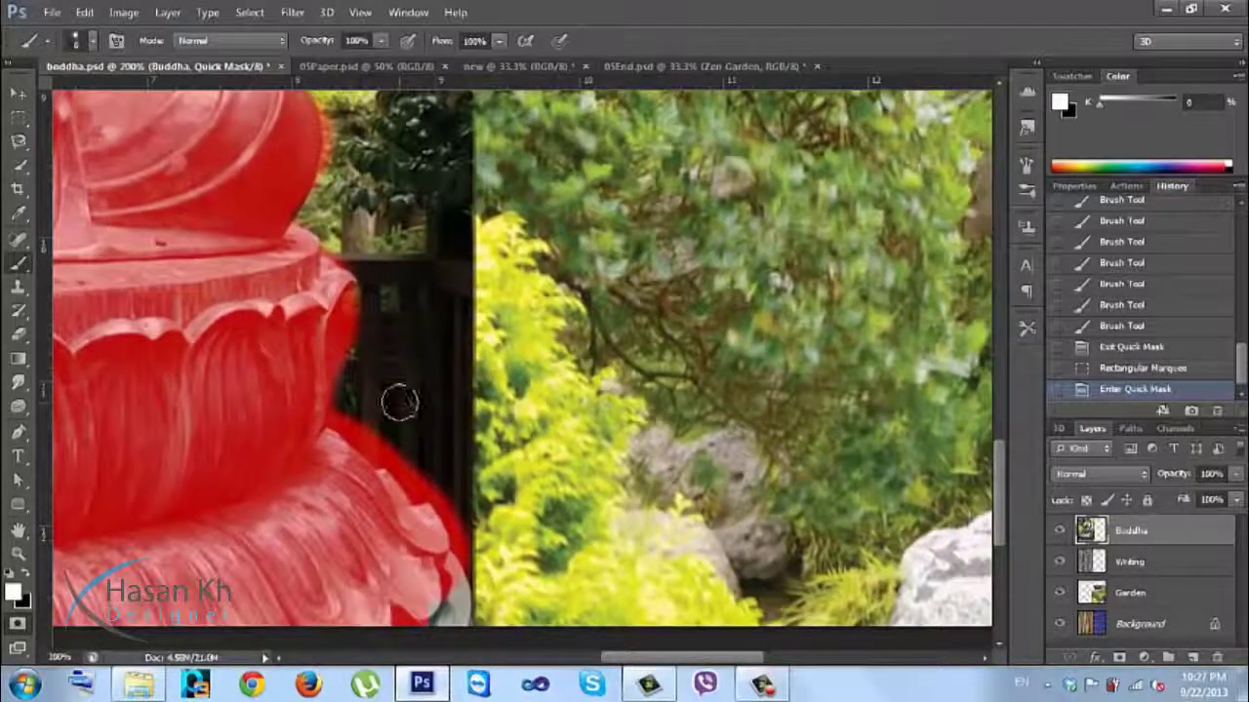
pyautogui.moveTo(365, 354)
pyautogui.mouseDown()
pyautogui.moveTo(351, 413)
pyautogui.moveTo(432, 488)
pyautogui.moveTo(463, 549)
pyautogui.moveTo(451, 510)
pyautogui.moveTo(348, 407)
pyautogui.moveTo(374, 302)
pyautogui.moveTo(360, 313)
pyautogui.moveTo(352, 398)
pyautogui.mouseUp()
# Step: Paint with black to restore the missing mask at the lower-right corner of the statue's base
pyautogui.press('x')
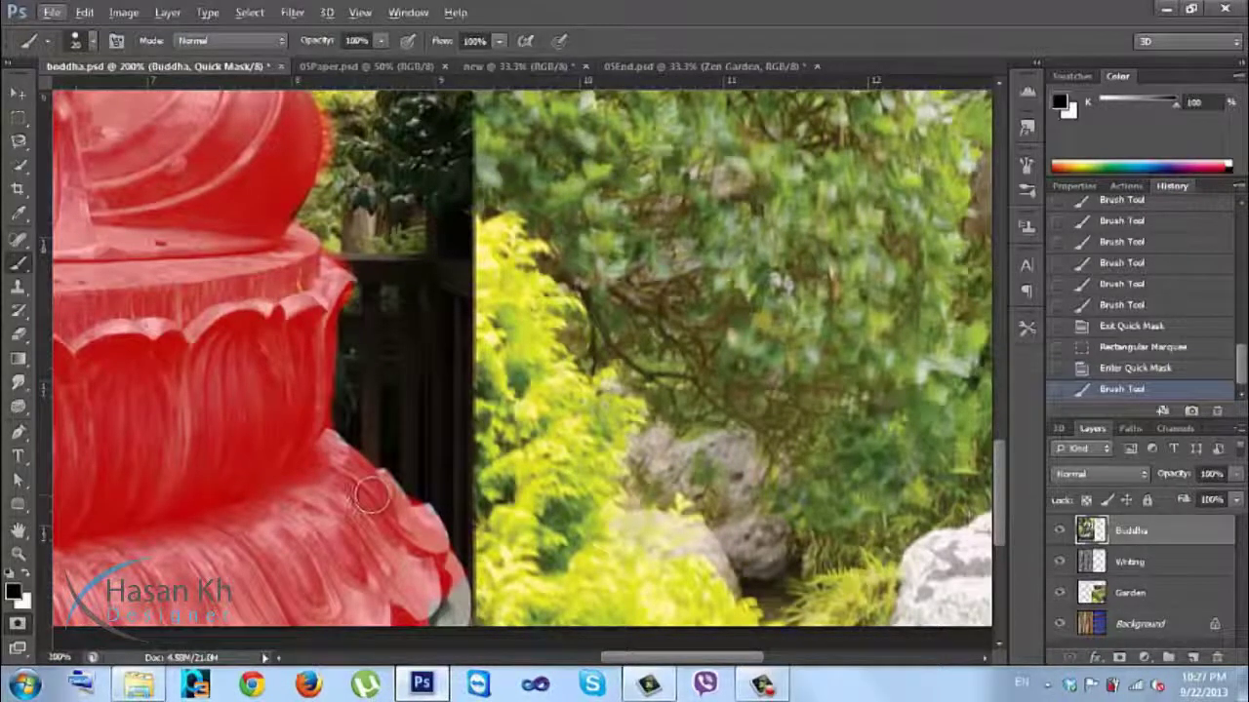
pyautogui.moveTo(368, 498)
pyautogui.mouseDown()
pyautogui.moveTo(451, 580)
pyautogui.moveTo(446, 618)
pyautogui.moveTo(372, 616)
pyautogui.moveTo(382, 524)
pyautogui.moveTo(615, 493)
pyautogui.moveTo(510, 487)
pyautogui.moveTo(464, 506)
pyautogui.moveTo(435, 648)
pyautogui.mouseUp()
pyautogui.moveTo(322, 205)
pyautogui.mouseDown()
pyautogui.moveTo(434, 410)
pyautogui.moveTo(453, 417)
pyautogui.mouseUp()
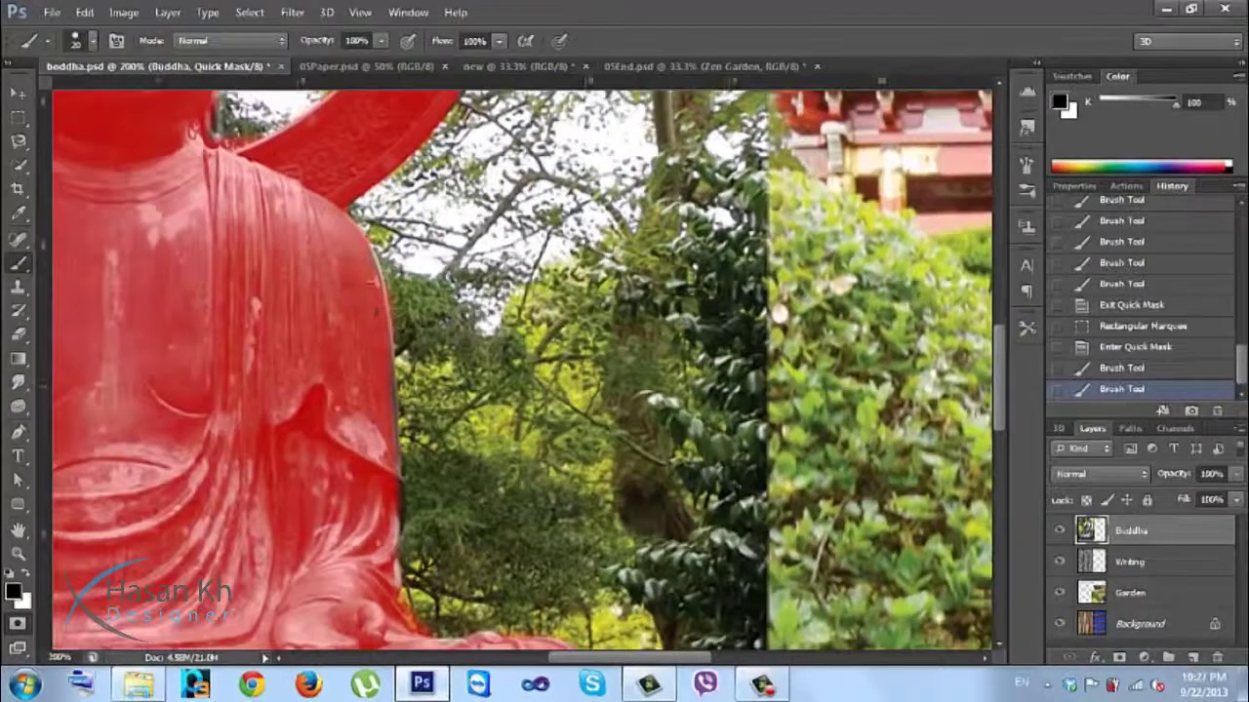
# Step: Paint black along the right edge of the statue's robe, and erase the mask overspill around the left knee and lap with white
pyautogui.moveTo(361, 262)
pyautogui.mouseDown()
pyautogui.moveTo(395, 551)
pyautogui.moveTo(376, 579)
pyautogui.mouseUp()
pyautogui.press('space')
pyautogui.moveTo(214, 293)
pyautogui.mouseDown()
pyautogui.moveTo(291, 308)
pyautogui.moveTo(322, 410)
pyautogui.moveTo(418, 430)
pyautogui.moveTo(258, 367)
pyautogui.mouseUp()
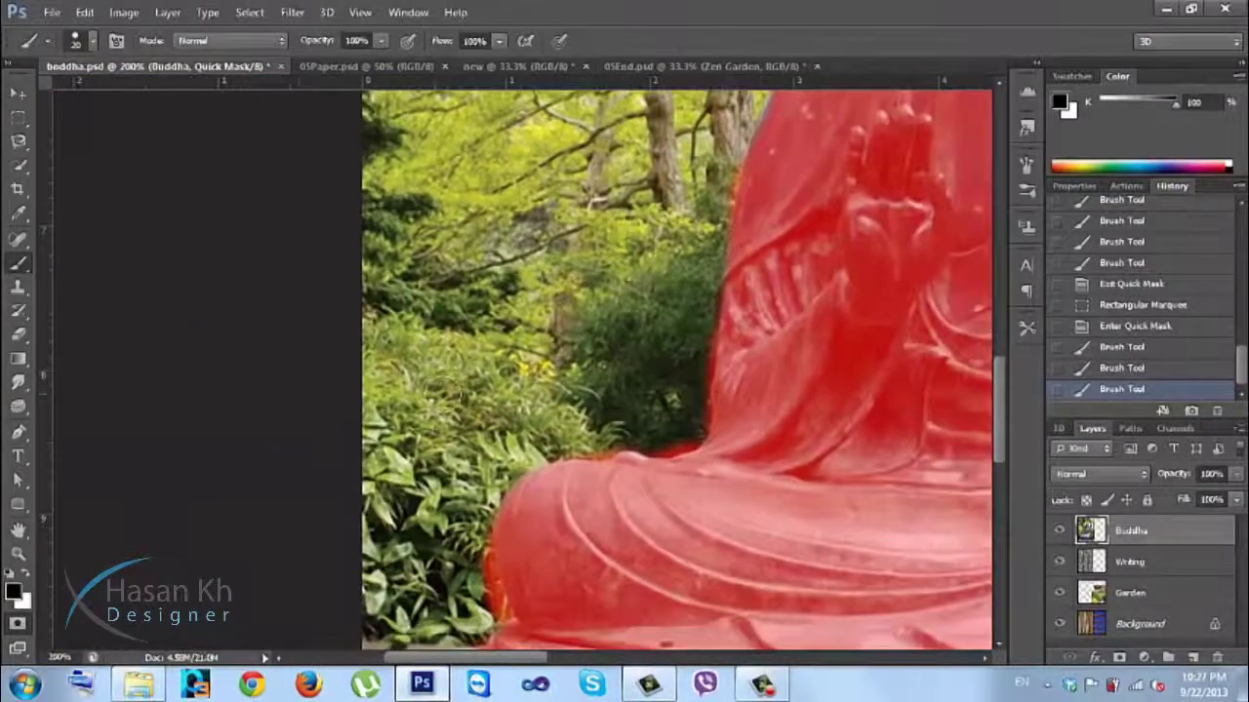
pyautogui.press('x')
pyautogui.moveTo(493, 546)
pyautogui.mouseDown()
pyautogui.moveTo(486, 585)
pyautogui.moveTo(502, 615)
pyautogui.mouseUp()
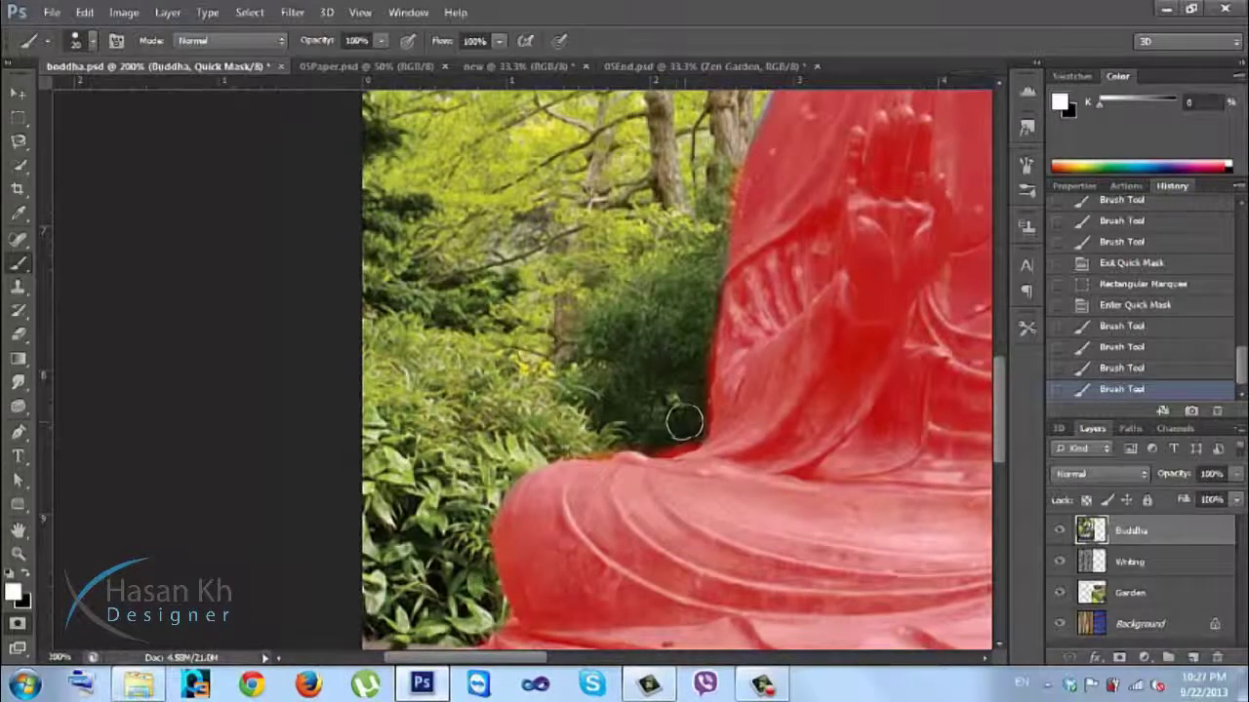
pyautogui.moveTo(678, 436)
pyautogui.mouseDown()
pyautogui.moveTo(629, 432)
pyautogui.moveTo(691, 403)
pyautogui.moveTo(703, 307)
pyautogui.mouseUp()
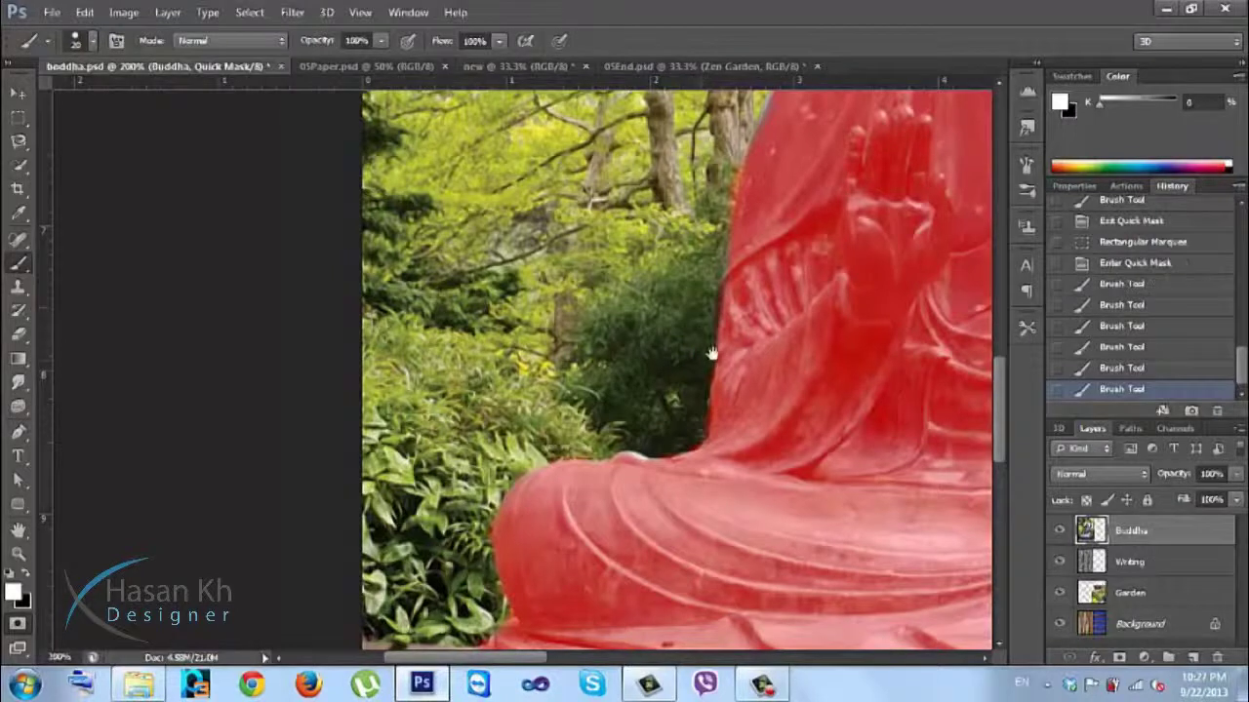
# Step: Fill the missing mask along the statue's left shoulder and sleeve with black, and clean the sleeve's outer edge with white
pyautogui.moveTo(713, 354); pyautogui.dragTo(474, 482)
pyautogui.press('x')
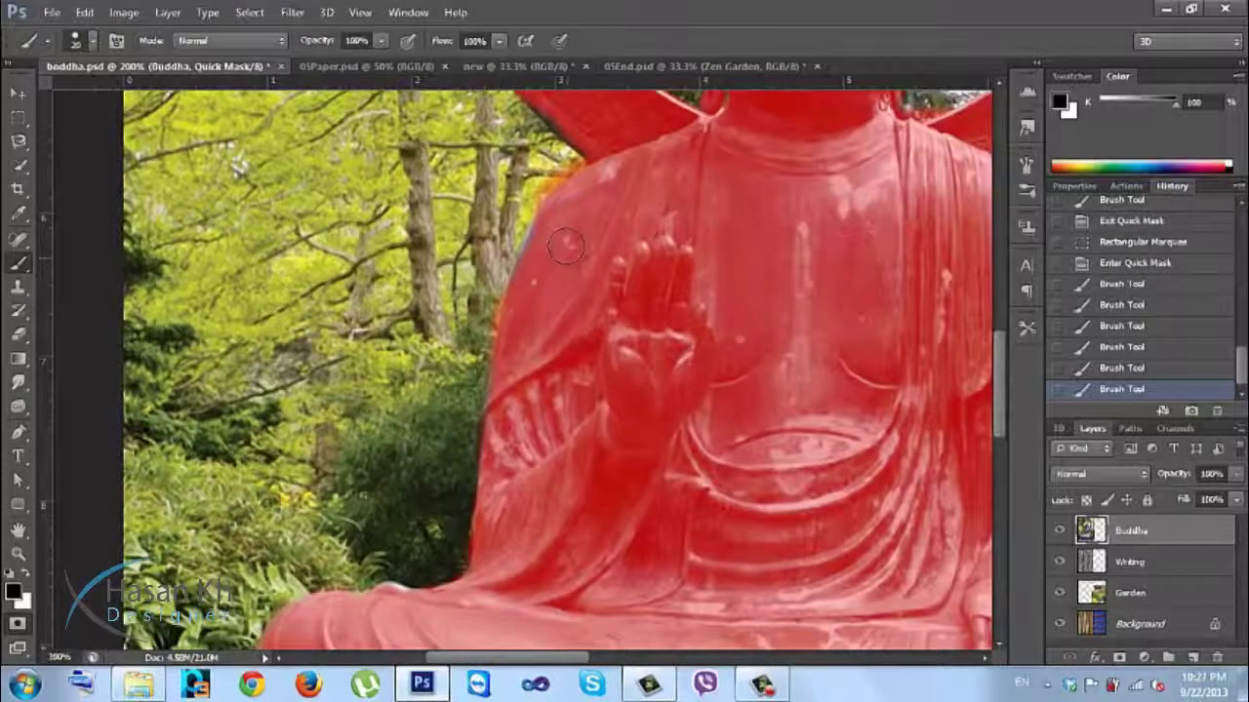
pyautogui.click(534, 243)
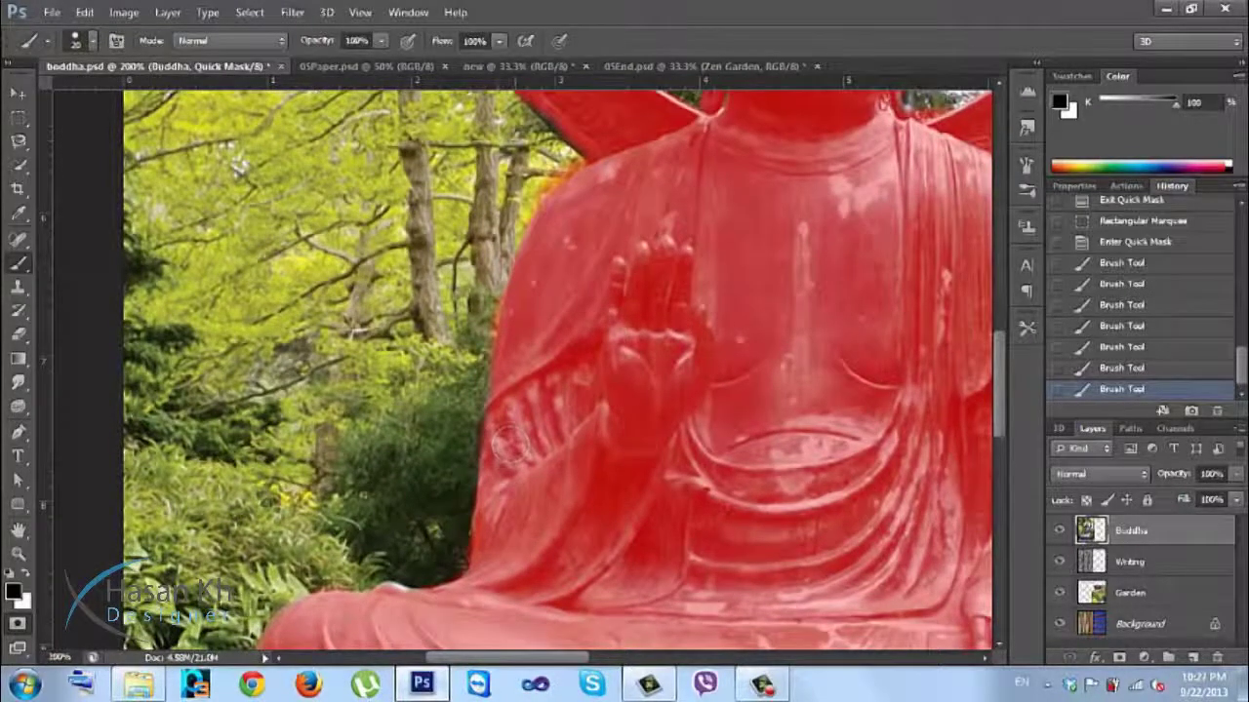
pyautogui.moveTo(494, 444); pyautogui.dragTo(509, 339)
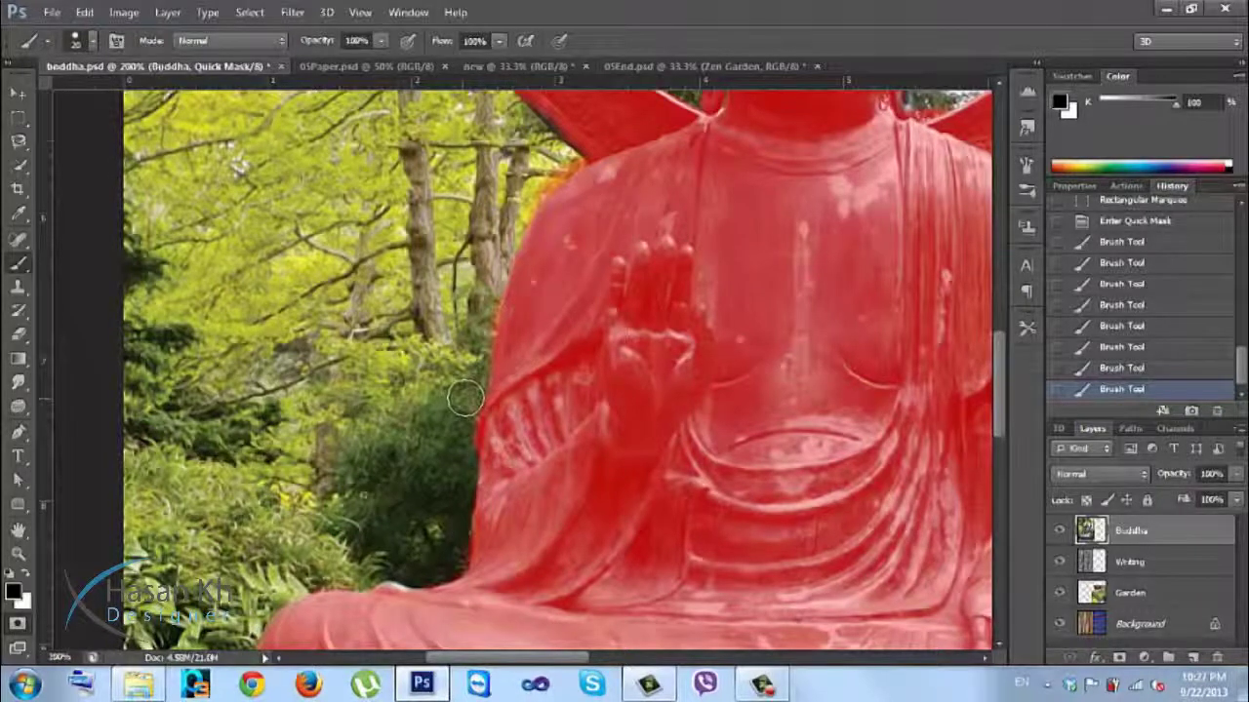
pyautogui.press('x')
pyautogui.moveTo(469, 395); pyautogui.dragTo(460, 459)
# Step: Erase the mask overspill between the statue's right ear, neck and halo with a smaller white brush
pyautogui.moveTo(605, 462)
pyautogui.mouseDown()
pyautogui.moveTo(348, 557)
pyautogui.moveTo(468, 463)
pyautogui.moveTo(468, 521)
pyautogui.moveTo(419, 556)
pyautogui.mouseUp()
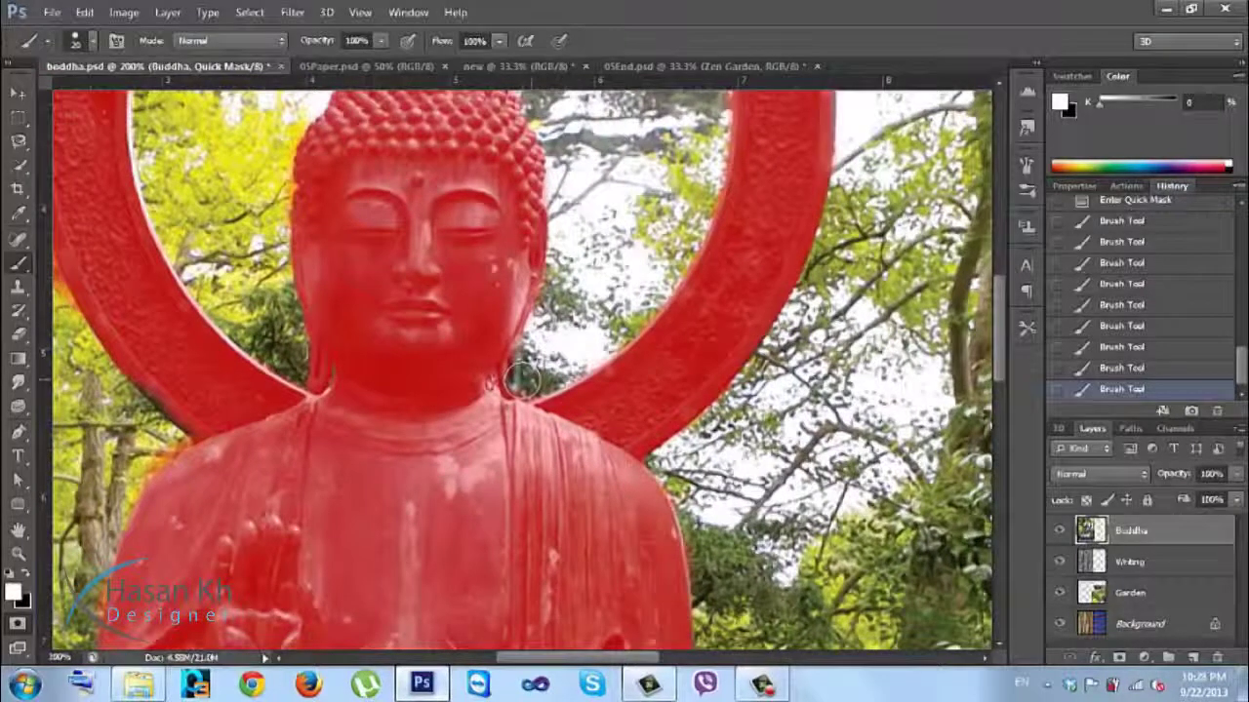
pyautogui.moveTo(514, 380); pyautogui.dragTo(526, 382)
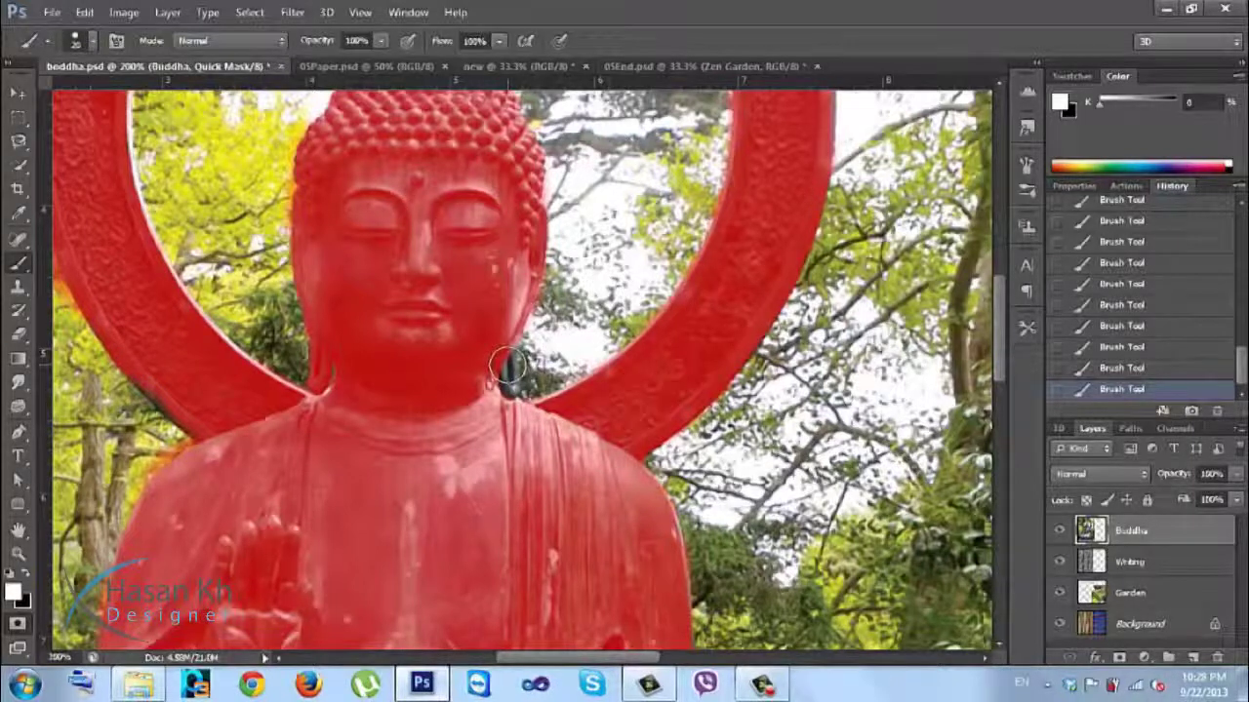
pyautogui.hotkey('ctrl', 'z')
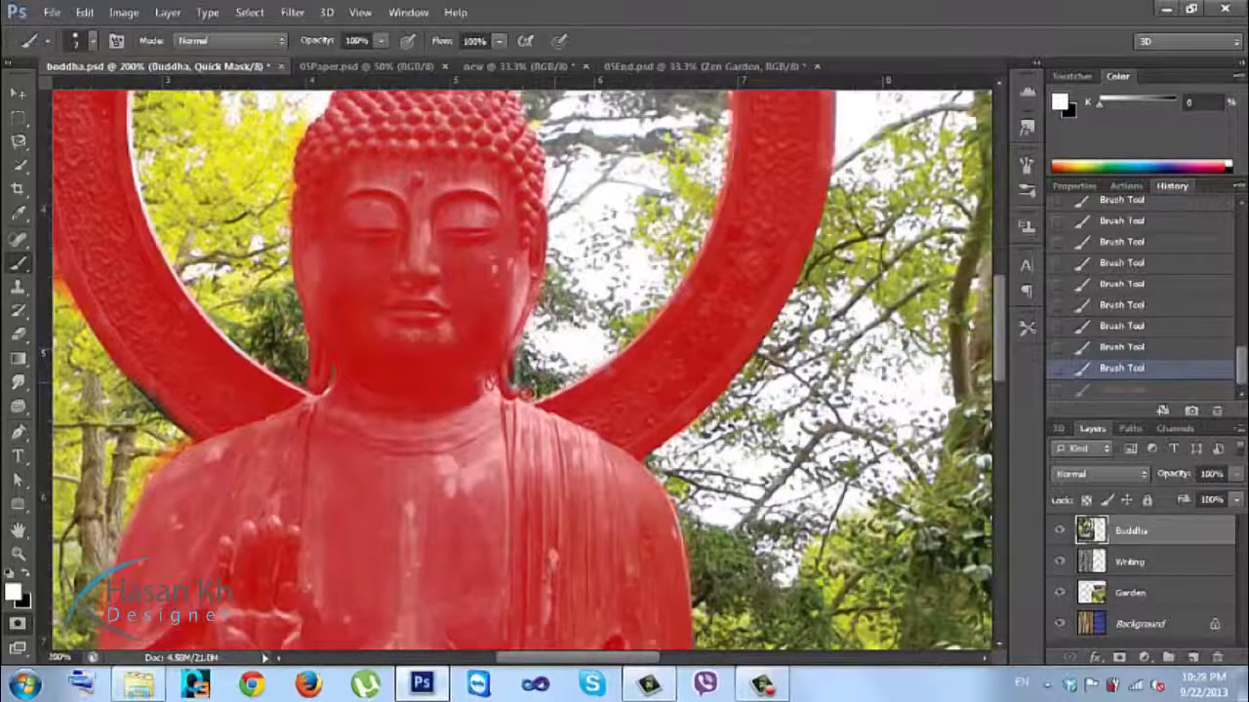
pyautogui.moveTo(525, 391); pyautogui.dragTo(488, 378)
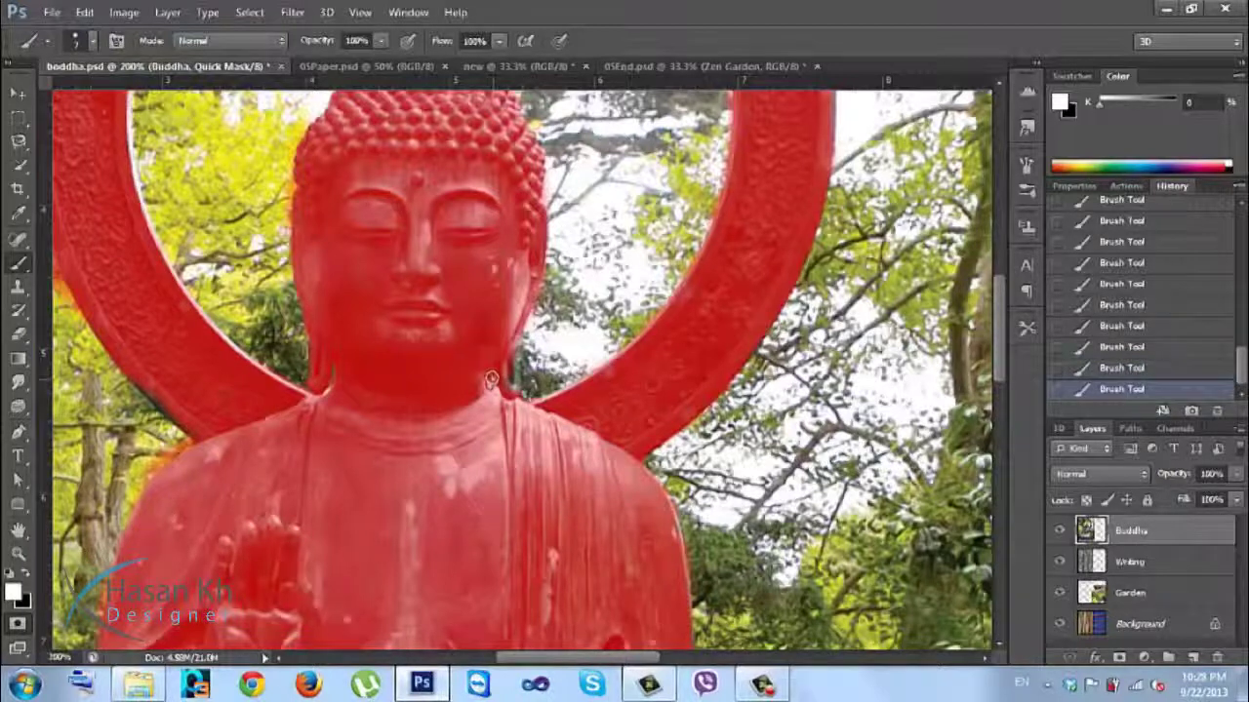
# Step: Erase the mask overspill along the left edge of the statue's base with white and exit Quick Mask to get the selection
pyautogui.scroll(-12, 490, 379)
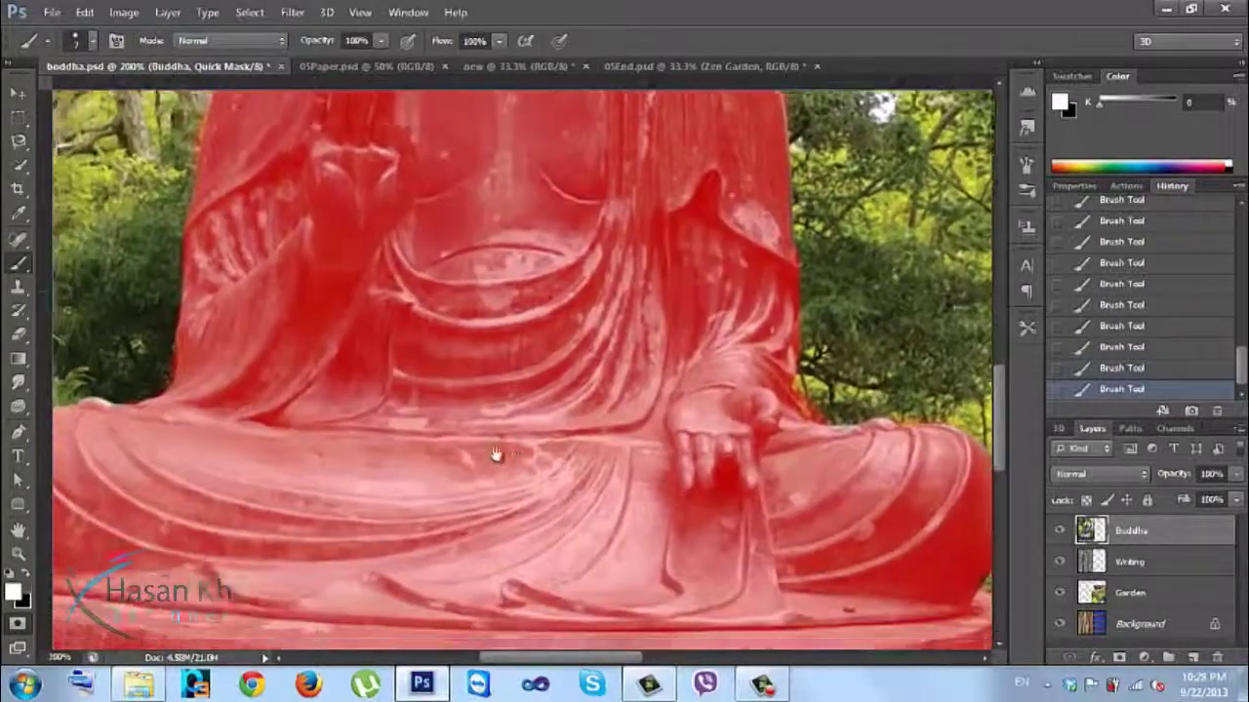
pyautogui.scroll(-8, 650, 248)
pyautogui.hscroll(-5, 722, 192)
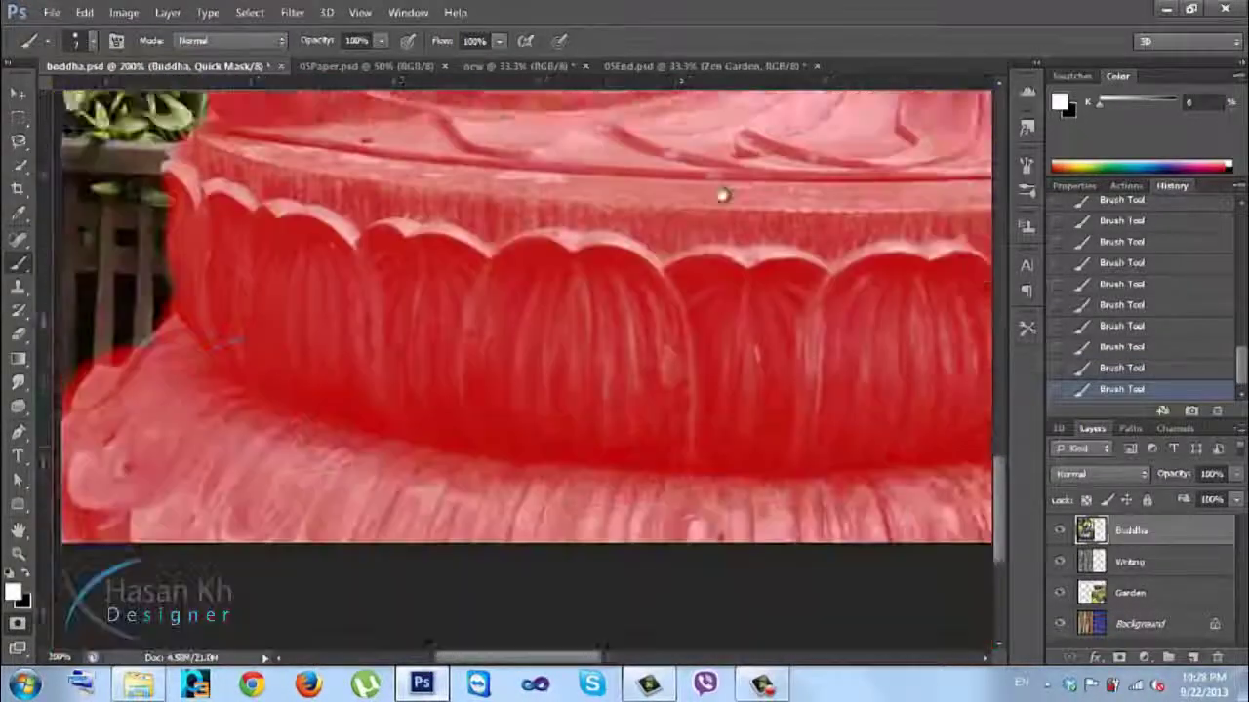
pyautogui.hscroll(-2, 755, 411)
pyautogui.scroll(-1, 754, 410)
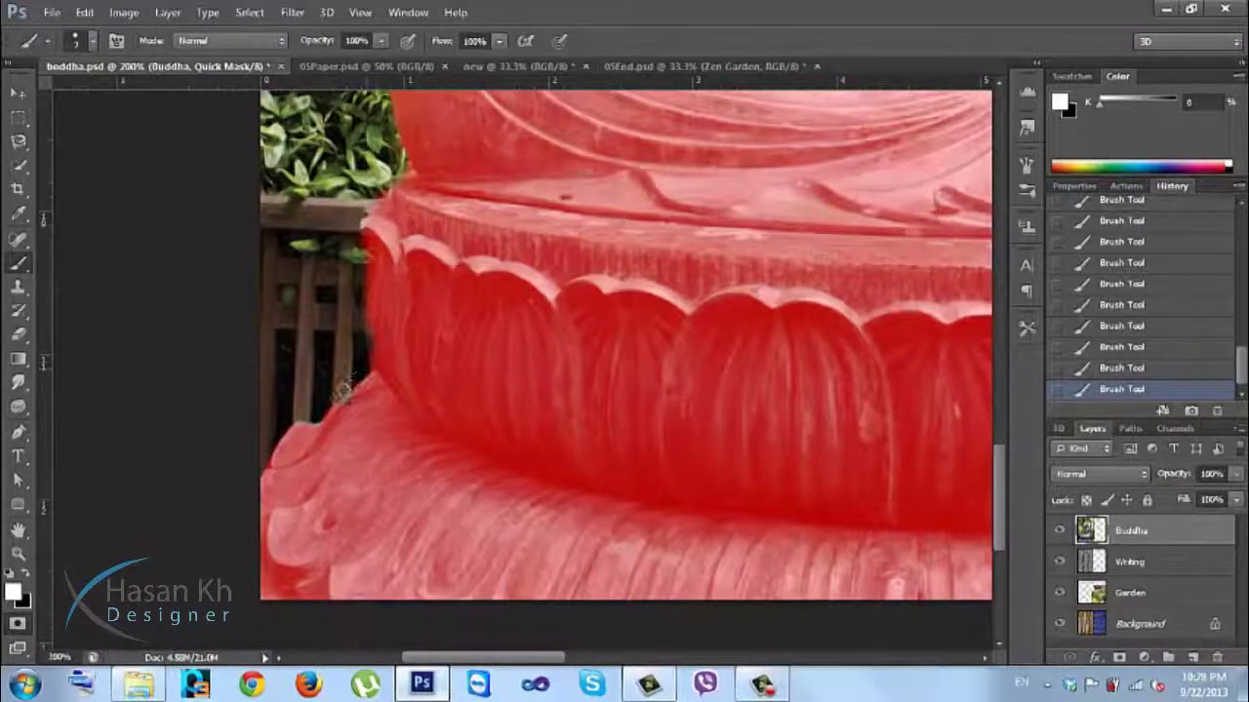
pyautogui.scroll(-3, 337, 332)
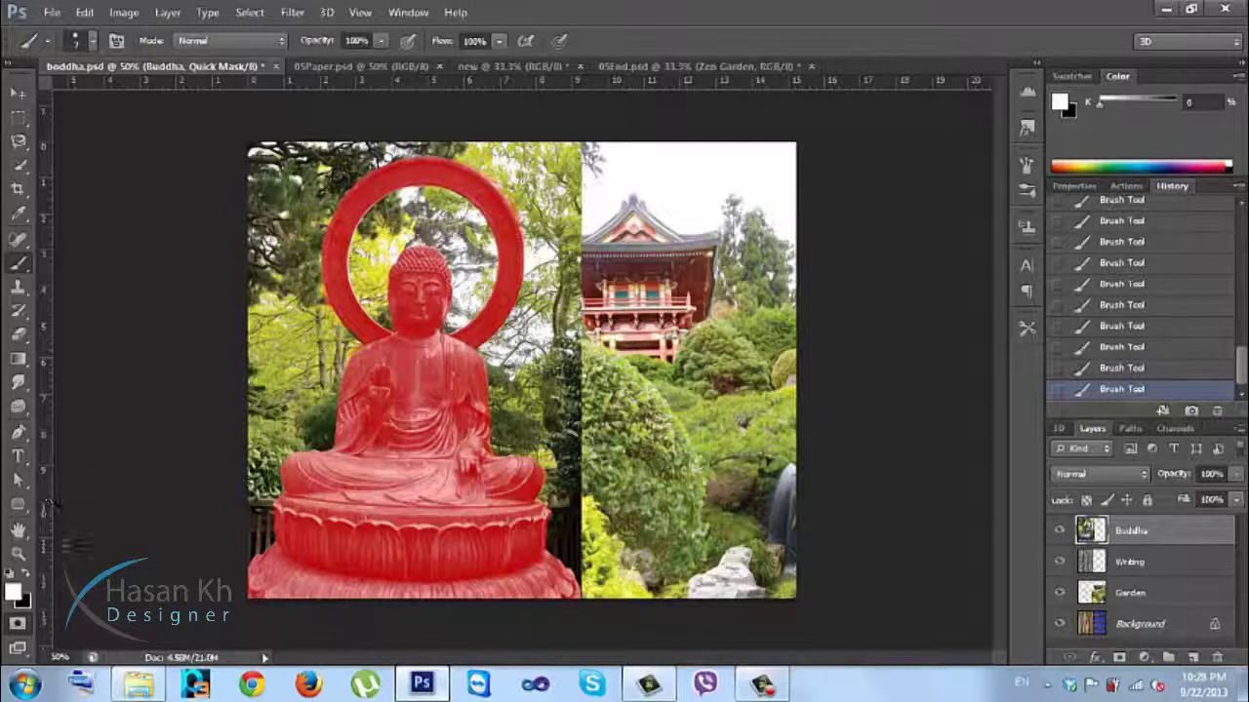
pyautogui.click(16, 626)
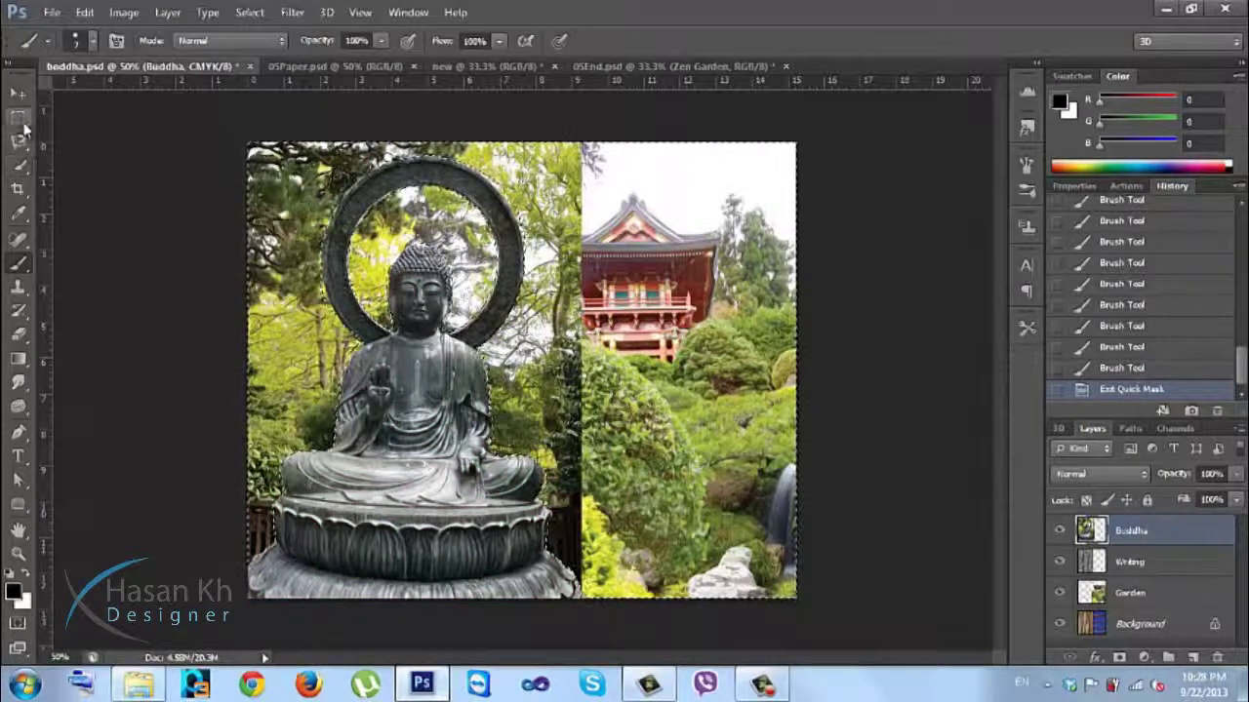
pyautogui.click(19, 117)
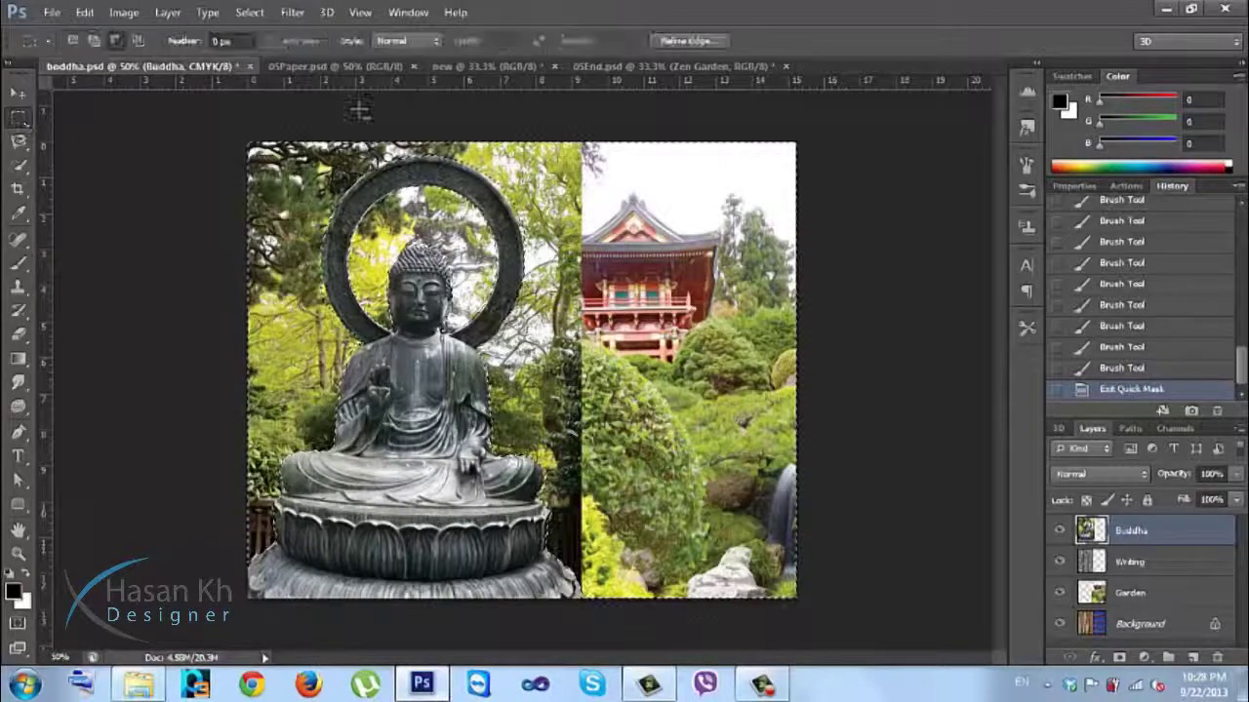
pyautogui.click(687, 41)
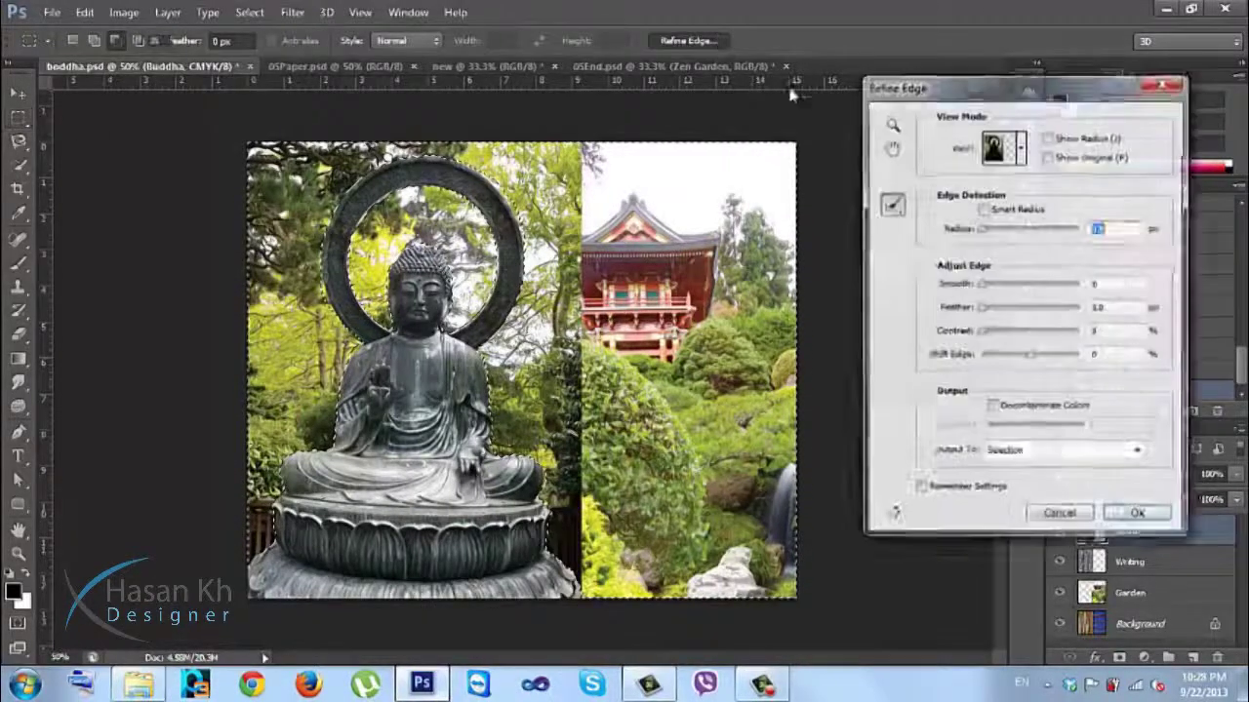
pyautogui.press('Escape')
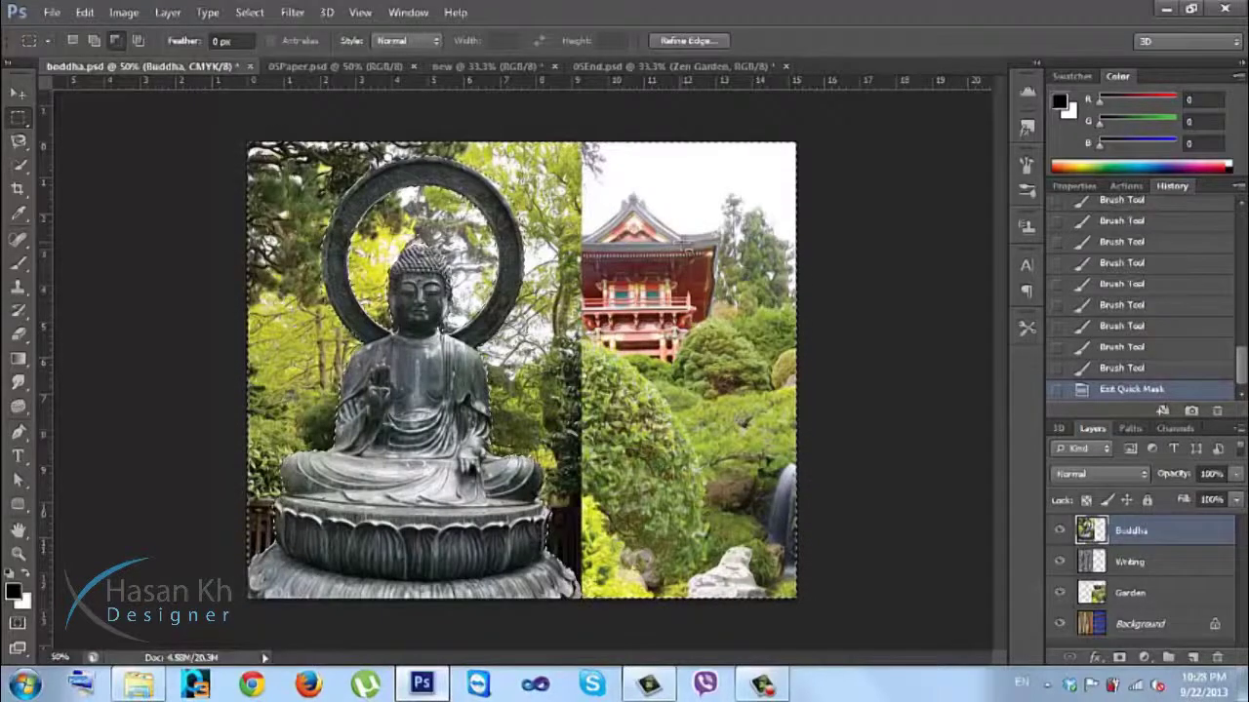
# Step: Switch to the Polygonal Lasso tool and set it to add to the selection
pyautogui.hotkey('ctrl', '+')
pyautogui.hotkey('ctrl', '+')
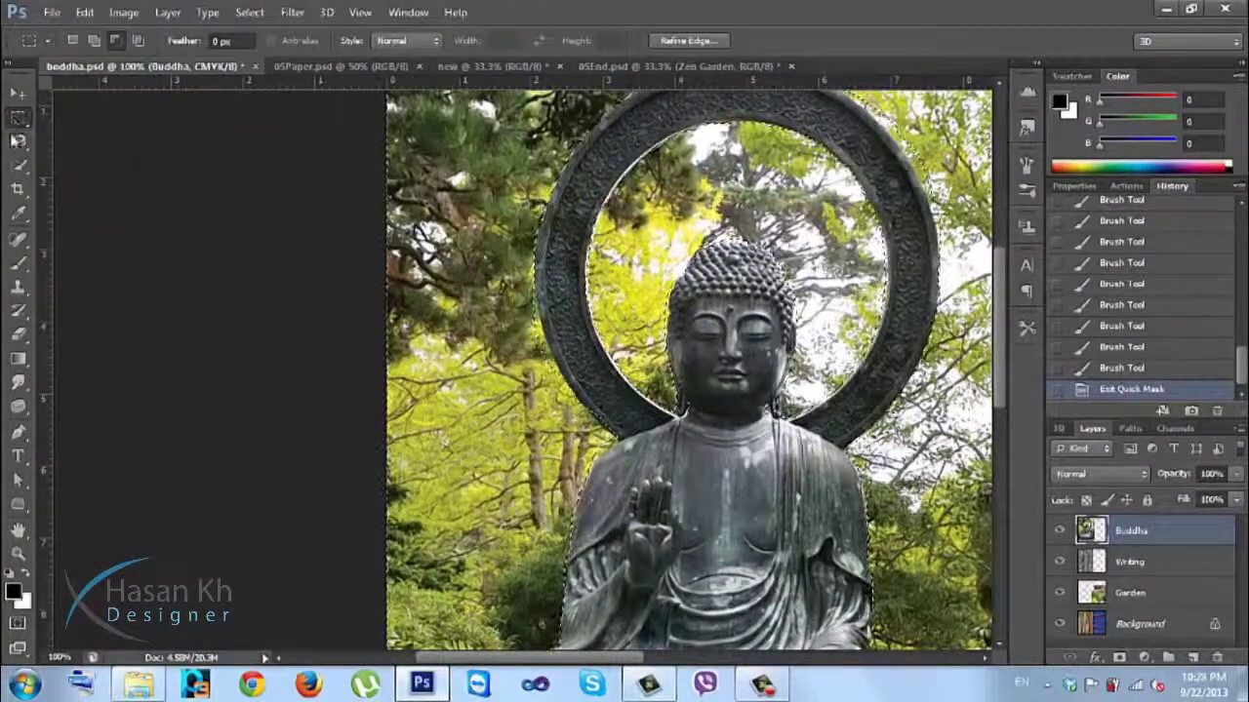
pyautogui.click(19, 118)
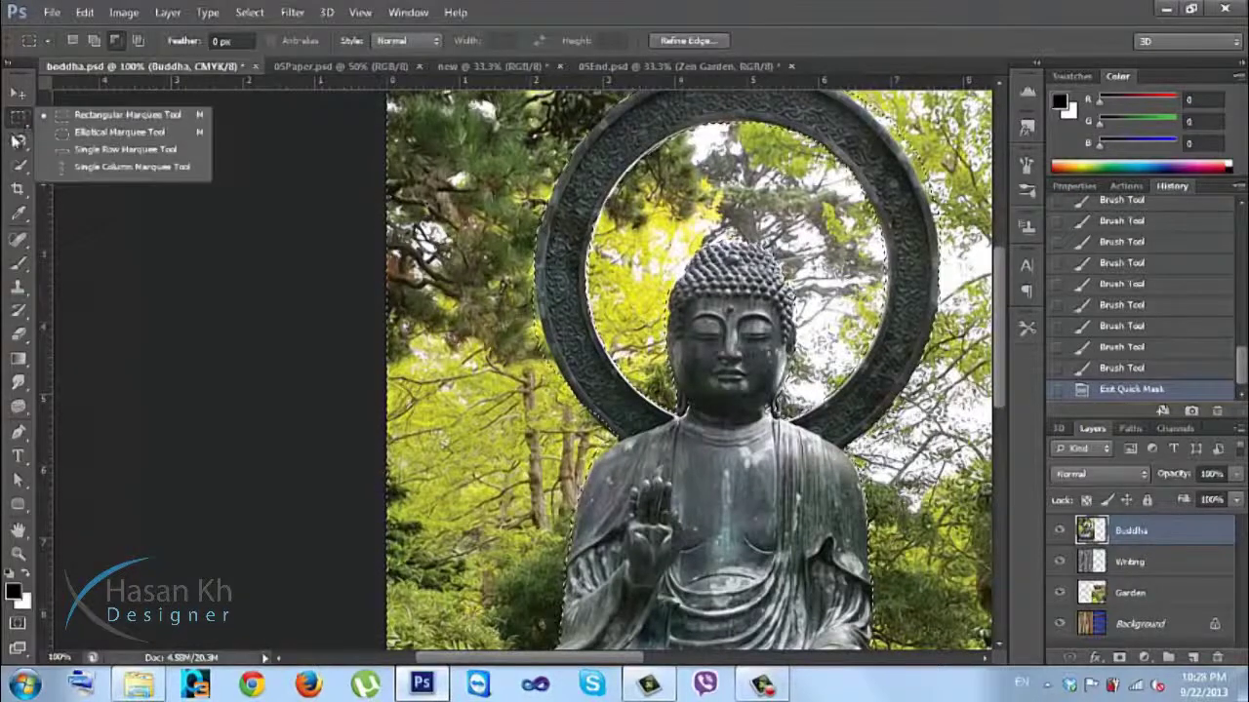
pyautogui.click(20, 165)
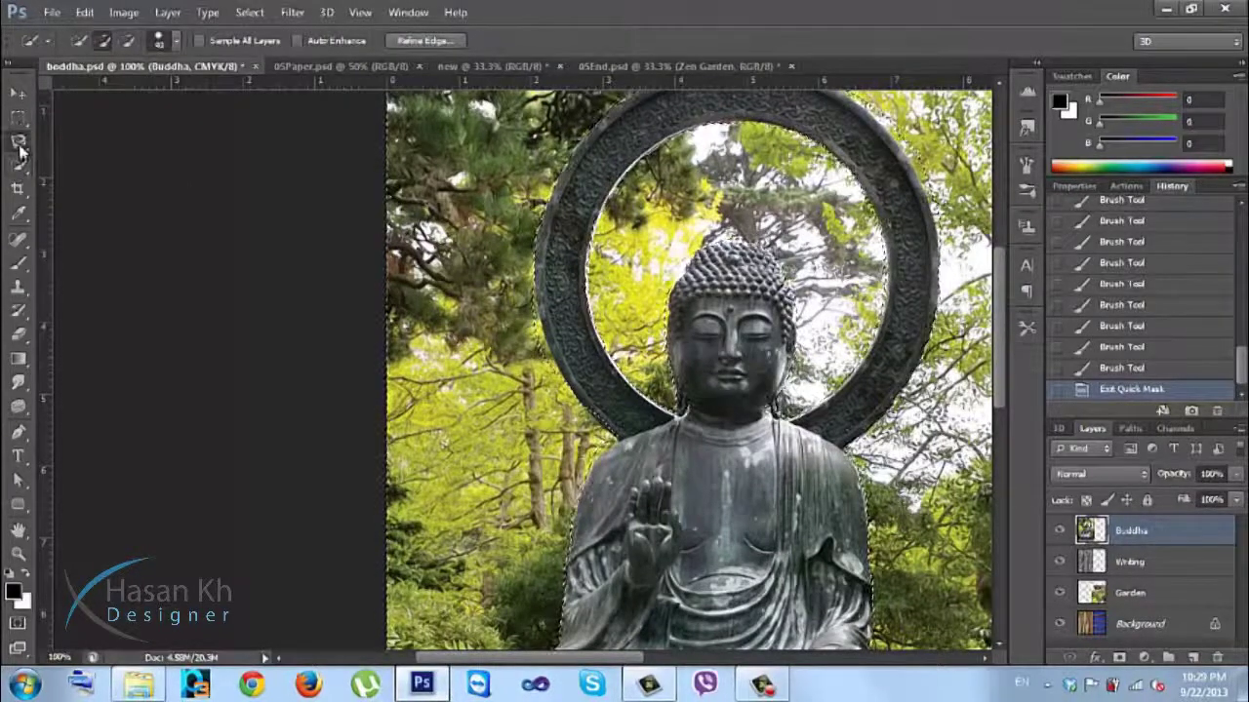
pyautogui.click(20, 142)
pyautogui.click(20, 143)
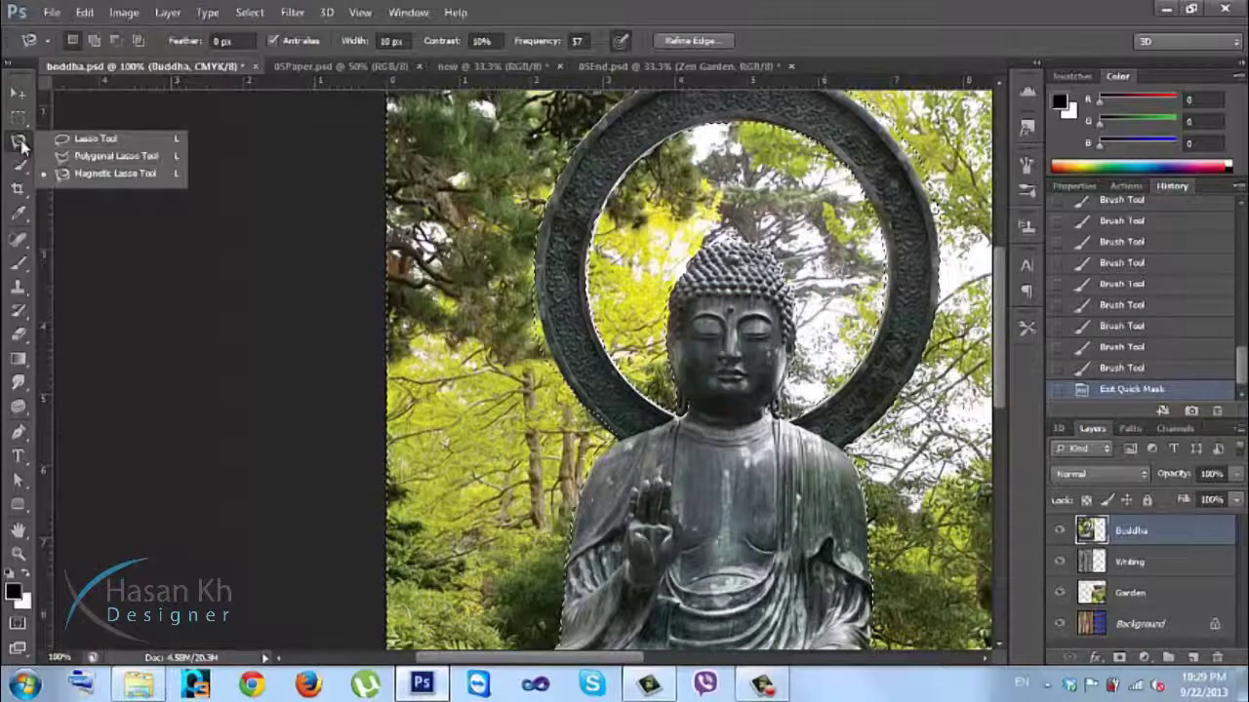
pyautogui.click(146, 157)
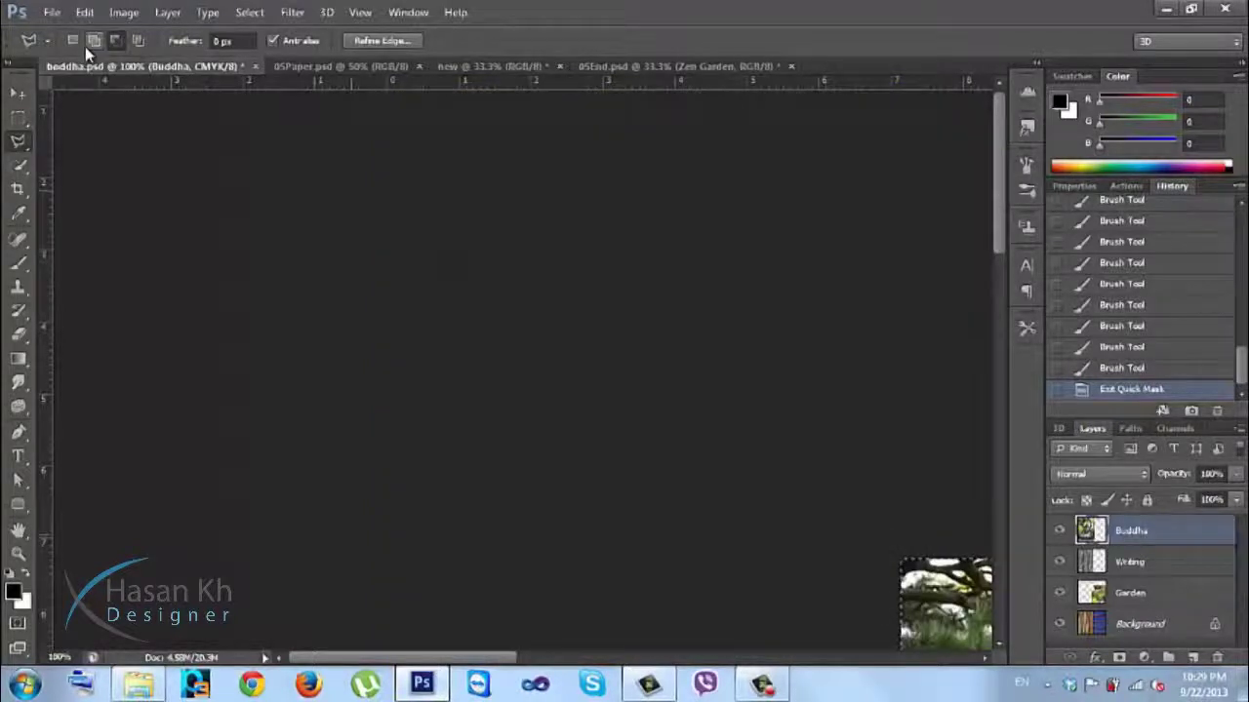
pyautogui.click(94, 41)
# Step: Add the missed background patches beside the halo's left edge and the statue's left shoulder to the selection with the Polygonal Lasso
pyautogui.hotkey('ctrl', '-')
pyautogui.hotkey('ctrl', '-')
pyautogui.hotkey('ctrl', '-')
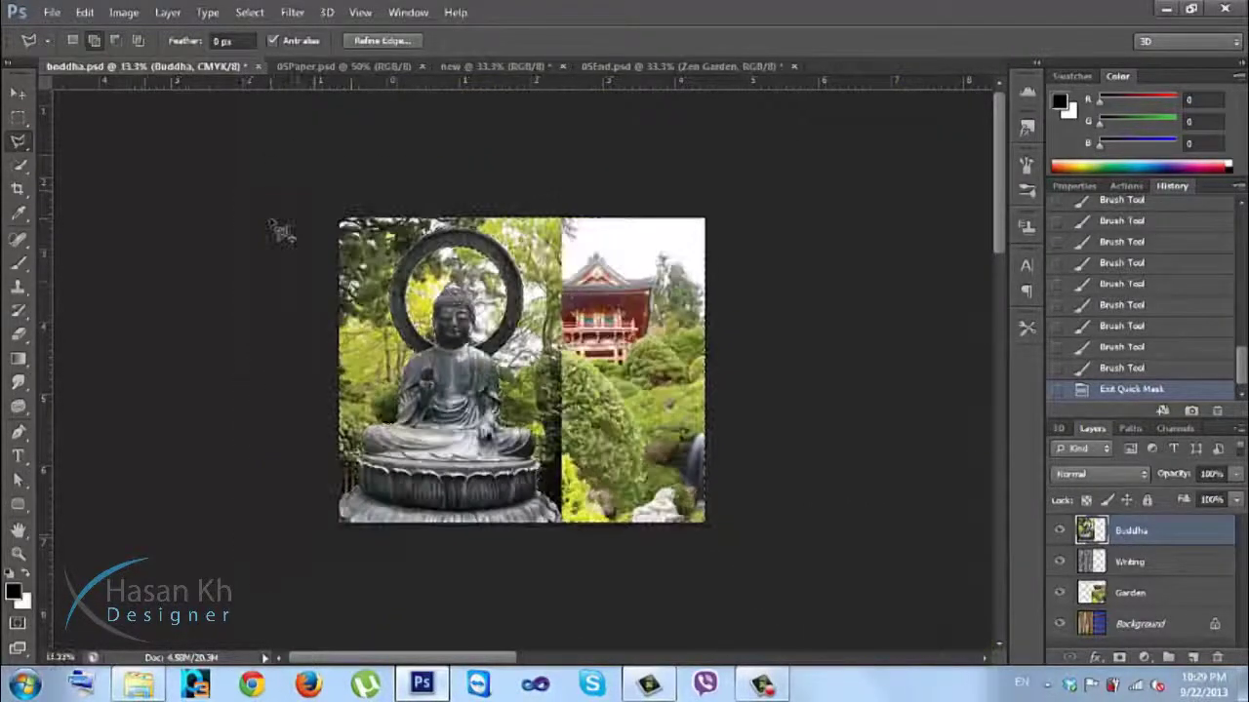
pyautogui.click(275, 223)
pyautogui.hotkey('ctrl', '+')
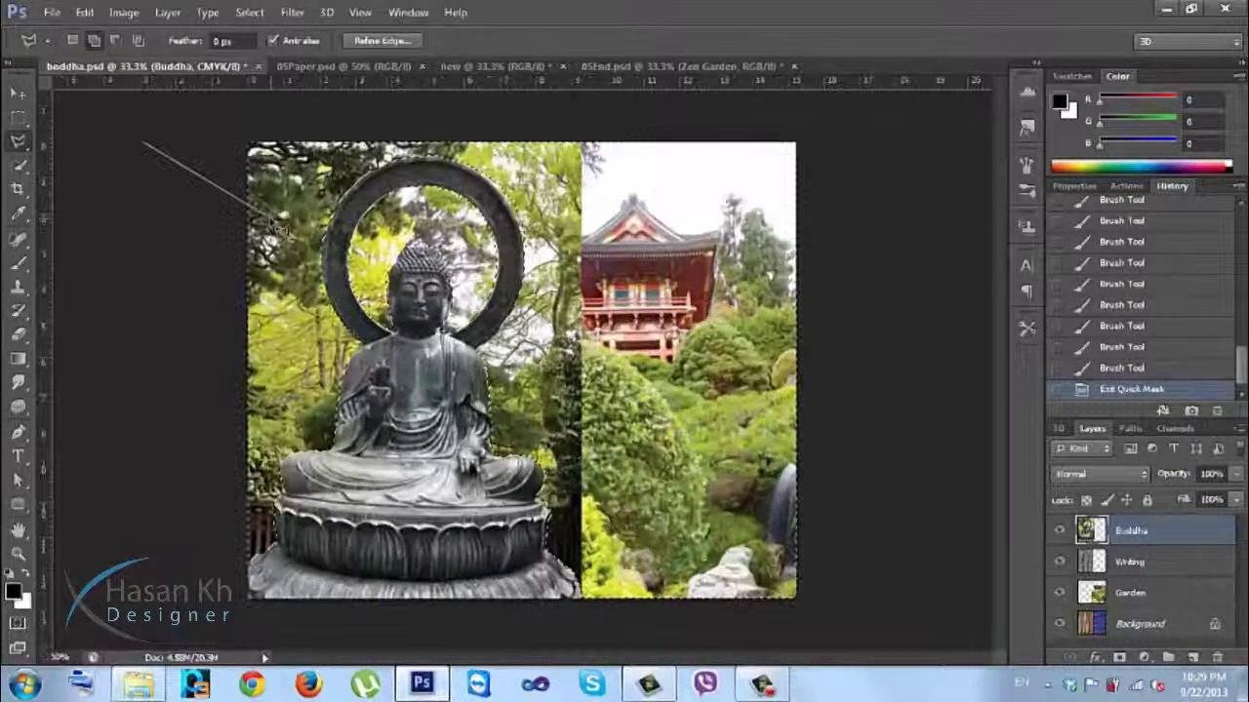
pyautogui.hotkey('ctrl', '+')
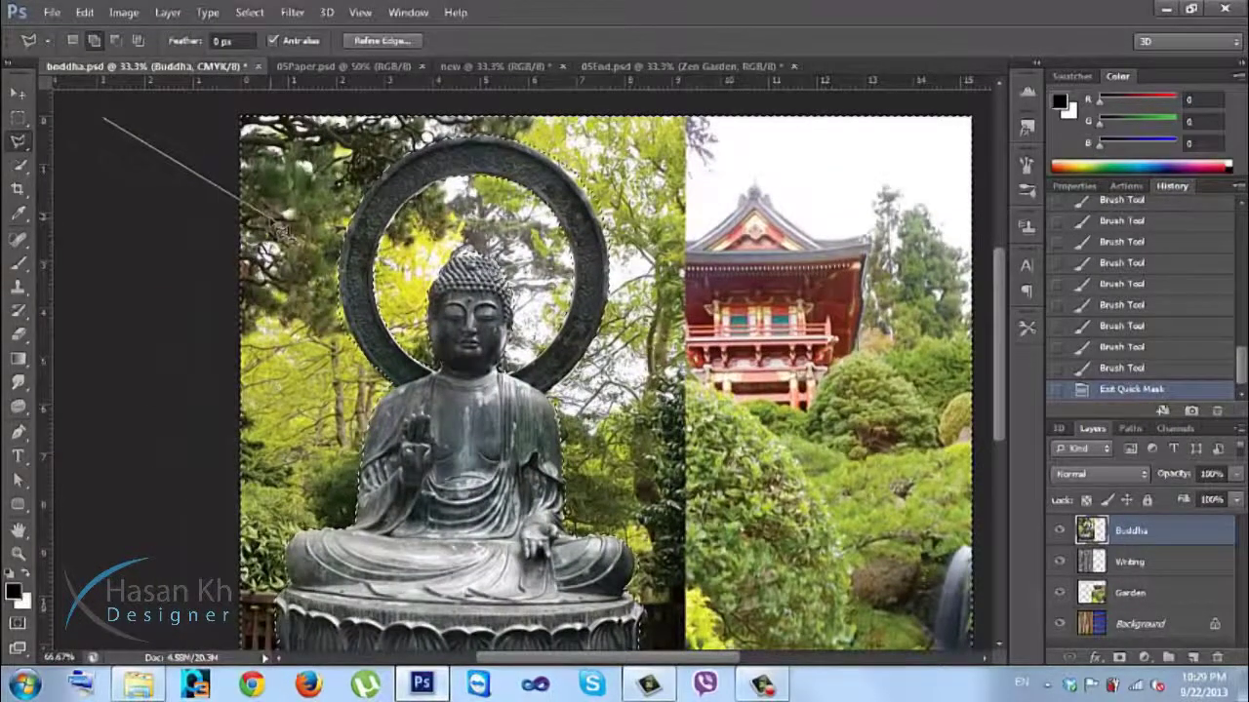
pyautogui.hotkey('ctrl', '+')
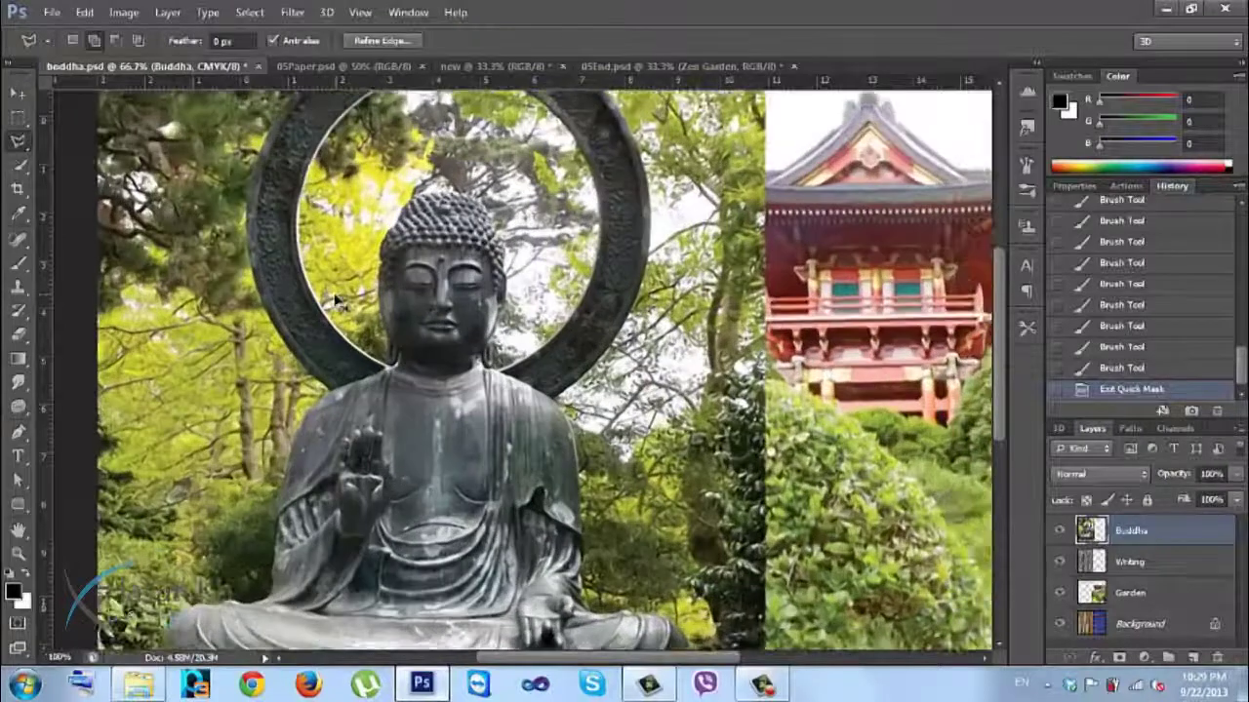
pyautogui.scroll(1, 334, 300)
pyautogui.scroll(1, 334, 301)
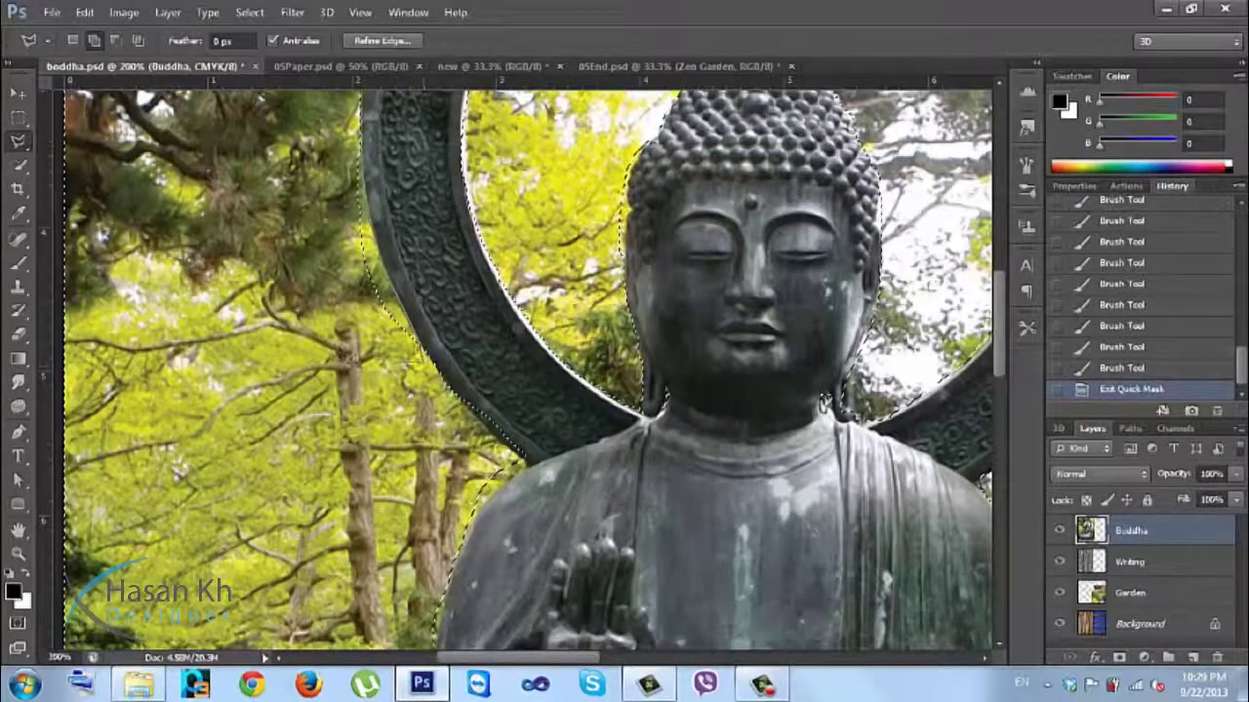
pyautogui.click(277, 180)
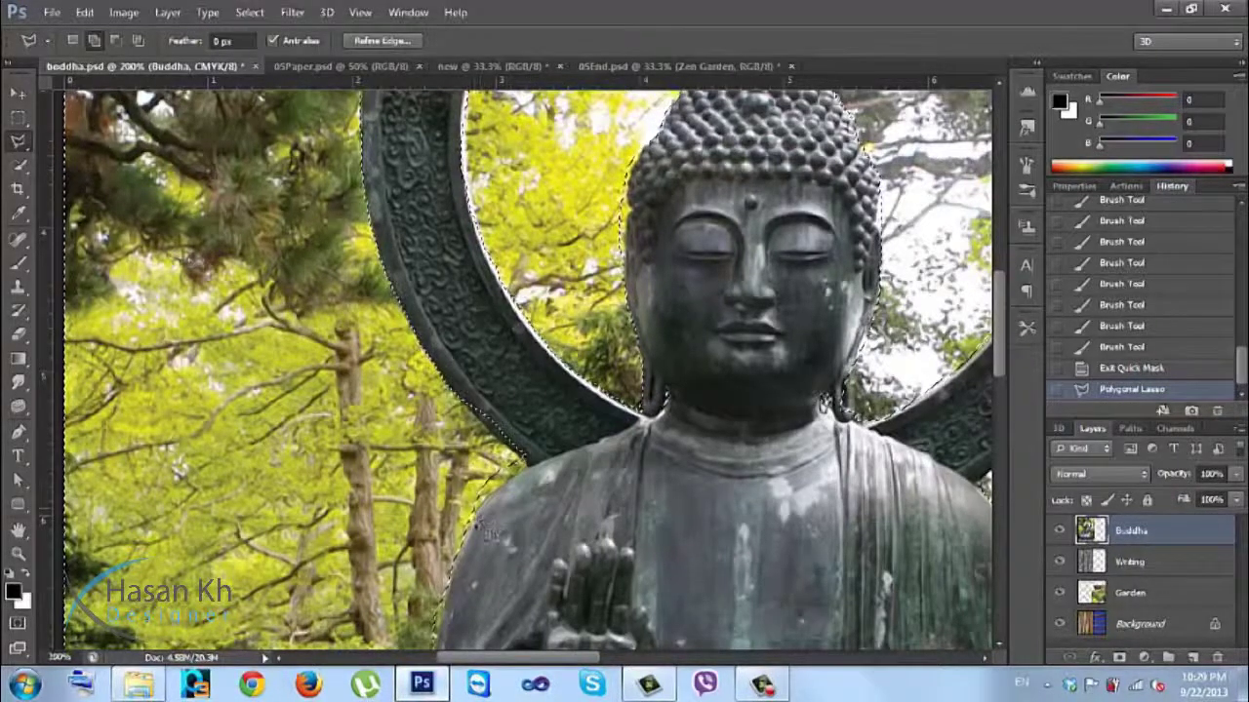
pyautogui.moveTo(455, 621); pyautogui.dragTo(517, 417)
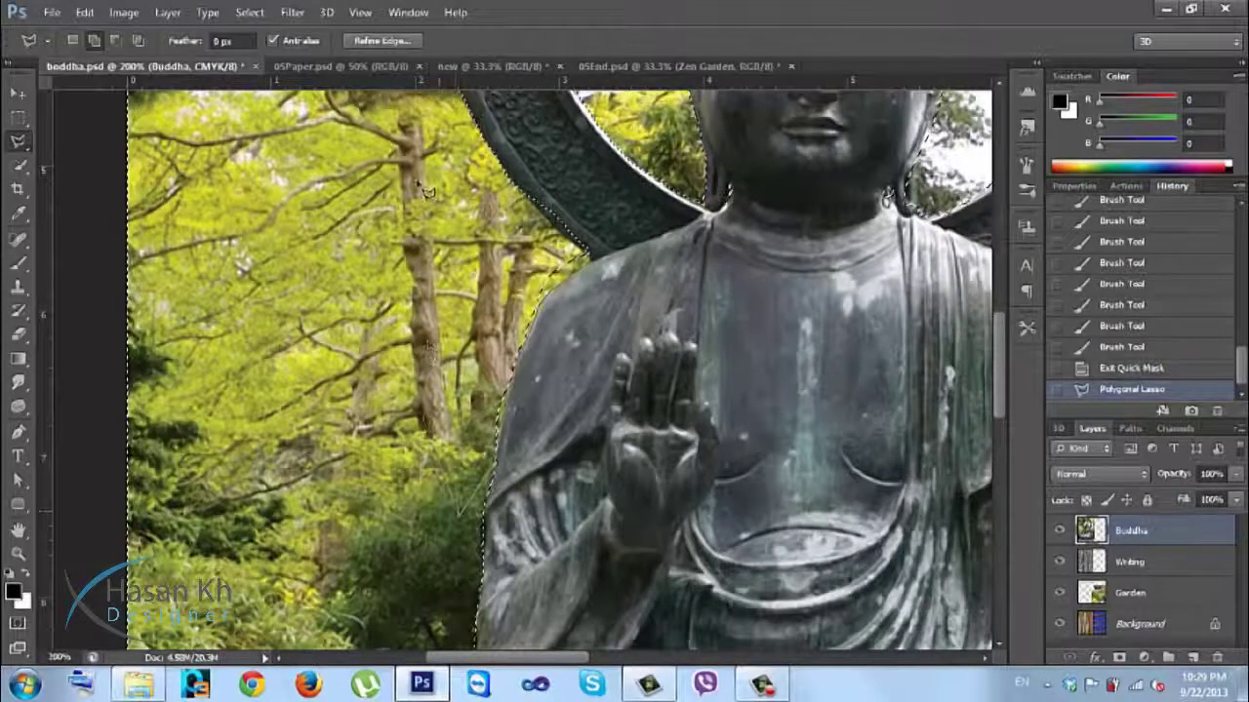
pyautogui.click(476, 522)
# Step: Subtract the area along the halo's lower-left edge above the shoulder from the selection with the Polygonal Lasso
pyautogui.moveTo(551, 205); pyautogui.dragTo(415, 244)
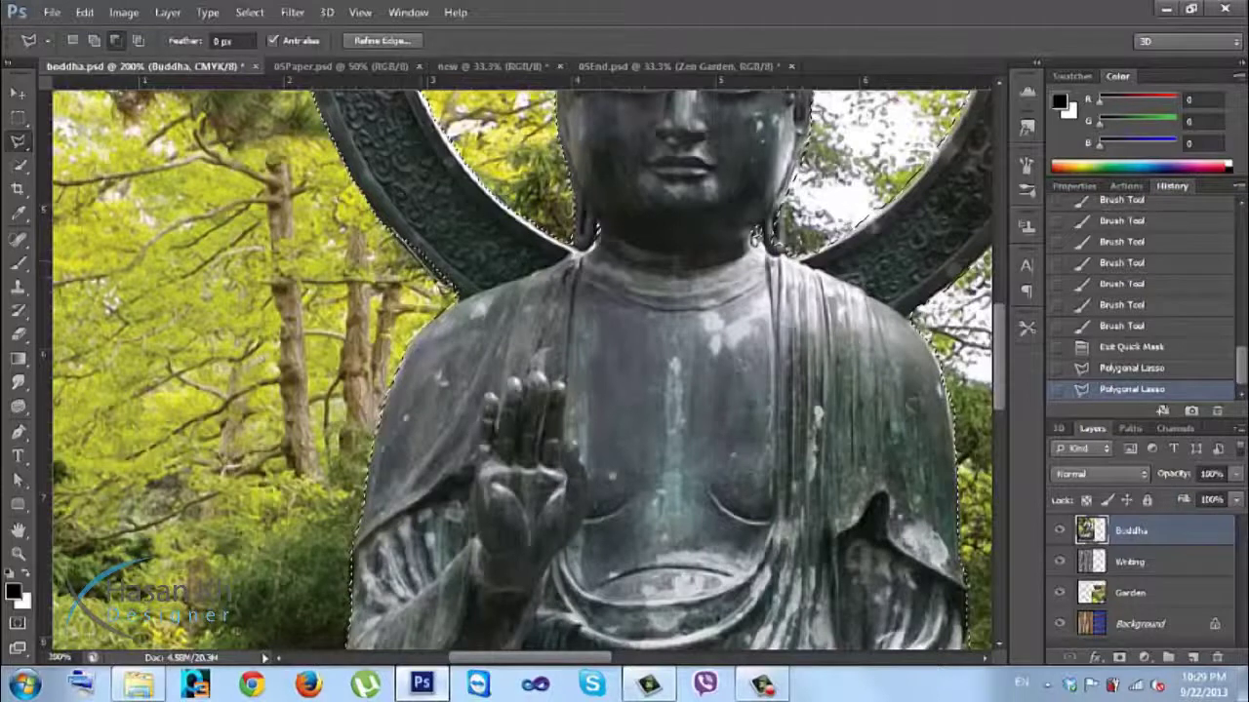
pyautogui.click(421, 259)
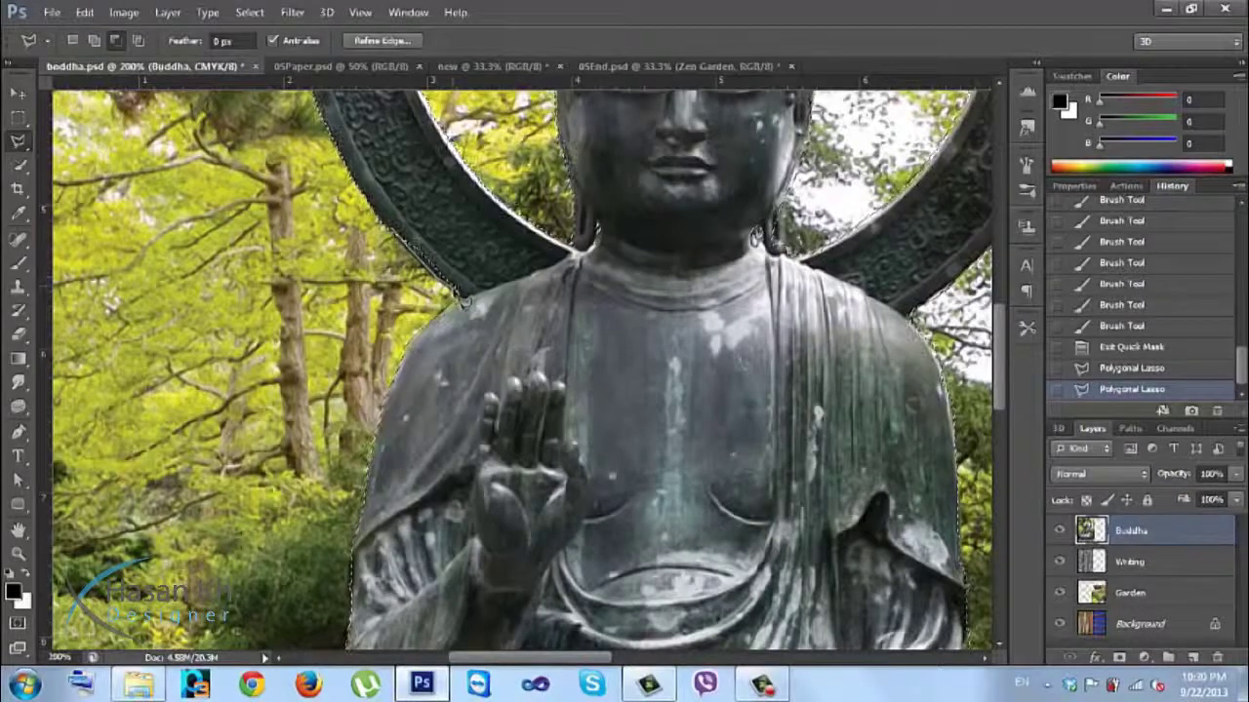
pyautogui.doubleClick(434, 254)
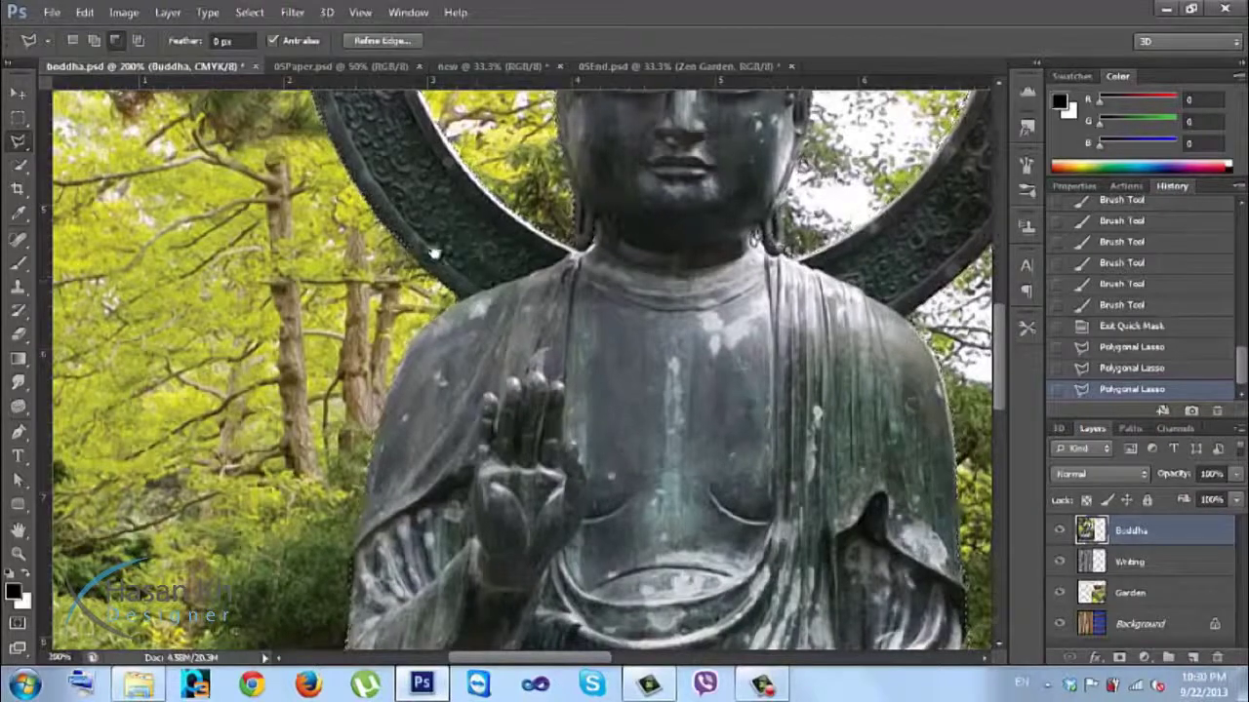
pyautogui.moveTo(664, 308); pyautogui.dragTo(489, 321)
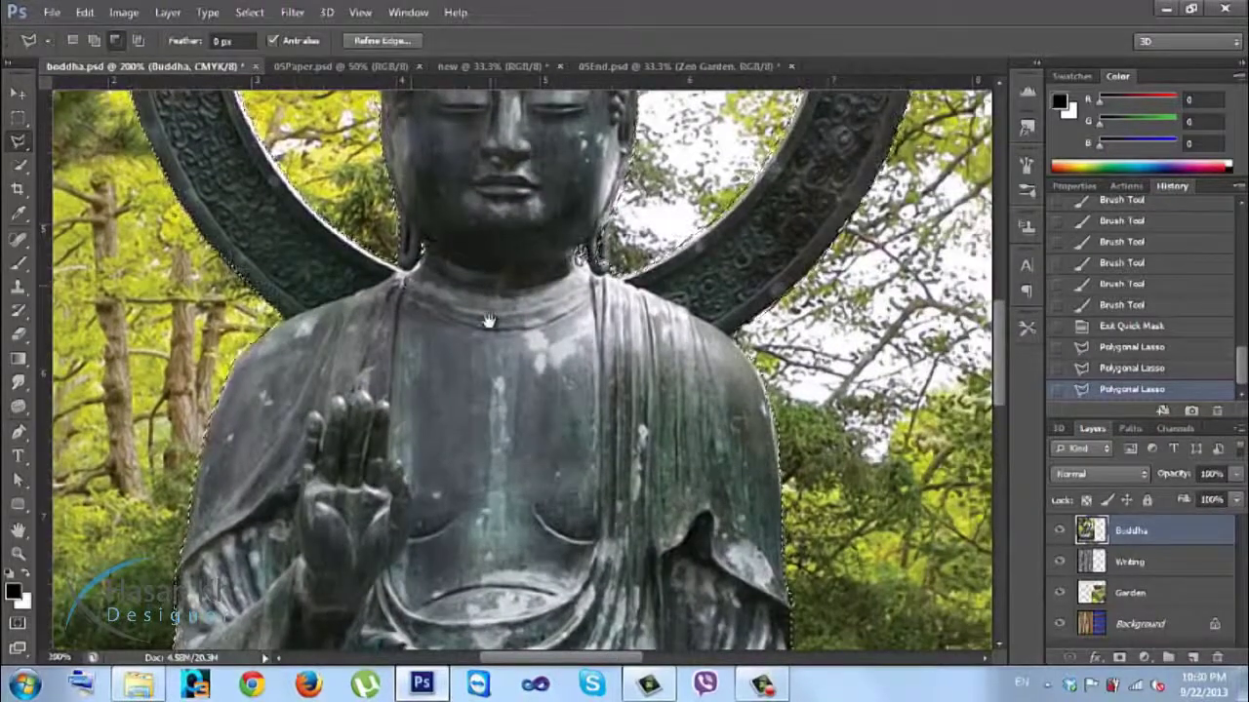
pyautogui.hotkey('ctrl', '-')
pyautogui.hotkey('ctrl', '-')
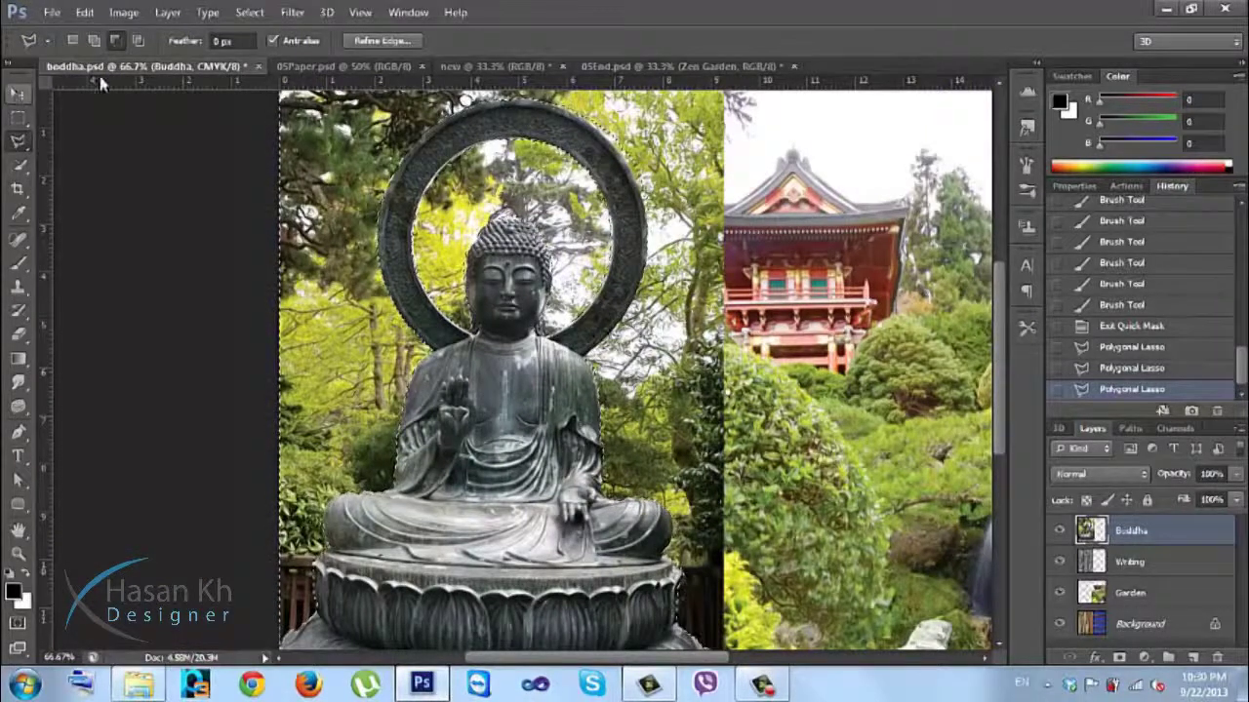
# Step: Invert the selection so it covers the statue instead of the background, and check it in the Refine Edge preview
pyautogui.click(373, 40)
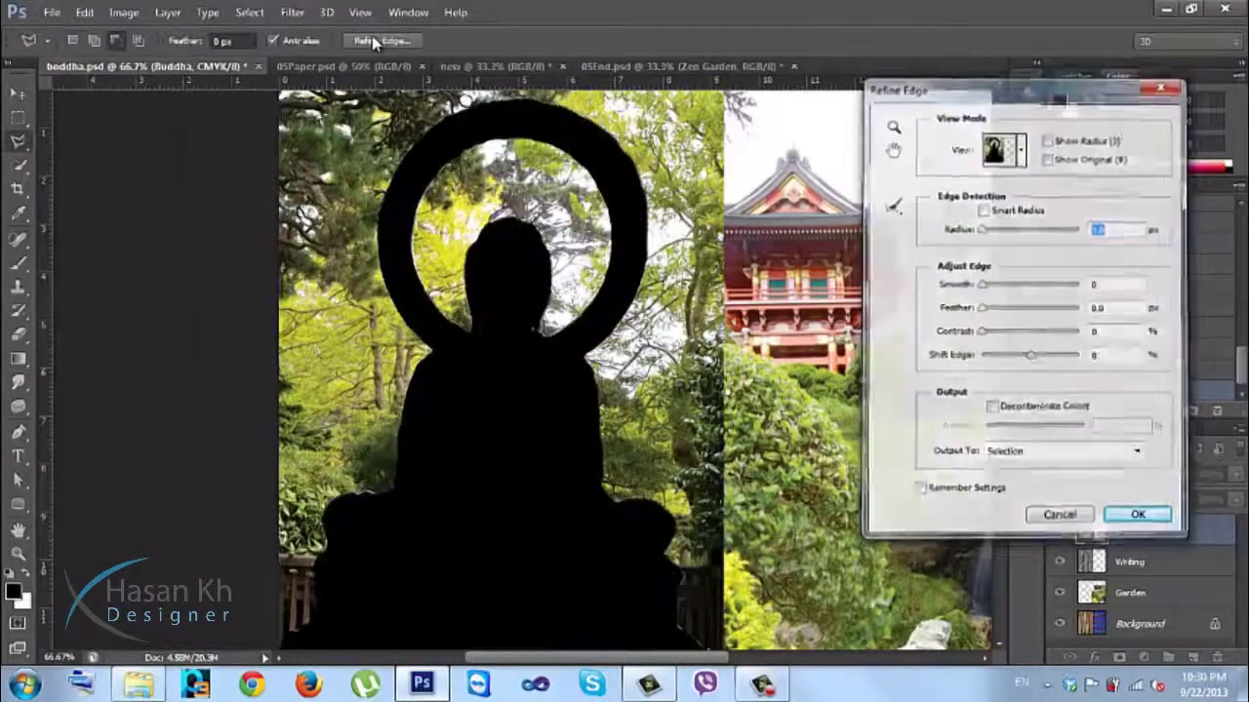
pyautogui.press('Escape')
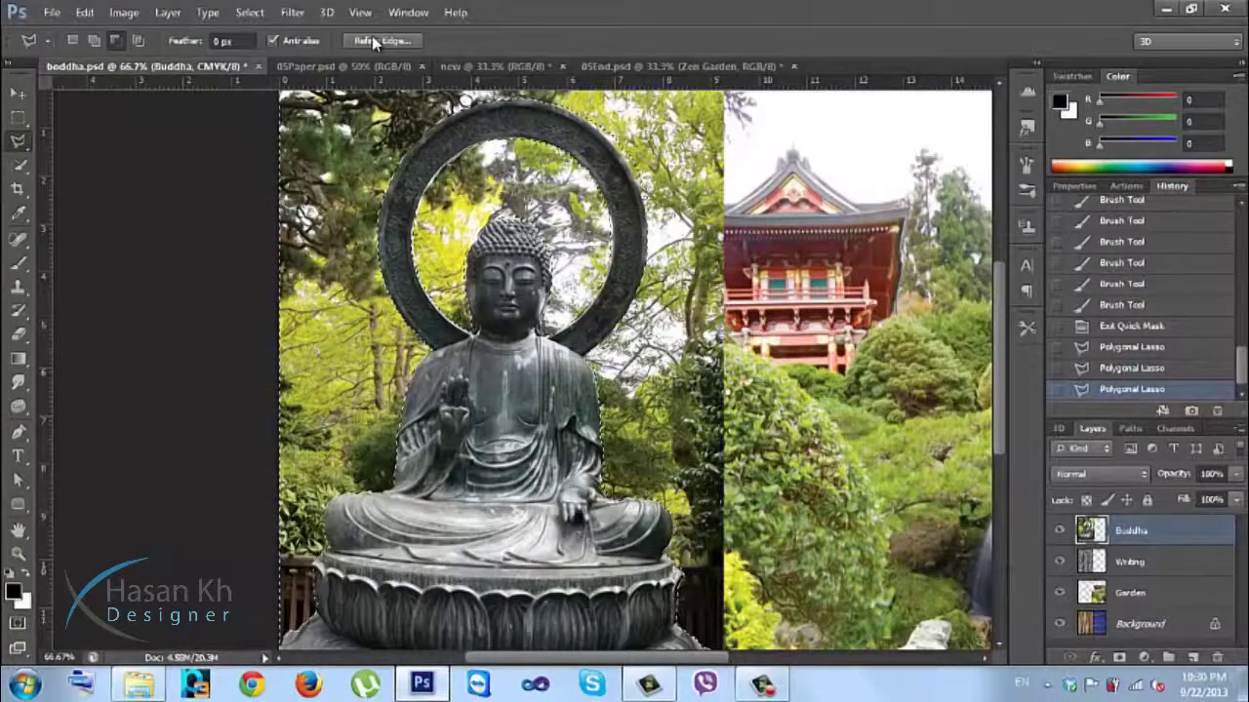
pyautogui.click(249, 14)
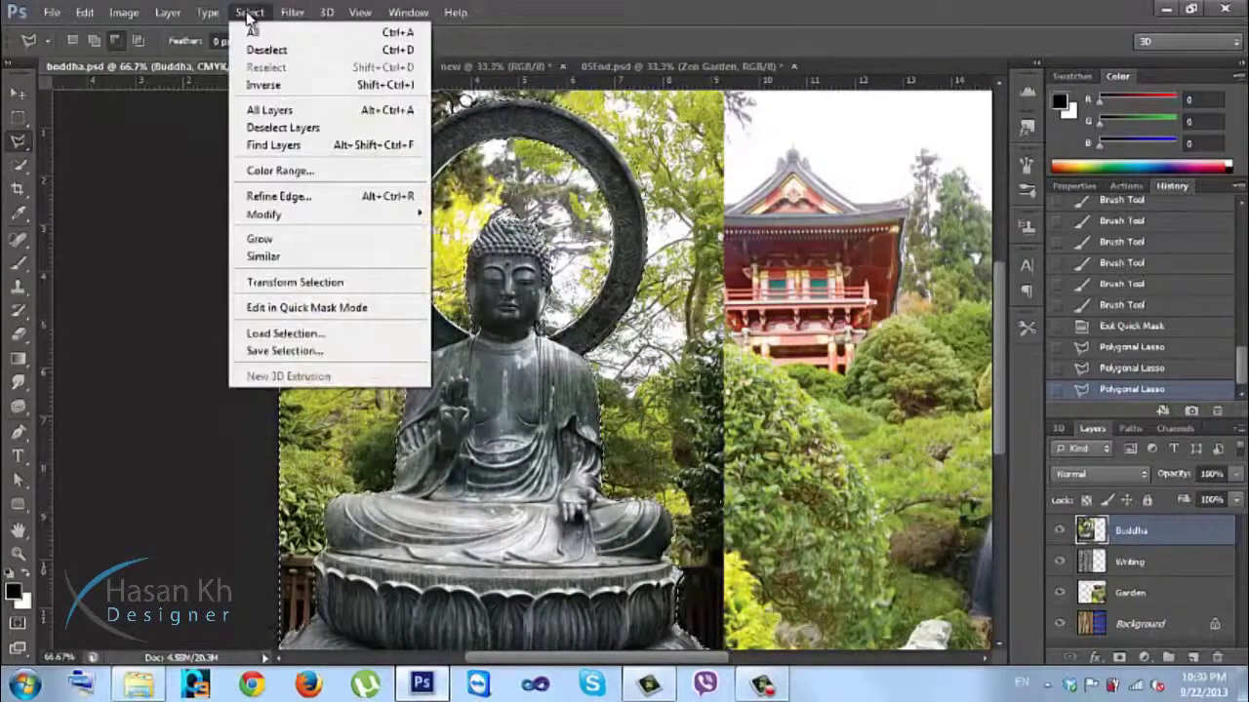
pyautogui.click(284, 86)
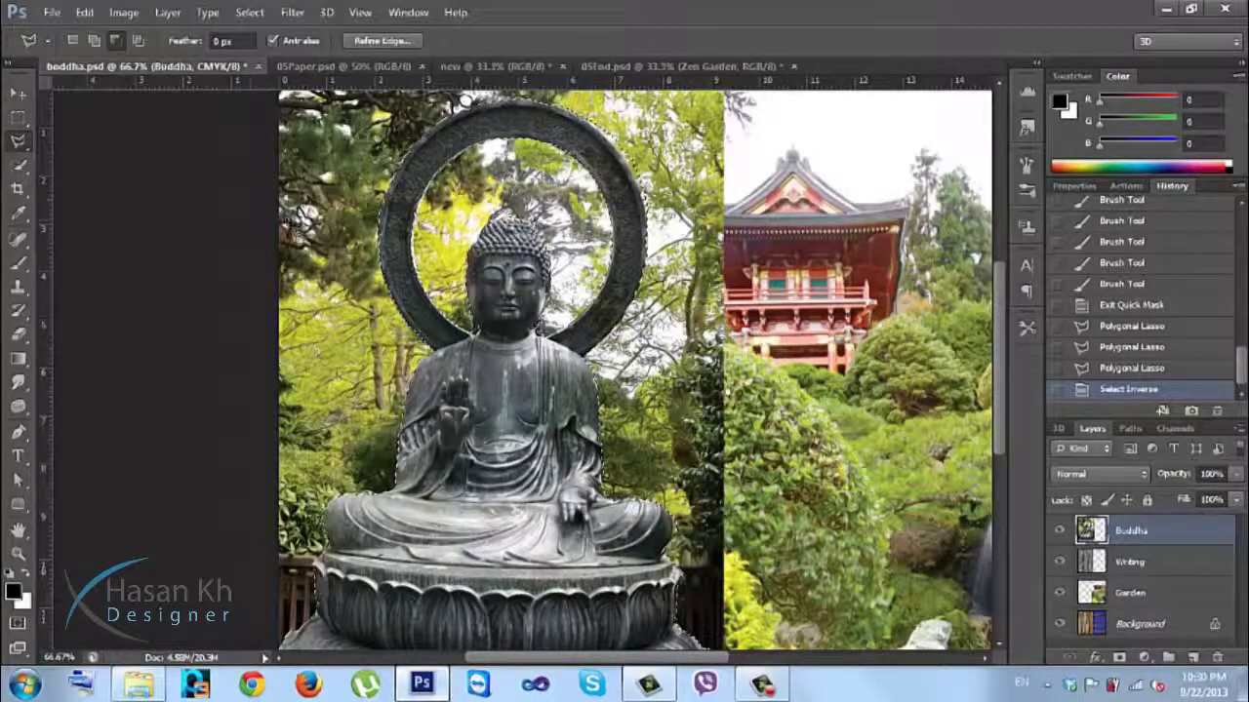
pyautogui.click(380, 41)
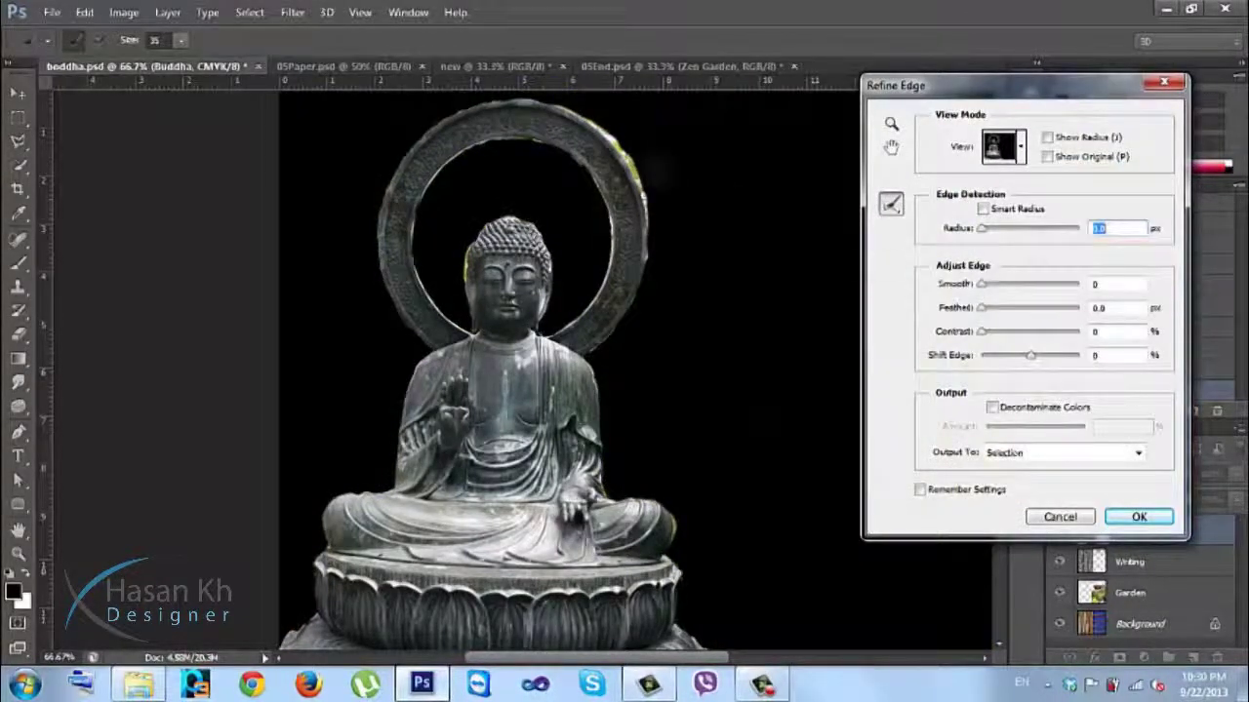
pyautogui.press('Escape')
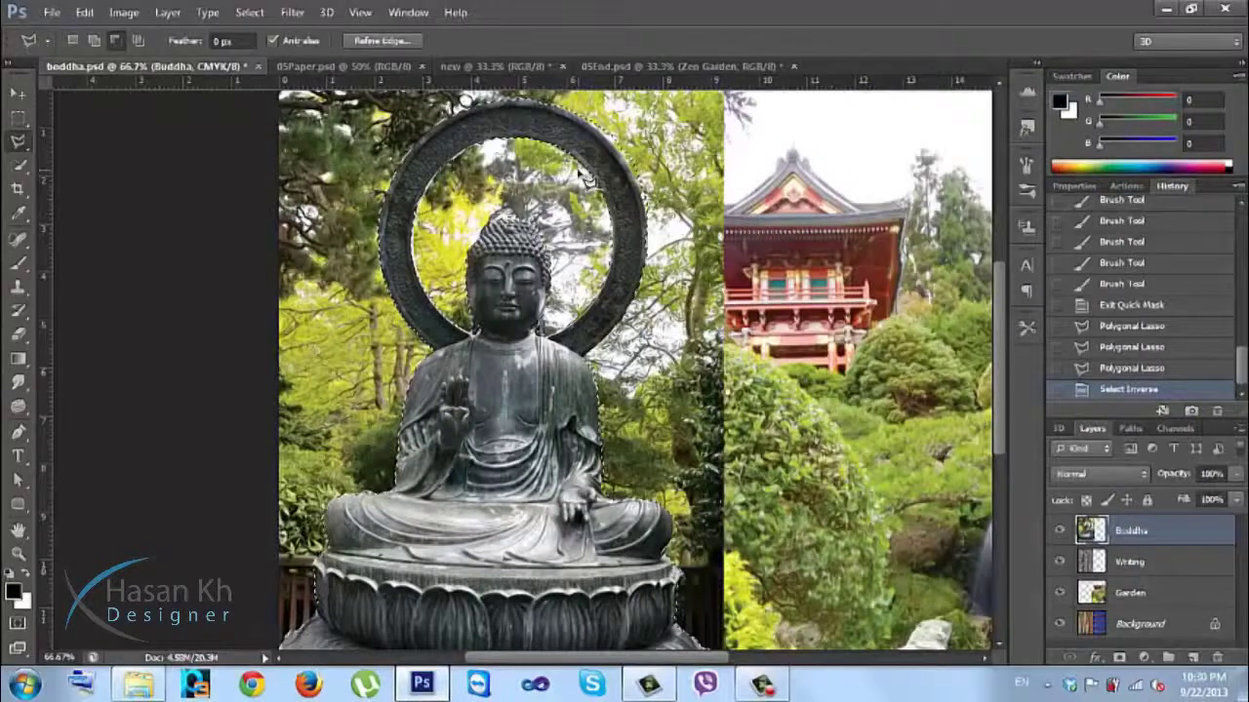
# Step: Subtract the excess background strips along the outer upper-right edge of the halo from the selection with the Polygonal Lasso
pyautogui.hotkey('ctrl', '+')
pyautogui.scroll(3, 502, 405)
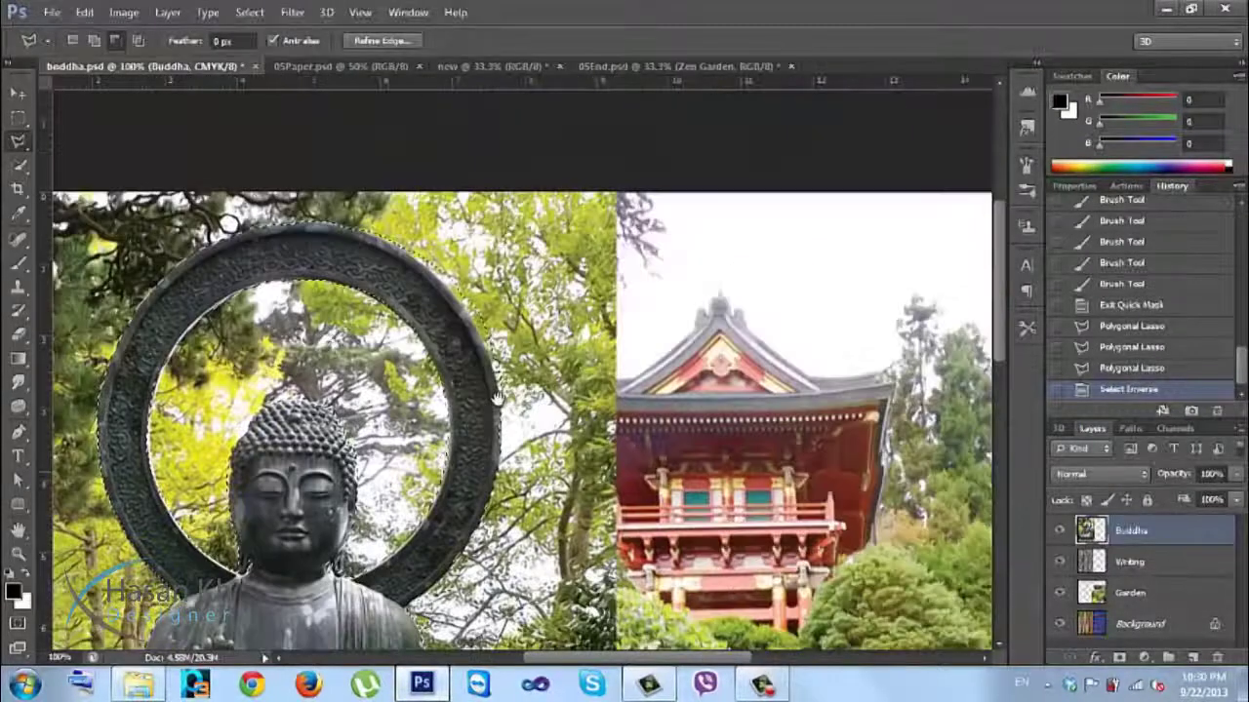
pyautogui.hotkey('ctrl', '+')
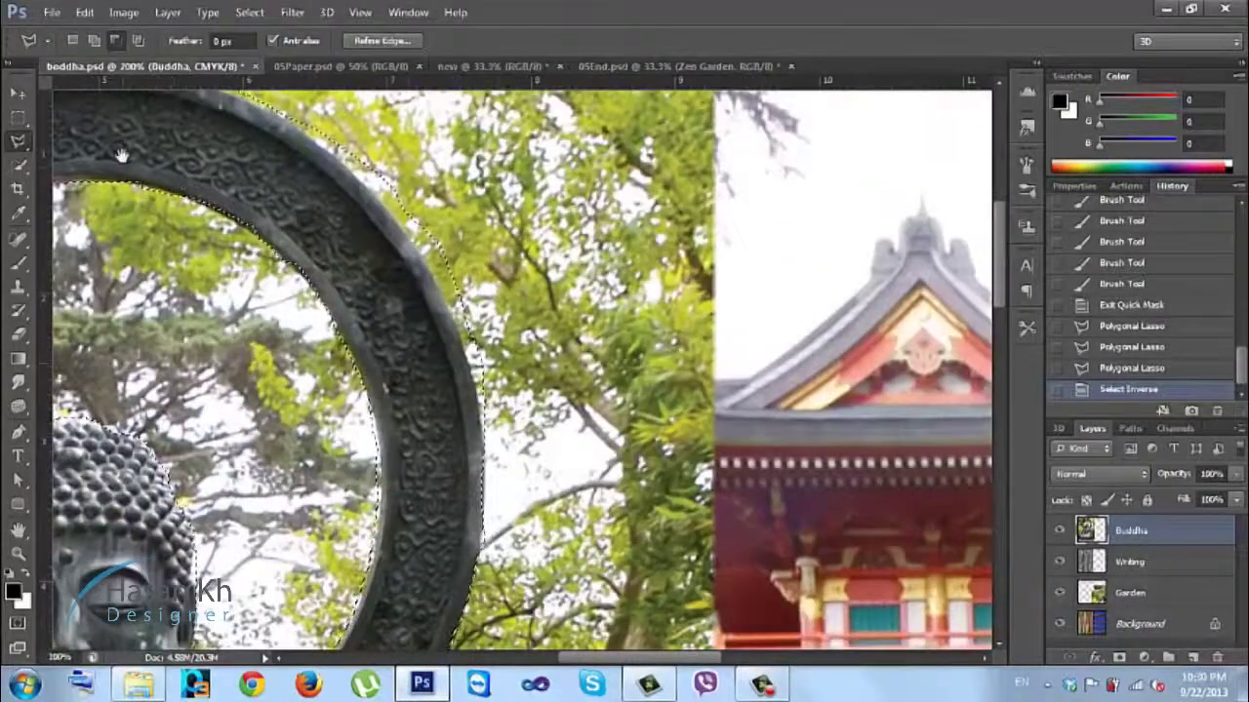
pyautogui.scroll(2, 117, 259)
pyautogui.moveTo(117, 258); pyautogui.dragTo(111, 268)
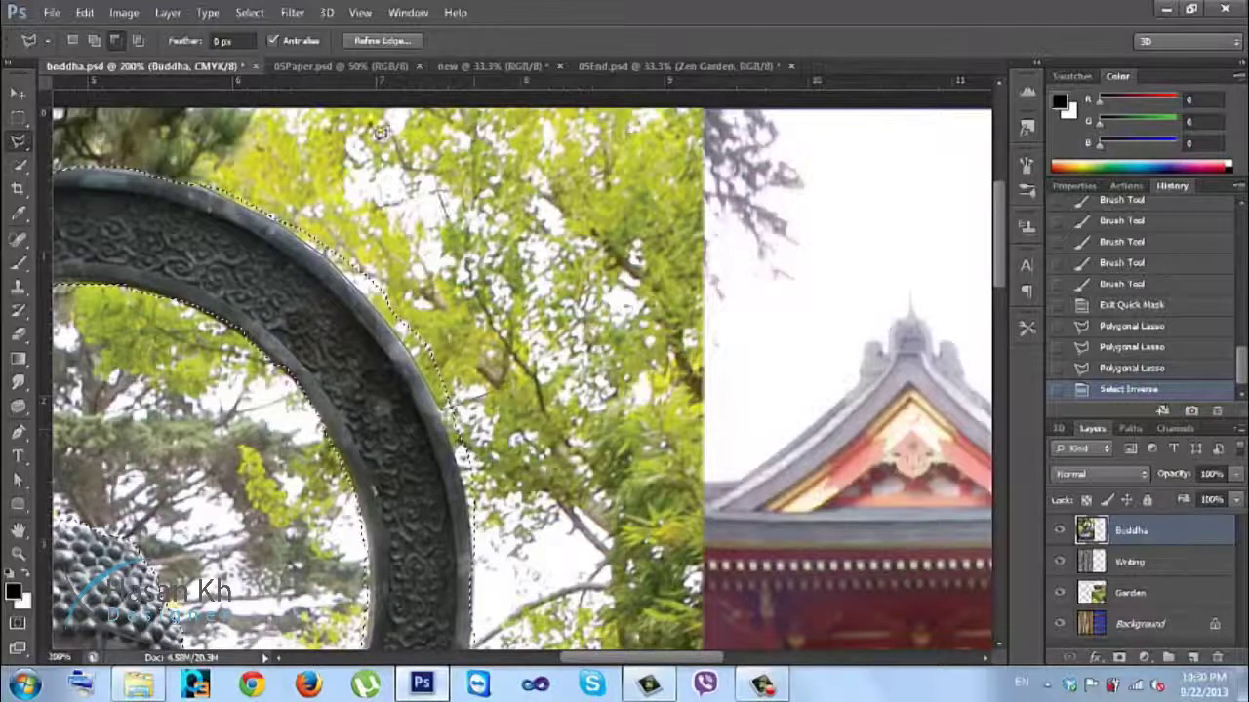
pyautogui.click(285, 121)
pyautogui.scroll(-5, 429, 256)
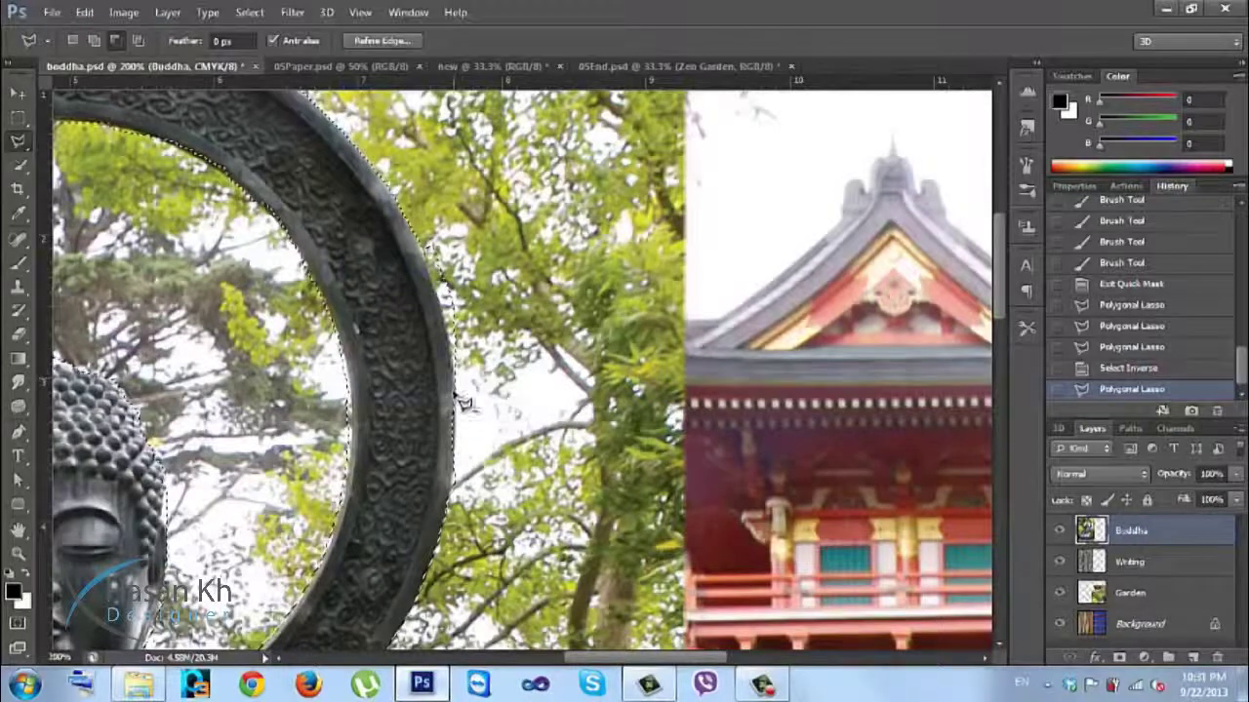
pyautogui.doubleClick(493, 168)
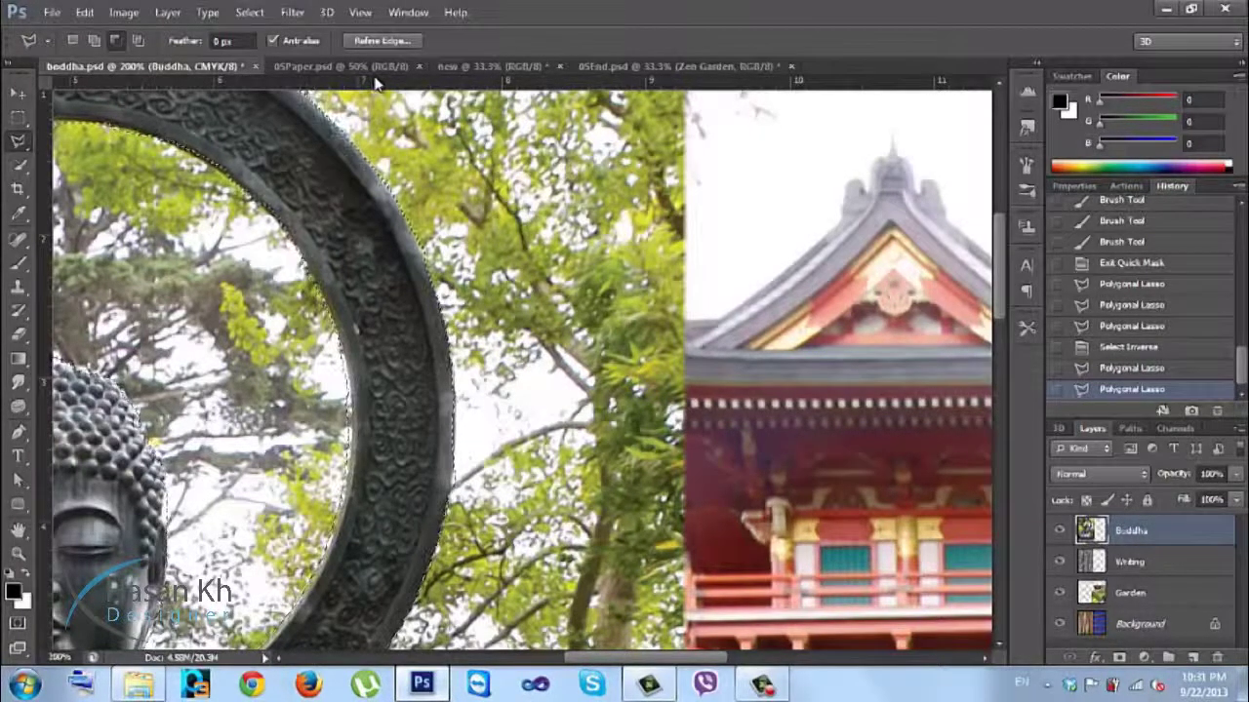
# Step: Refine the statue selection's edge with Smooth 69 and a slight Feather, output to Selection
pyautogui.hotkey('ctrl', '-')
pyautogui.hotkey('ctrl', '-')
pyautogui.hotkey('ctrl', '-')
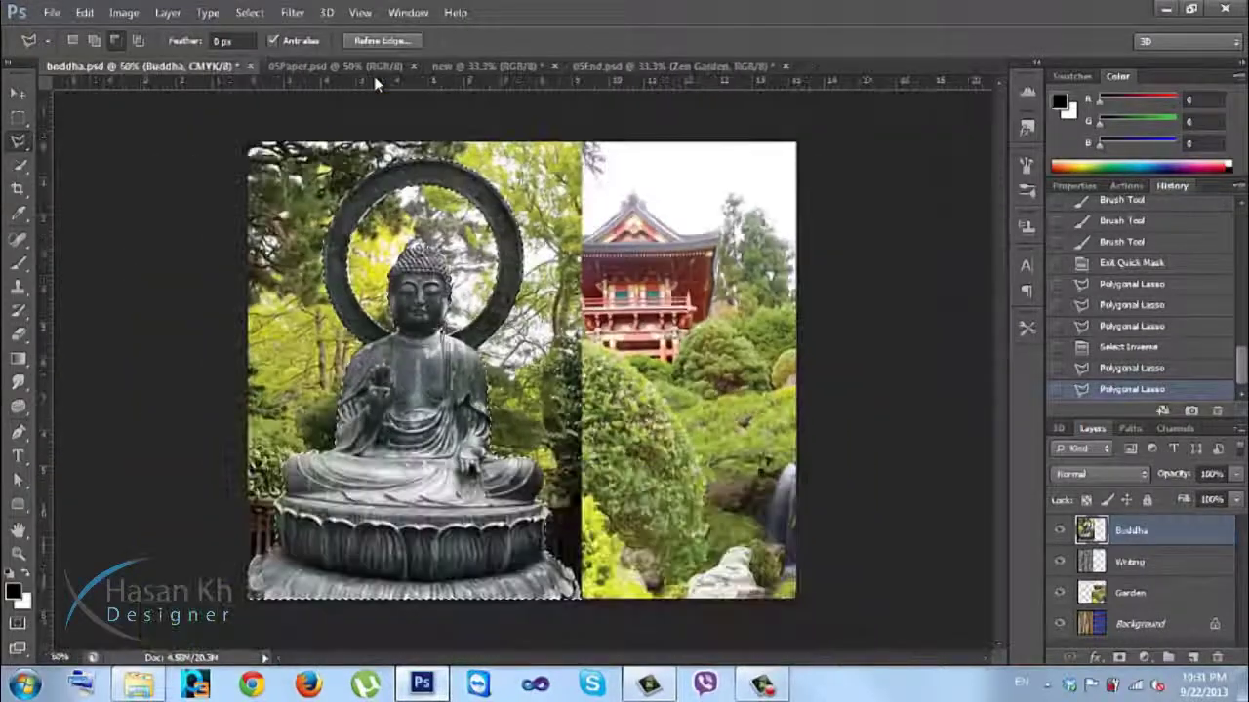
pyautogui.click(388, 41)
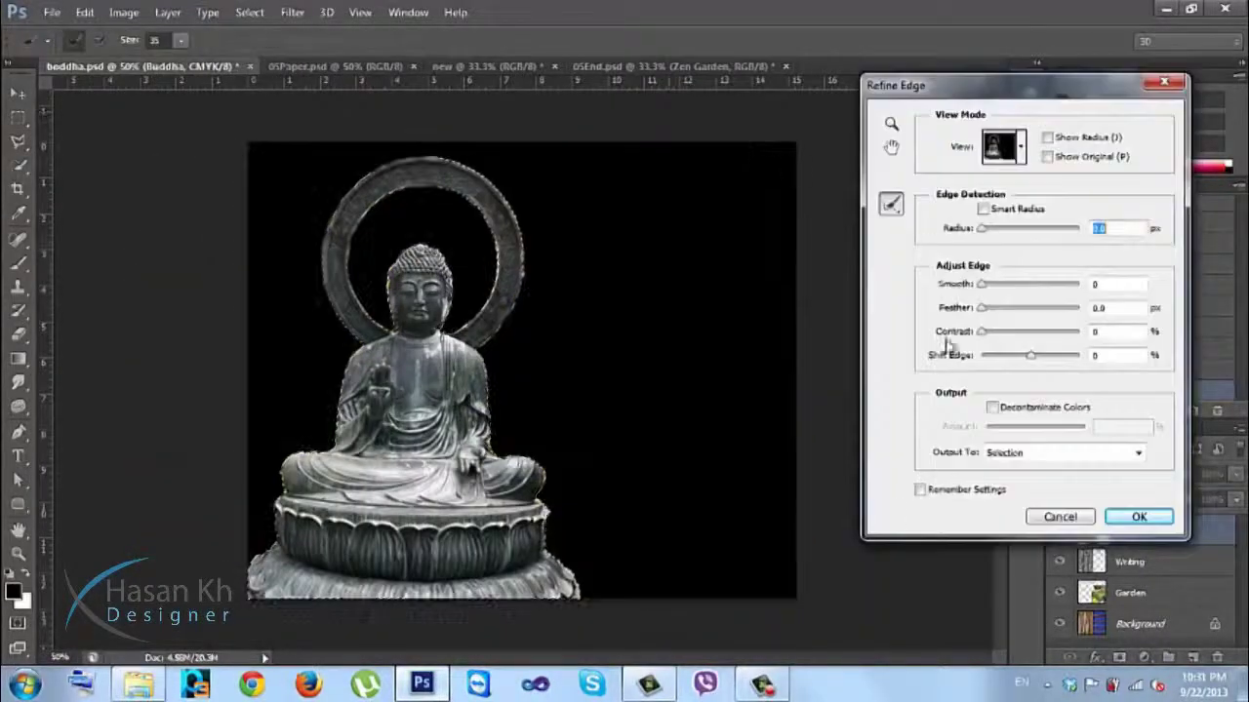
pyautogui.moveTo(987, 285); pyautogui.dragTo(1048, 284)
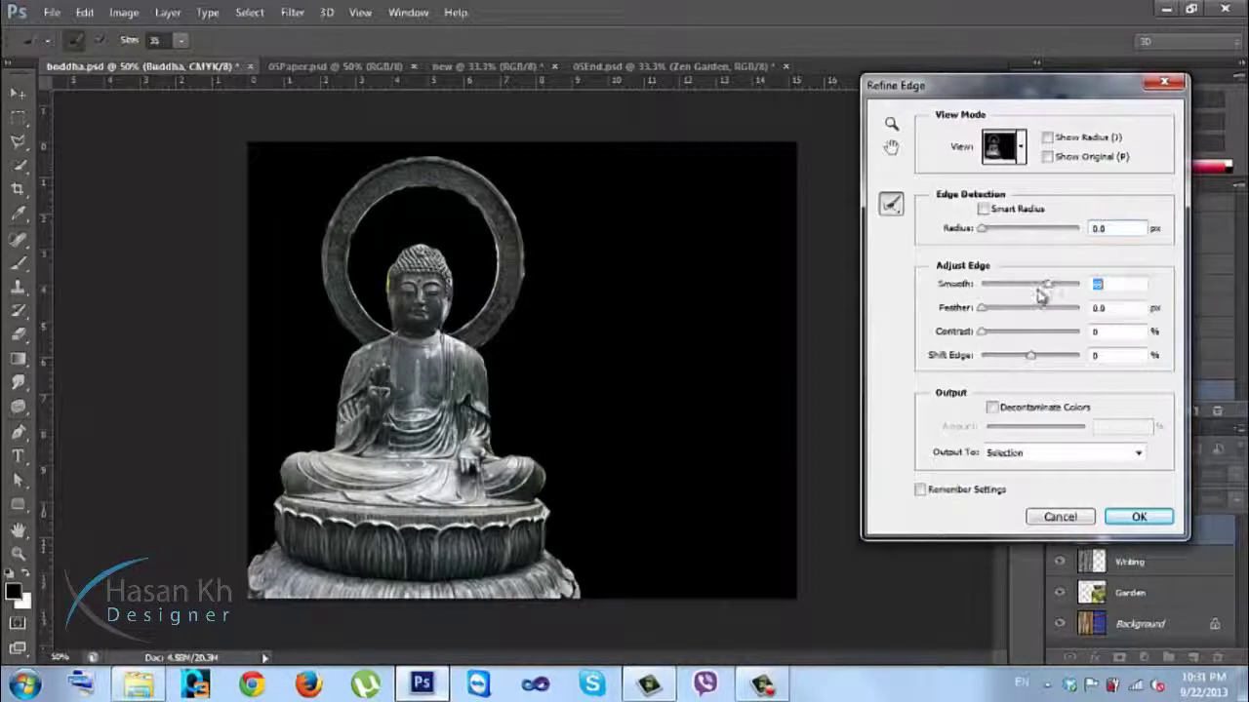
pyautogui.moveTo(987, 312)
pyautogui.mouseDown()
pyautogui.moveTo(1001, 314)
pyautogui.moveTo(998, 328)
pyautogui.mouseUp()
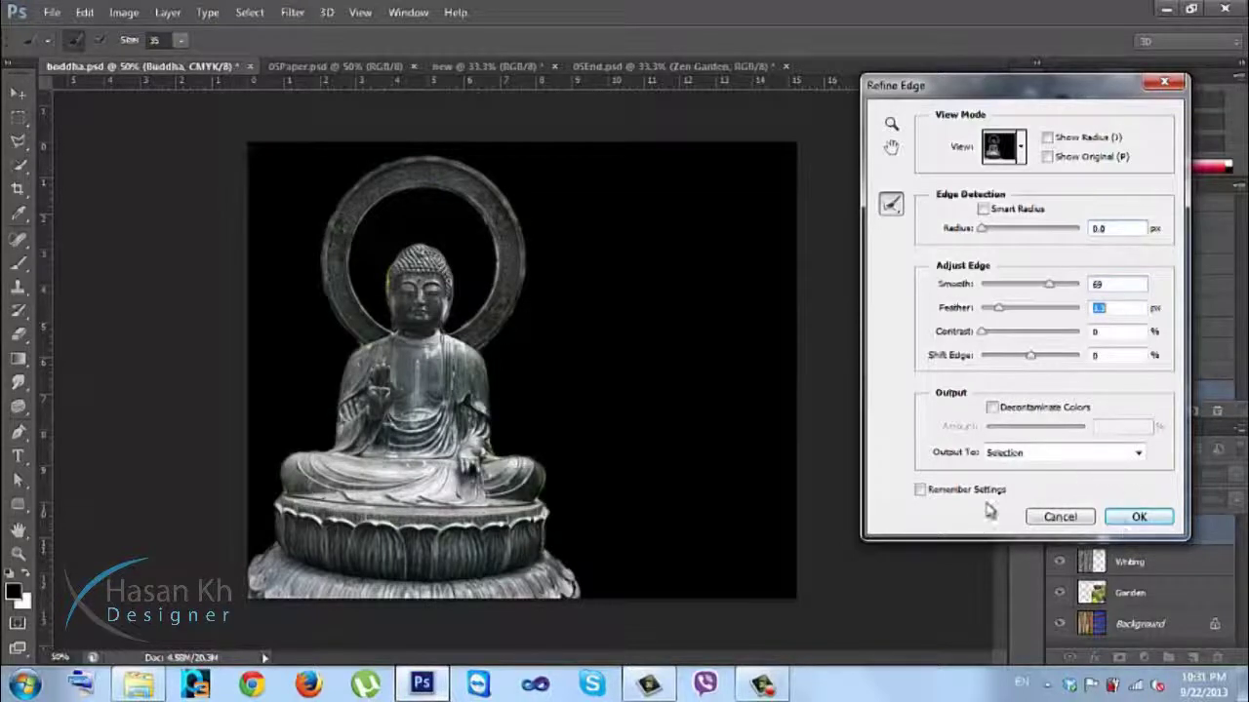
pyautogui.click(1124, 517)
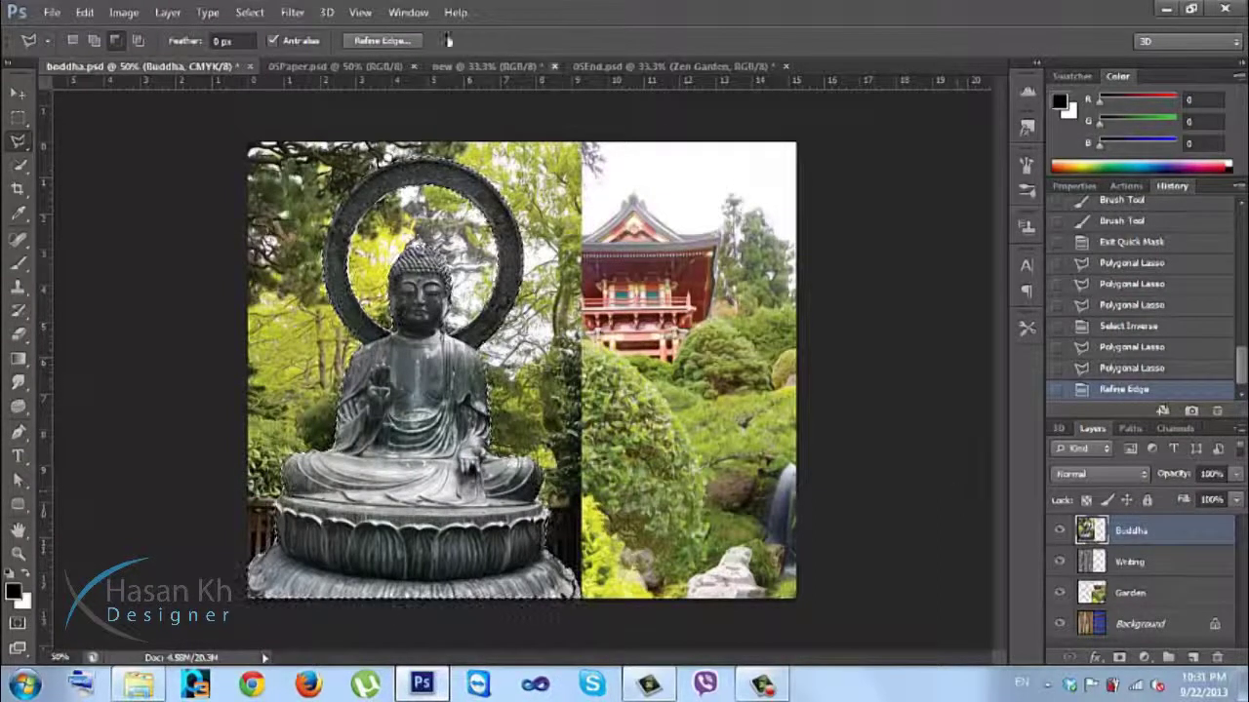
# Step: Switch to the blank document named new and draw a rectangular marquee selection in the middle of the page
pyautogui.click(615, 66)
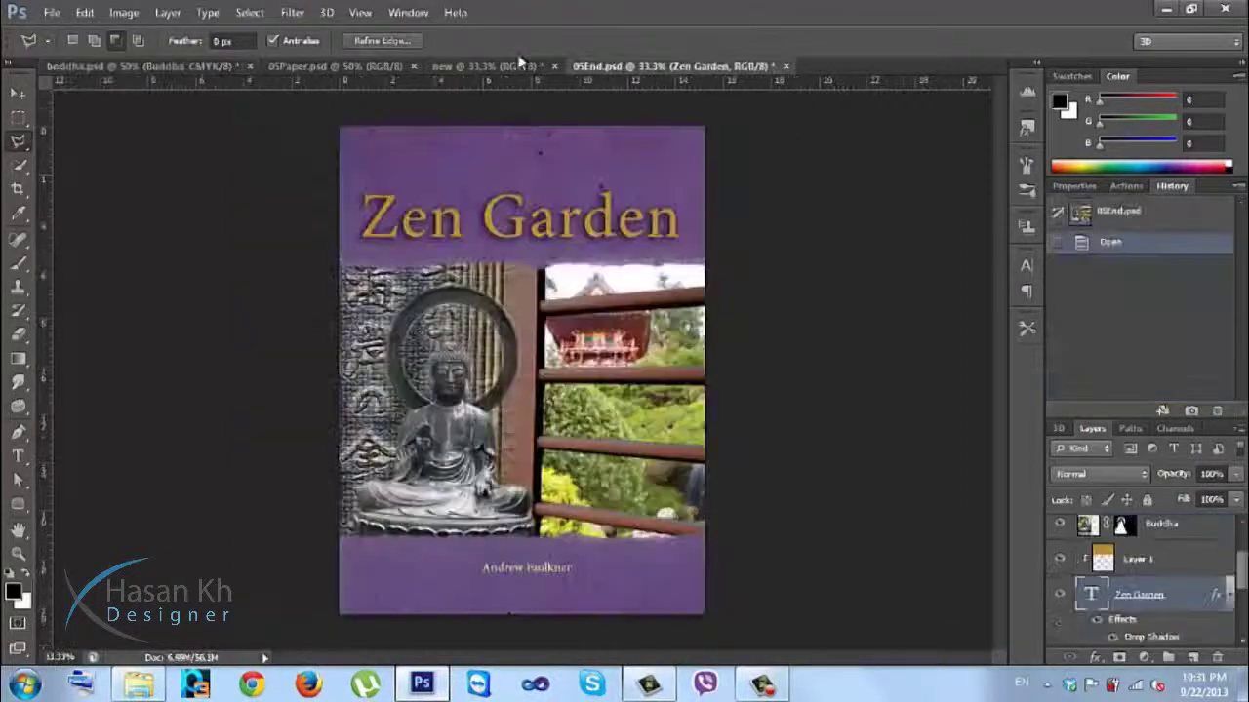
pyautogui.click(459, 65)
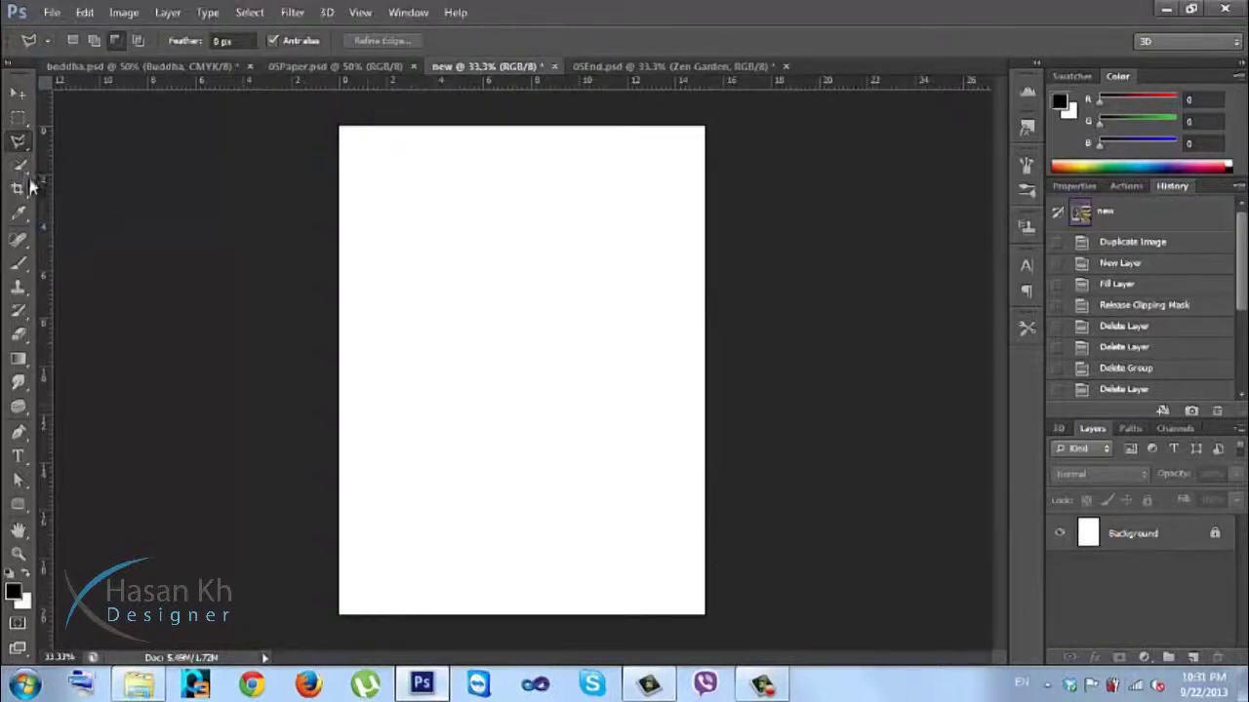
pyautogui.click(17, 119)
pyautogui.moveTo(599, 245); pyautogui.dragTo(397, 435)
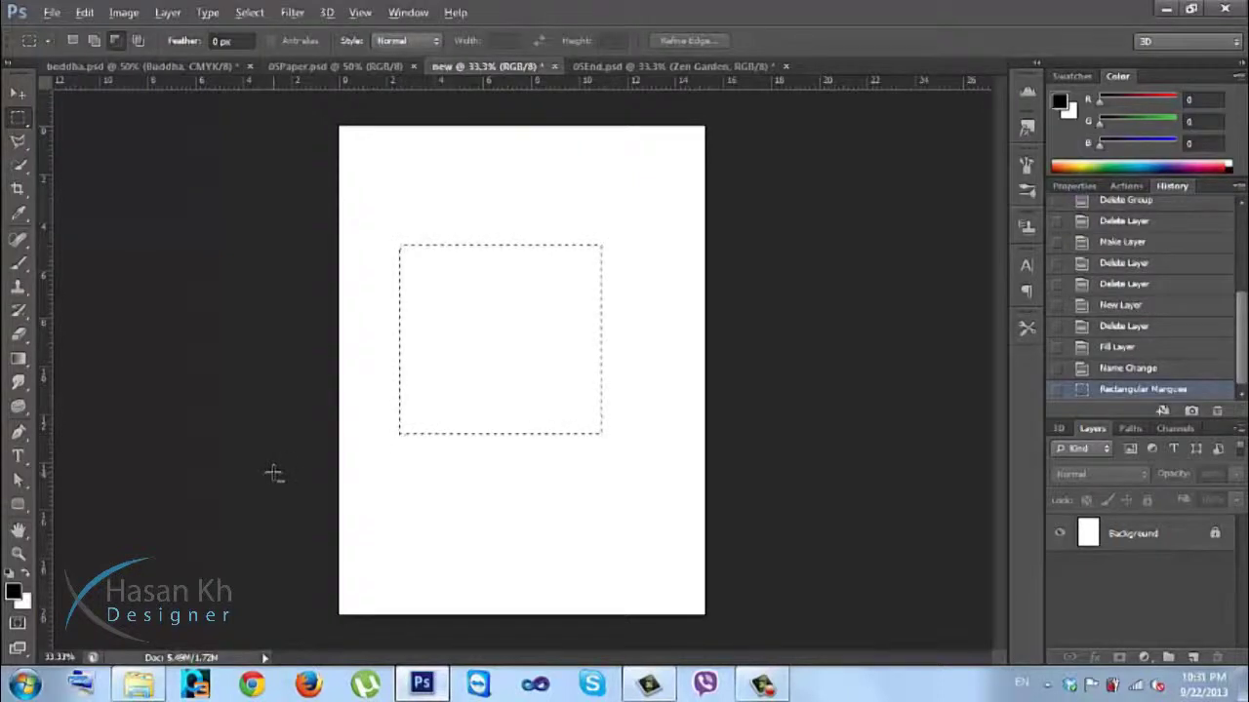
# Step: Set the foreground colour to red (R 255, G 0, B 0) and fill the rectangular selection on a new layer
pyautogui.click(22, 591)
pyautogui.write('255')
pyautogui.click(1209, 138)
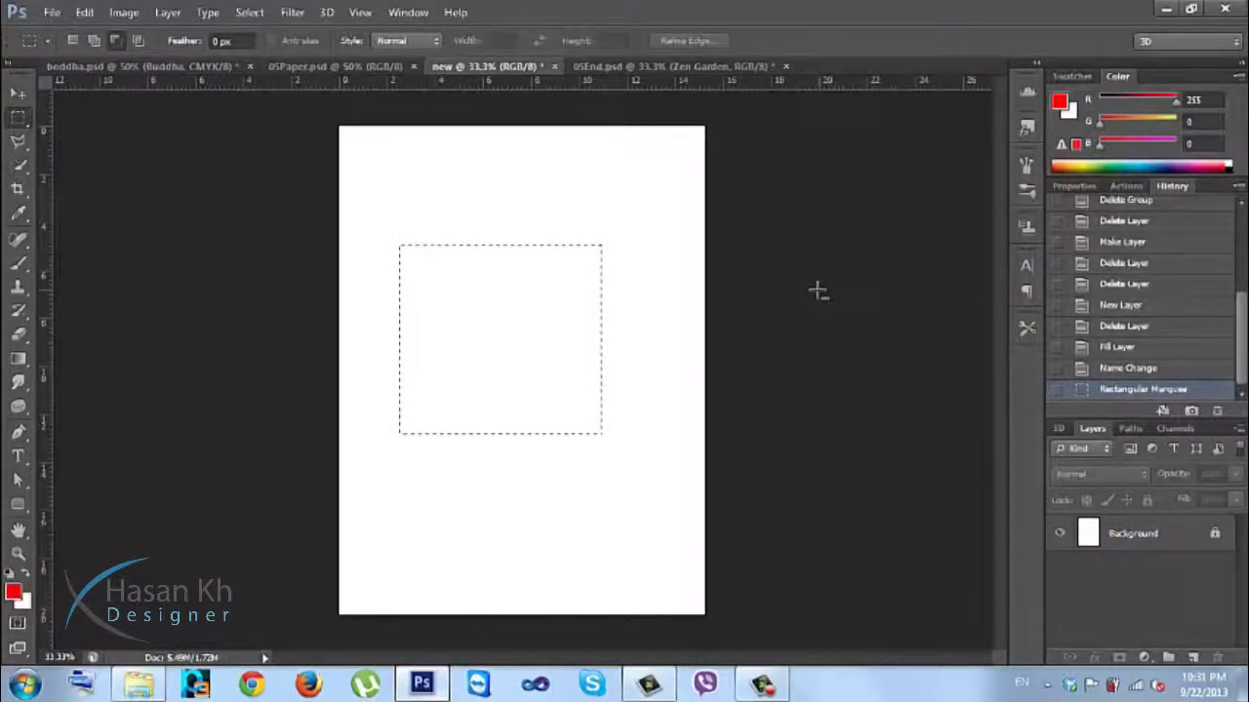
pyautogui.click(1192, 657)
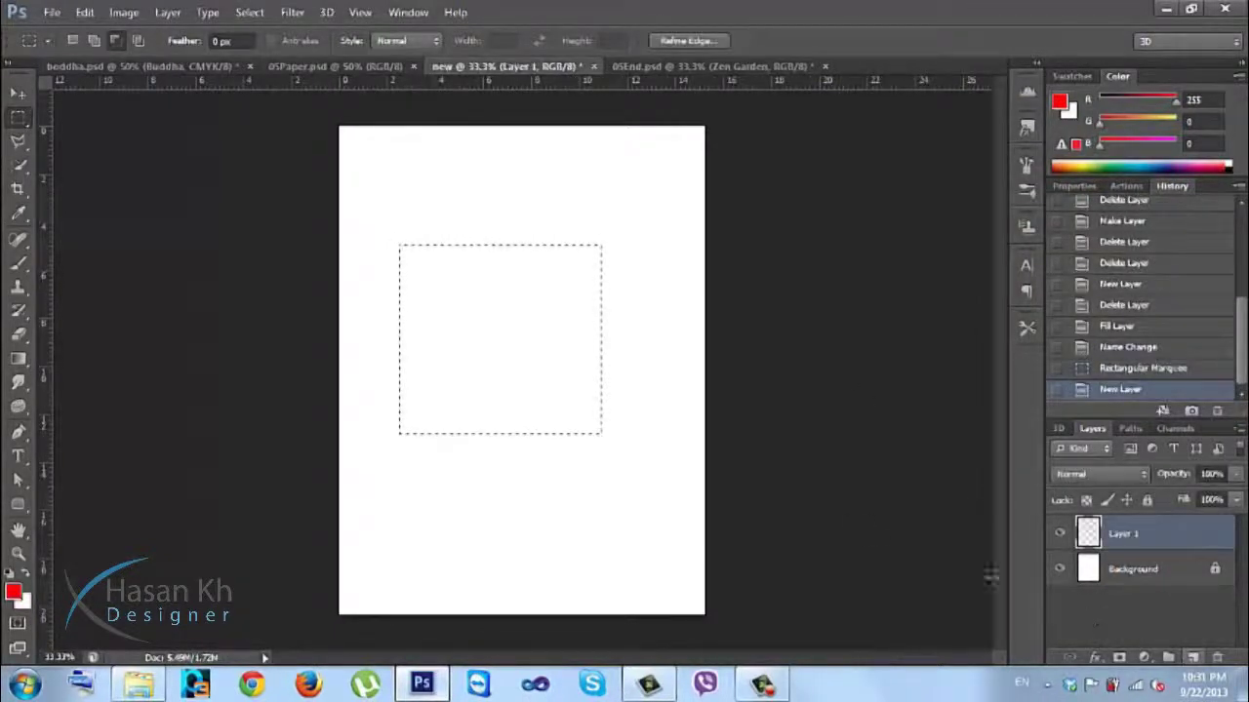
pyautogui.hotkey('alt', 'BackSpace')
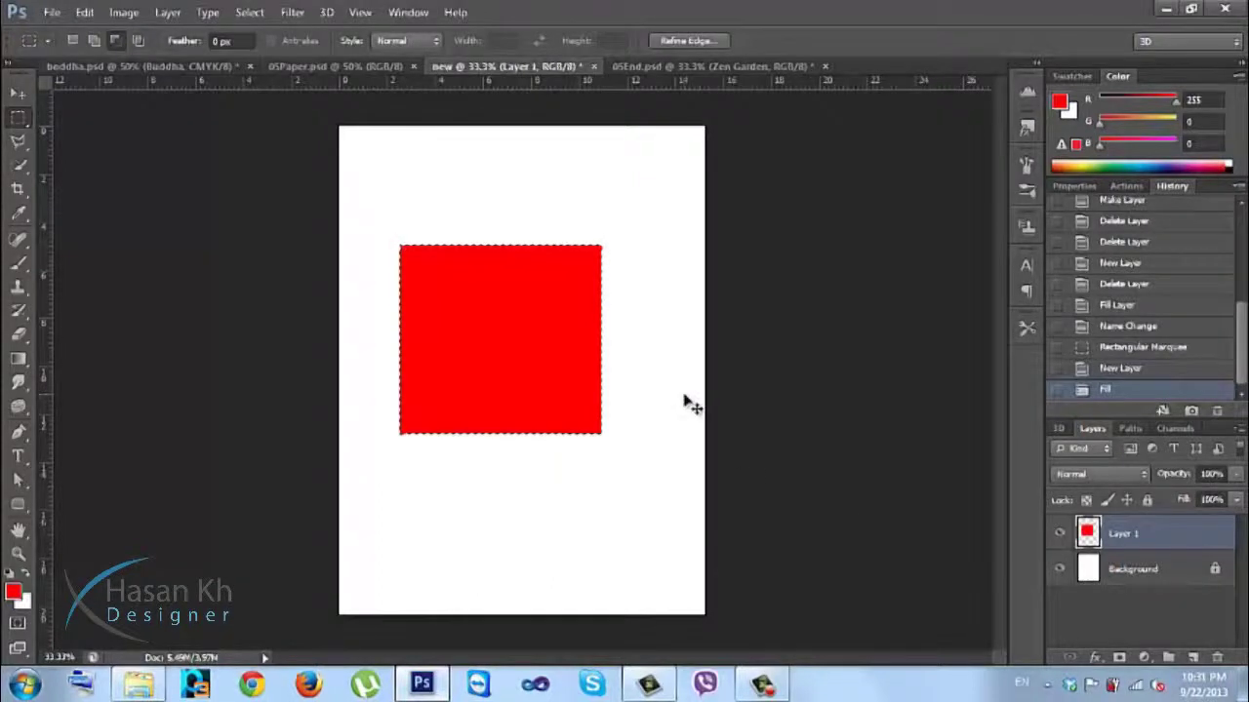
# Step: Clear the selection and fill a narrow upright rectangle overlapping the red shape's right edge with red
pyautogui.click(683, 394)
pyautogui.moveTo(636, 193); pyautogui.dragTo(593, 402)
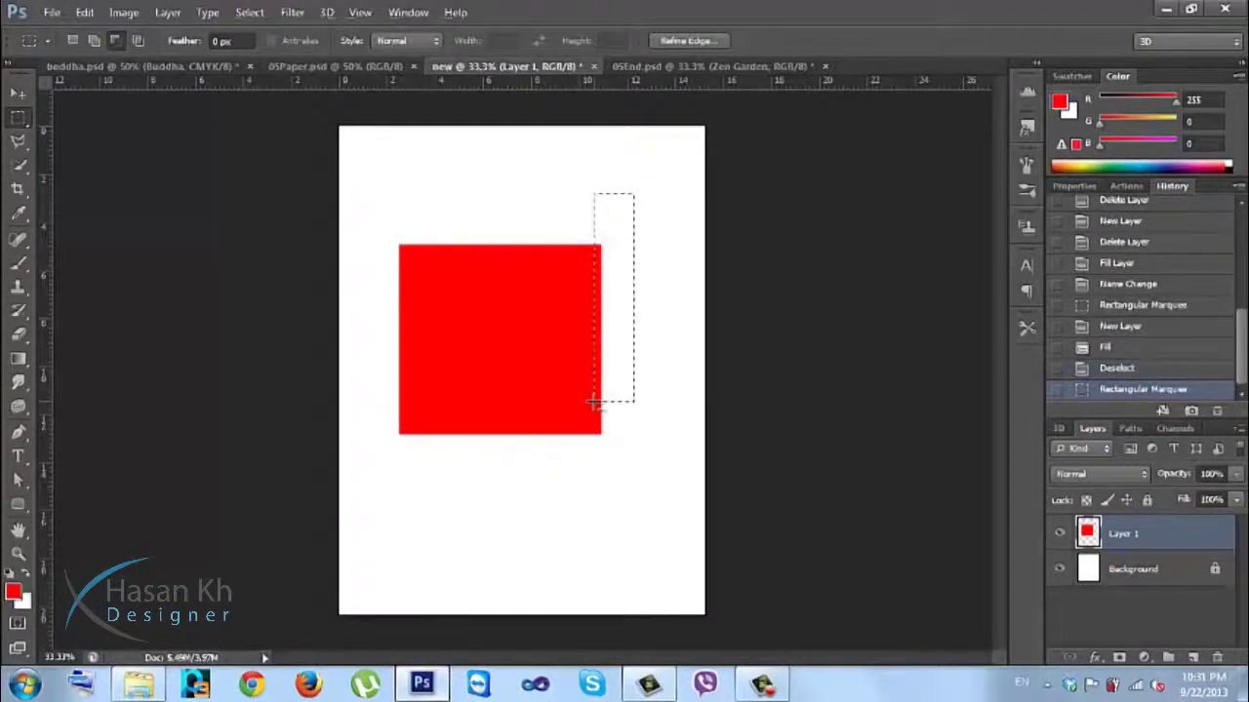
pyautogui.hotkey('alt', 'BackSpace')
# Step: Add a second rectangle over the red shape's lower-right corner to the selection, fill it with red and deselect
pyautogui.moveTo(659, 524); pyautogui.dragTo(544, 376)
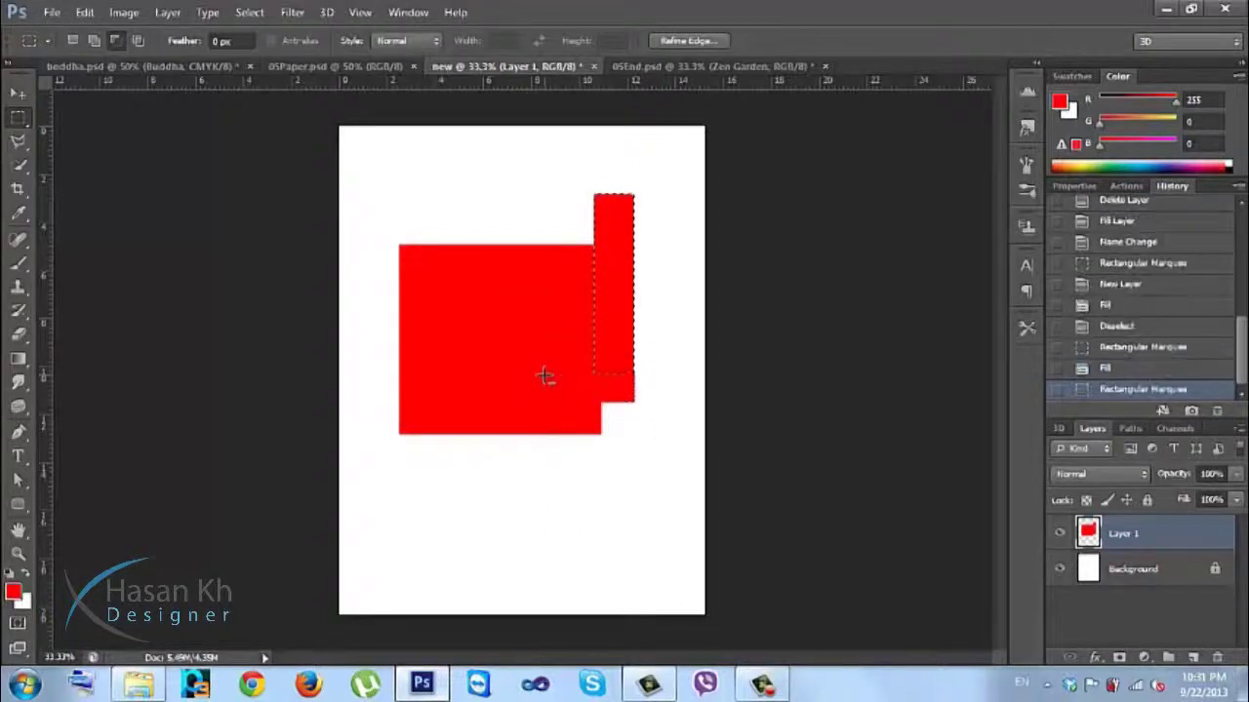
pyautogui.press('alt')
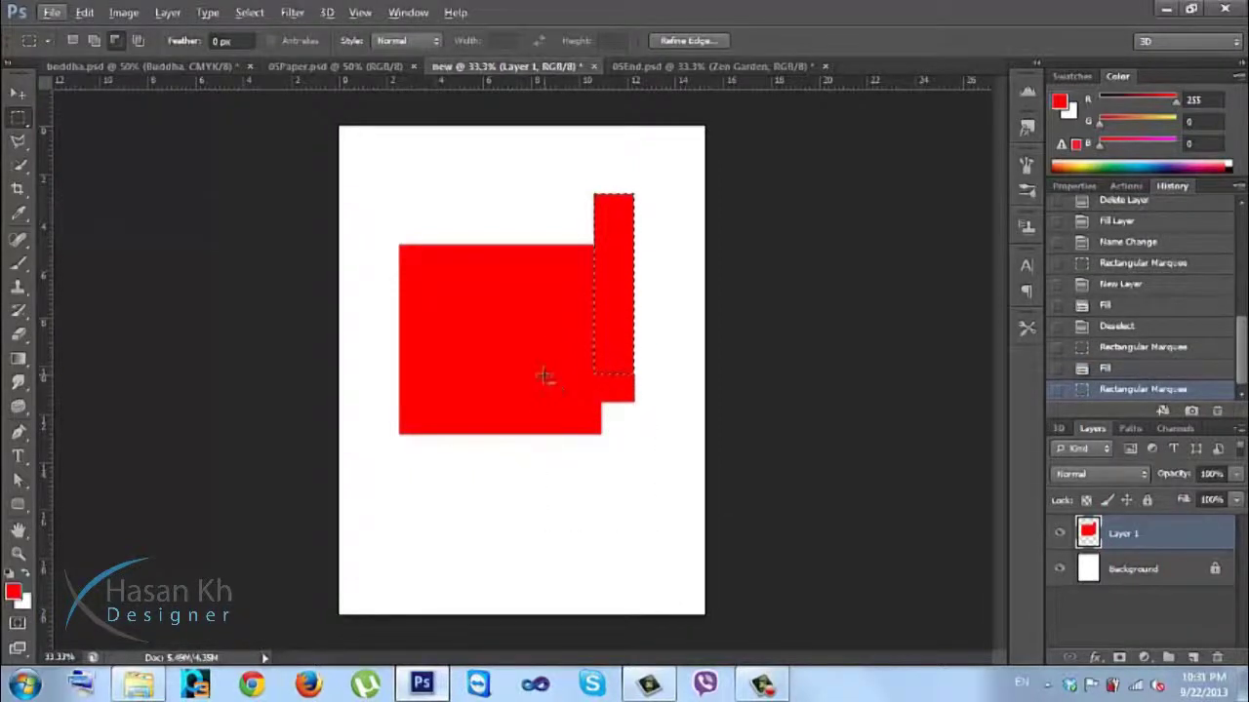
pyautogui.moveTo(630, 497); pyautogui.dragTo(576, 353)
pyautogui.hotkey('ctrl', 'z')
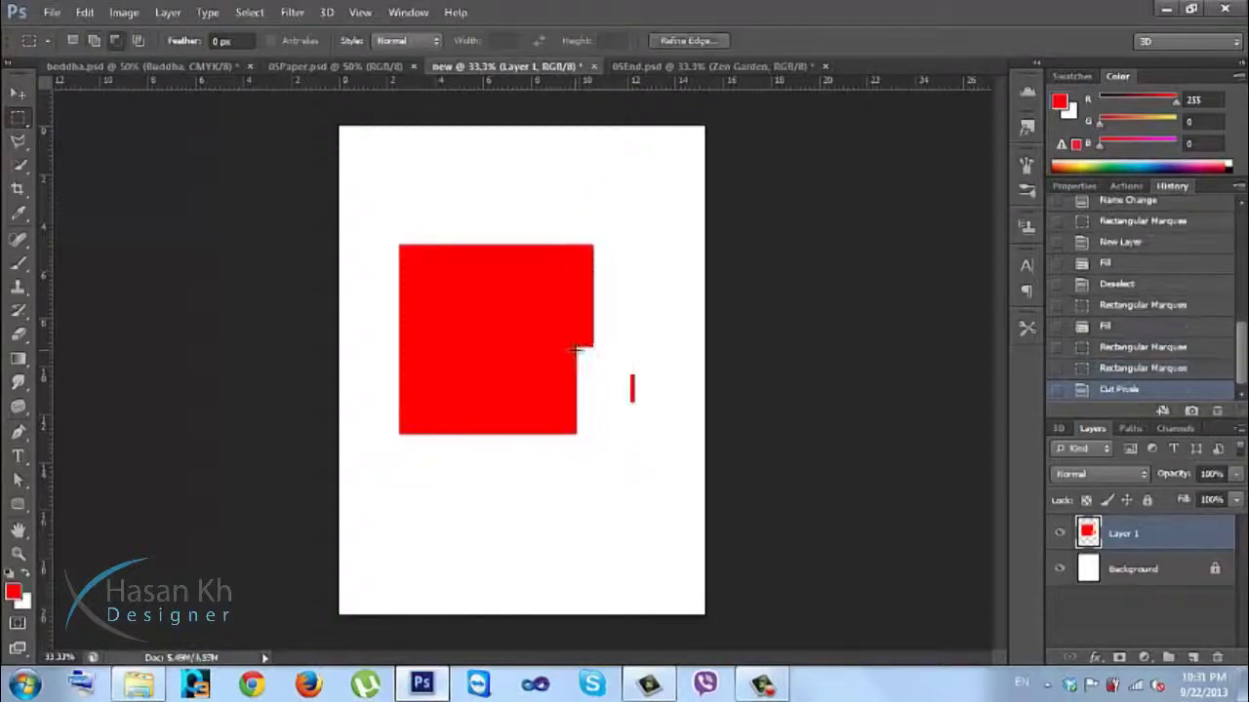
pyautogui.hotkey('ctrl', 'z')
pyautogui.hotkey('alt', 'BackSpace')
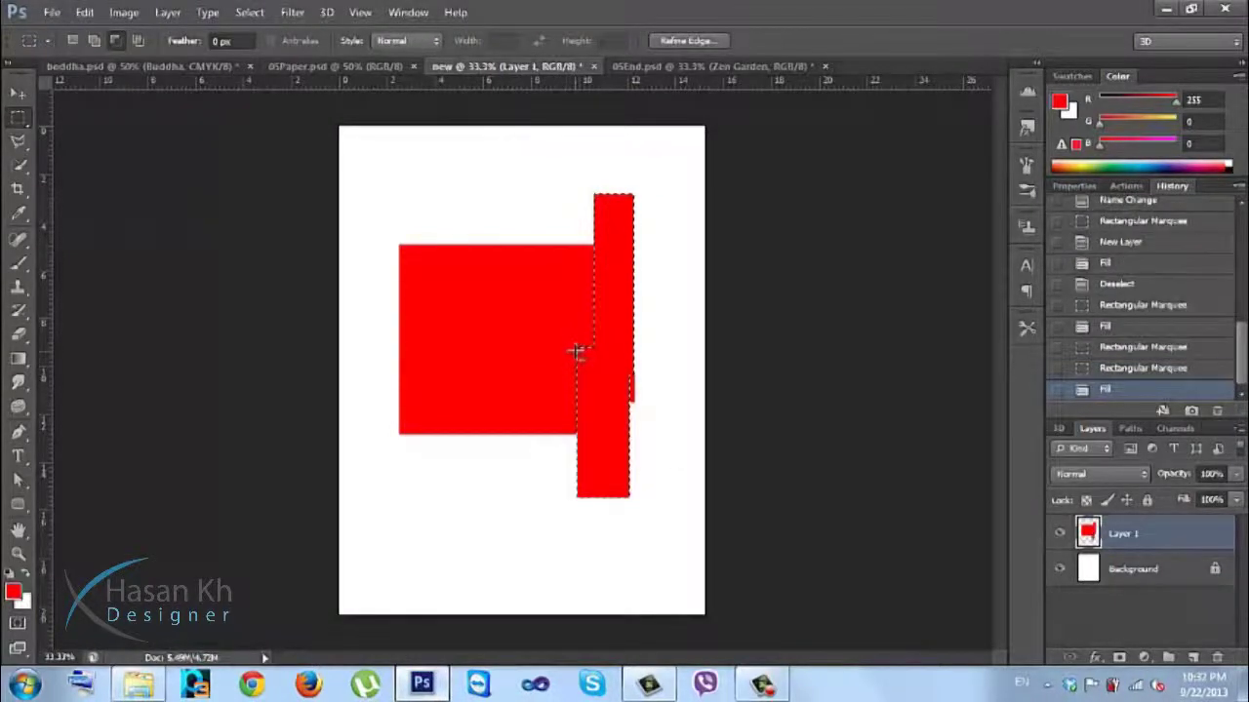
pyautogui.hotkey('ctrl', 'd')
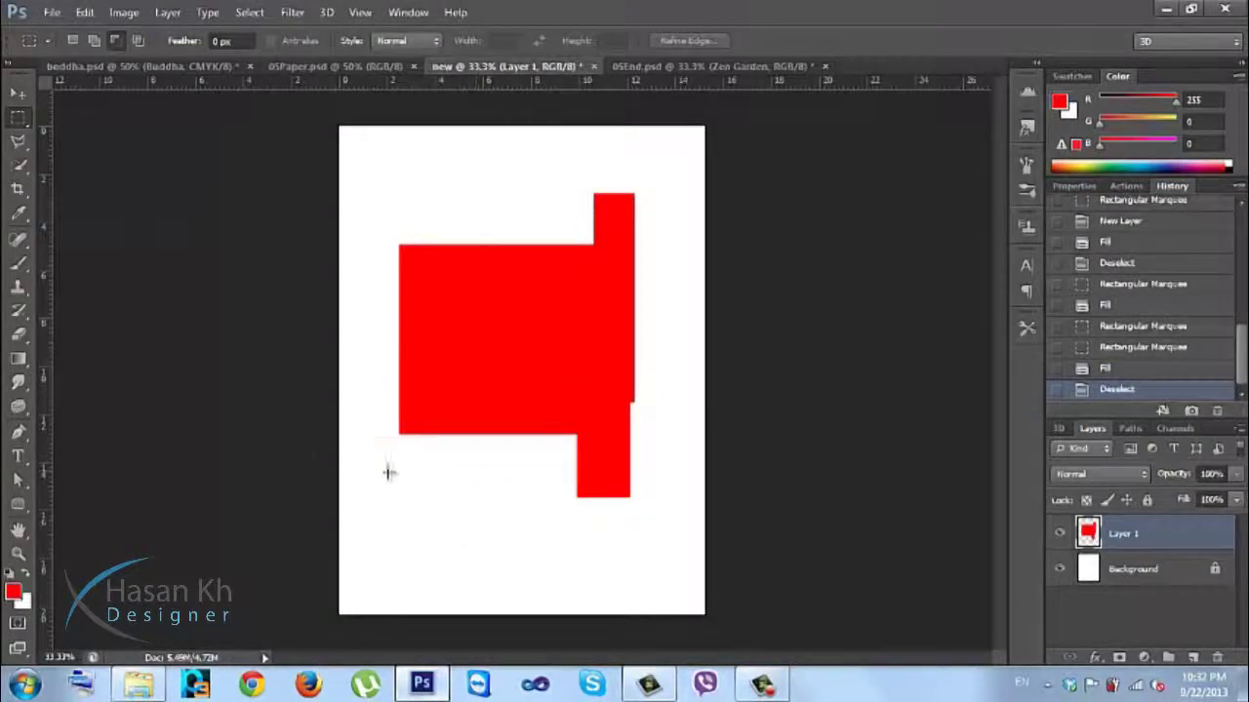
# Step: Mask Layer 1 with a rectangular selection over the lower part of the red shape, and then delete the layer
pyautogui.moveTo(422, 463); pyautogui.dragTo(602, 317)
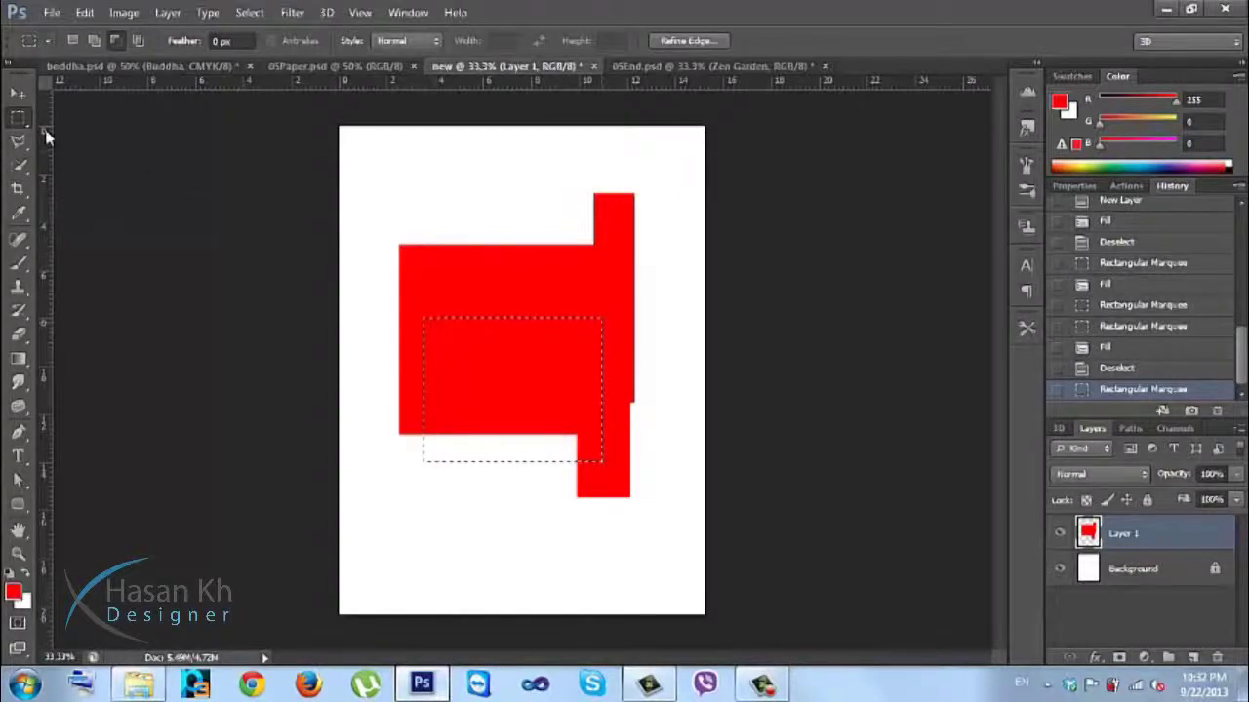
pyautogui.click(17, 93)
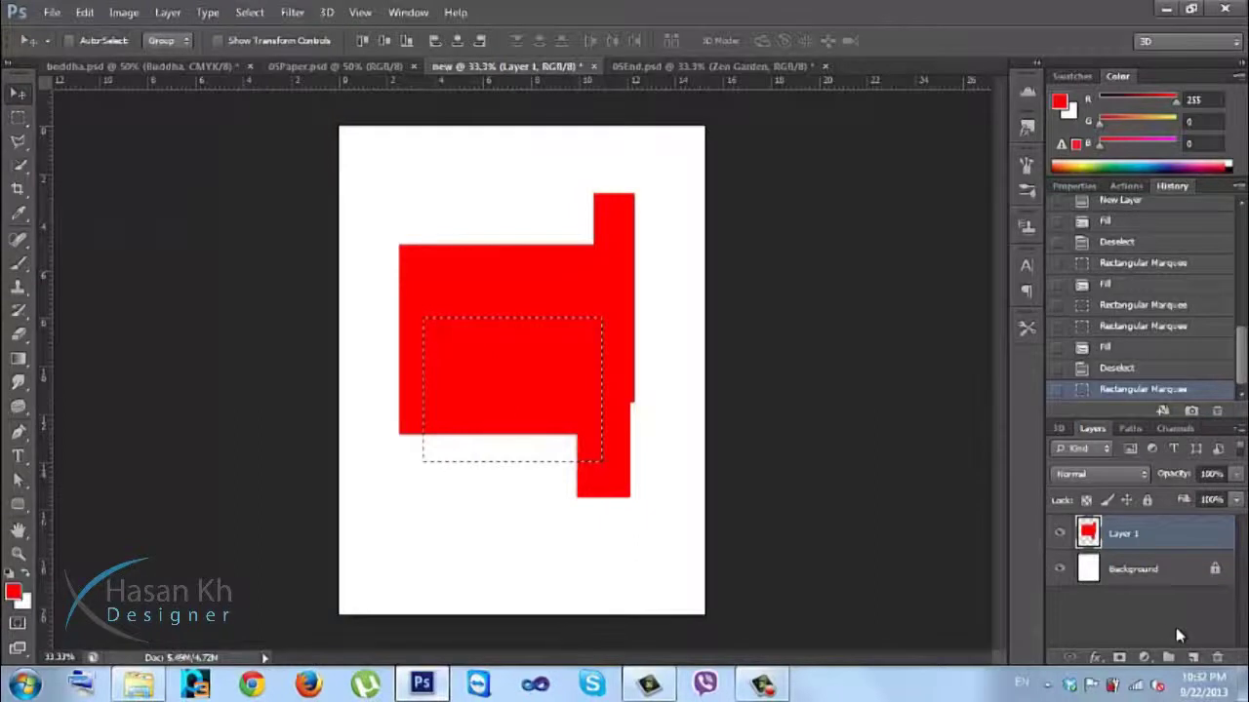
pyautogui.click(1119, 659)
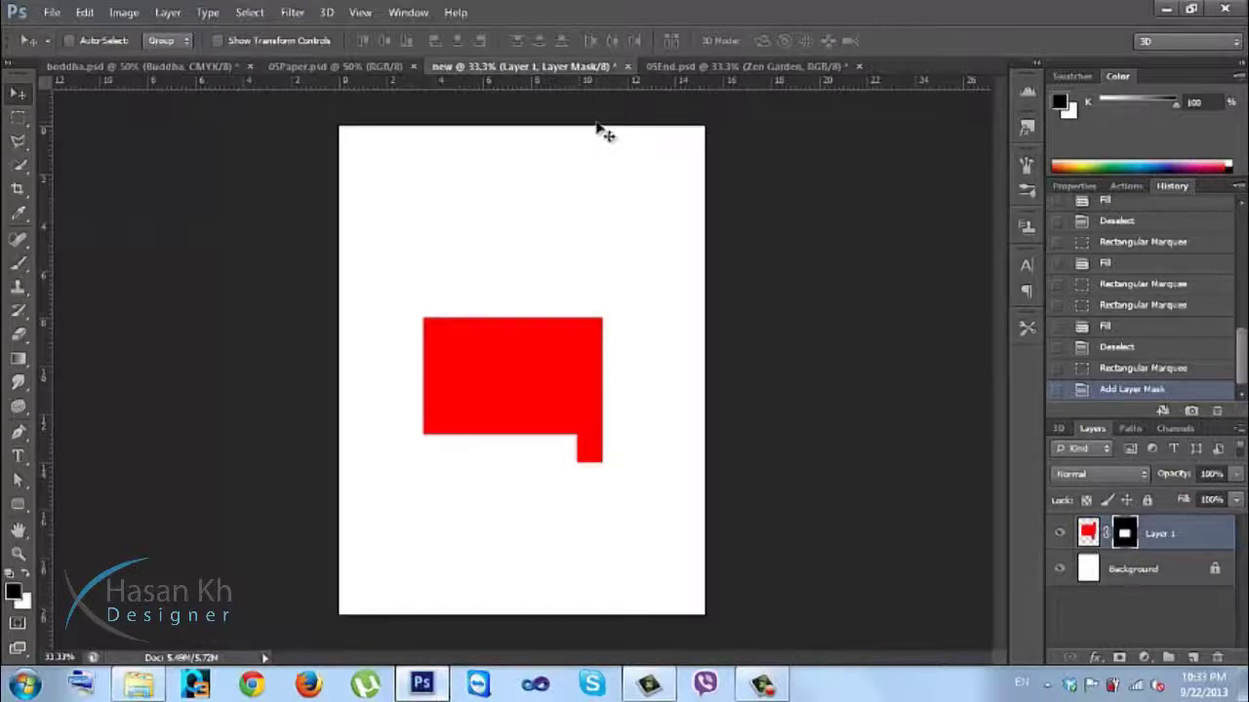
pyautogui.moveTo(1183, 547); pyautogui.dragTo(1218, 660)
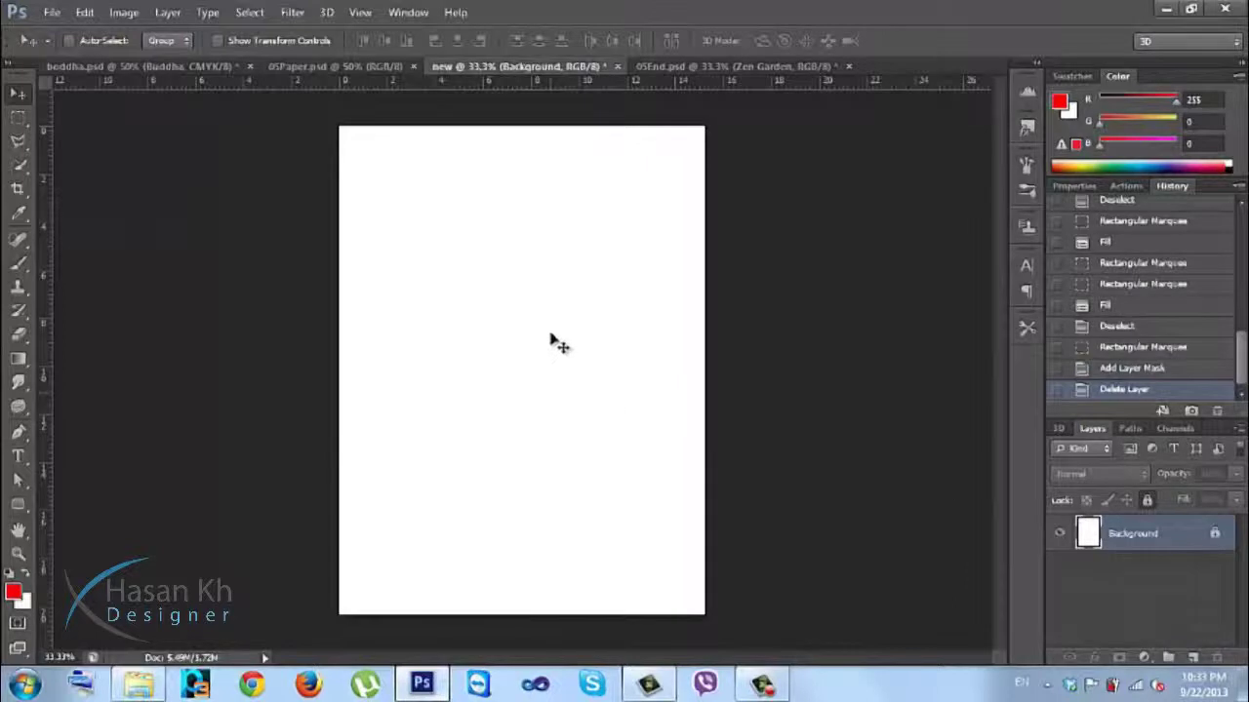
# Step: Return to the Buddha document, mask the Buddha layer with the statue selection and hide the Writing and Garden layers
pyautogui.click(167, 64)
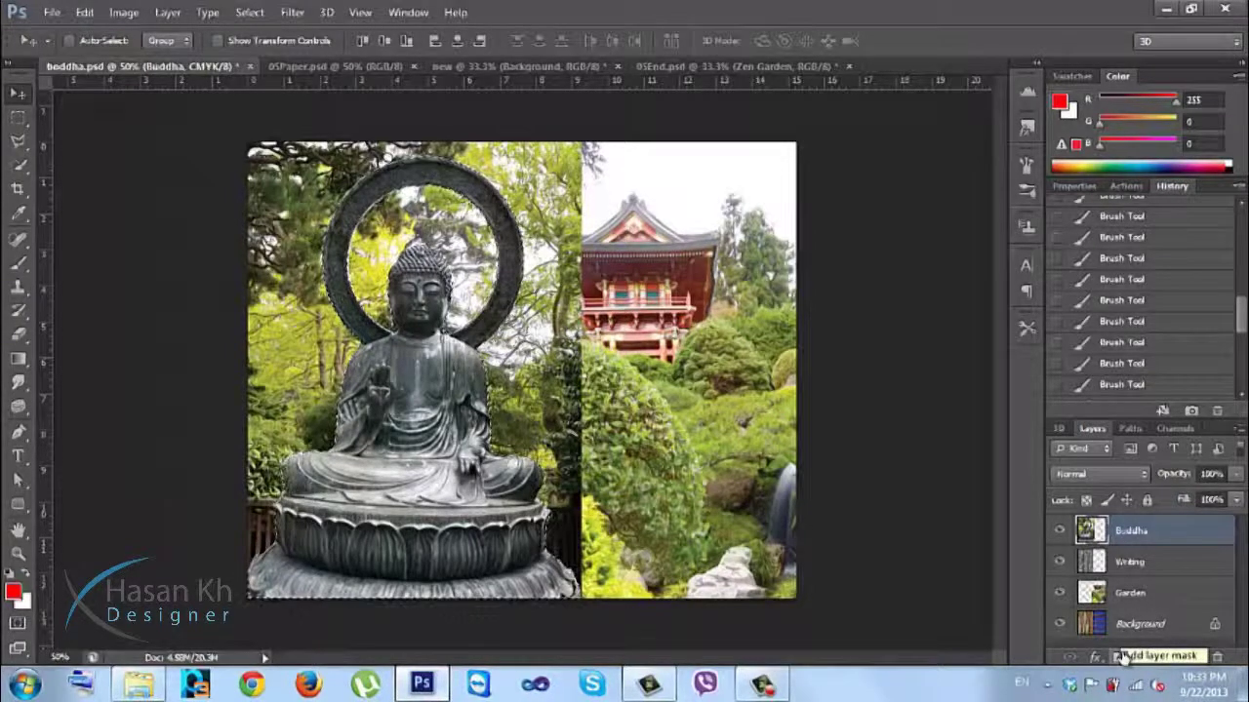
pyautogui.click(1123, 658)
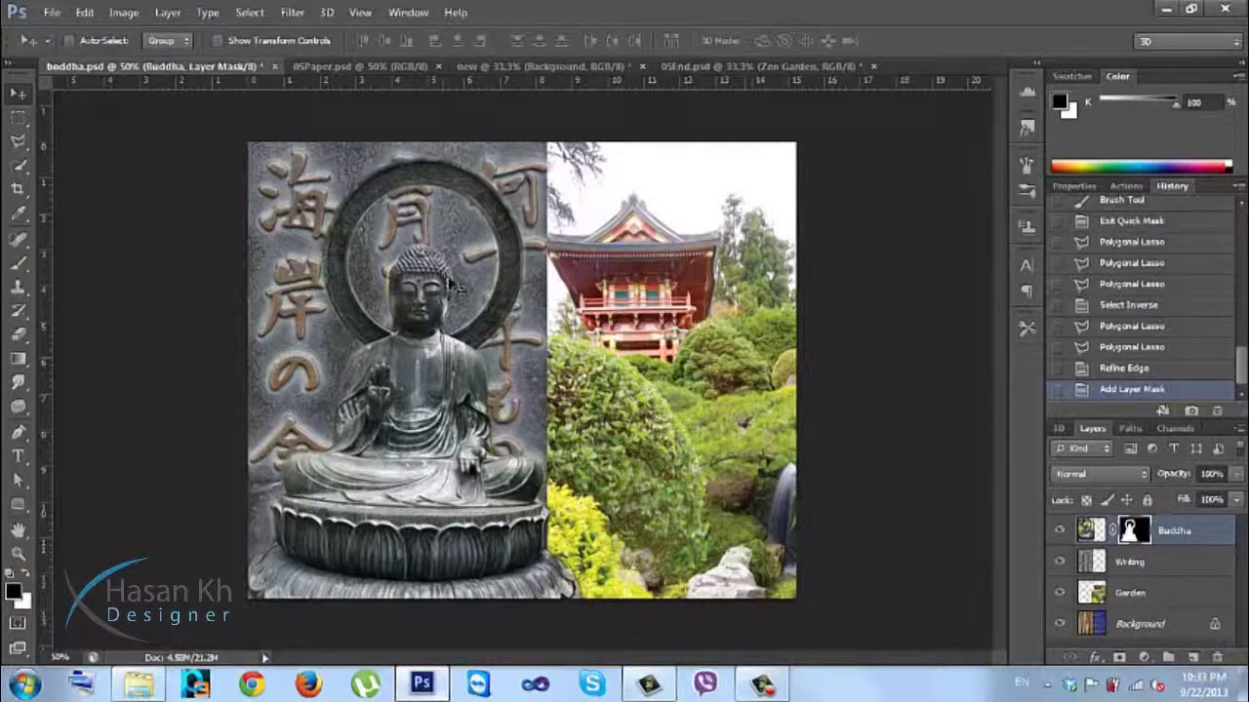
pyautogui.click(1059, 562)
pyautogui.click(1059, 592)
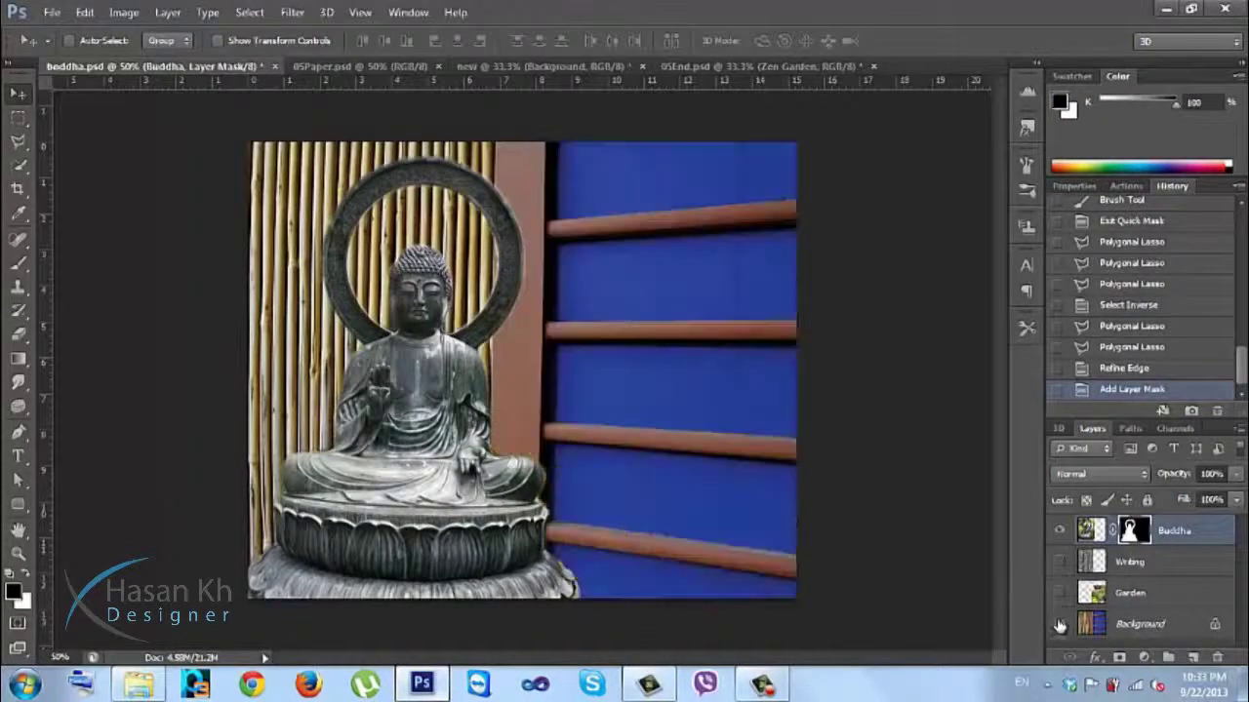
# Step: Hide the Buddha layer and show the Writing, Garden and Background layers
pyautogui.click(1059, 624)
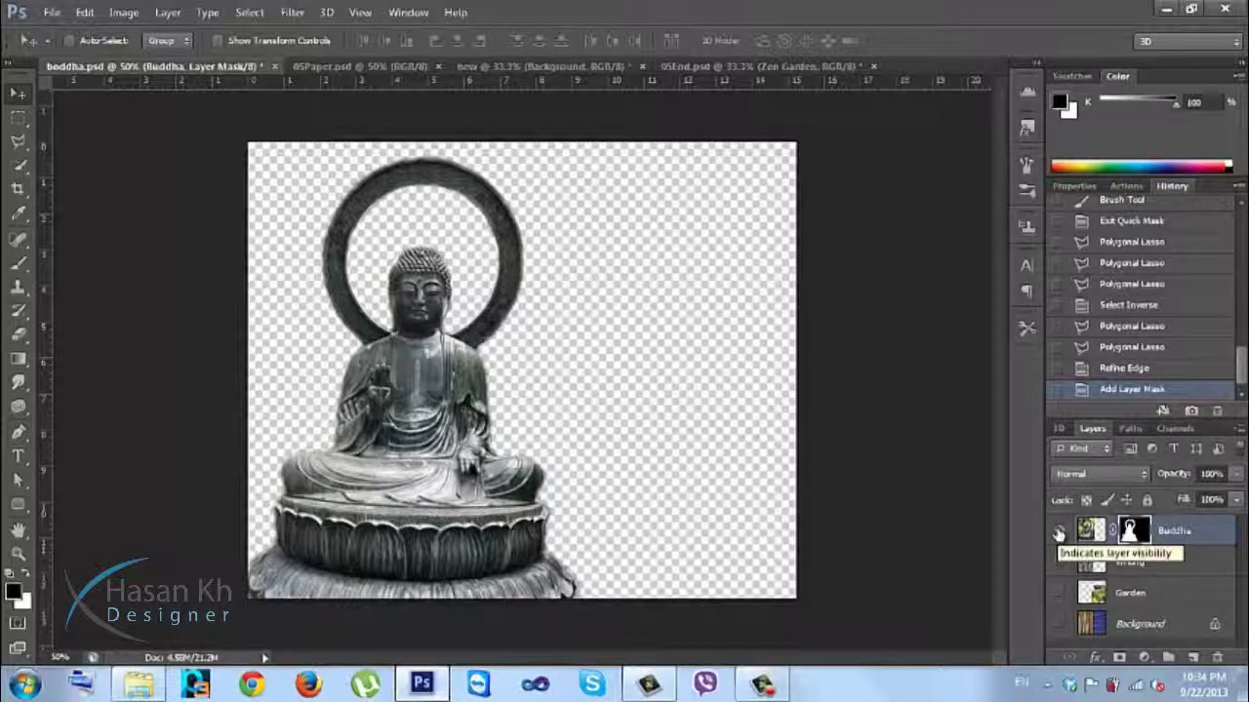
pyautogui.click(1058, 533)
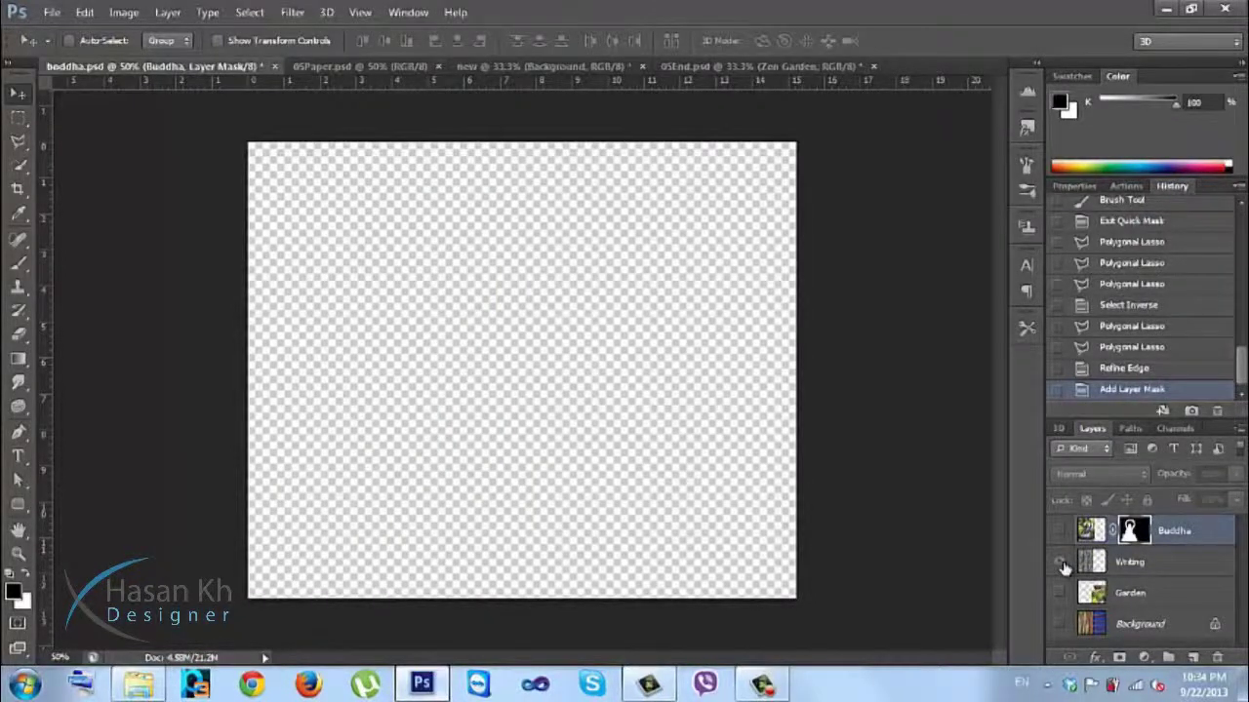
pyautogui.click(1061, 563)
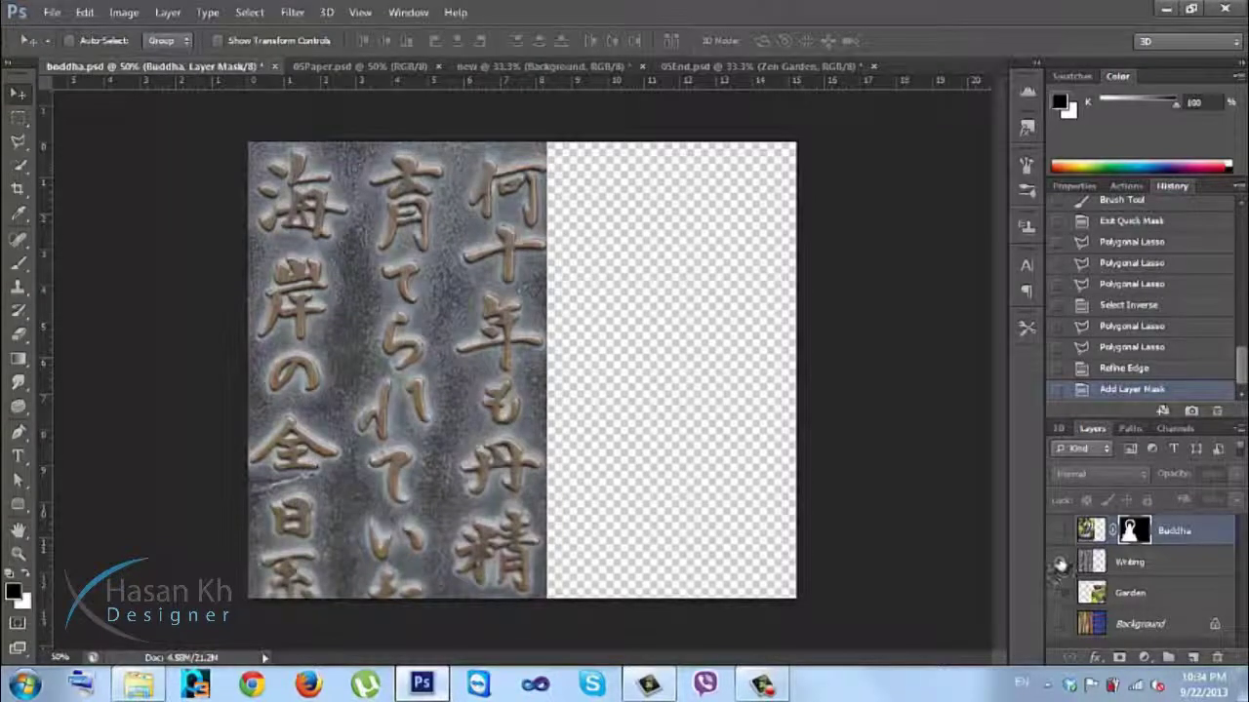
pyautogui.click(1061, 624)
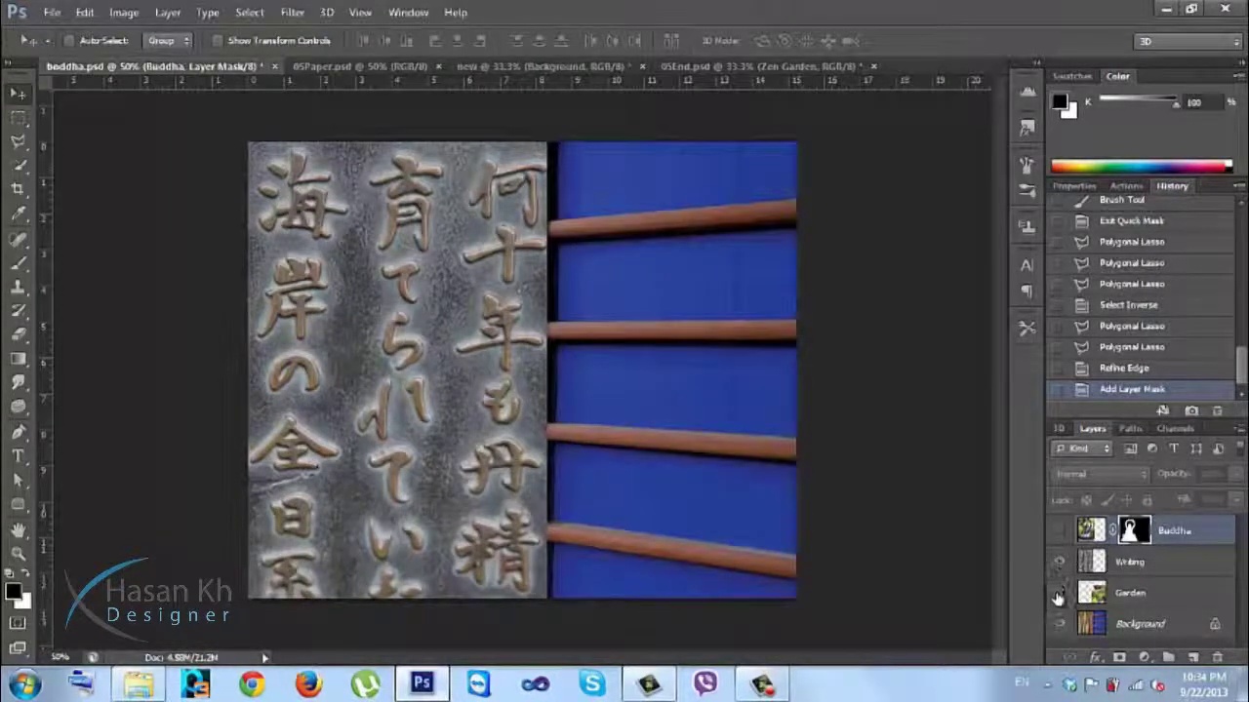
pyautogui.click(1059, 596)
pyautogui.click(1059, 597)
pyautogui.click(1061, 593)
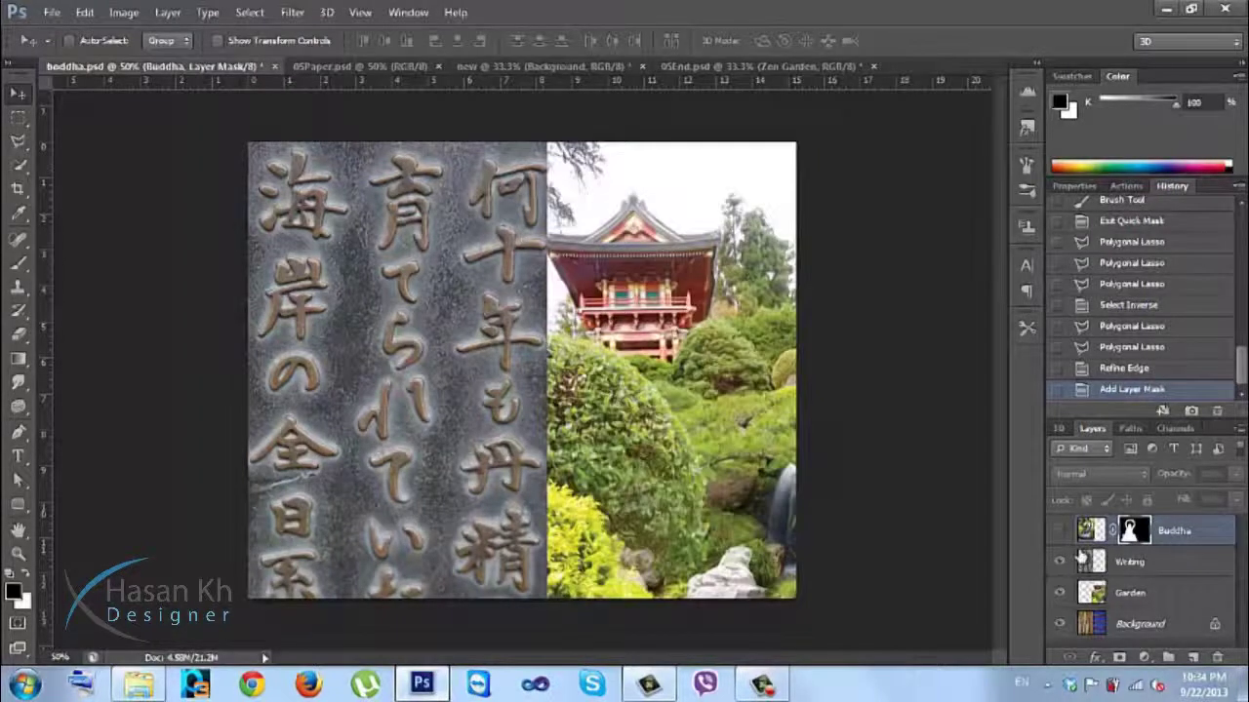
# Step: Add a layer mask to the Writing layer and choose the Gradient tool for it
pyautogui.click(1153, 576)
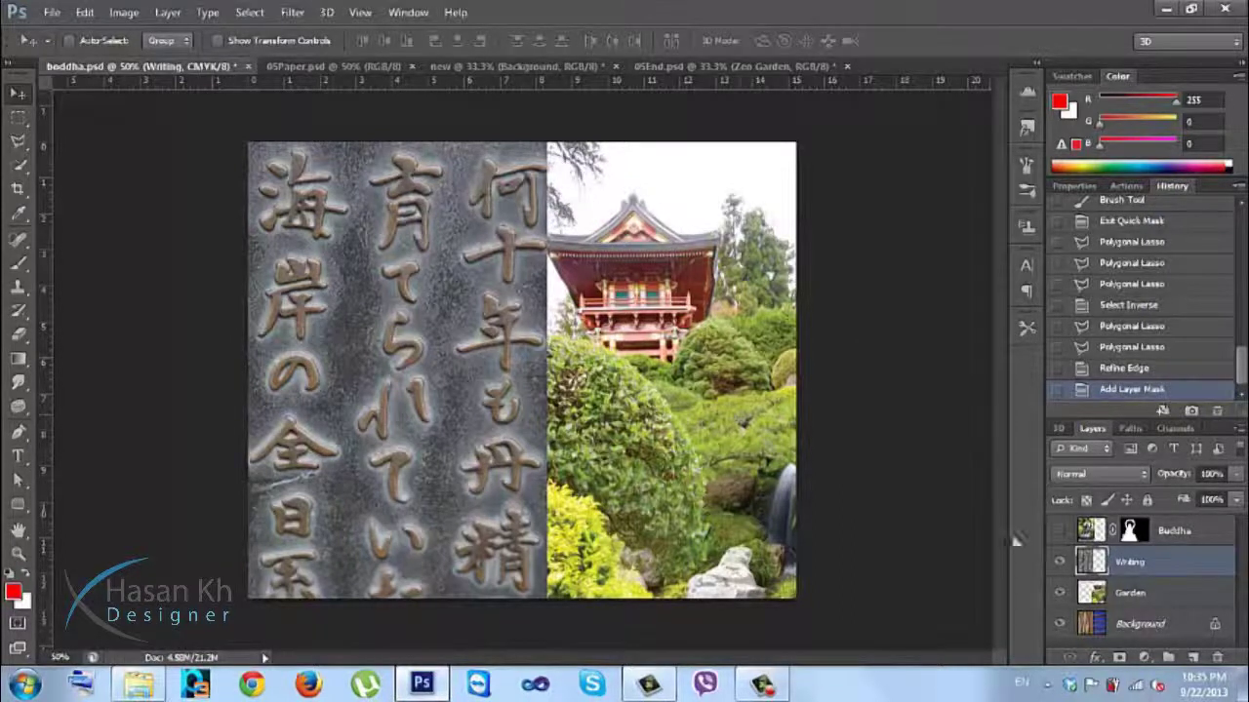
pyautogui.click(1123, 657)
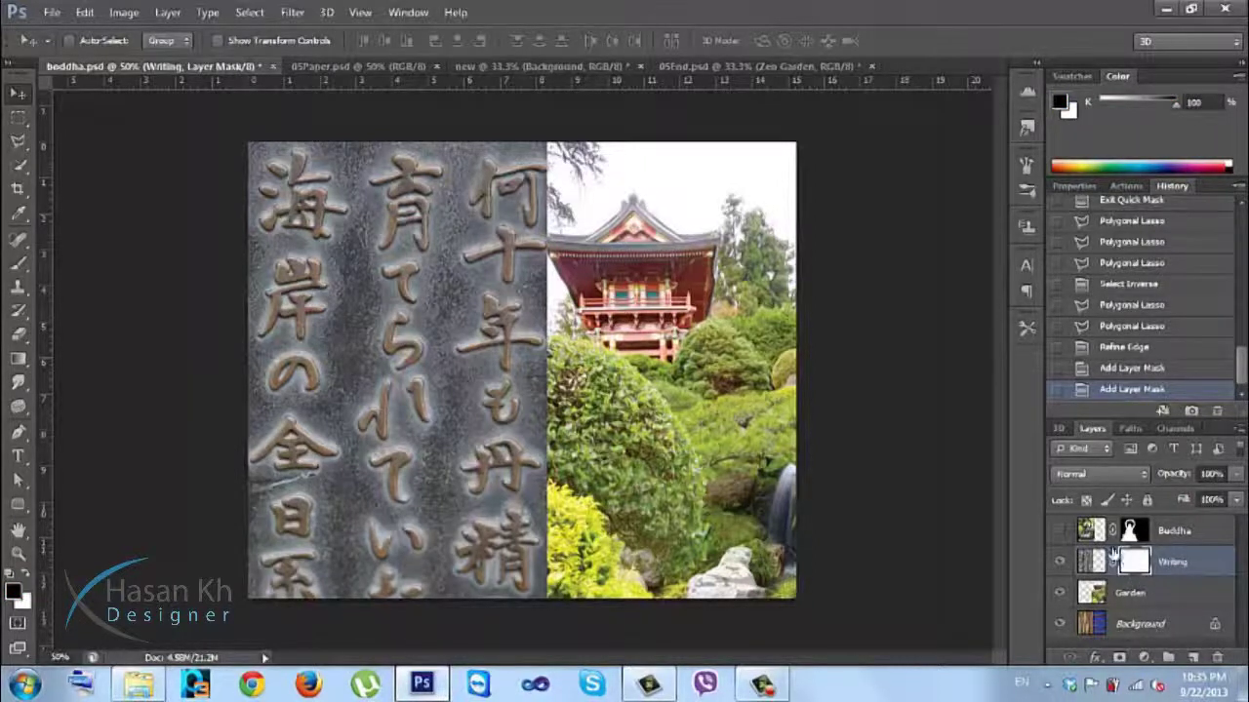
pyautogui.click(14, 362)
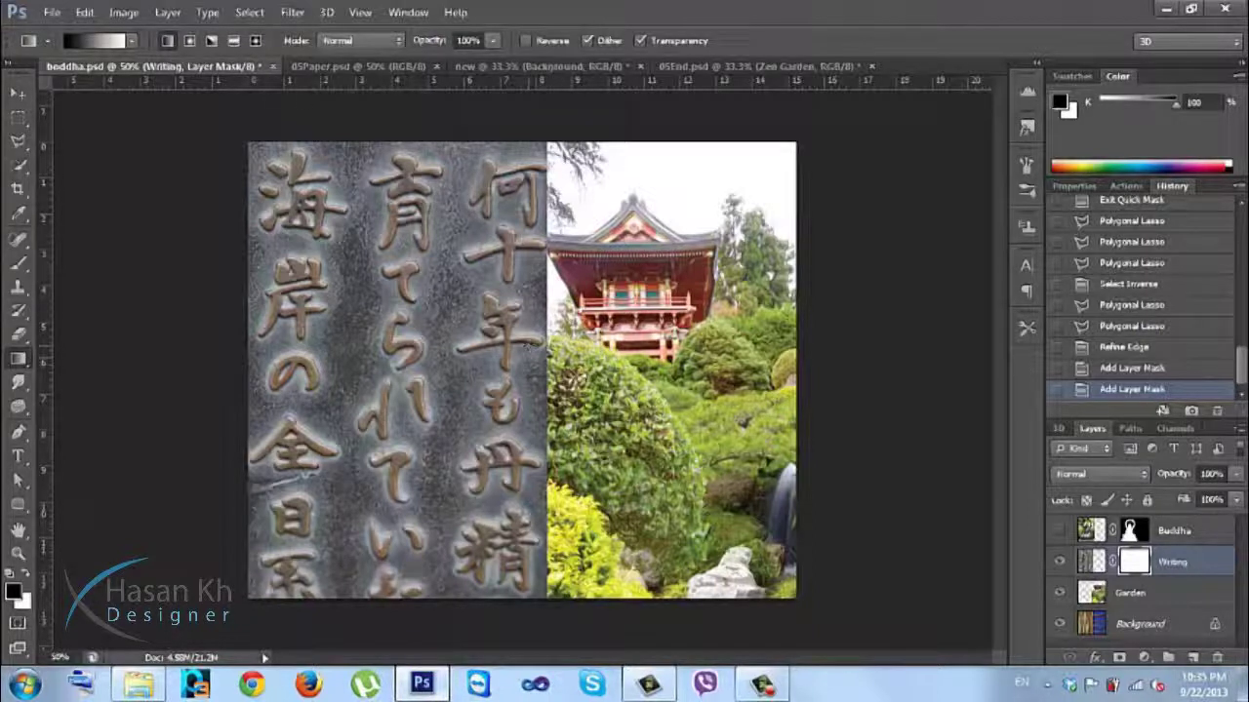
pyautogui.moveTo(521, 351); pyautogui.dragTo(386, 353)
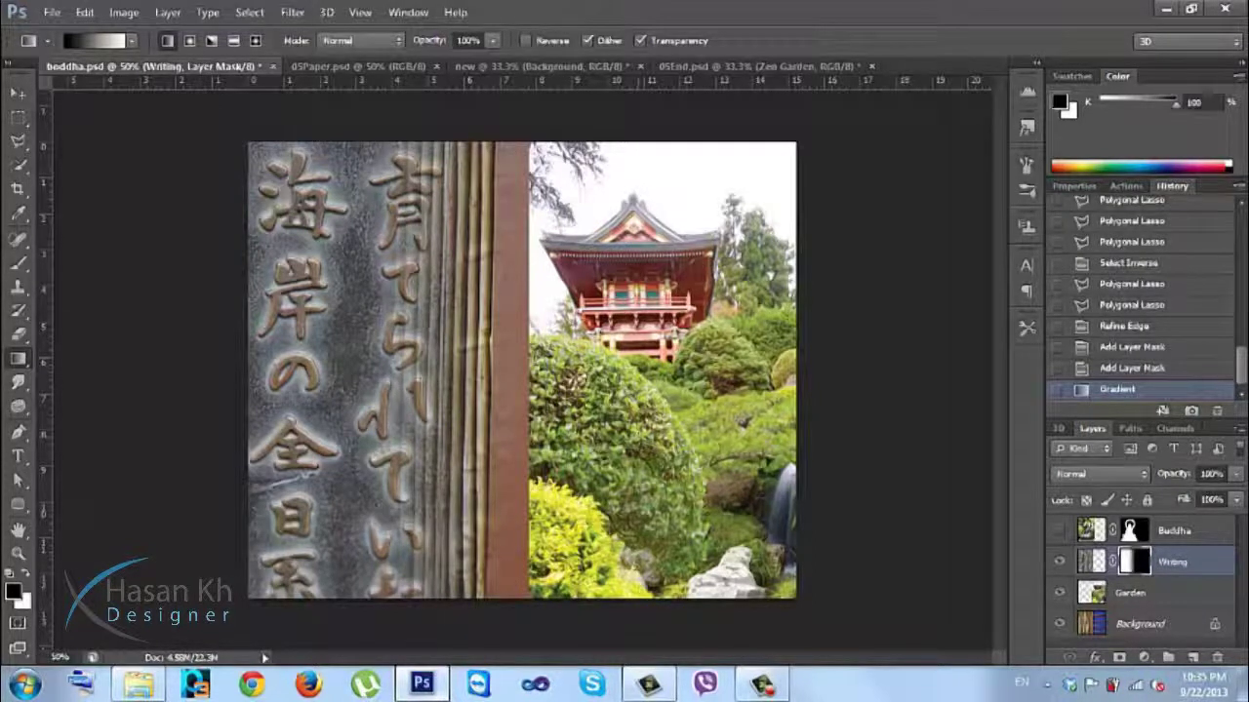
pyautogui.hotkey('ctrl', 'z')
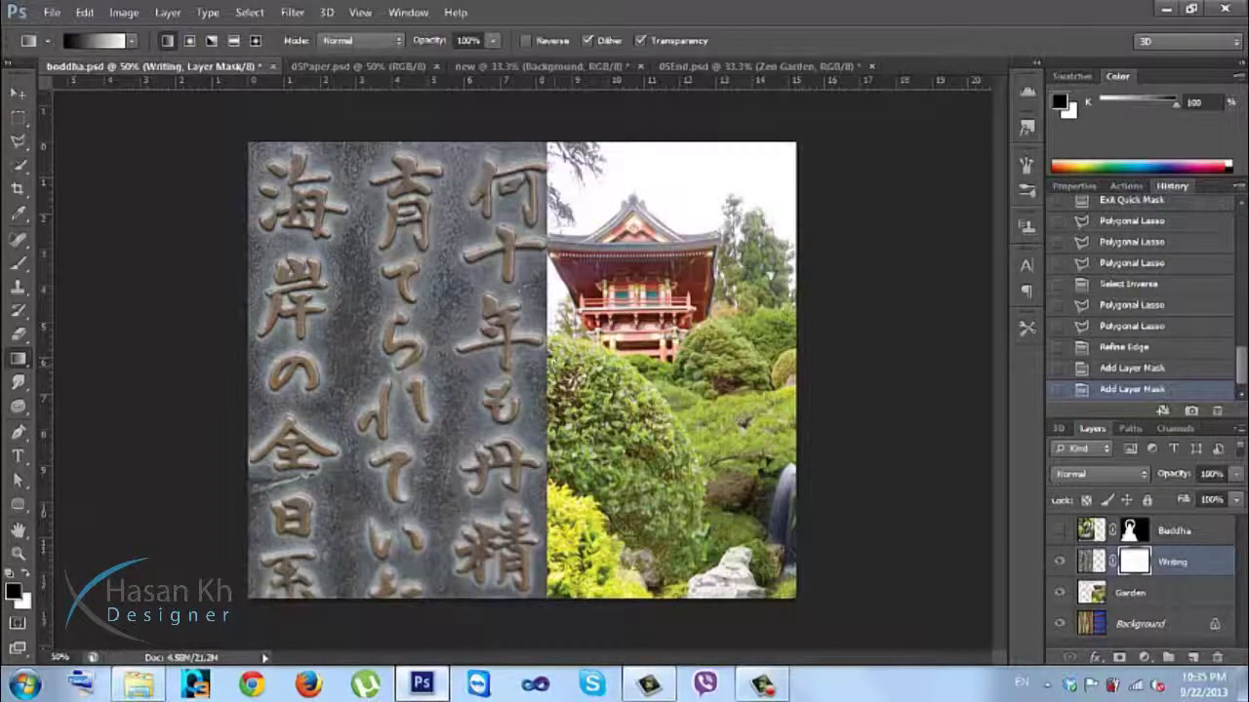
pyautogui.moveTo(534, 356); pyautogui.dragTo(390, 357)
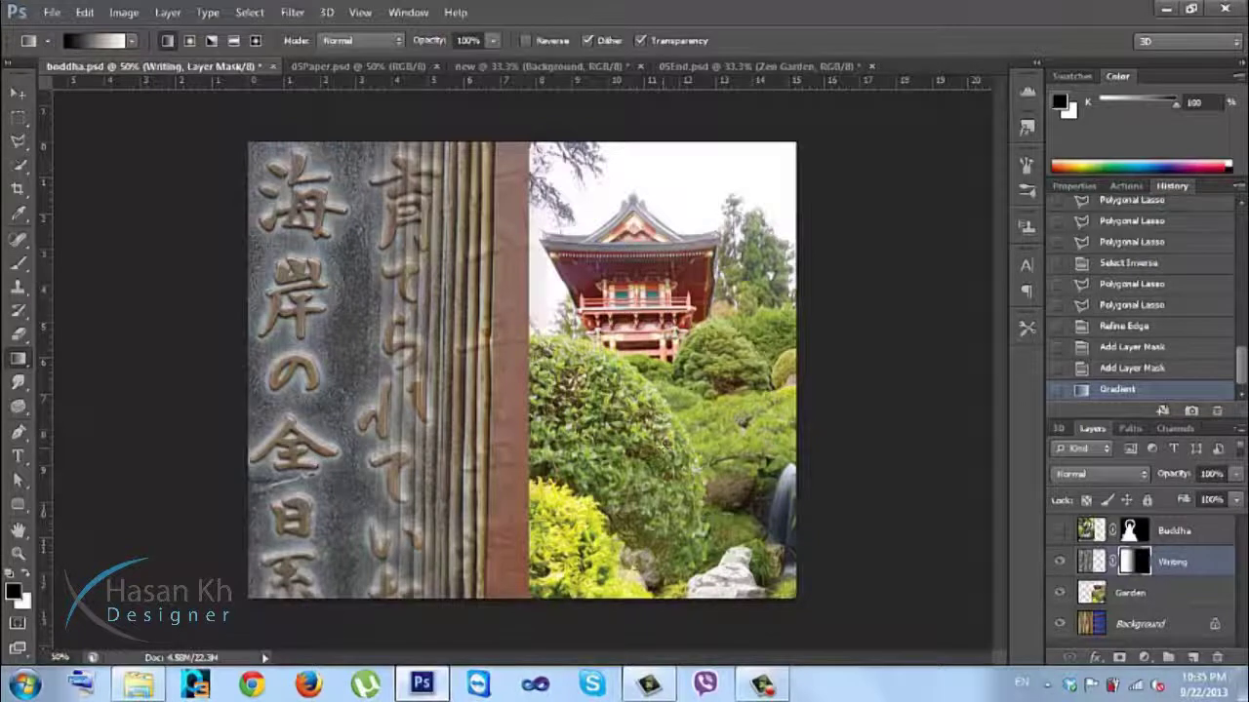
pyautogui.hotkey('ctrl', 'z')
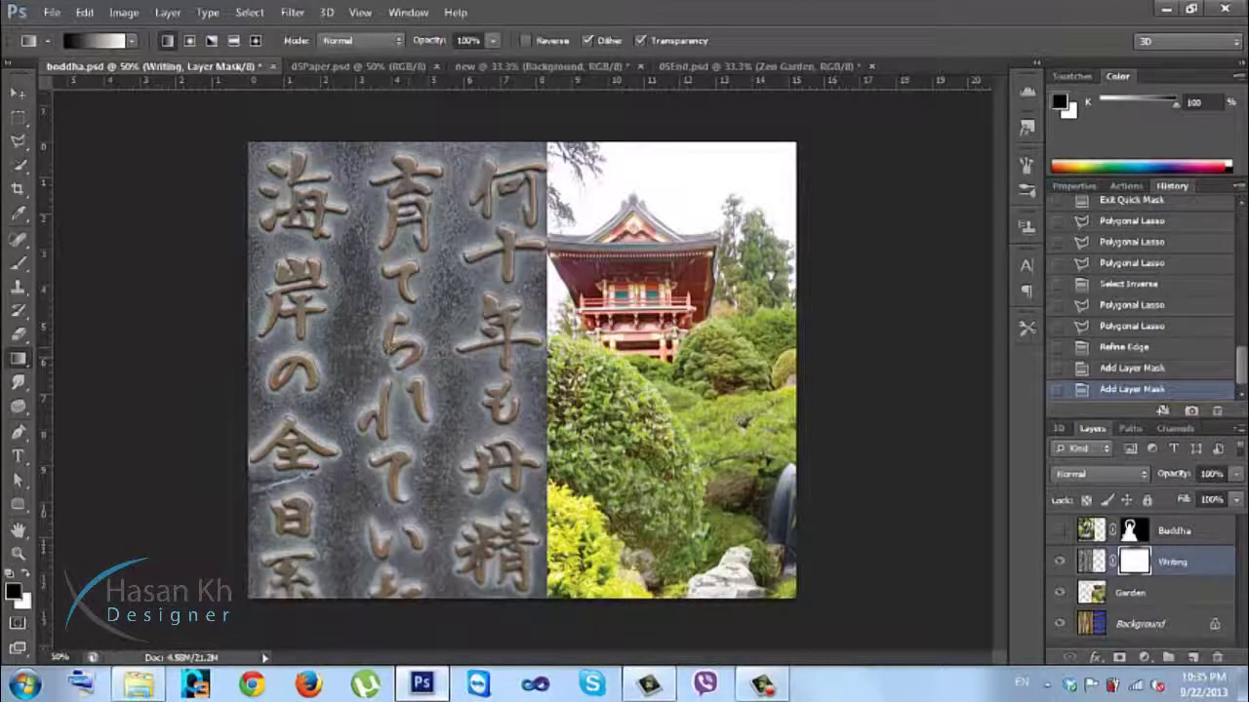
# Step: Fade out the right side of the Writing layer with a horizontal black-to-white gradient on its mask, comparing with the Writing and Buddha layers toggled
pyautogui.moveTo(532, 351); pyautogui.dragTo(359, 352)
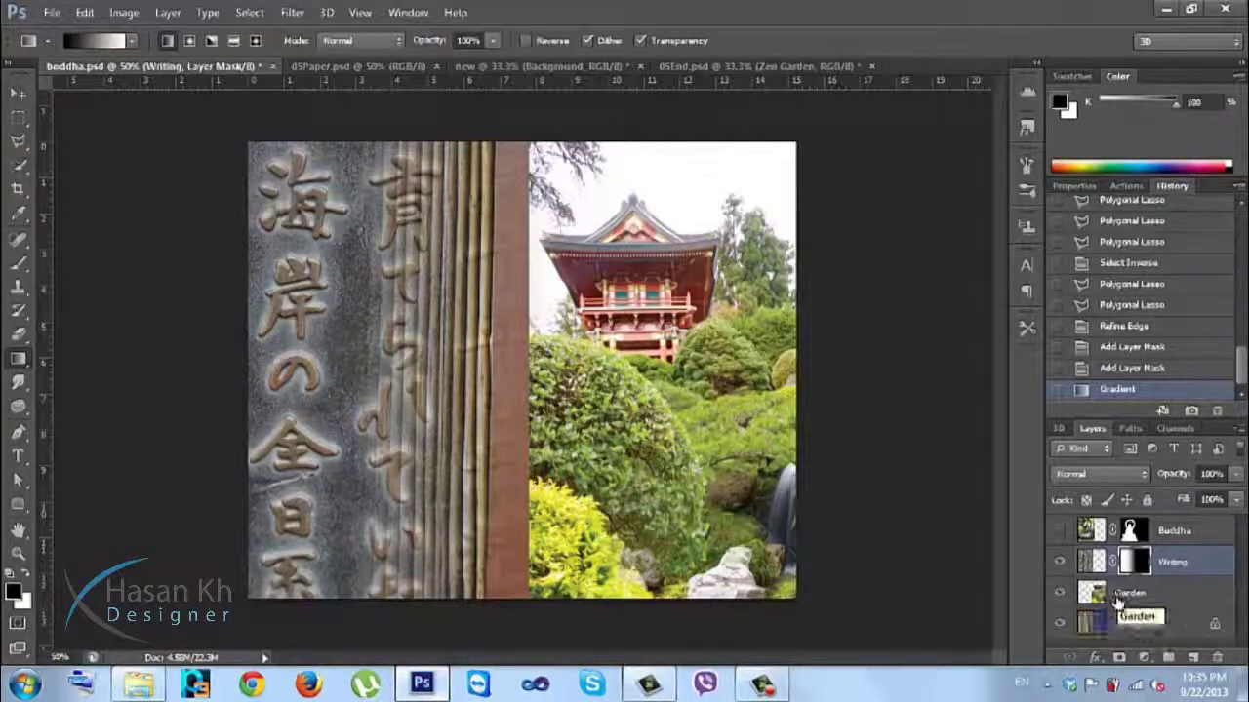
pyautogui.click(1061, 564)
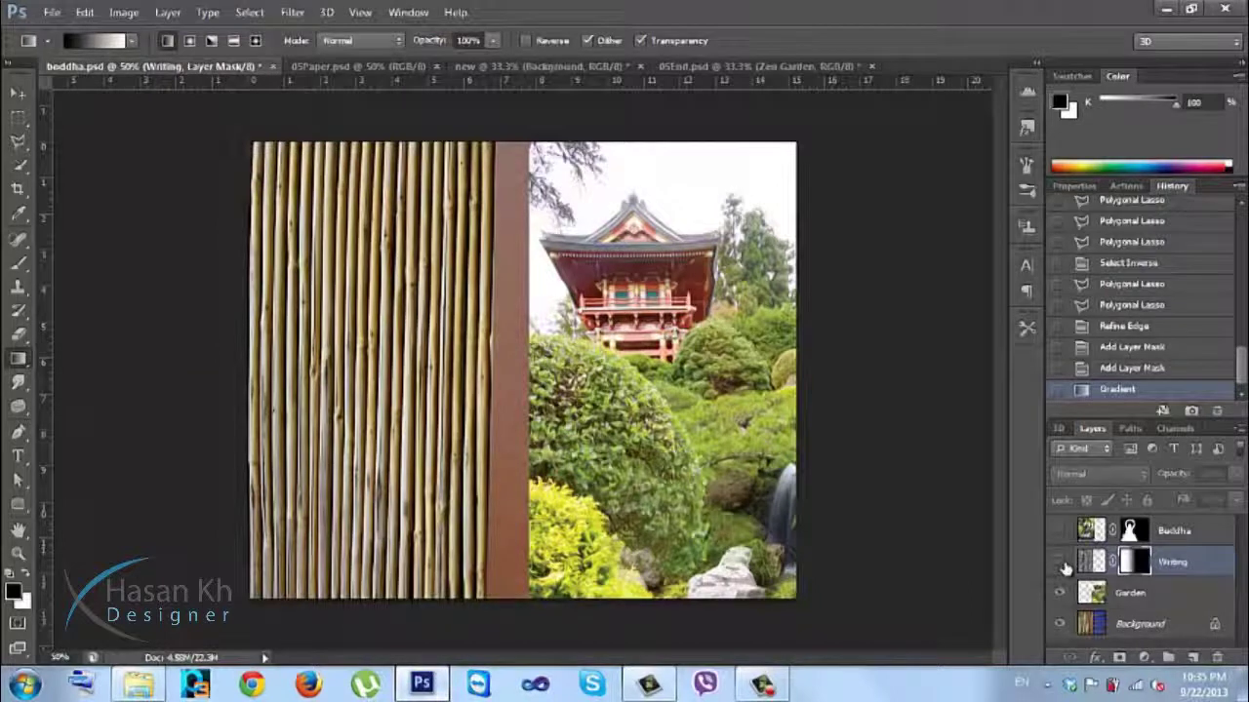
pyautogui.click(1062, 566)
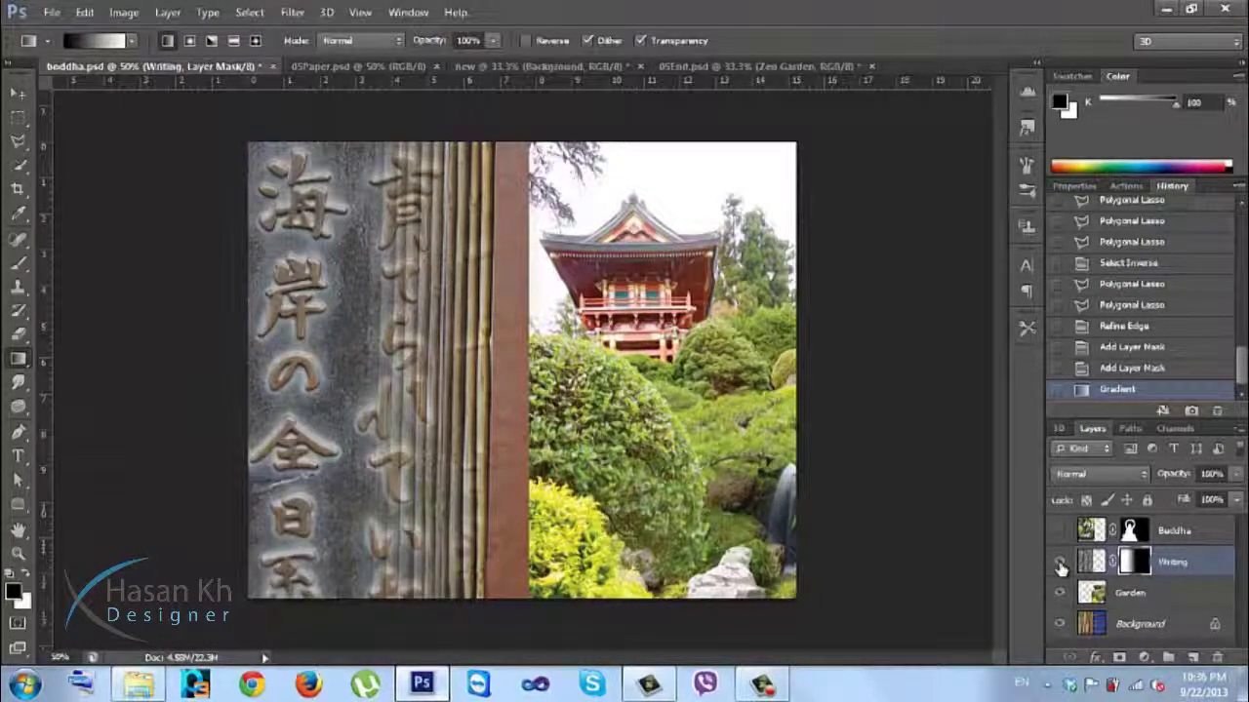
pyautogui.click(1061, 531)
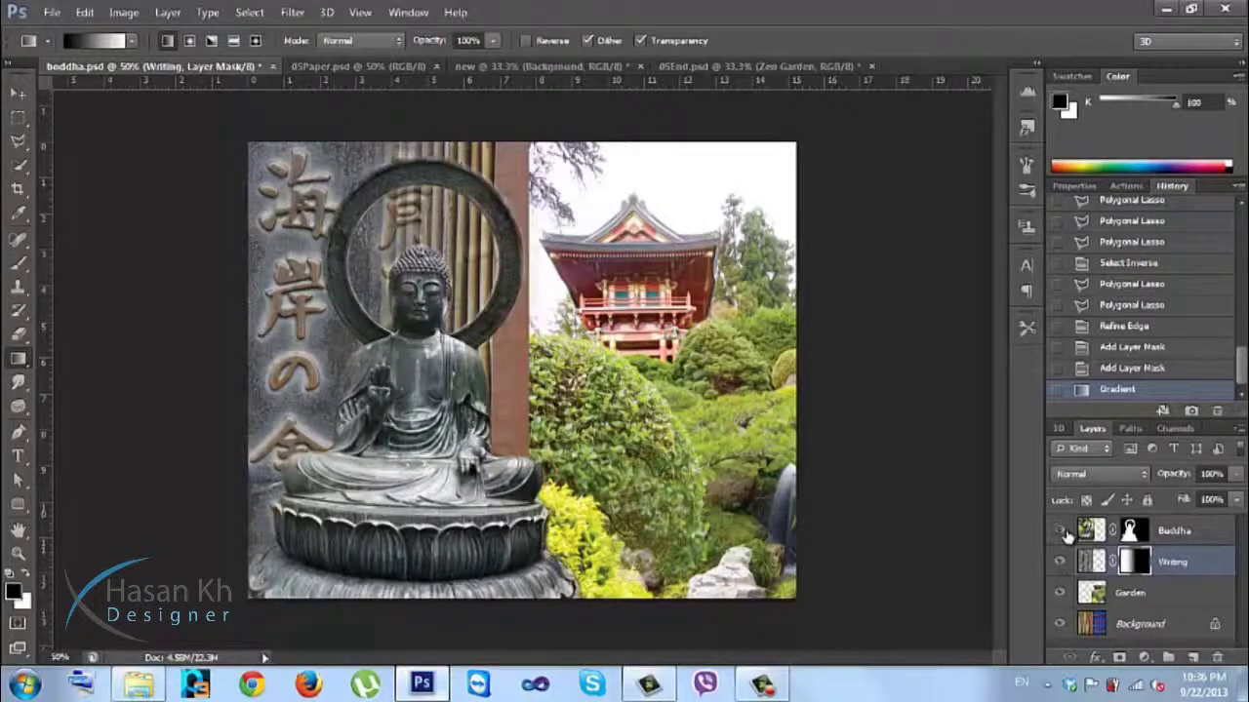
pyautogui.click(1061, 530)
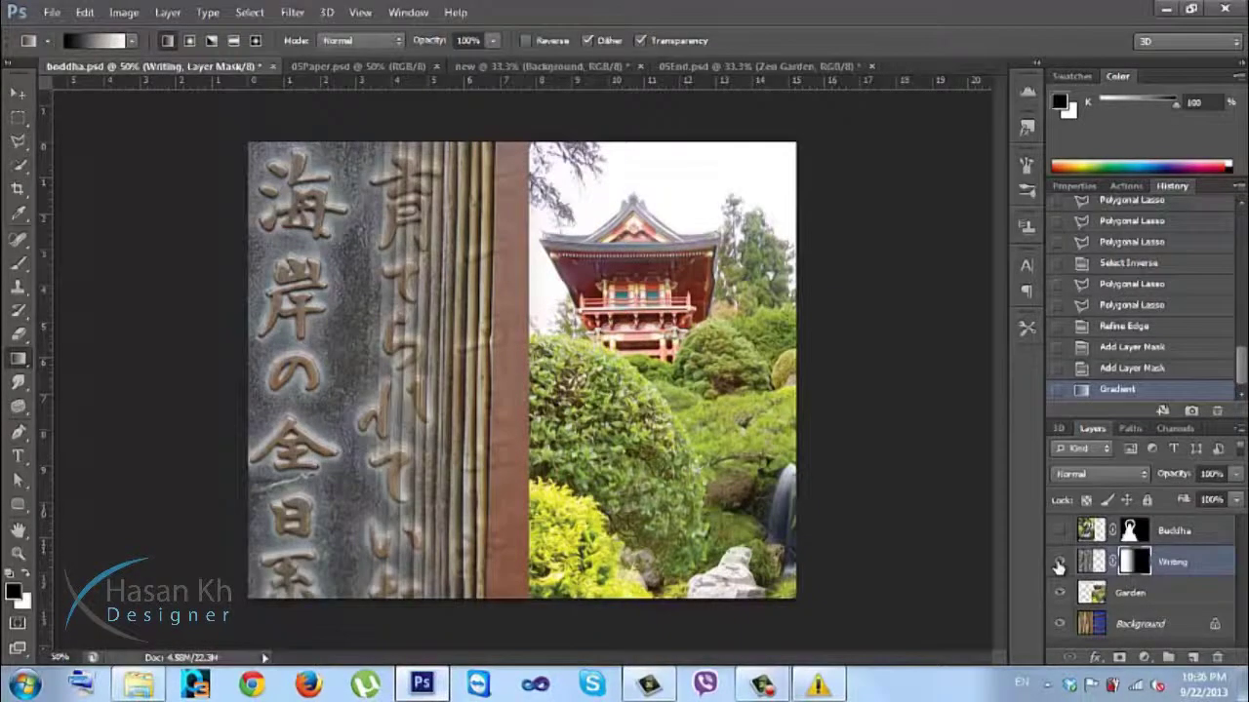
# Step: Hide the Writing and Garden layers so only the Background shows, and keep the current Windows color scheme without further messages
pyautogui.click(1061, 566)
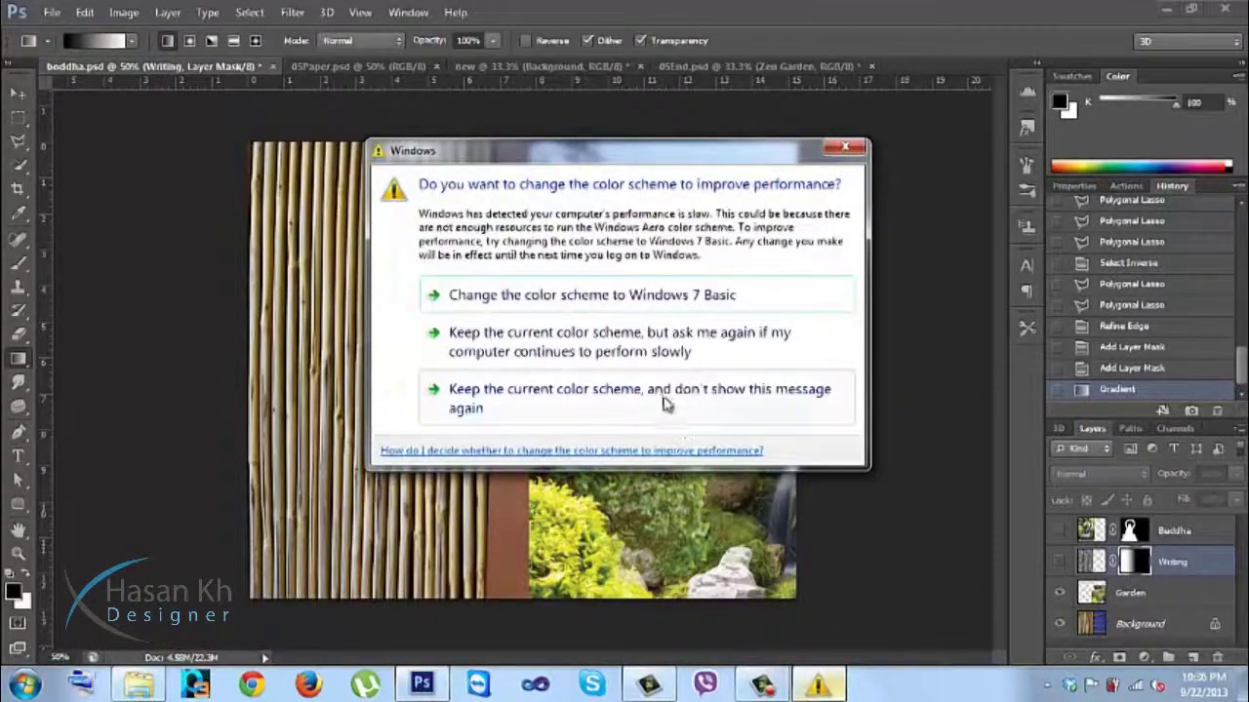
pyautogui.click(667, 405)
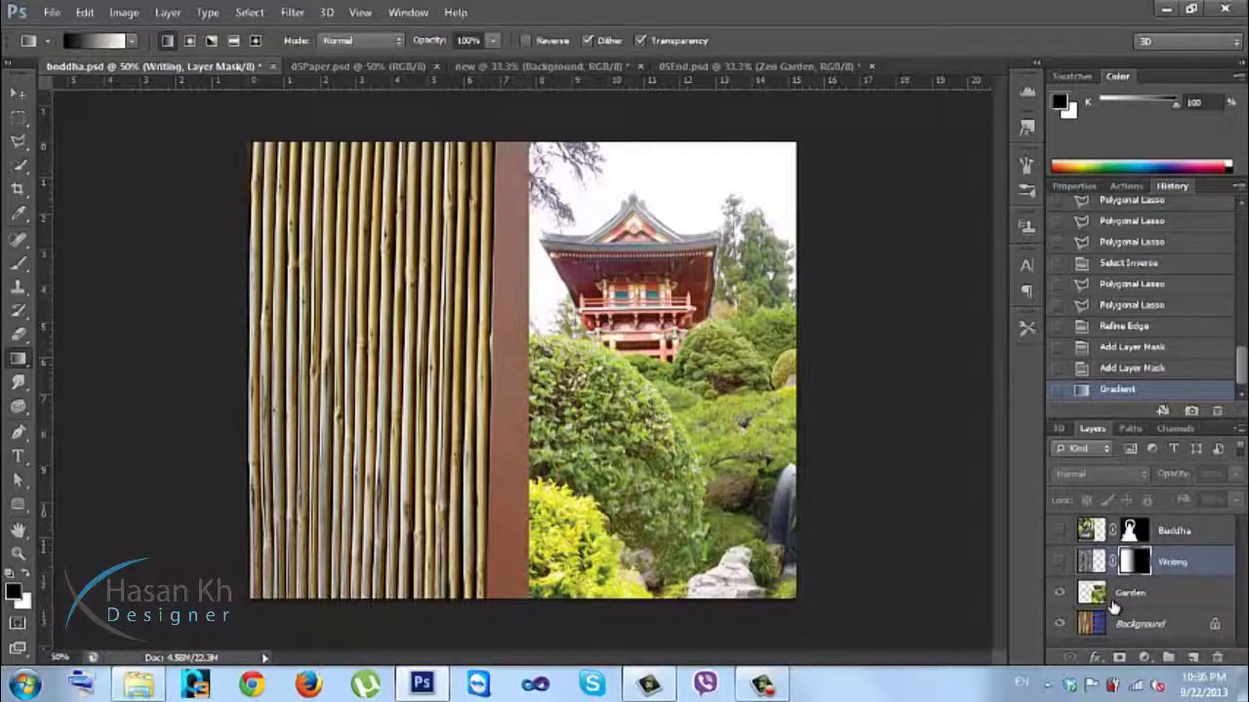
pyautogui.click(1061, 593)
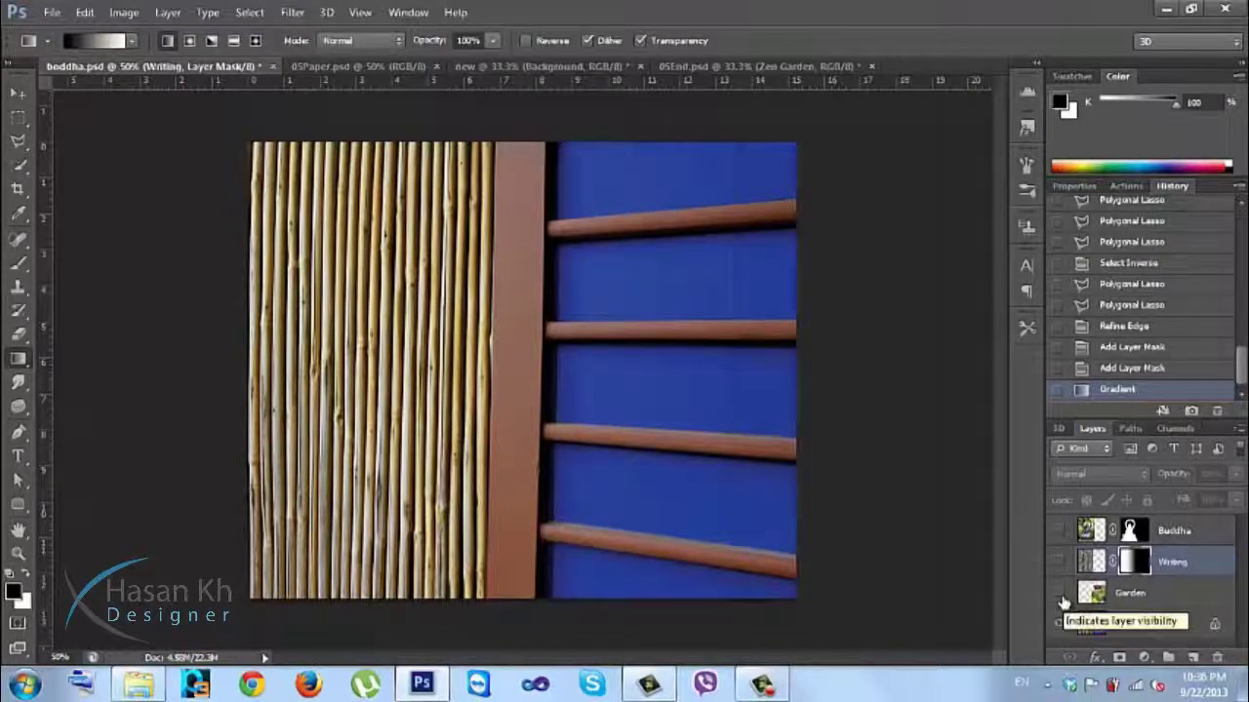
pyautogui.click(1060, 593)
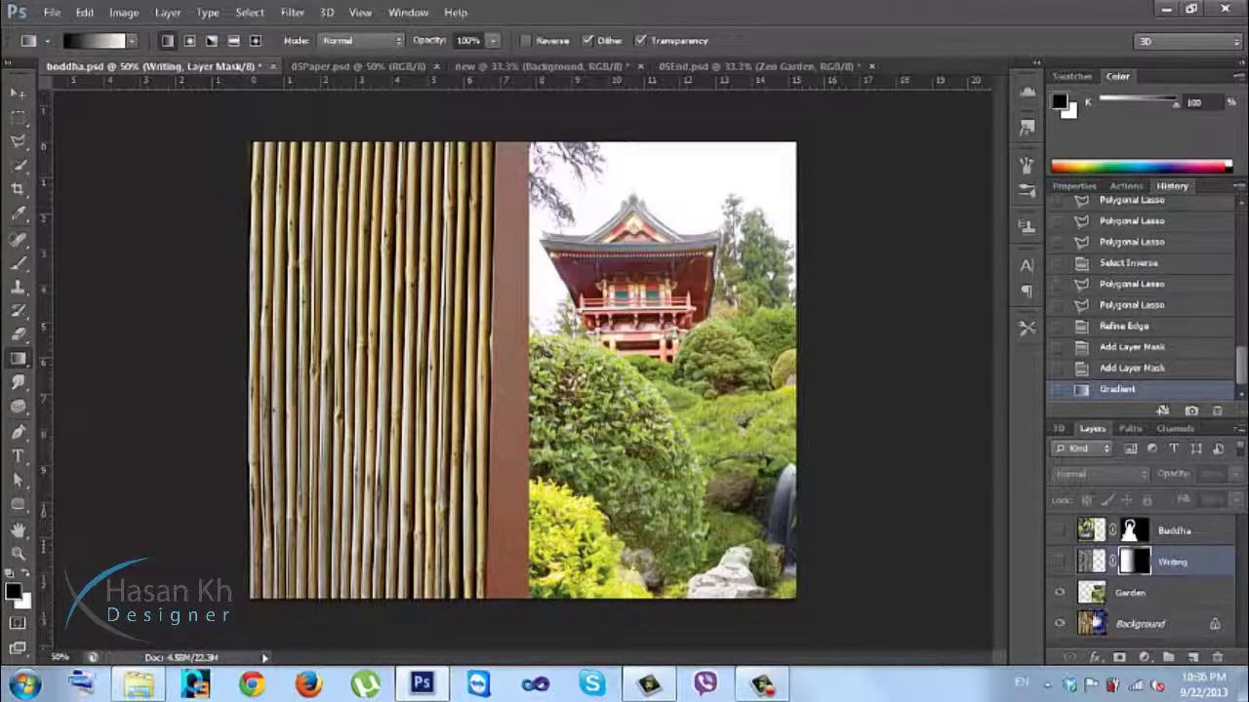
pyautogui.click(1060, 593)
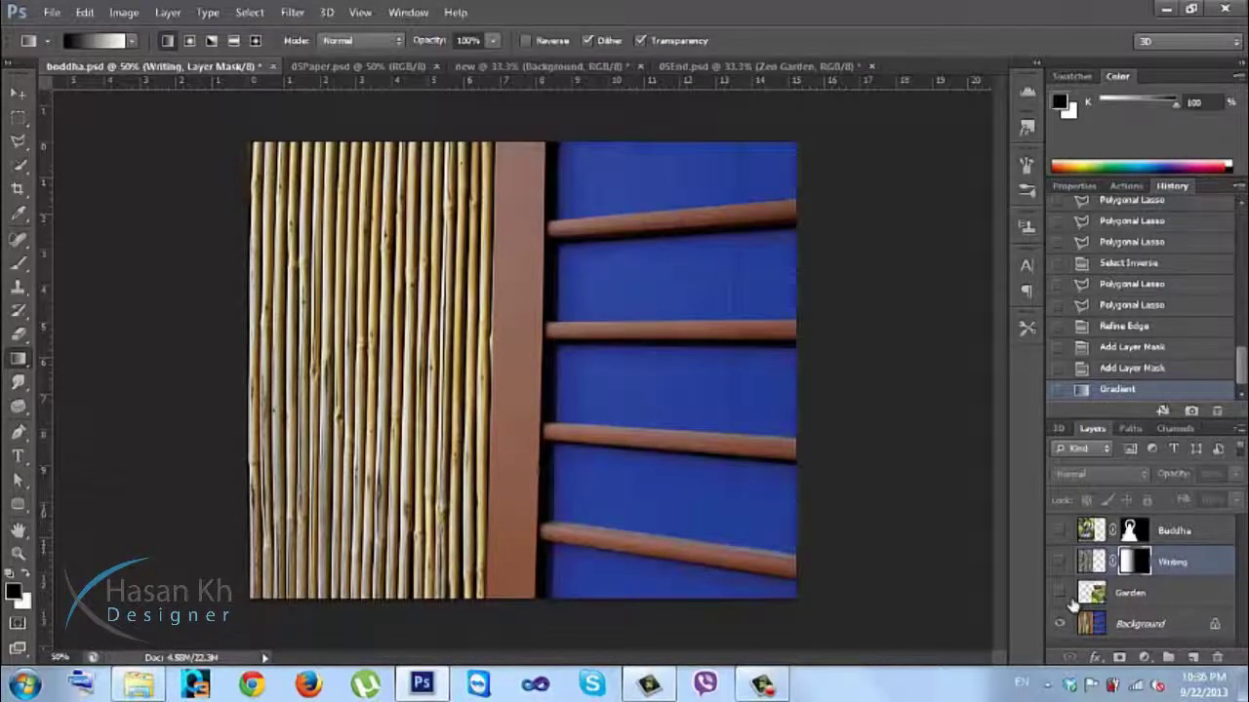
pyautogui.click(1060, 593)
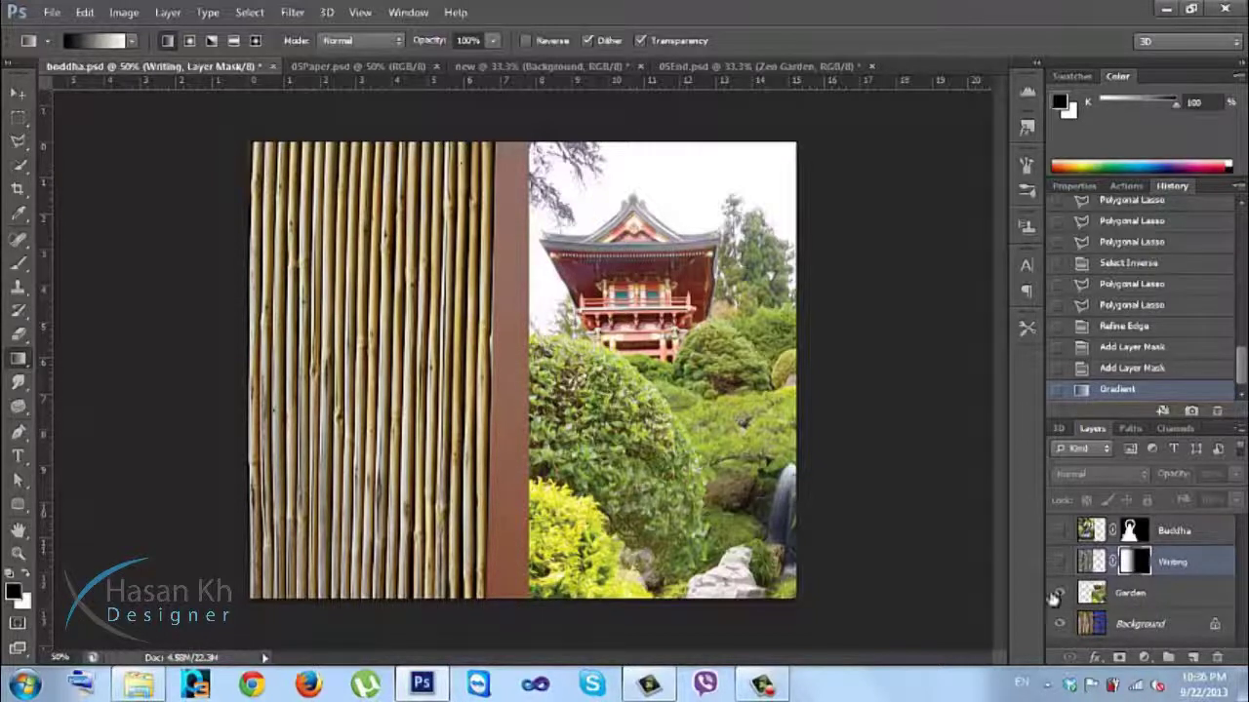
pyautogui.click(1059, 592)
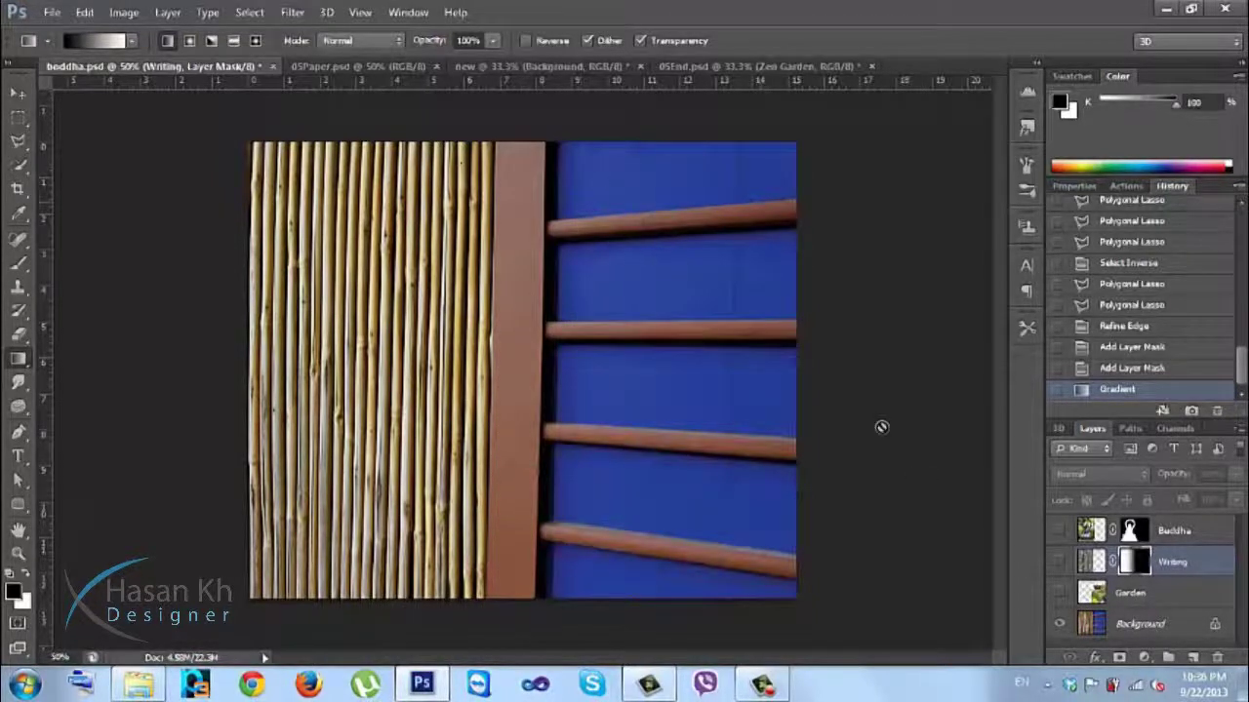
# Step: Select all five blue panels between the wooden bars on the Background layer with Quick Selection
pyautogui.click(1094, 625)
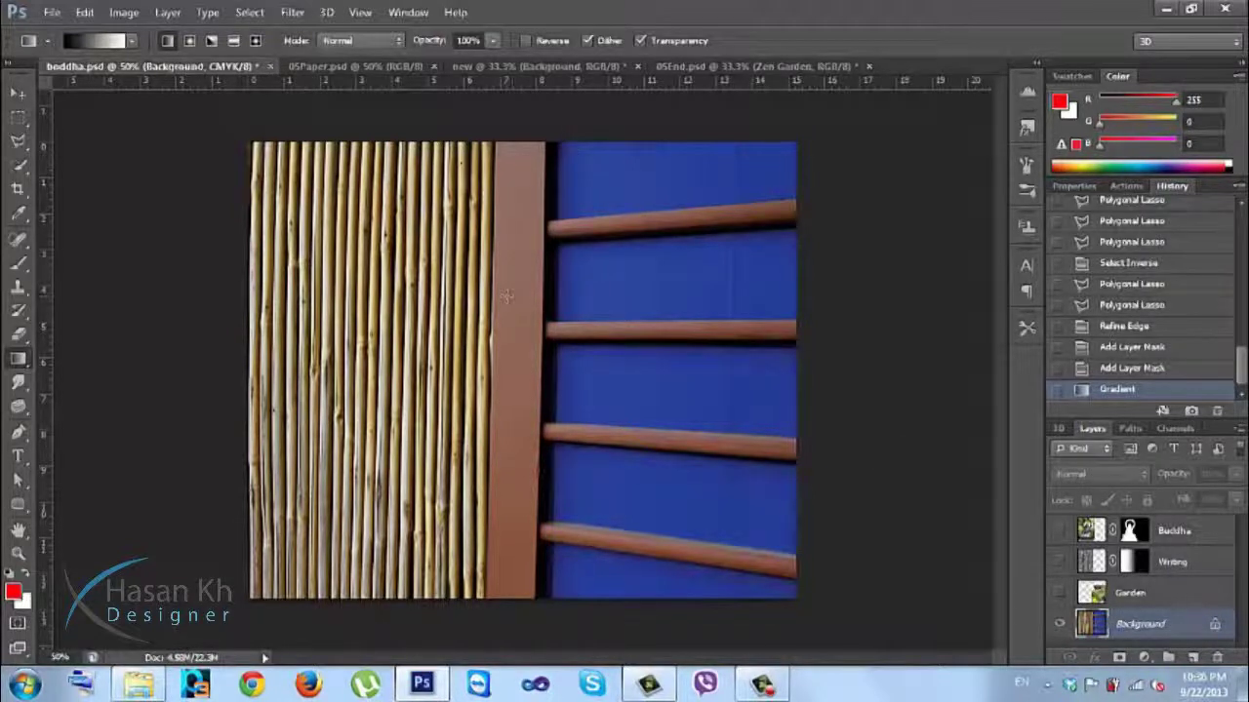
pyautogui.click(17, 167)
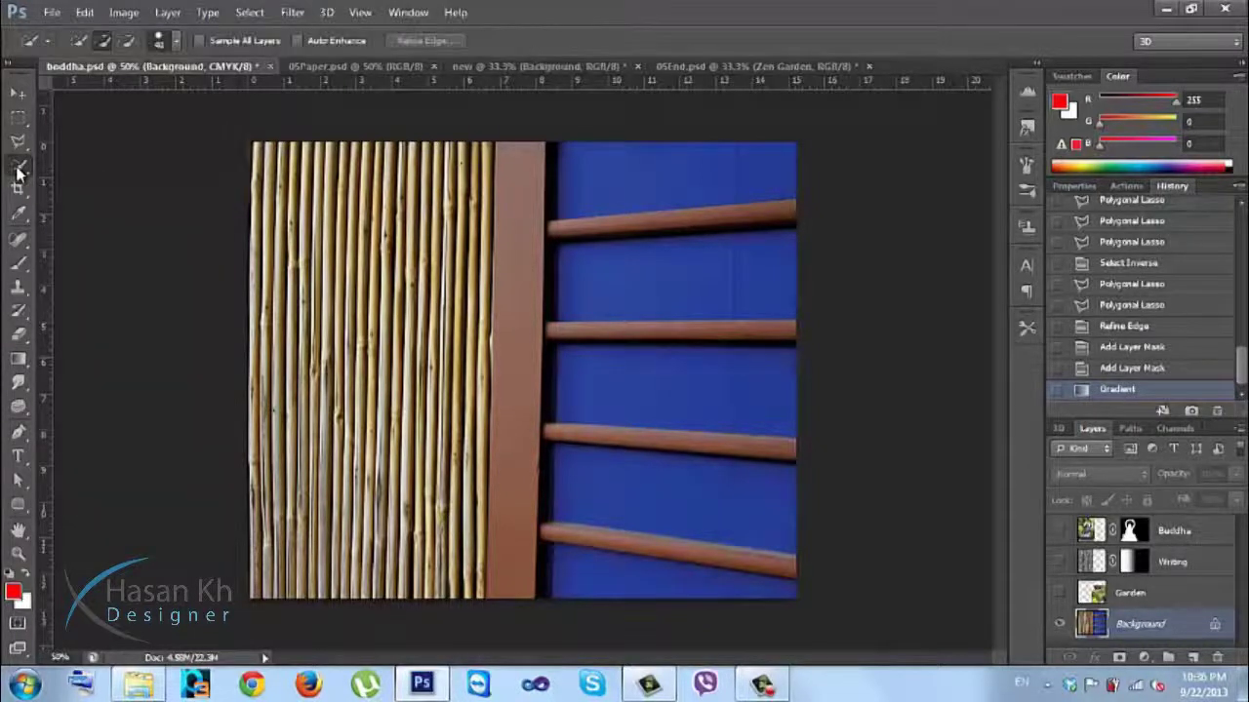
pyautogui.moveTo(683, 180); pyautogui.dragTo(644, 181)
pyautogui.moveTo(644, 273); pyautogui.dragTo(683, 278)
pyautogui.moveTo(673, 390)
pyautogui.mouseDown()
pyautogui.moveTo(624, 429)
pyautogui.moveTo(741, 444)
pyautogui.mouseUp()
pyautogui.moveTo(682, 478); pyautogui.dragTo(674, 498)
pyautogui.moveTo(634, 576); pyautogui.dragTo(722, 580)
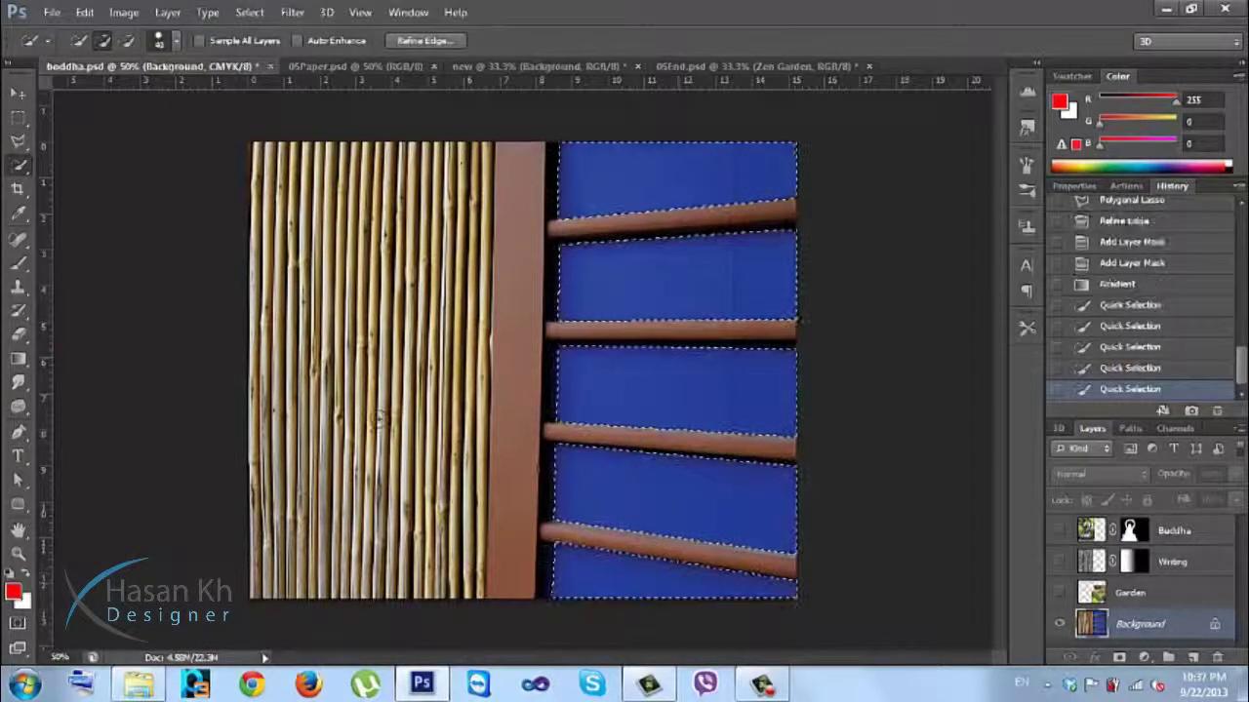
# Step: Add the missed left edge of the uppermost blue panel to the selection with the Polygonal Lasso
pyautogui.click(18, 141)
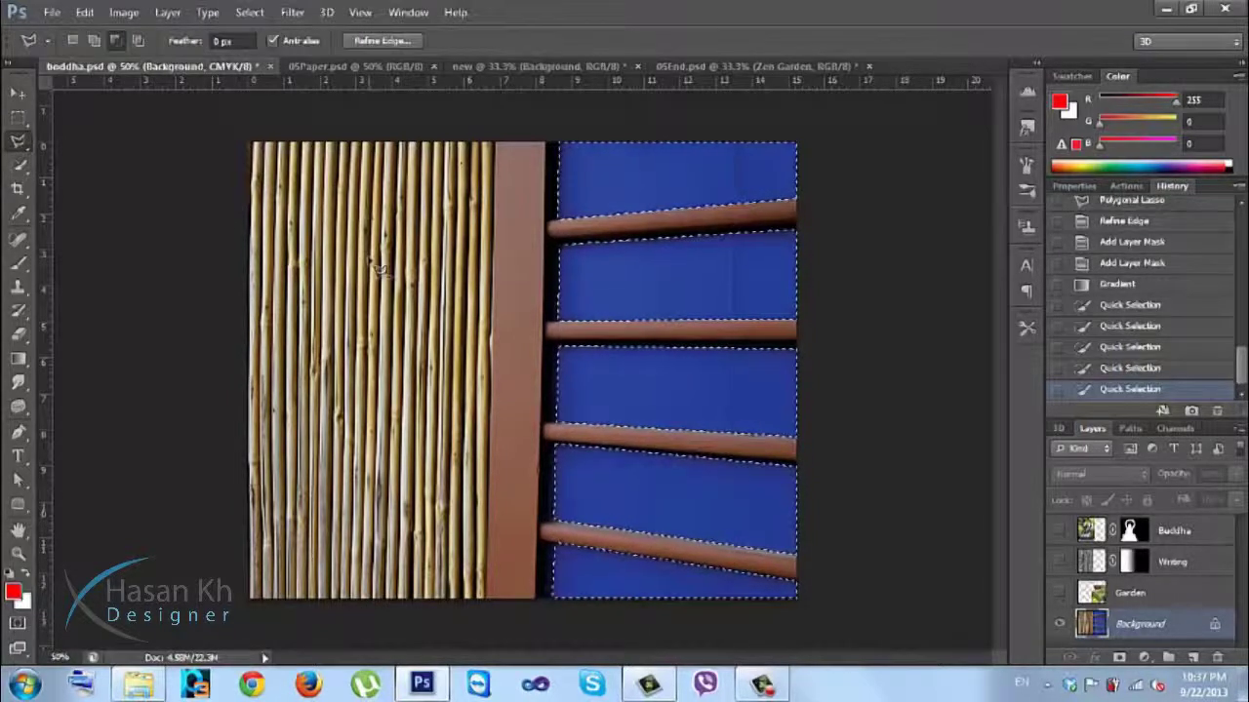
pyautogui.click(93, 40)
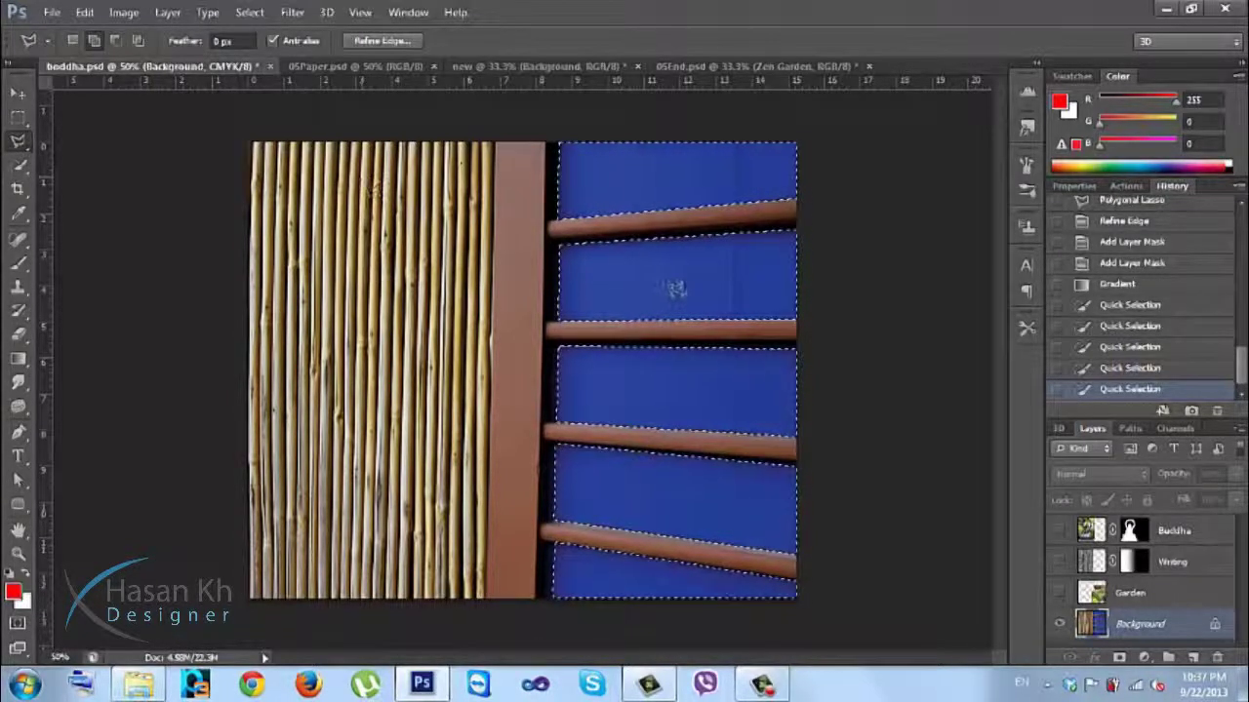
pyautogui.scroll(2, 664, 282)
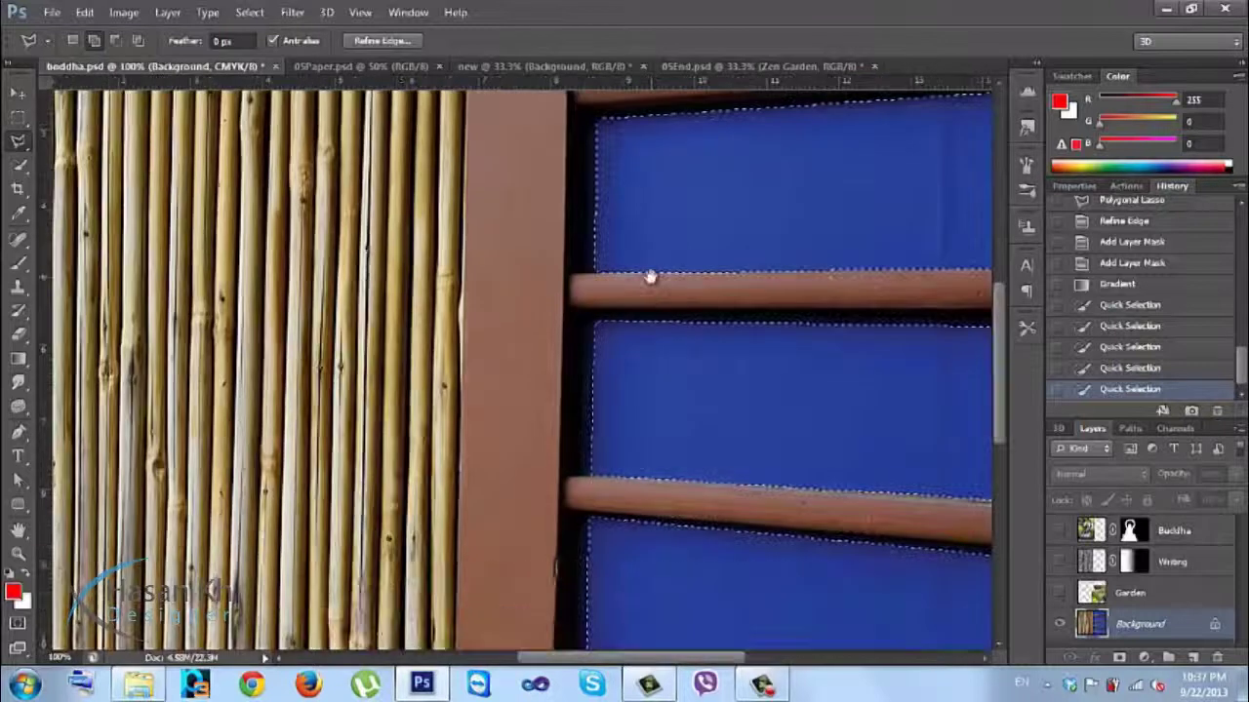
pyautogui.moveTo(650, 278); pyautogui.dragTo(582, 278)
pyautogui.moveTo(566, 557); pyautogui.dragTo(566, 625)
pyautogui.moveTo(649, 284); pyautogui.dragTo(627, 348)
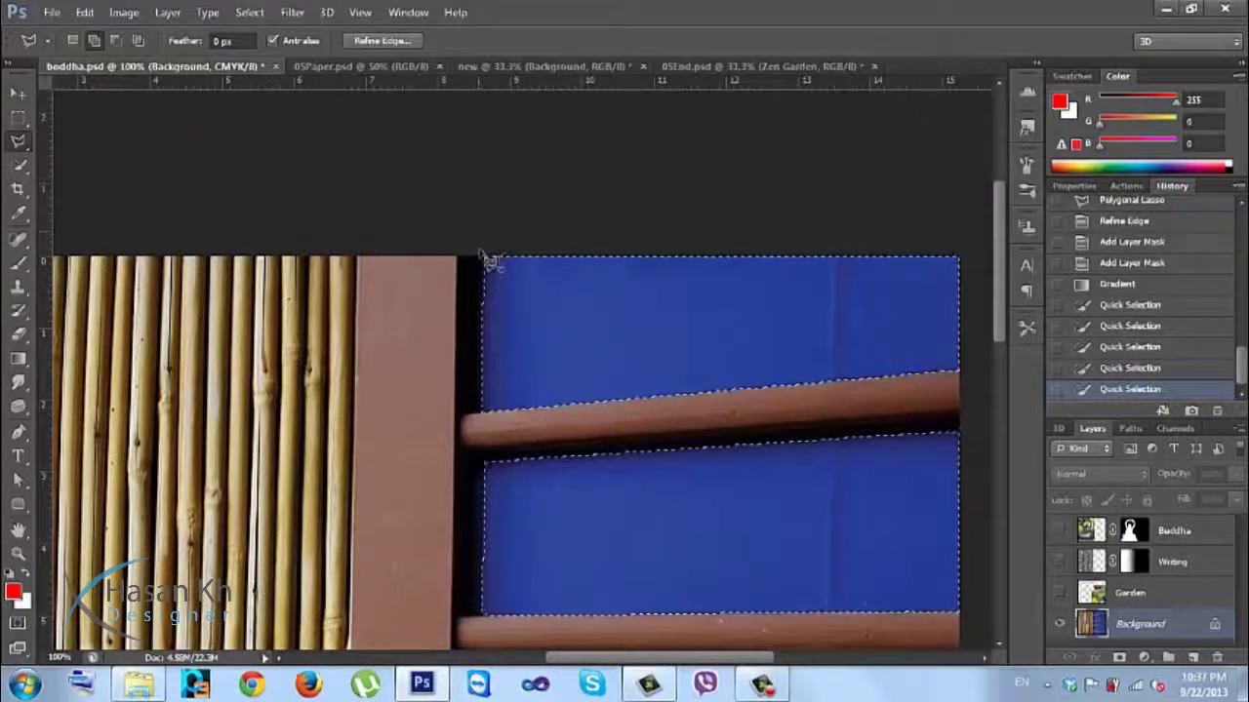
pyautogui.click(482, 257)
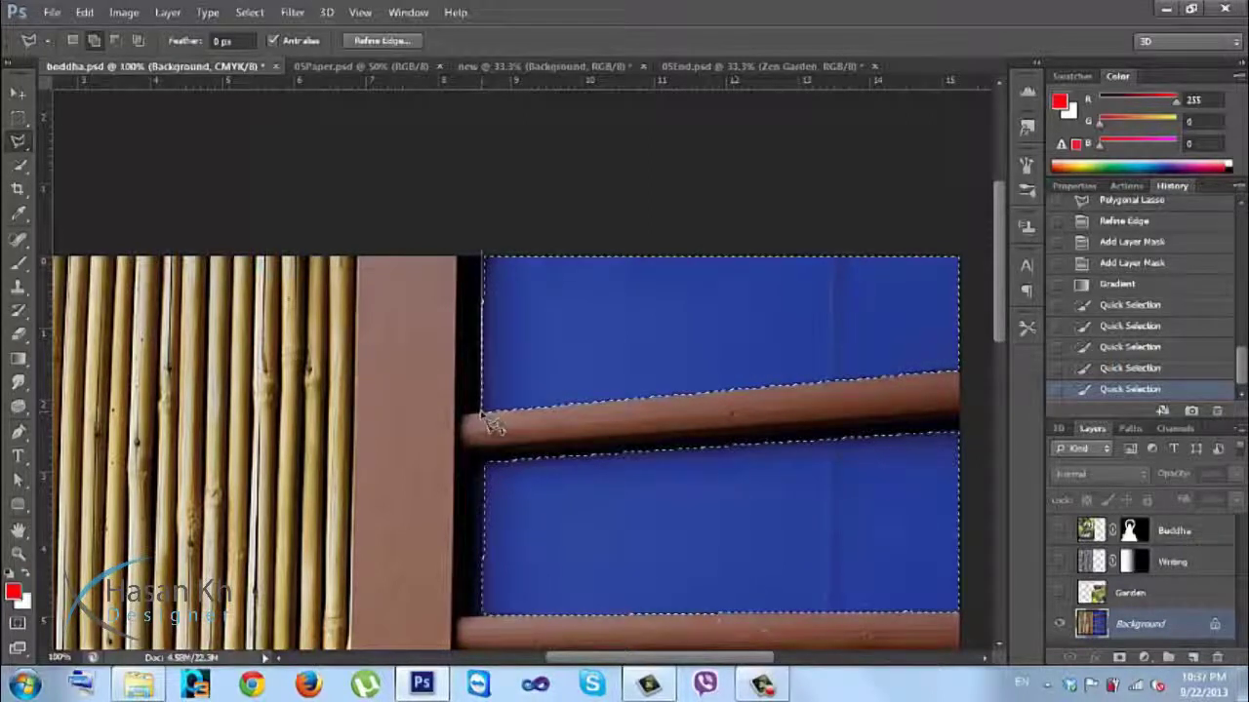
pyautogui.click(484, 410)
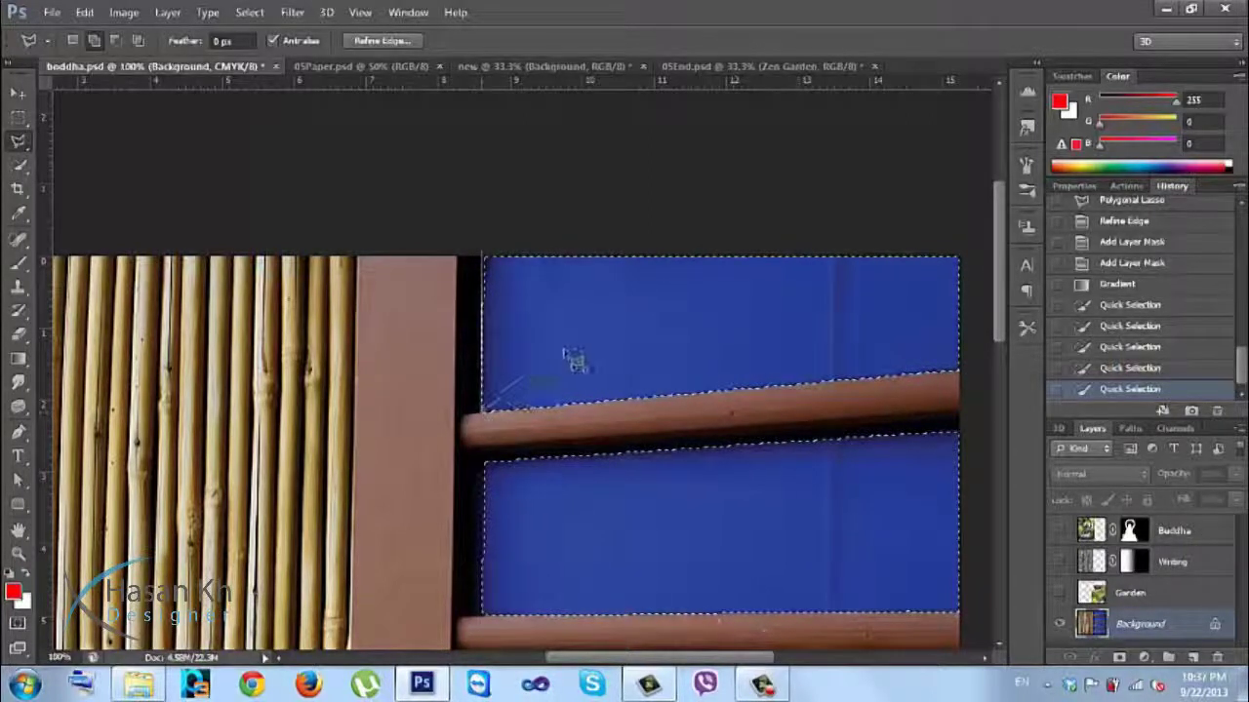
pyautogui.doubleClick(585, 184)
# Step: Add the missed left edge of the second blue panel to the selection with the Polygonal Lasso
pyautogui.moveTo(571, 348); pyautogui.dragTo(554, 130)
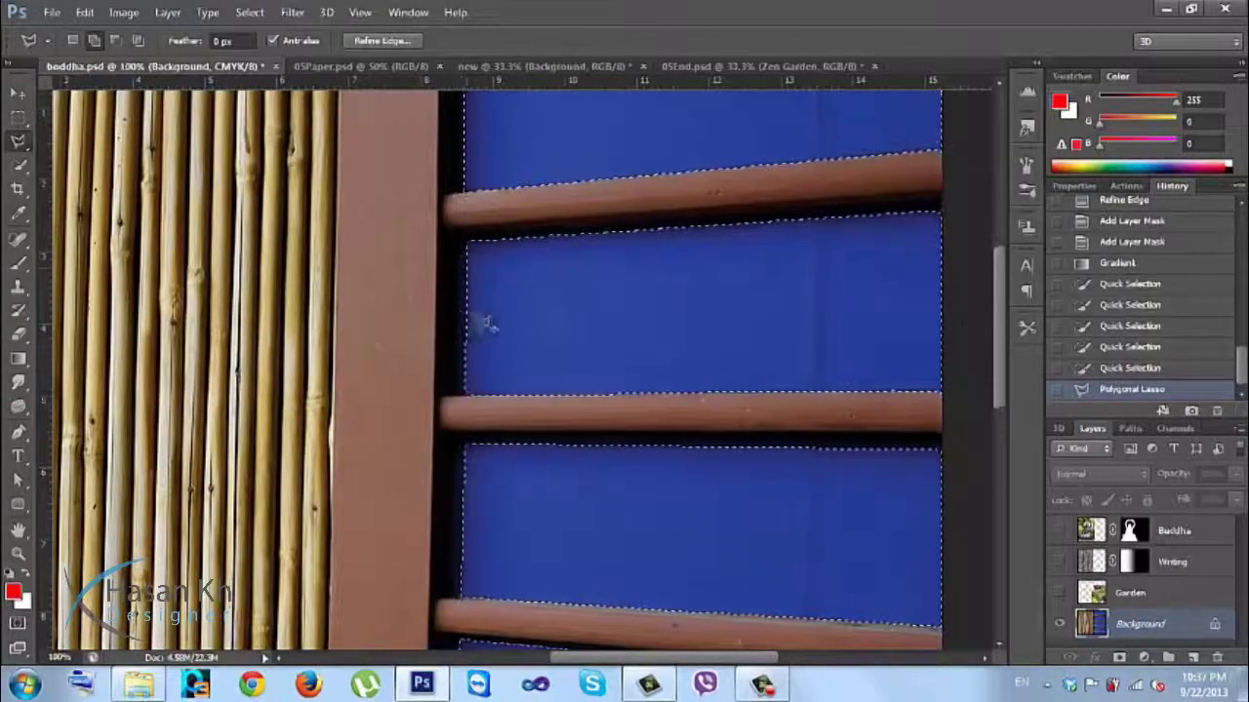
pyautogui.click(463, 244)
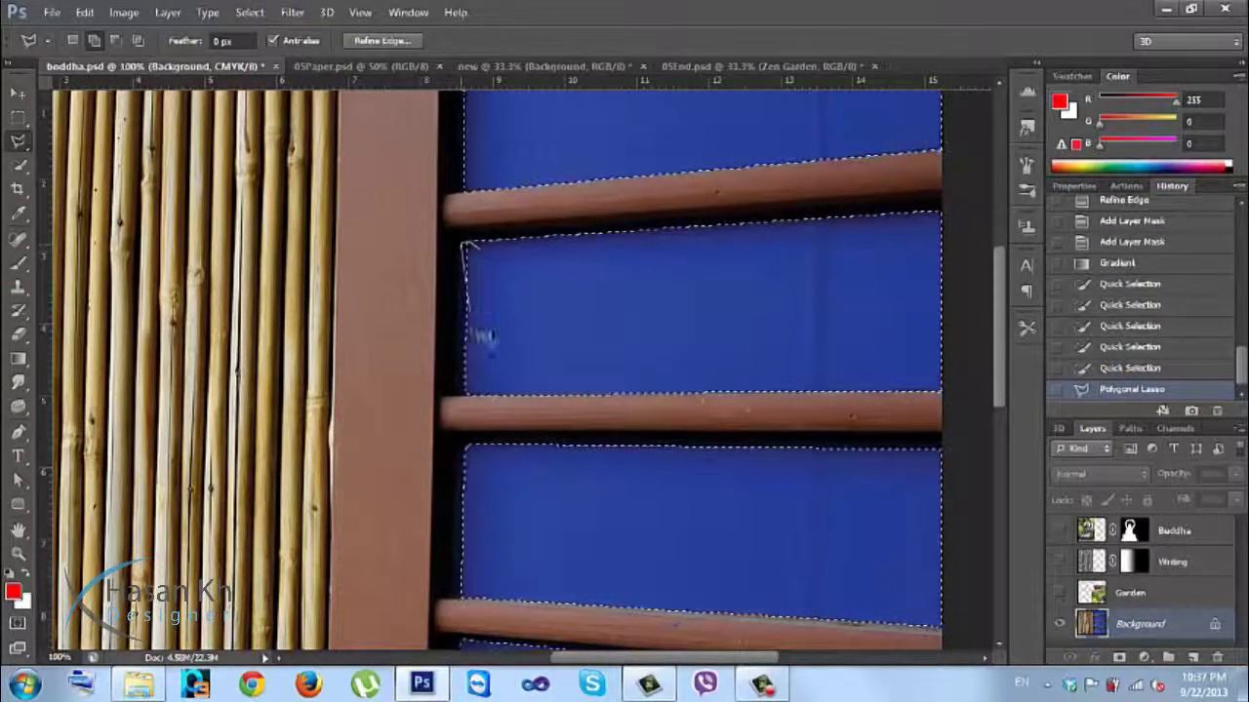
pyautogui.click(464, 398)
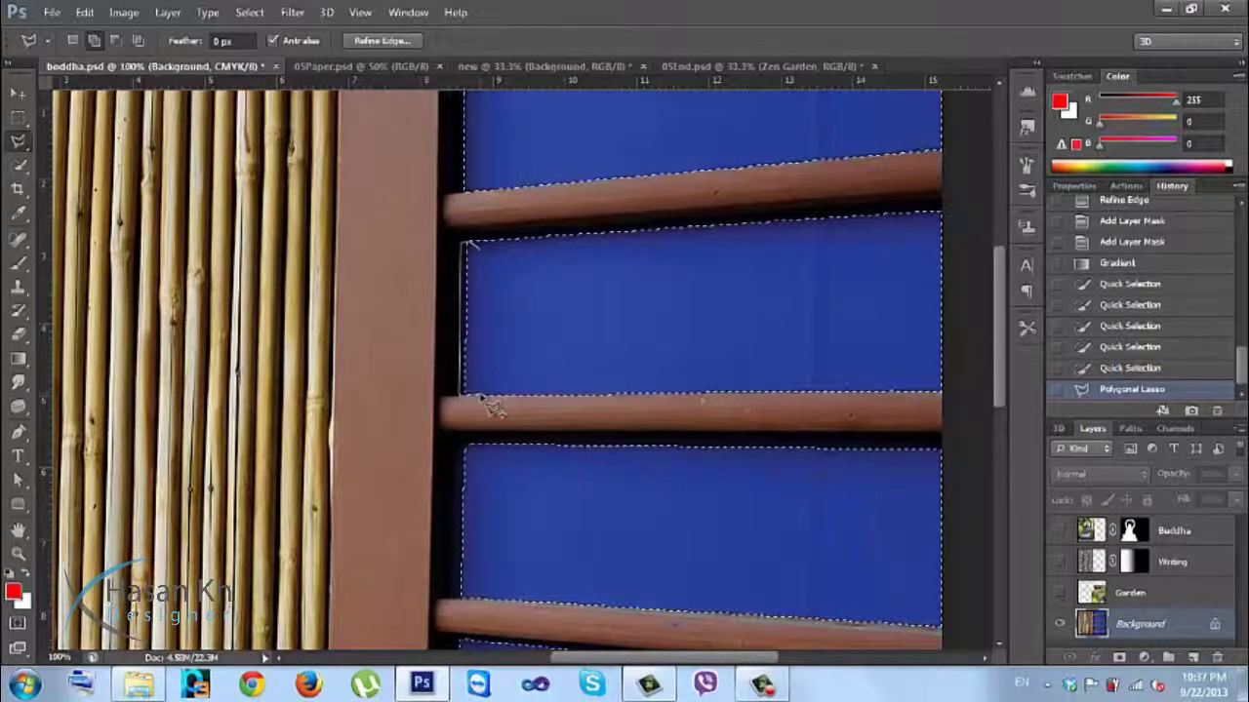
pyautogui.doubleClick(598, 287)
# Step: Straighten the upper edge of the second blue panel's selection by adding a Polygonal Lasso area along it
pyautogui.moveTo(685, 282); pyautogui.dragTo(537, 294)
pyautogui.click(755, 226)
pyautogui.click(280, 257)
pyautogui.click(358, 319)
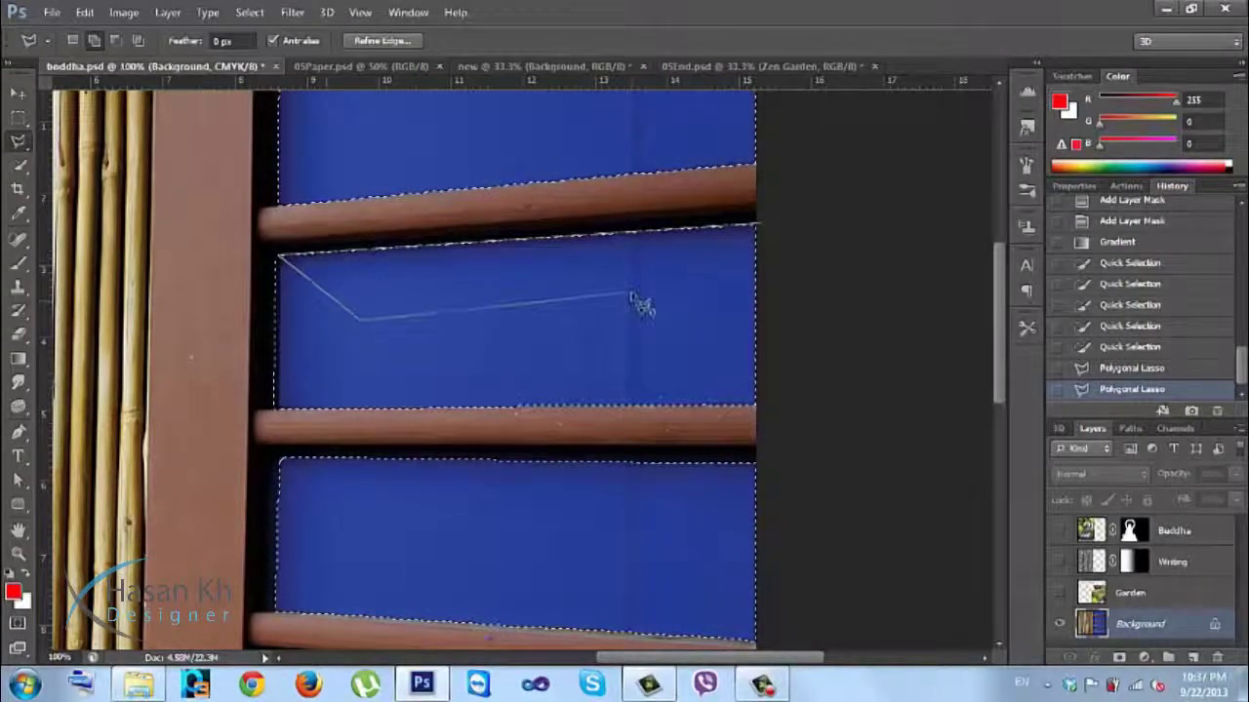
pyautogui.doubleClick(637, 299)
# Step: Outline the third blue panel with the Polygonal Lasso, extending past the canvas edge, to add its missed borders to the selection
pyautogui.scroll(-1, 747, 166)
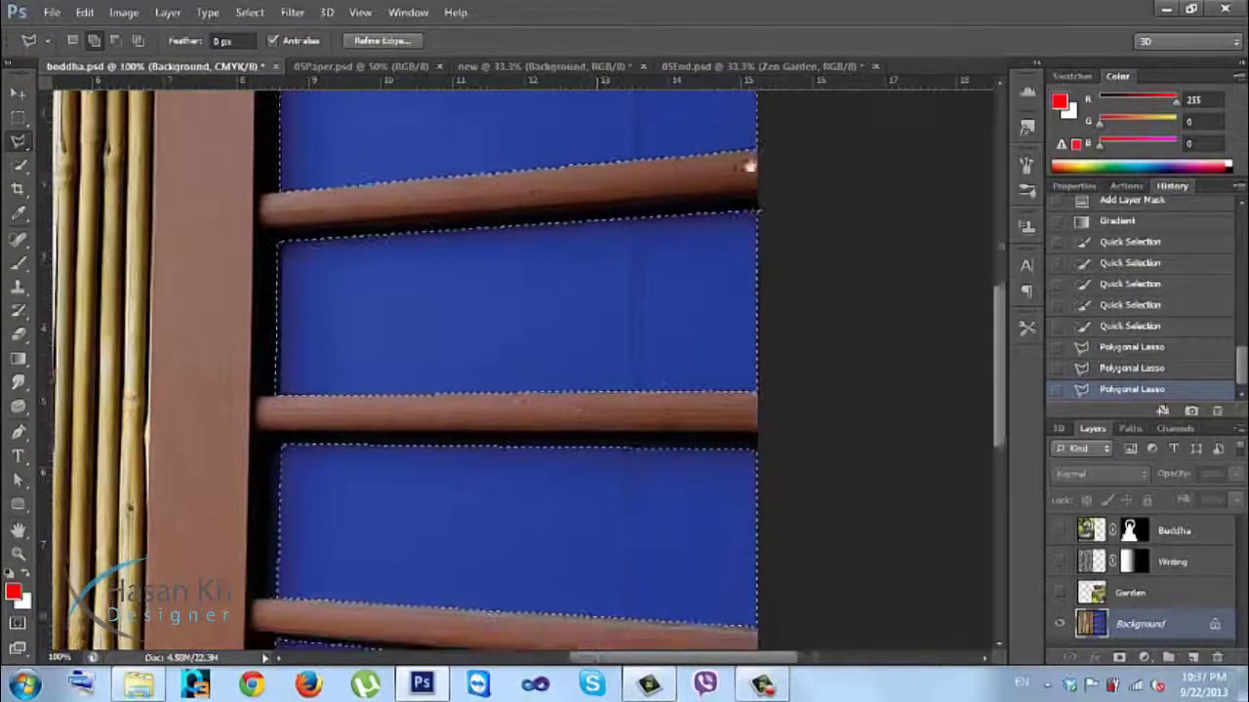
pyautogui.hscroll(-3, 747, 165)
pyautogui.click(938, 251)
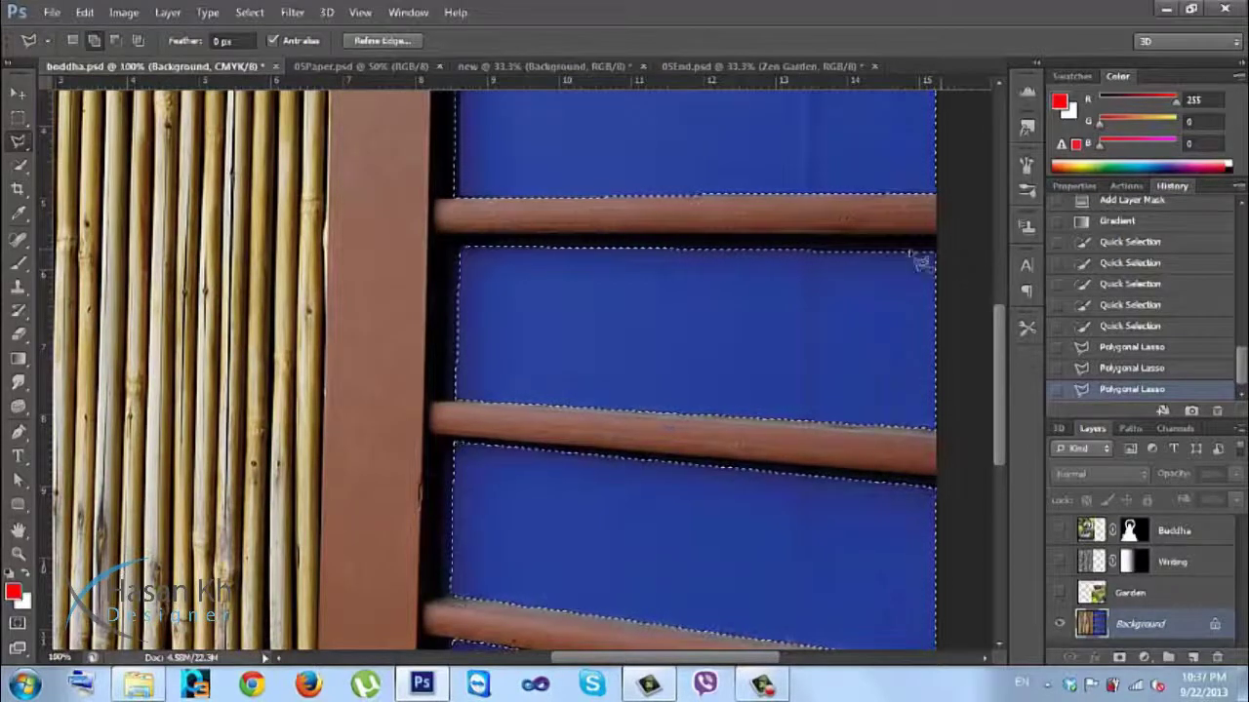
pyautogui.click(460, 248)
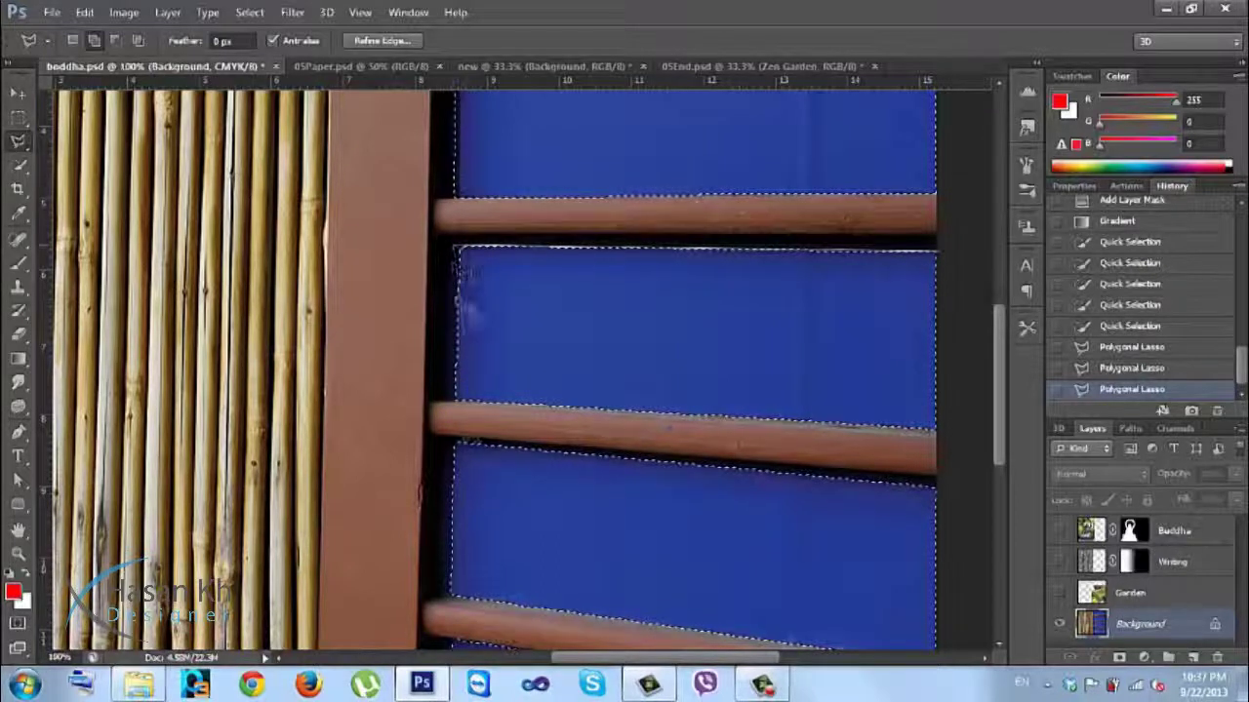
pyautogui.click(452, 404)
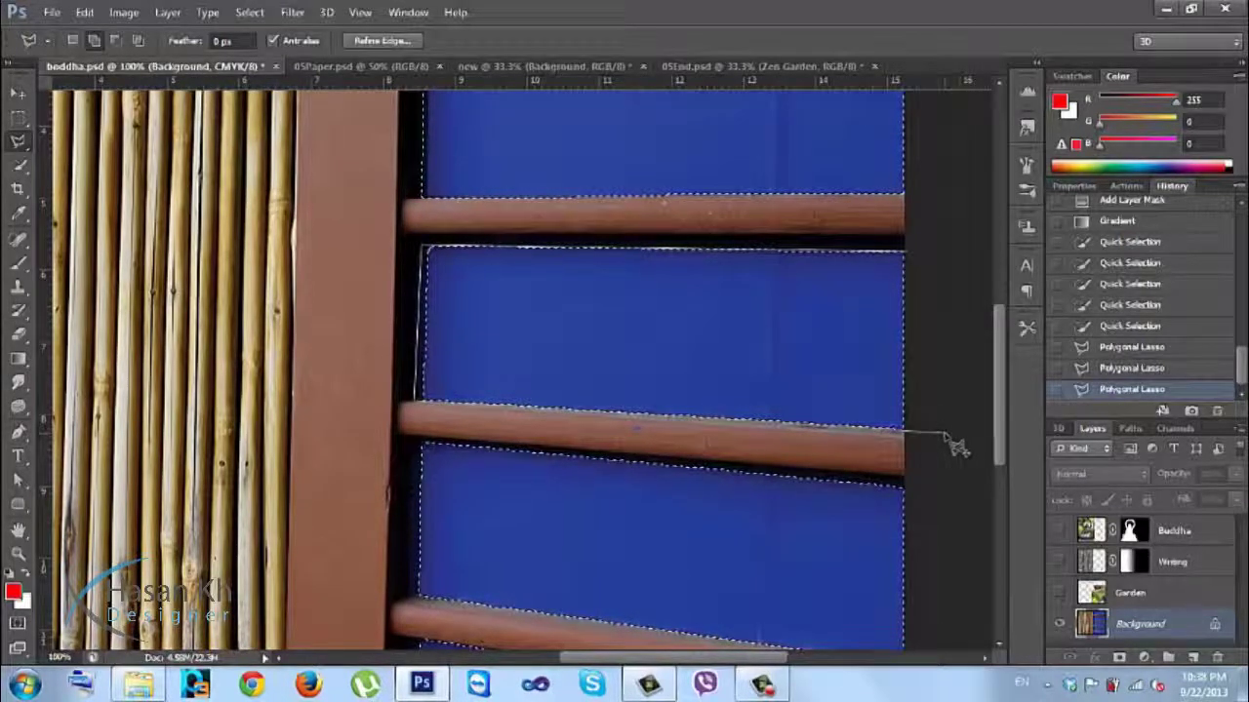
pyautogui.doubleClick(958, 332)
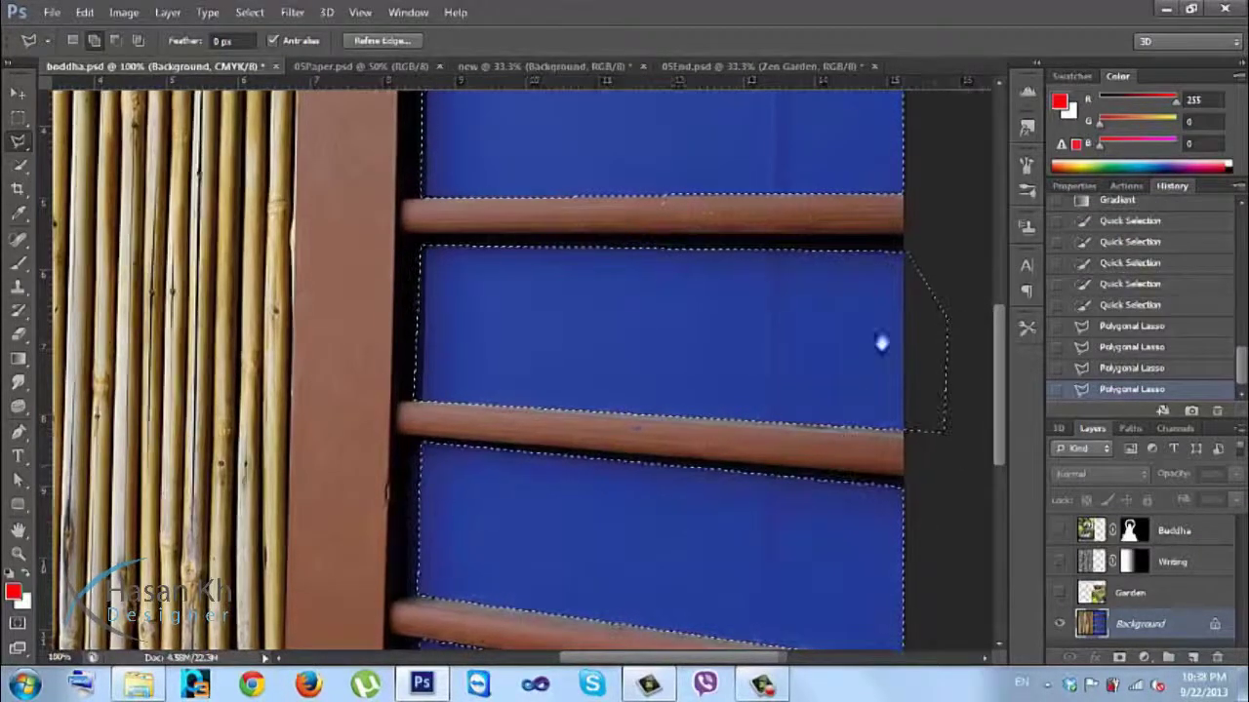
# Step: Add the fourth blue panel's missed left, upper and lower borders to the selection with a Polygonal Lasso outline
pyautogui.moveTo(881, 340); pyautogui.dragTo(925, 221)
pyautogui.hscroll(3, 716, 296)
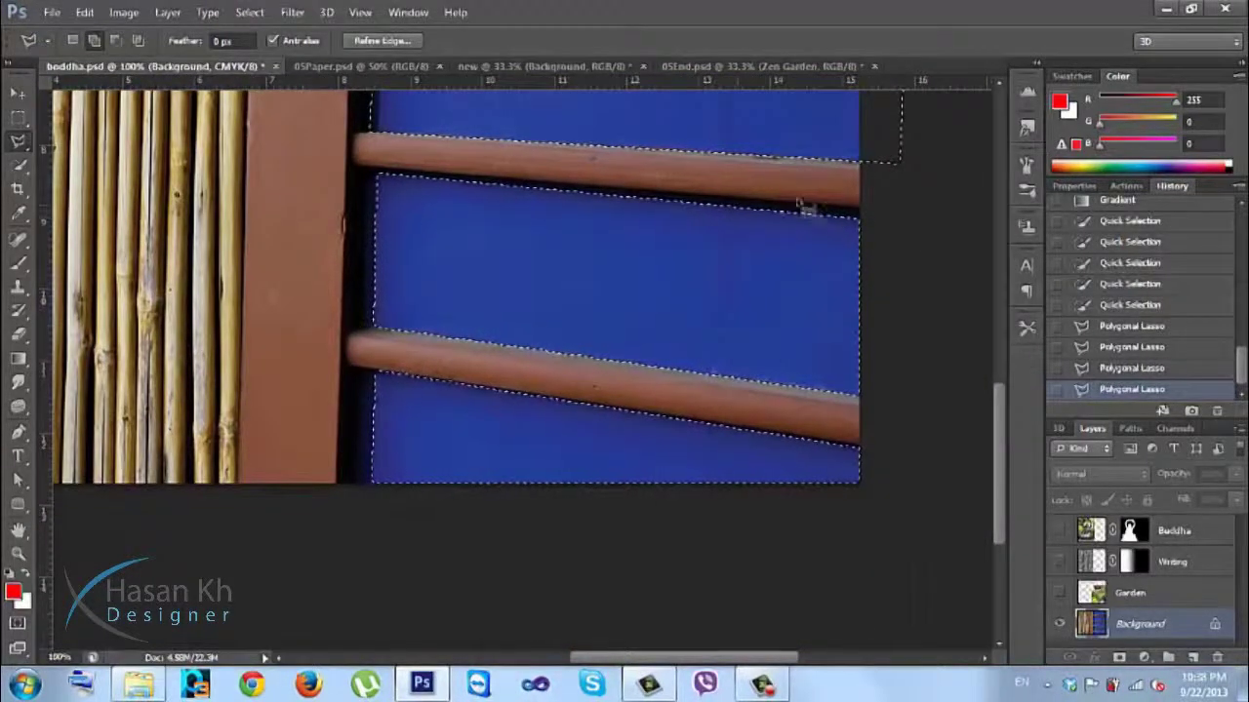
pyautogui.click(370, 174)
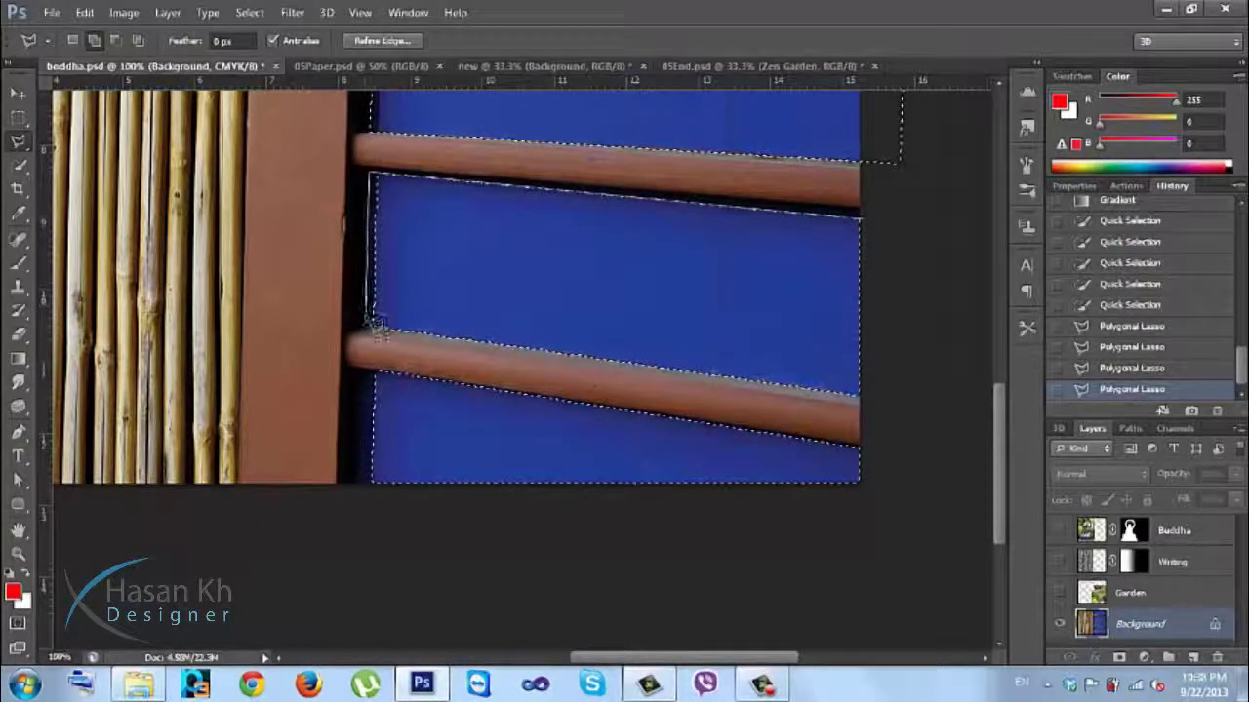
pyautogui.click(371, 332)
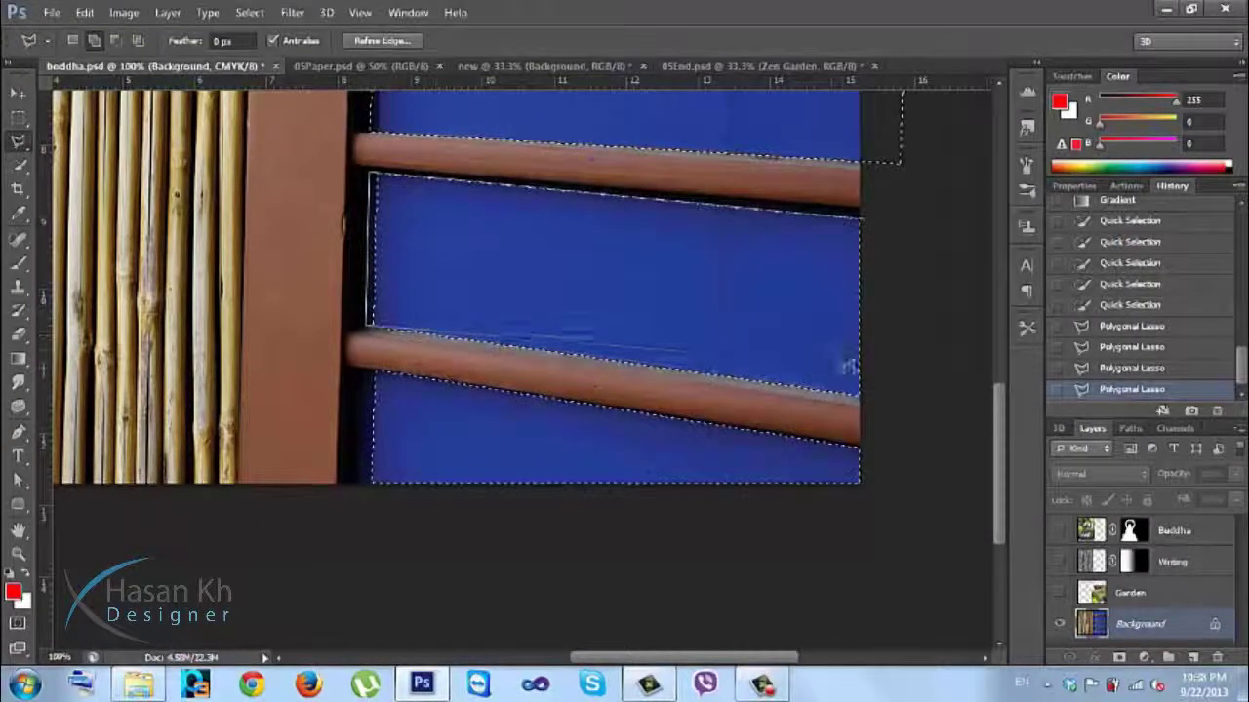
pyautogui.click(904, 404)
pyautogui.click(923, 281)
pyautogui.doubleClick(928, 287)
# Step: Add the missed borders of the lowest blue panel to the selection, tracing the Polygonal Lasso below and beyond the canvas
pyautogui.moveTo(680, 481); pyautogui.dragTo(834, 376)
pyautogui.hscroll(4, 682, 381)
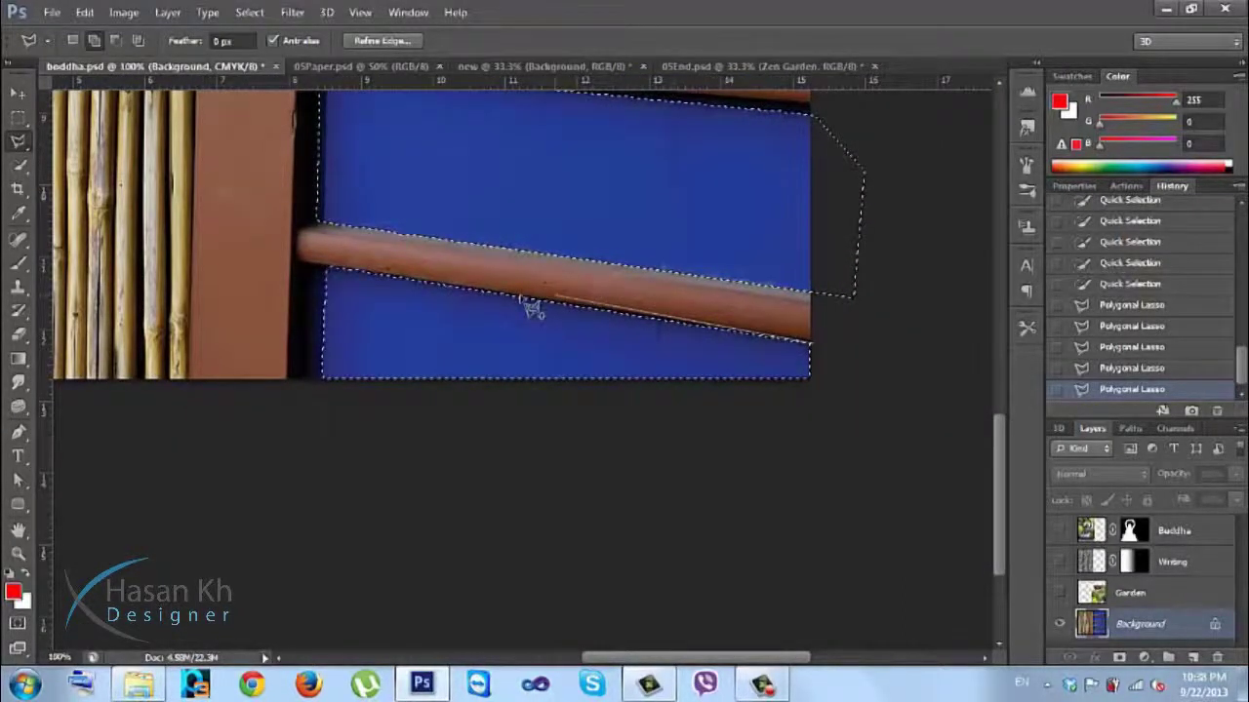
pyautogui.click(312, 265)
pyautogui.click(308, 404)
pyautogui.doubleClick(854, 395)
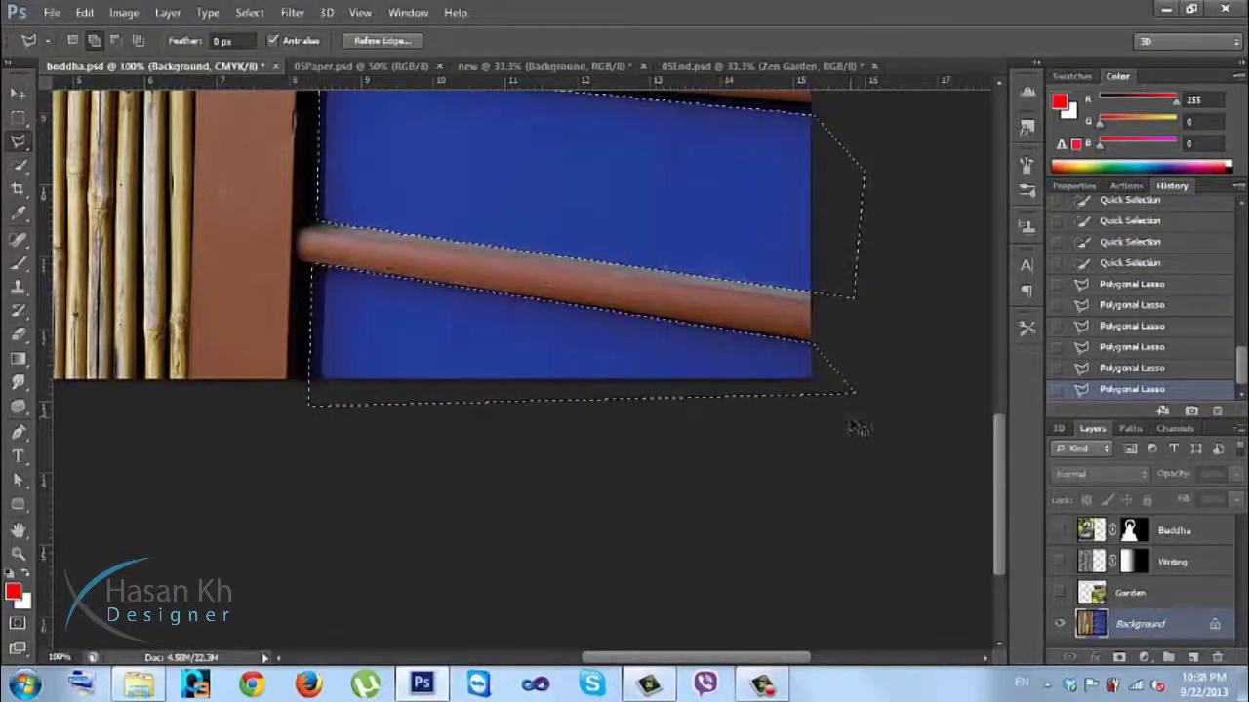
pyautogui.hotkey('ctrl', '-')
pyautogui.hotkey('ctrl', '-')
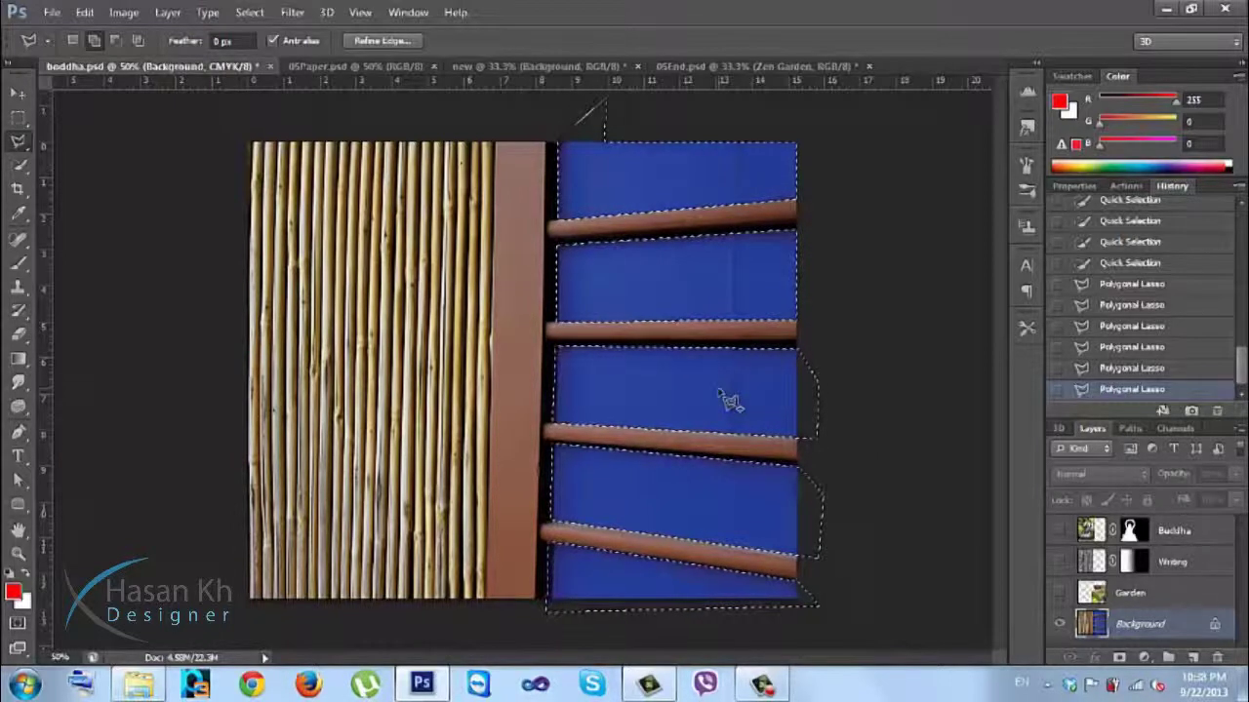
# Step: Show the Garden layer and add a layer mask to it from the blue-panel selection
pyautogui.click(1060, 593)
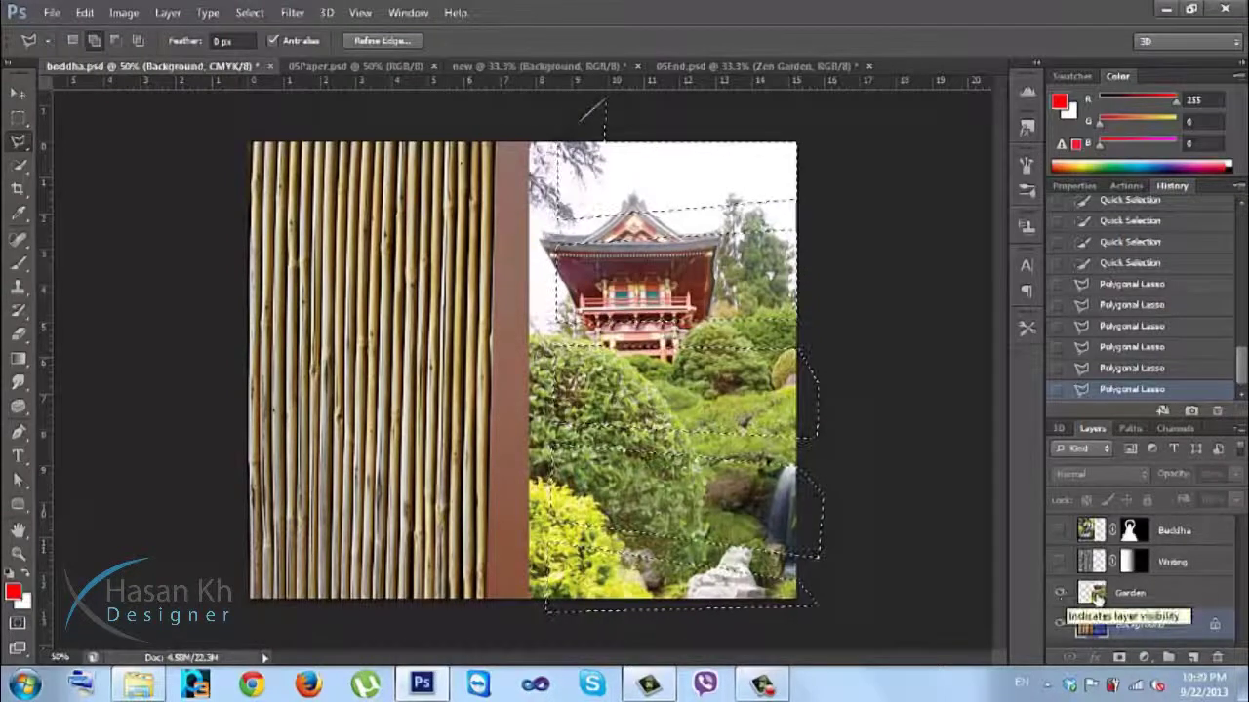
pyautogui.click(1172, 602)
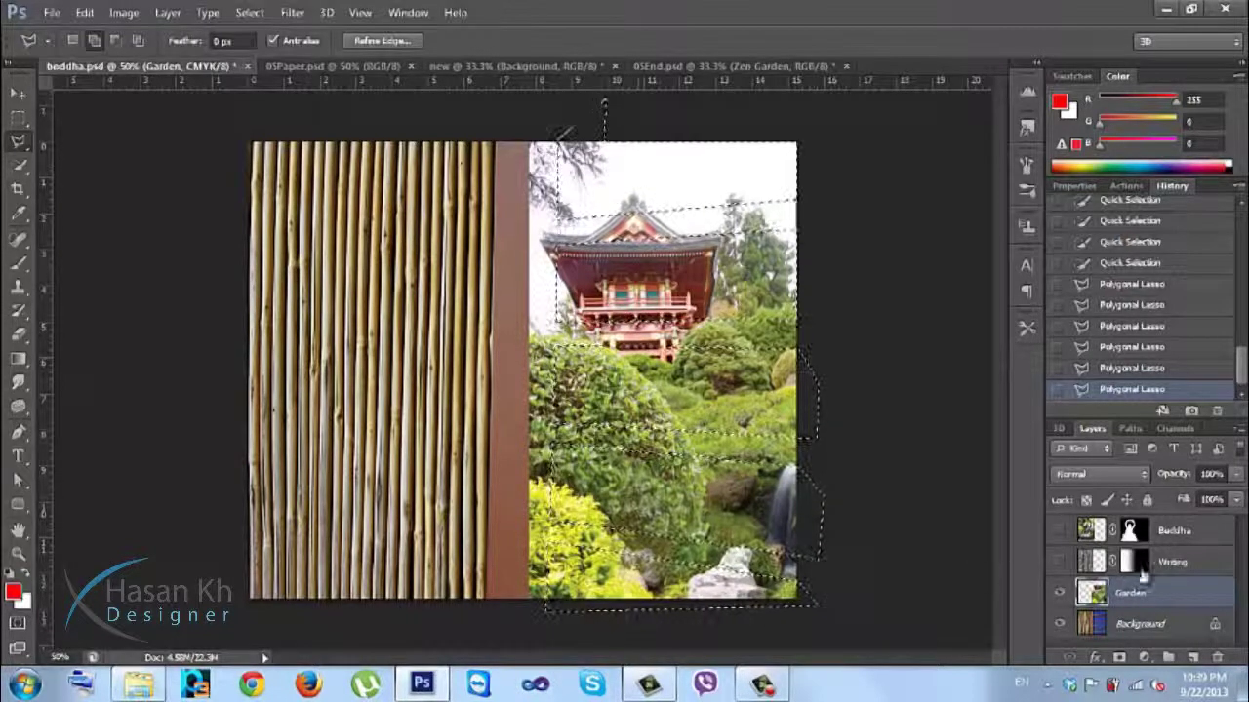
pyautogui.click(1122, 657)
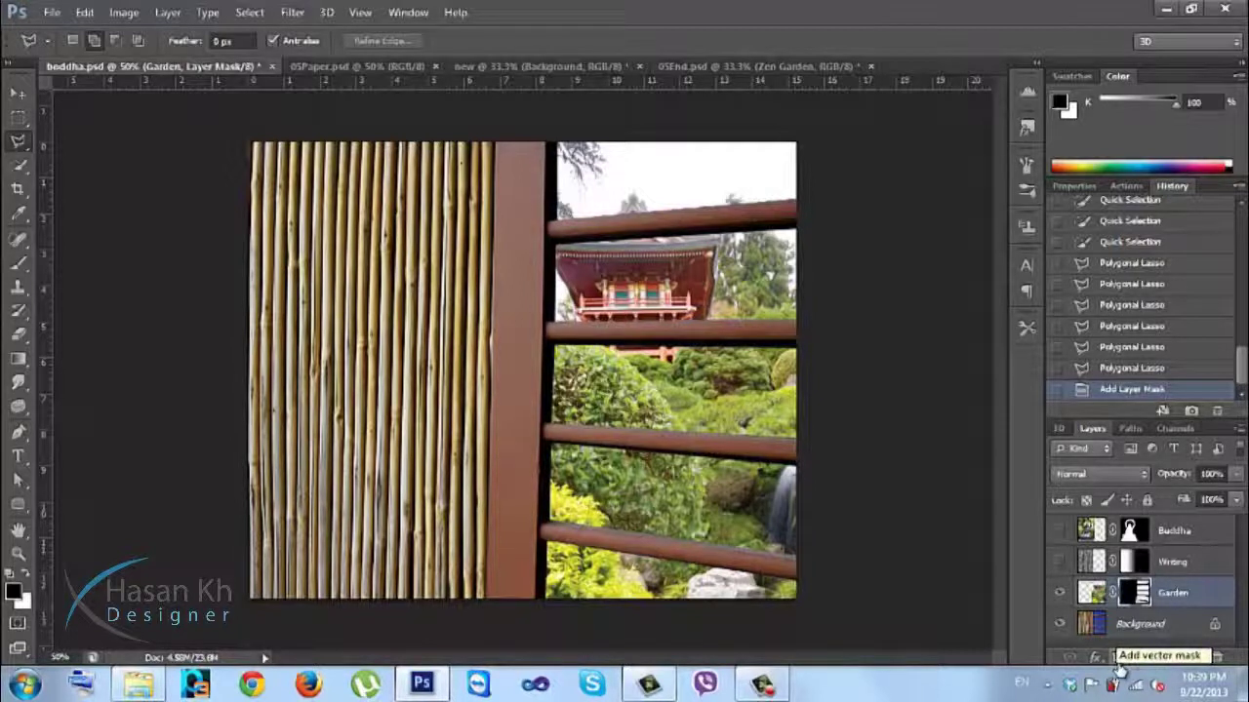
# Step: Delete the Garden layer's mask without applying it
pyautogui.moveTo(1134, 592); pyautogui.dragTo(1223, 660)
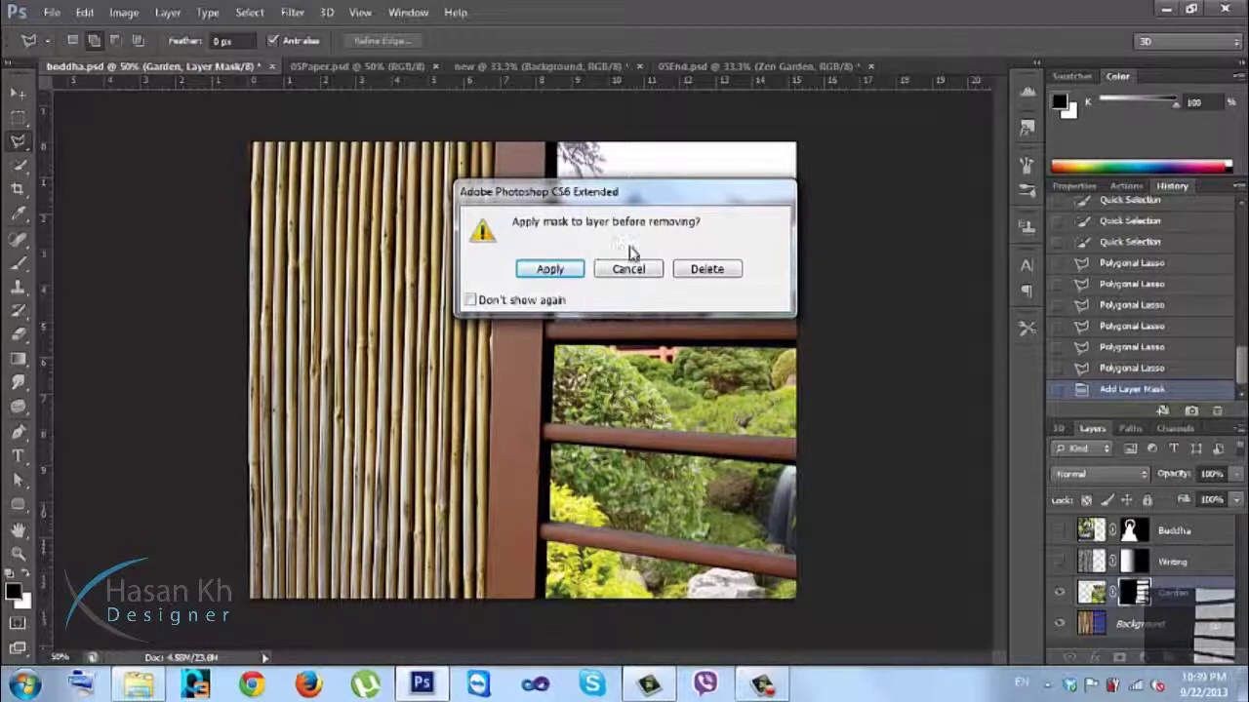
pyautogui.click(704, 273)
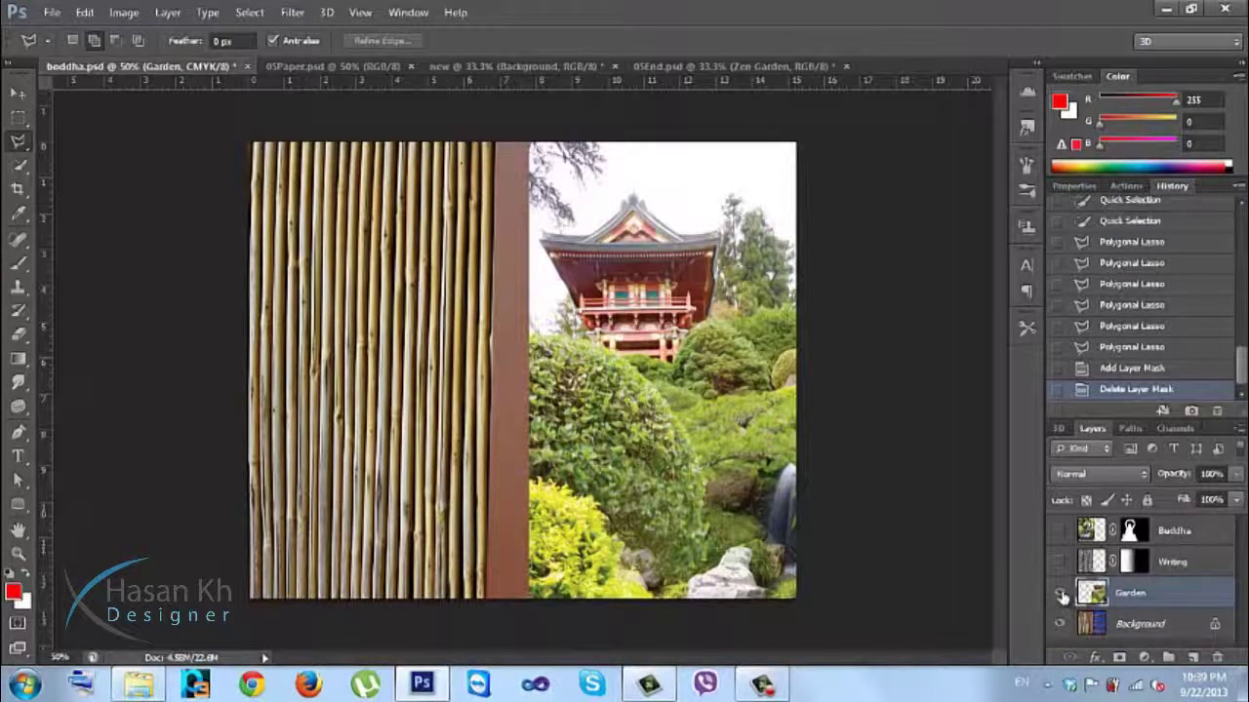
# Step: Step back in the history to the last Polygonal Lasso selection and hide the Garden layer
pyautogui.hotkey('ctrl', 'alt', 'z')
pyautogui.hotkey('ctrl', 'alt', 'z')
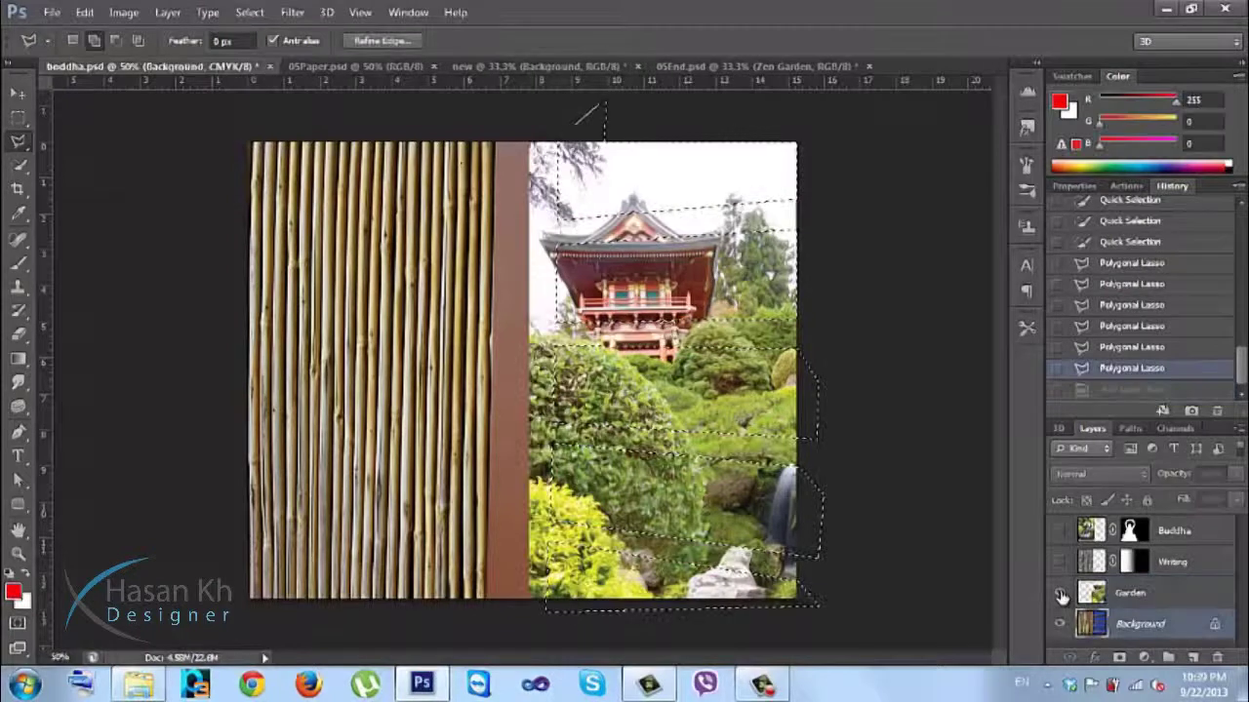
pyautogui.hotkey('ctrl', 'alt', 'z')
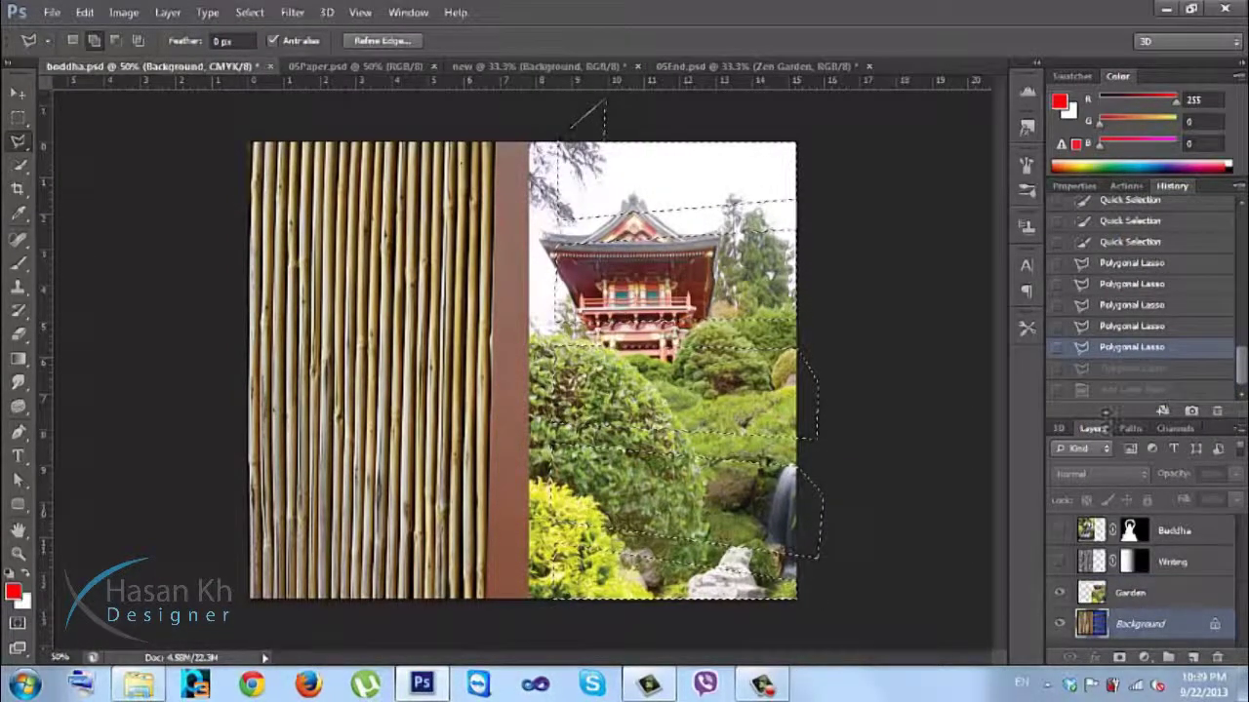
pyautogui.click(1127, 369)
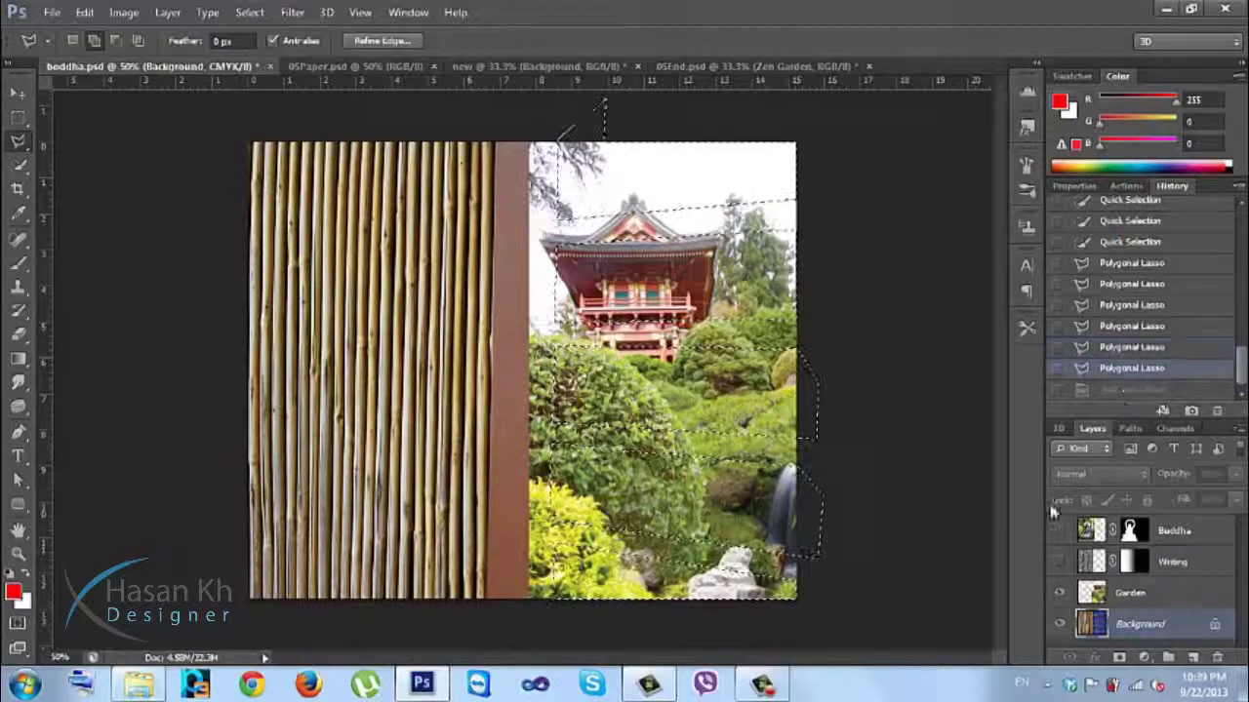
pyautogui.click(1061, 593)
pyautogui.click(1061, 593)
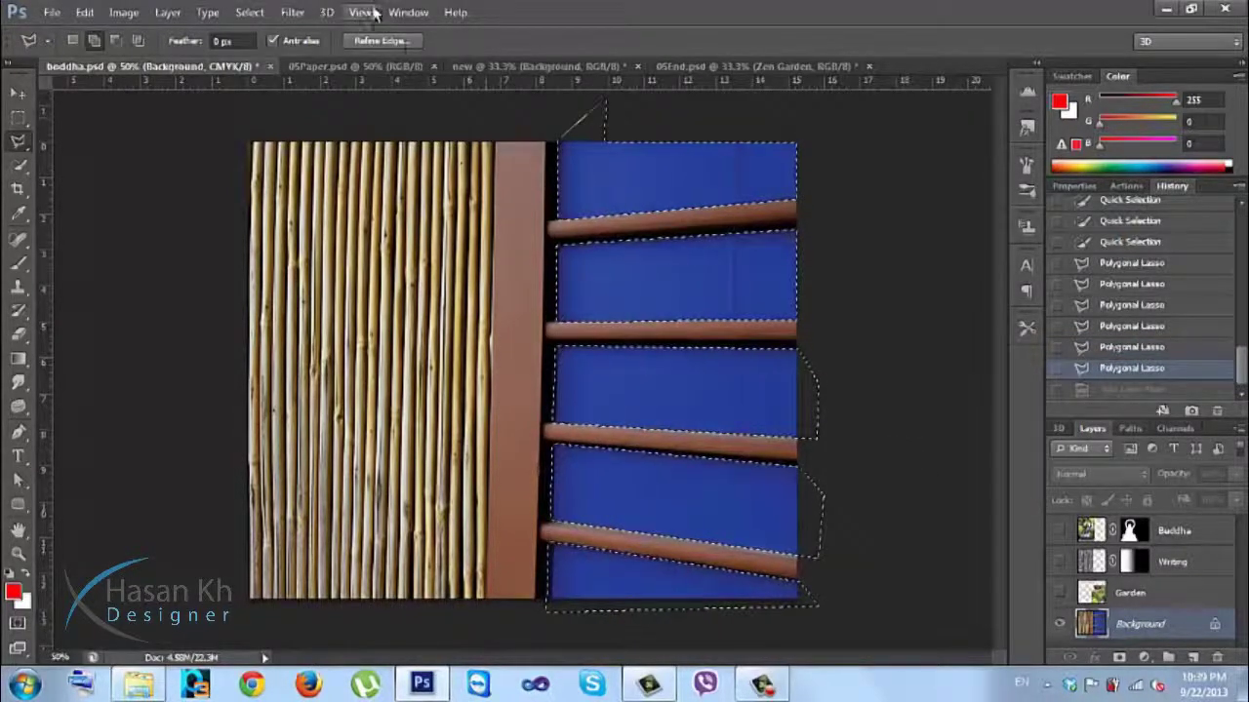
pyautogui.click(381, 41)
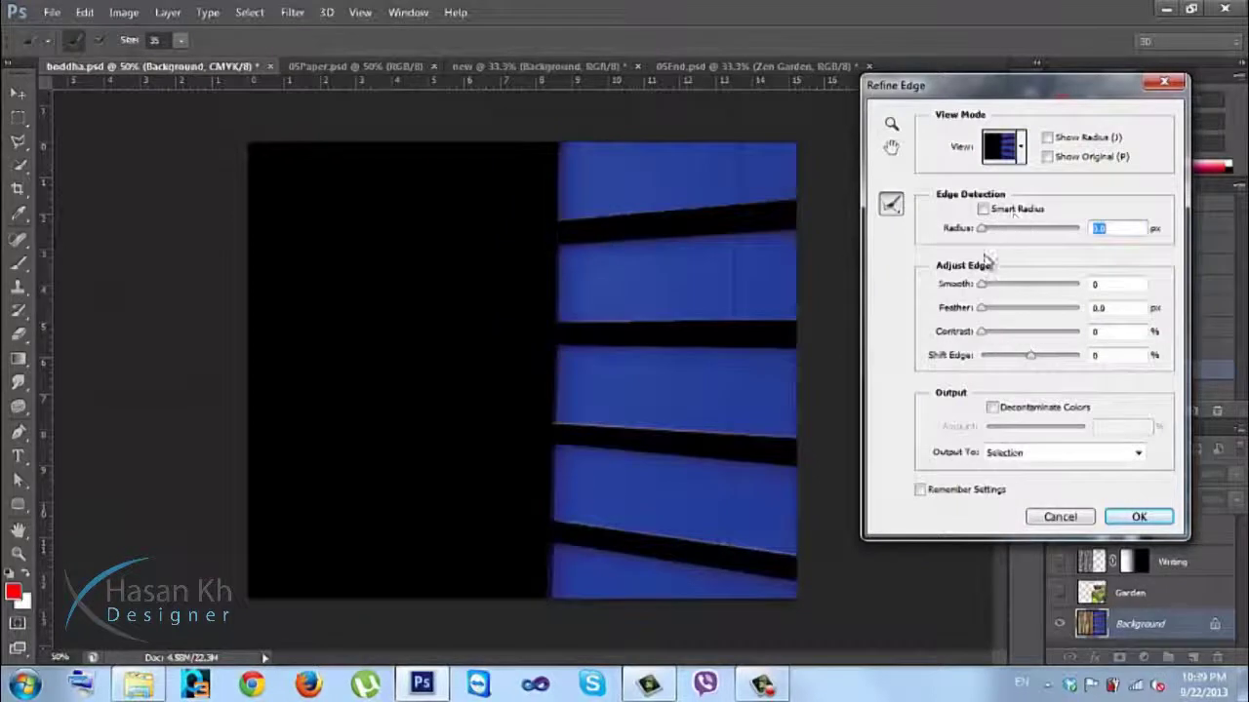
pyautogui.moveTo(983, 284); pyautogui.dragTo(1010, 289)
pyautogui.moveTo(1011, 289); pyautogui.dragTo(1031, 285)
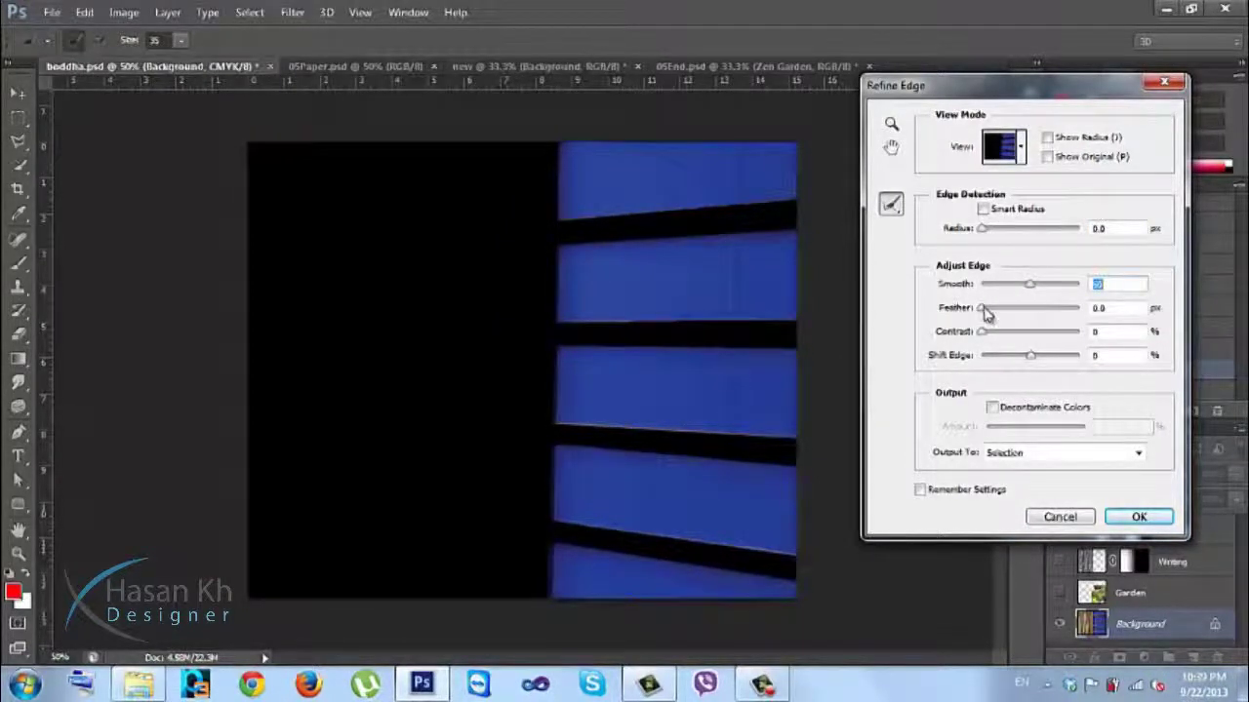
pyautogui.press('Return')
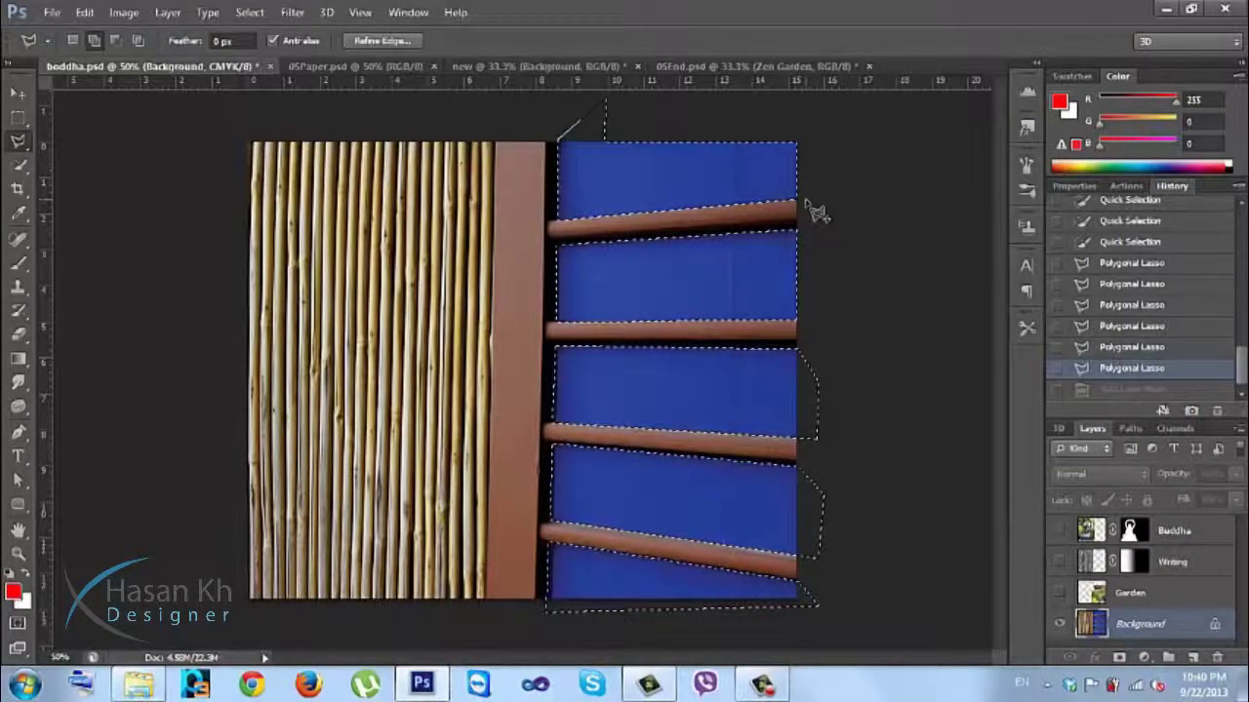
# Step: Extend the uppermost blue panel's selection with a Polygonal Lasso outline along its lower edge and out beyond the canvas
pyautogui.click(559, 219)
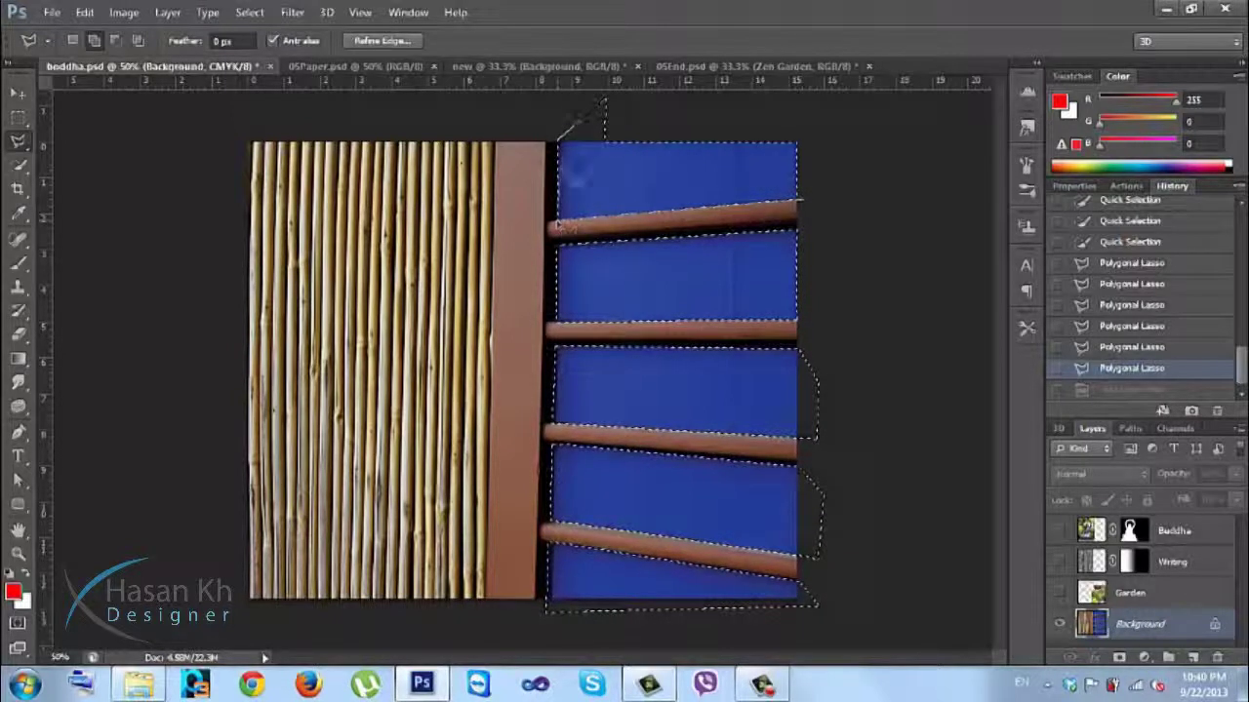
pyautogui.click(724, 112)
pyautogui.click(871, 119)
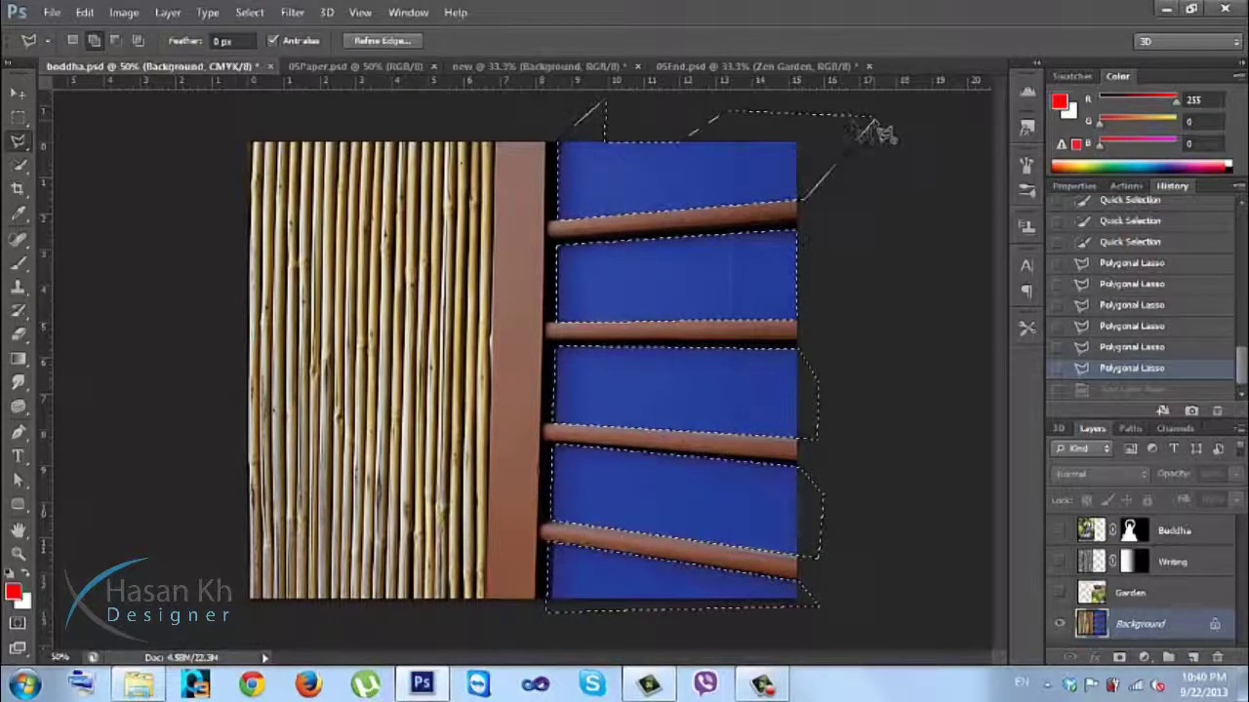
pyautogui.doubleClick(683, 133)
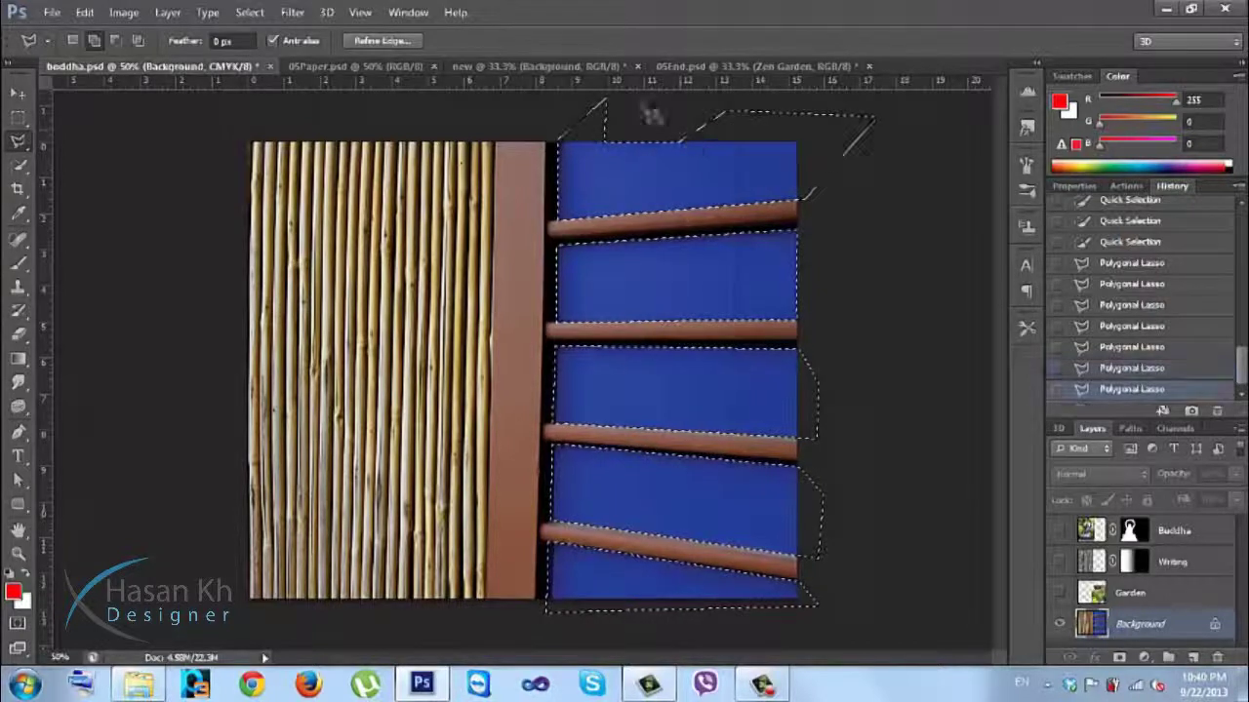
# Step: Refine the selection's edge with Smooth 25 and a slight feather, output as a selection
pyautogui.click(411, 43)
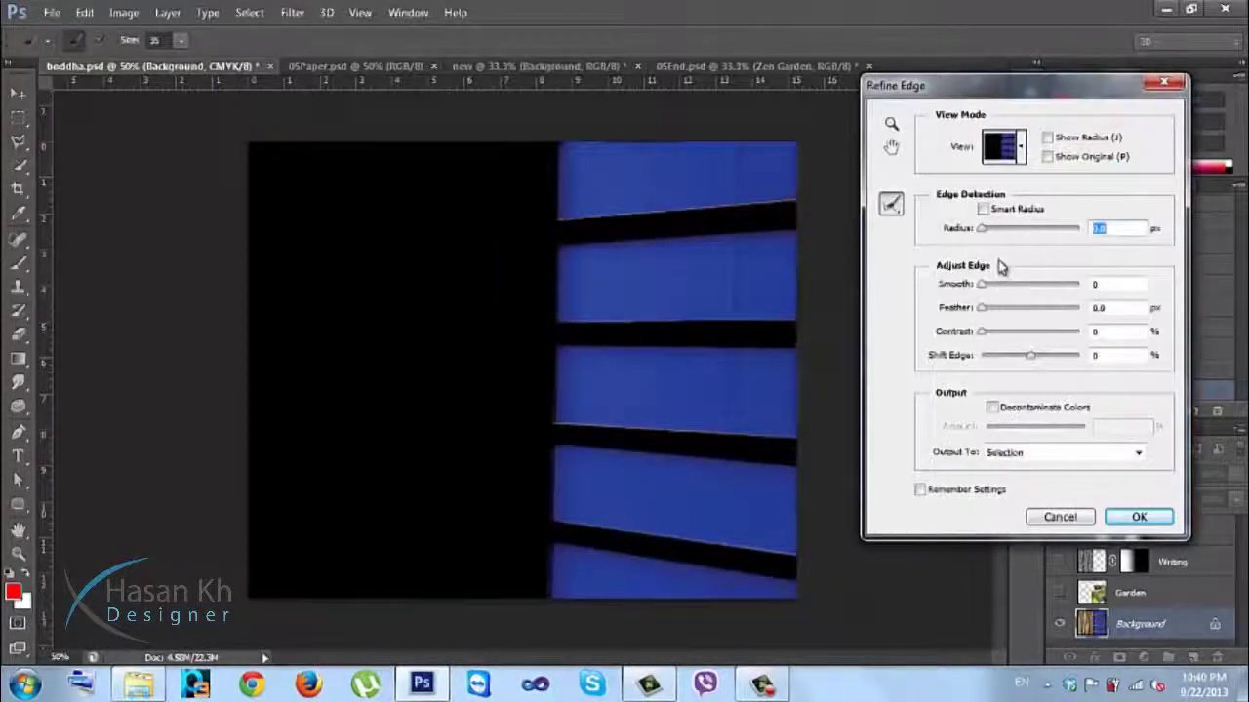
pyautogui.moveTo(984, 285)
pyautogui.mouseDown()
pyautogui.moveTo(1008, 290)
pyautogui.moveTo(988, 308)
pyautogui.mouseUp()
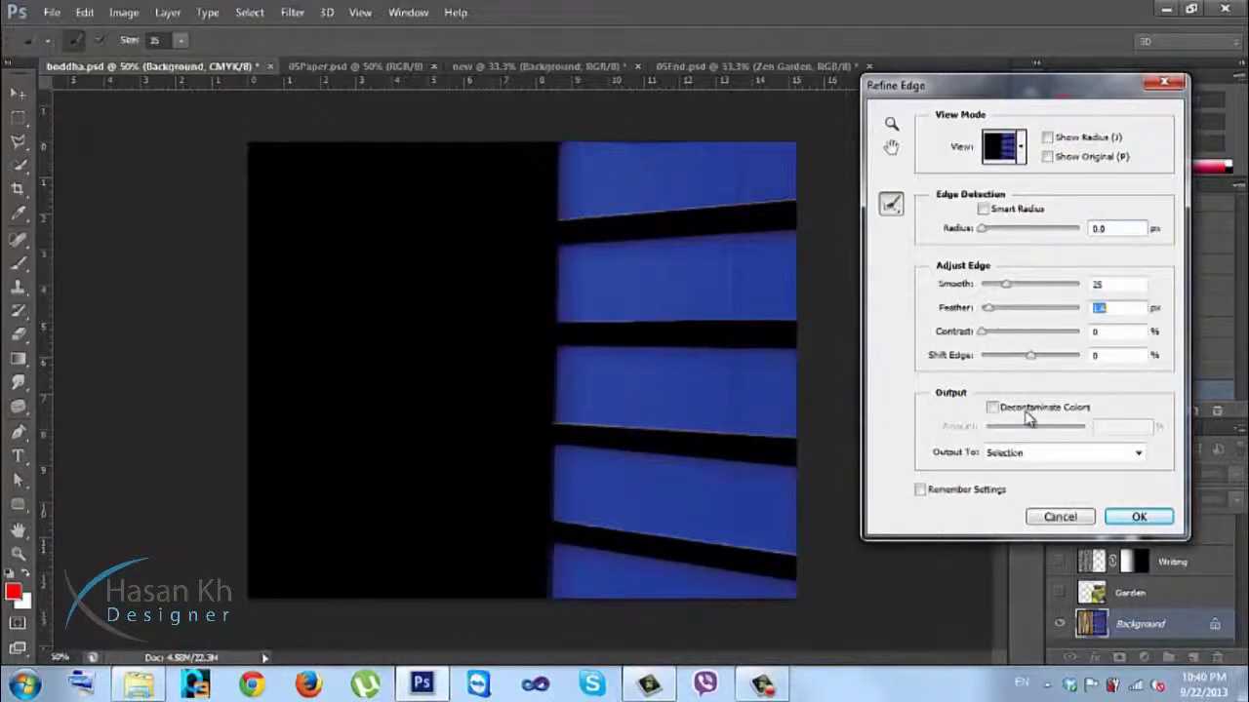
pyautogui.click(1137, 517)
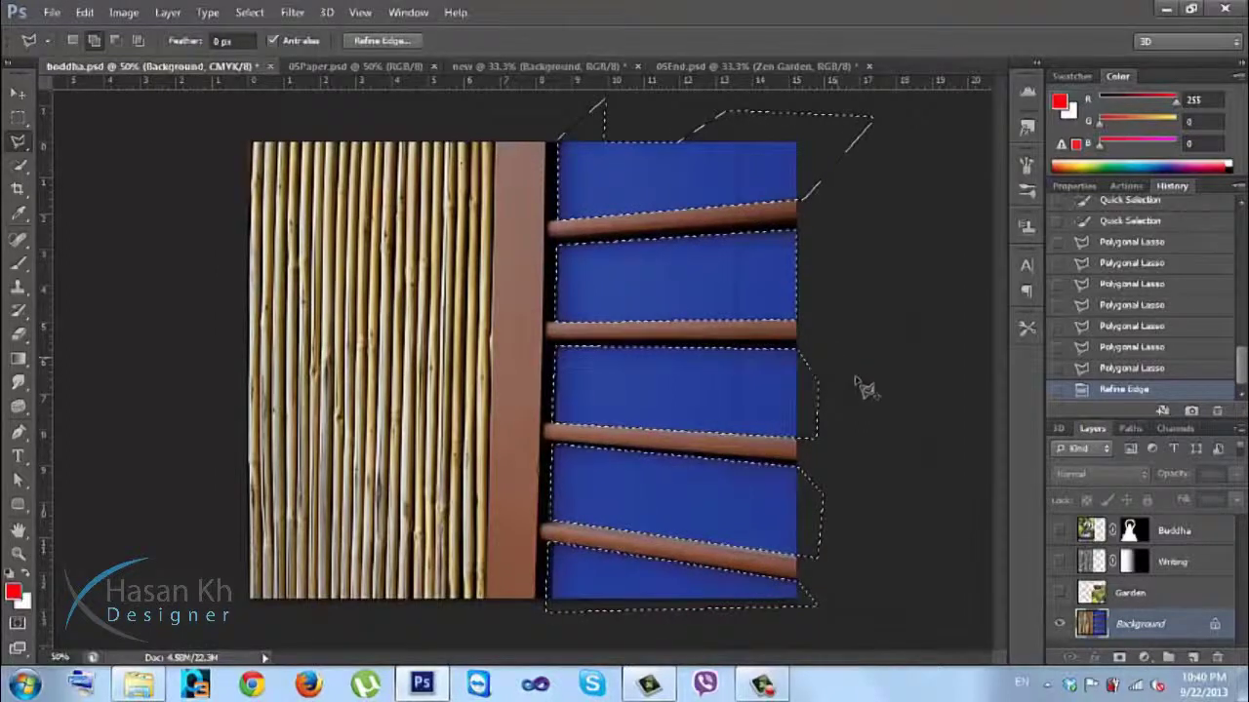
# Step: Show the Garden layer again and mask it with the refined panel selection, so it fills only the openings between the bars
pyautogui.click(1059, 592)
pyautogui.click(1112, 592)
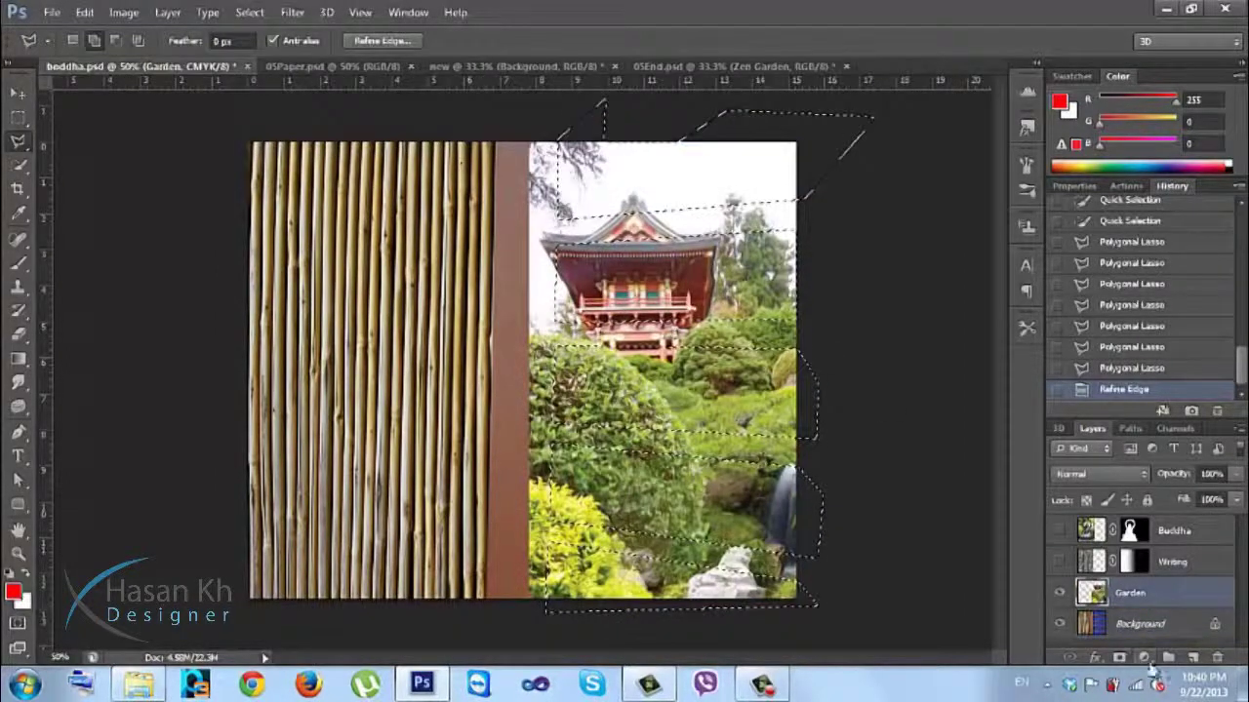
pyautogui.click(1122, 658)
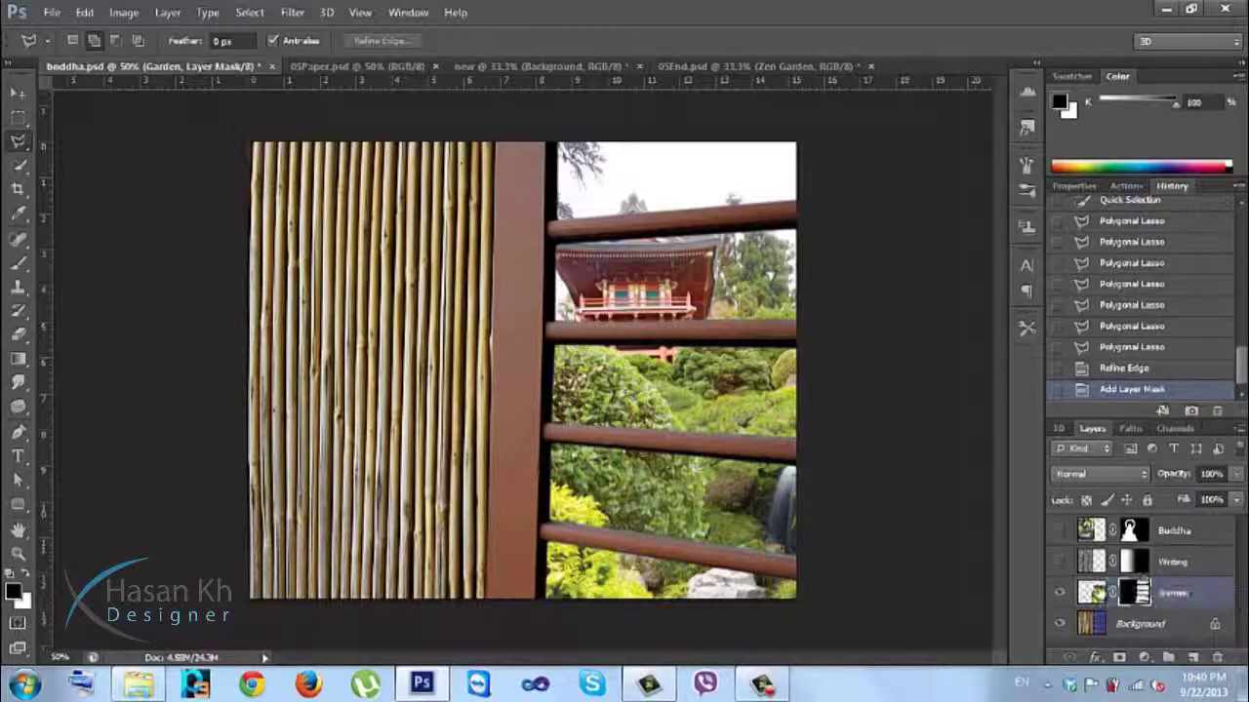
# Step: Apply a Gaussian Blur of radius 2.0 pixels to the Garden layer's image, and show the Writing and Buddha layers again
pyautogui.click(1094, 589)
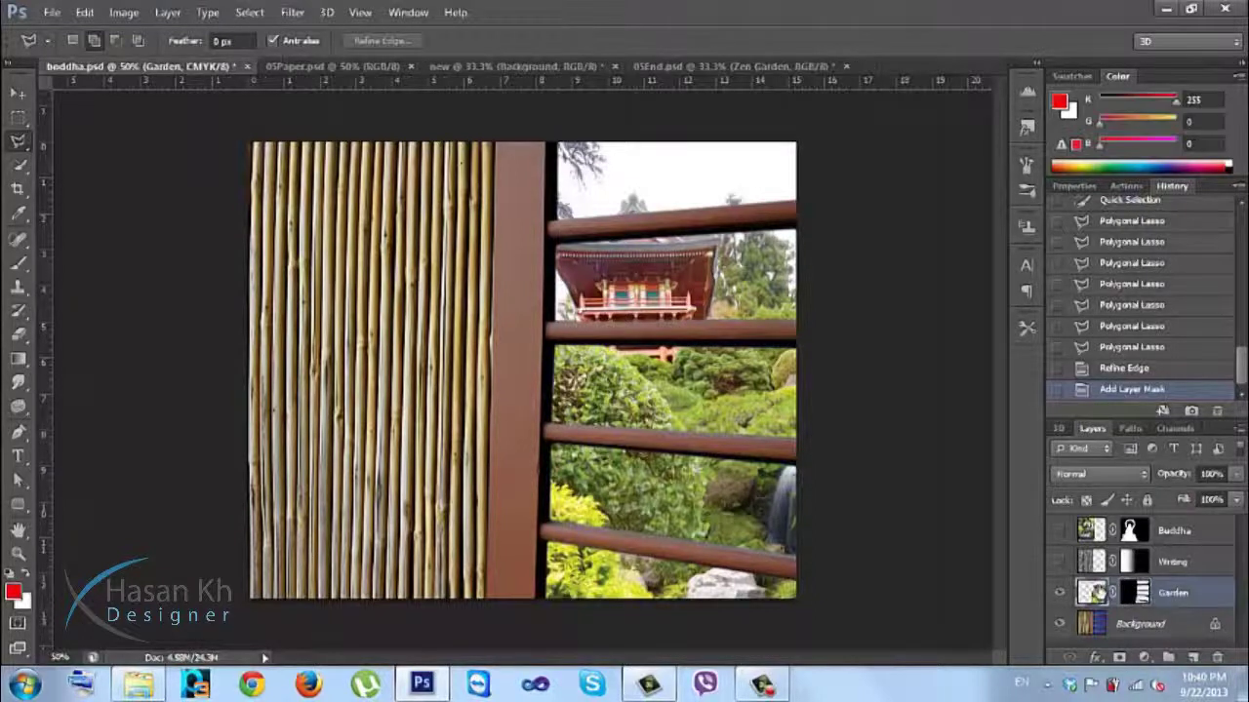
pyautogui.click(1131, 592)
pyautogui.click(1089, 595)
pyautogui.click(295, 12)
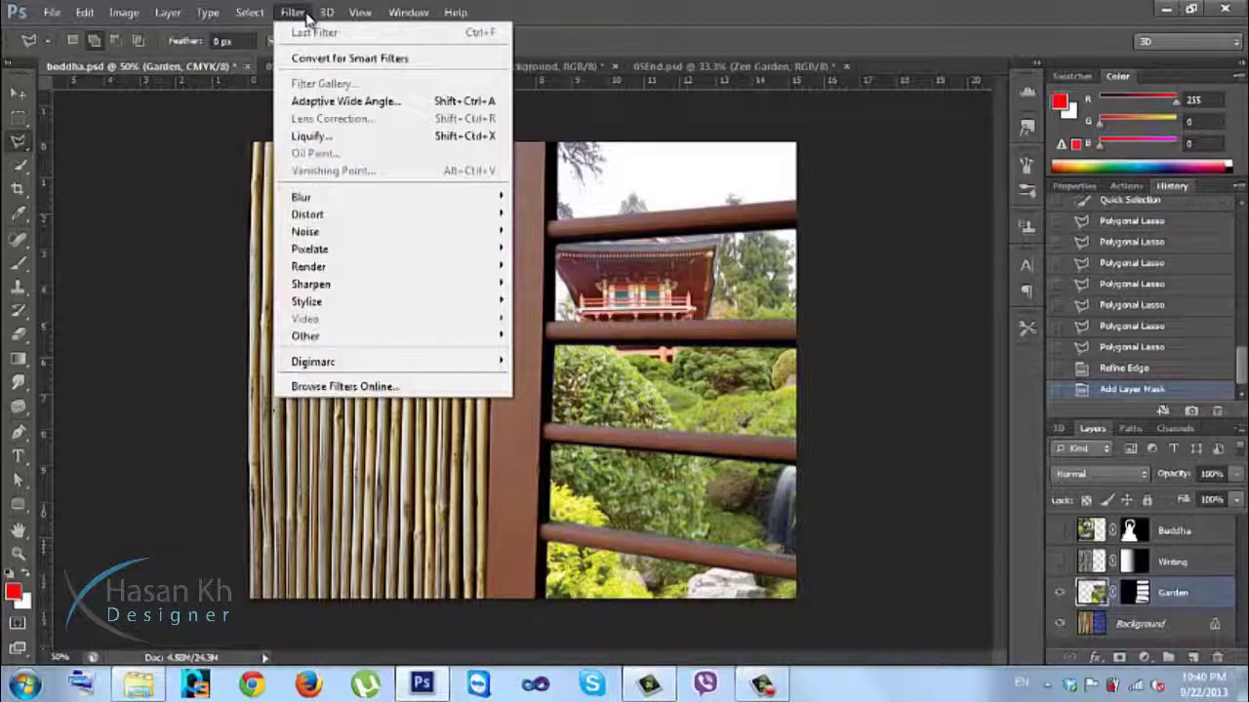
pyautogui.moveTo(337, 199)
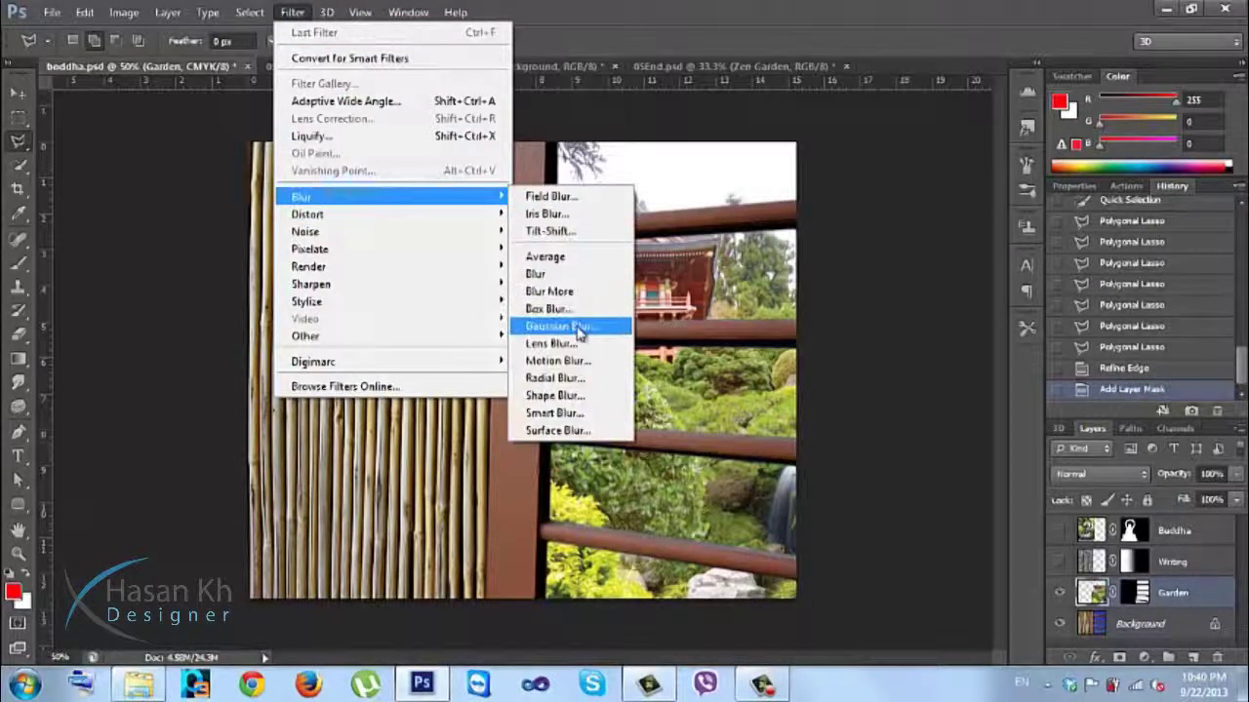
pyautogui.click(577, 332)
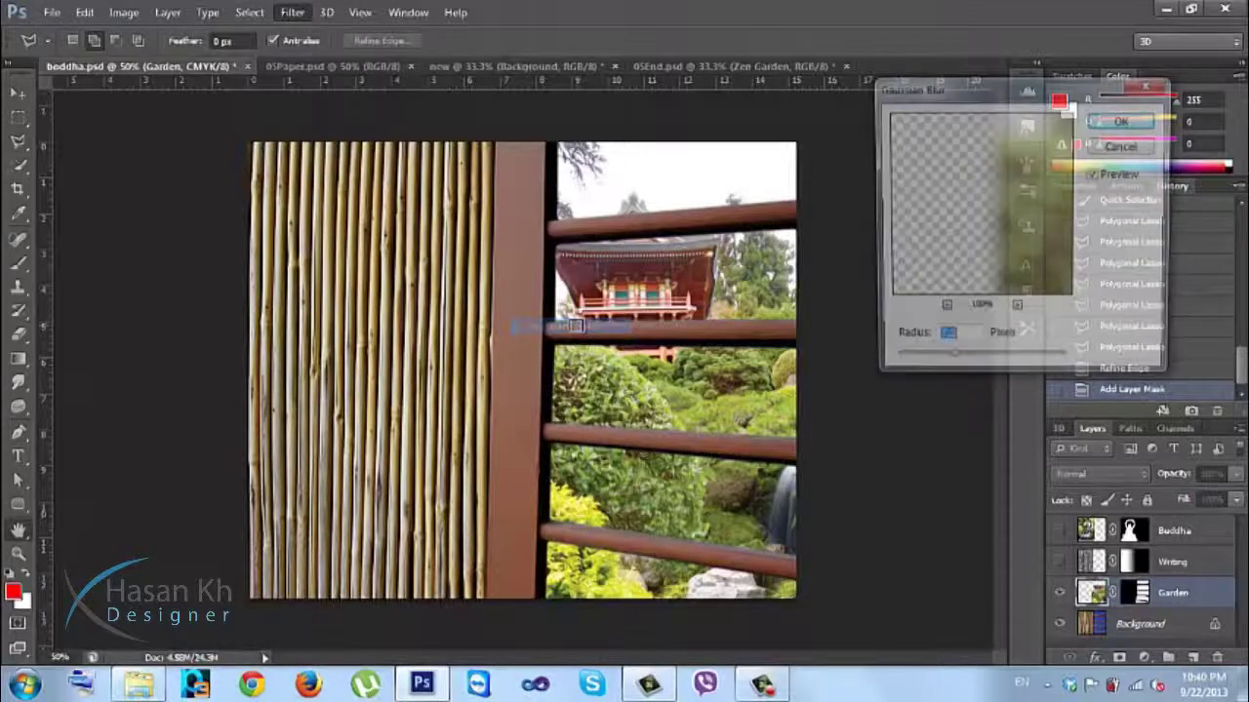
pyautogui.moveTo(922, 366); pyautogui.dragTo(908, 364)
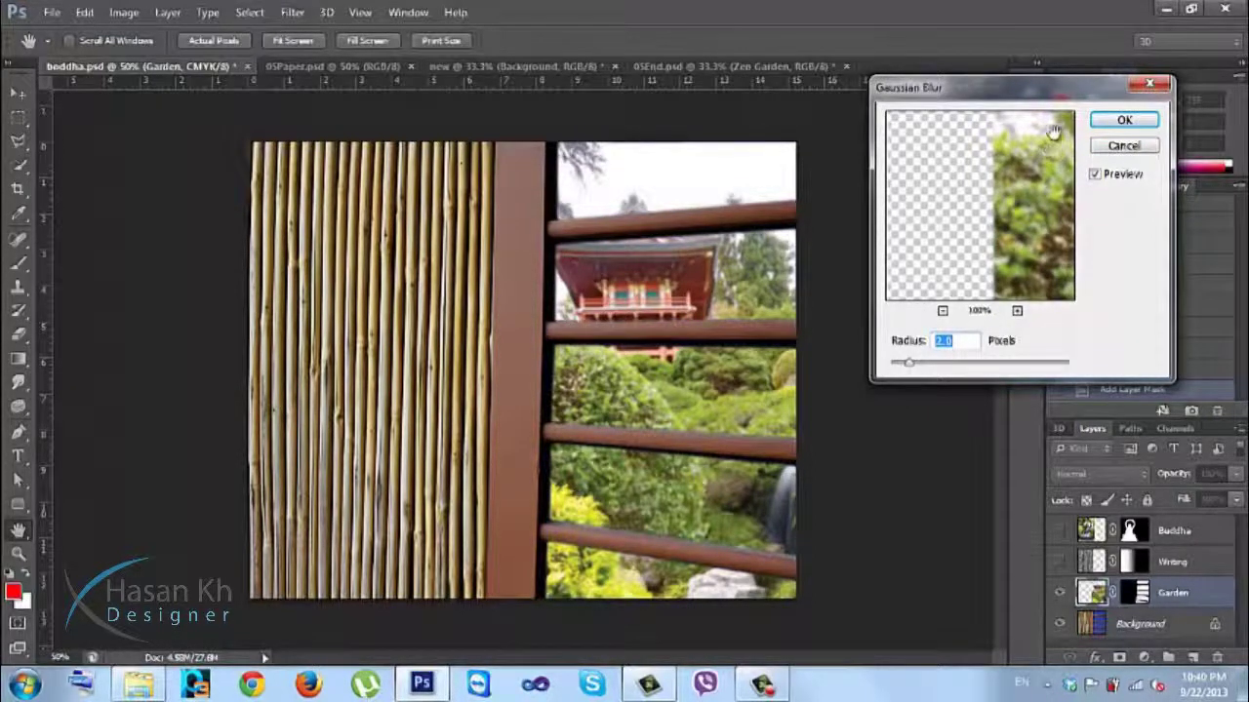
pyautogui.click(1096, 124)
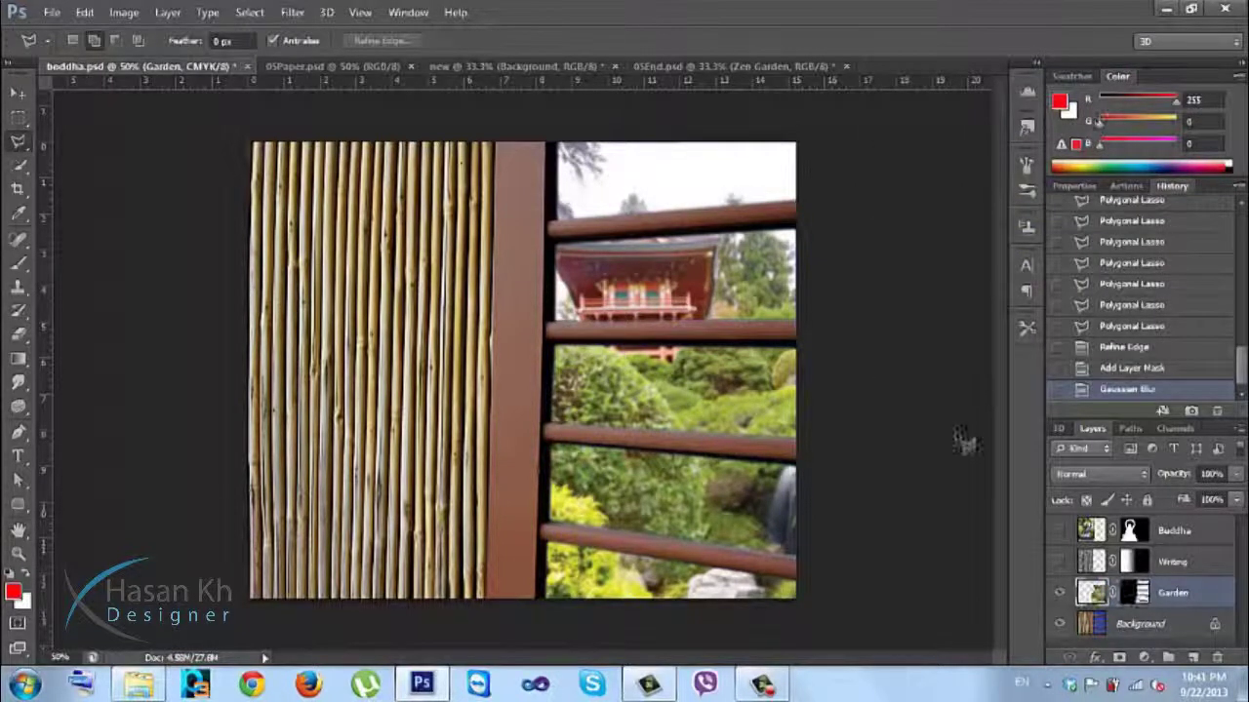
pyautogui.click(1059, 561)
pyautogui.click(1060, 531)
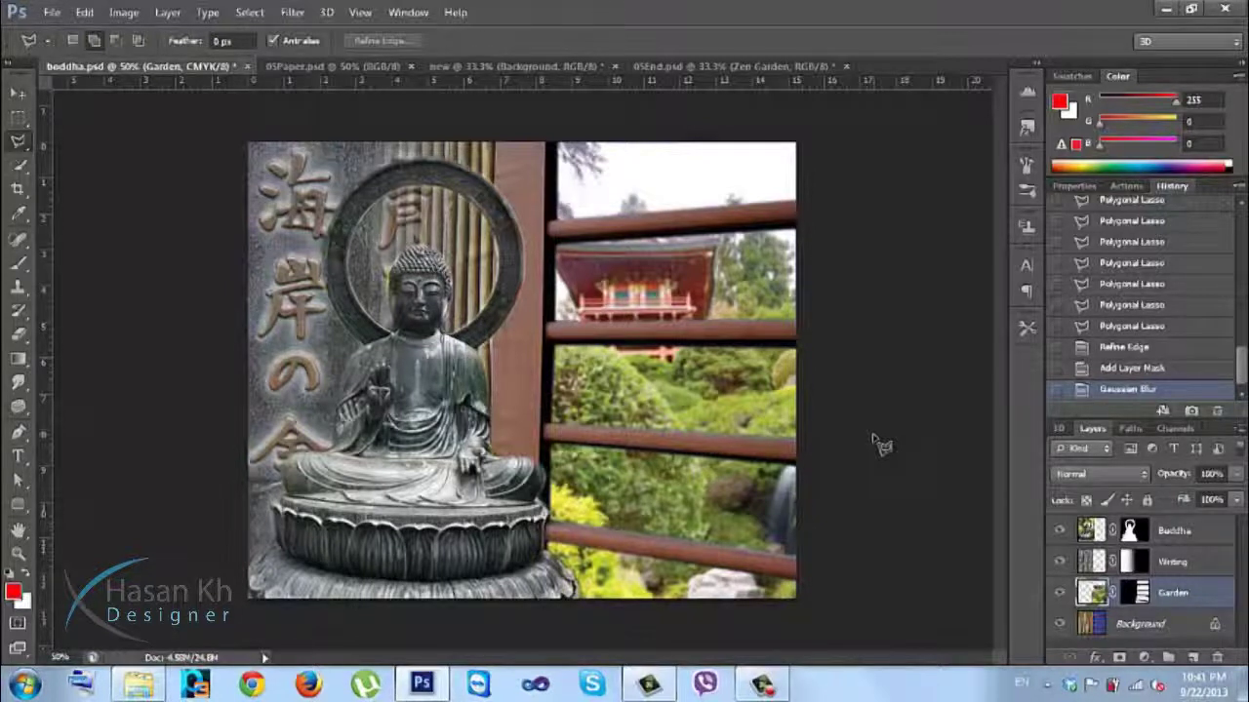
# Step: Float the document named new in its own window over the Buddha composition and make the composition active
pyautogui.click(526, 66)
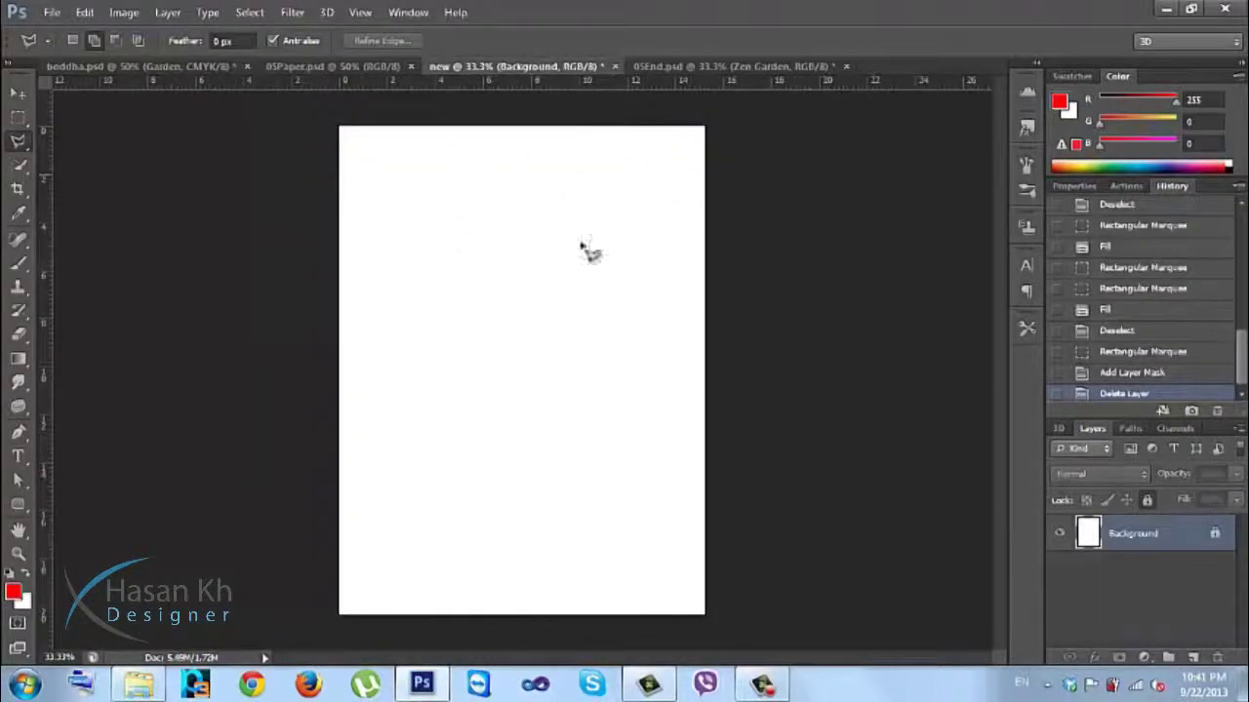
pyautogui.click(18, 93)
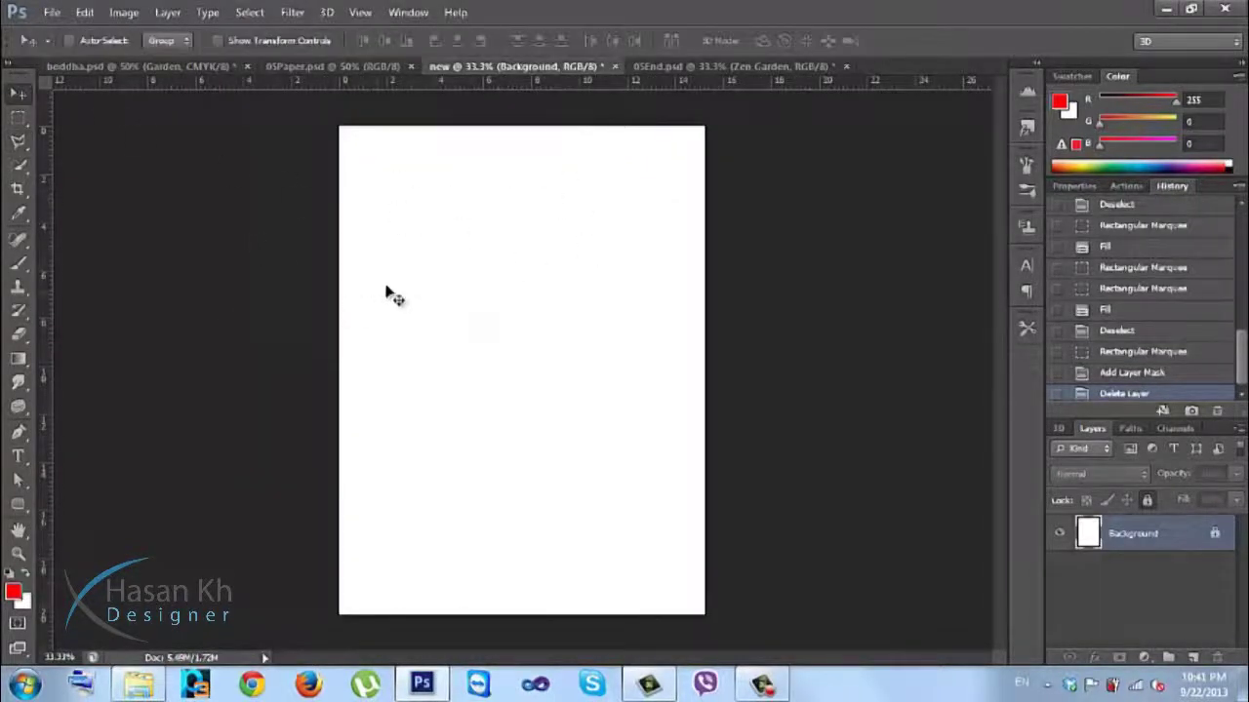
pyautogui.click(161, 64)
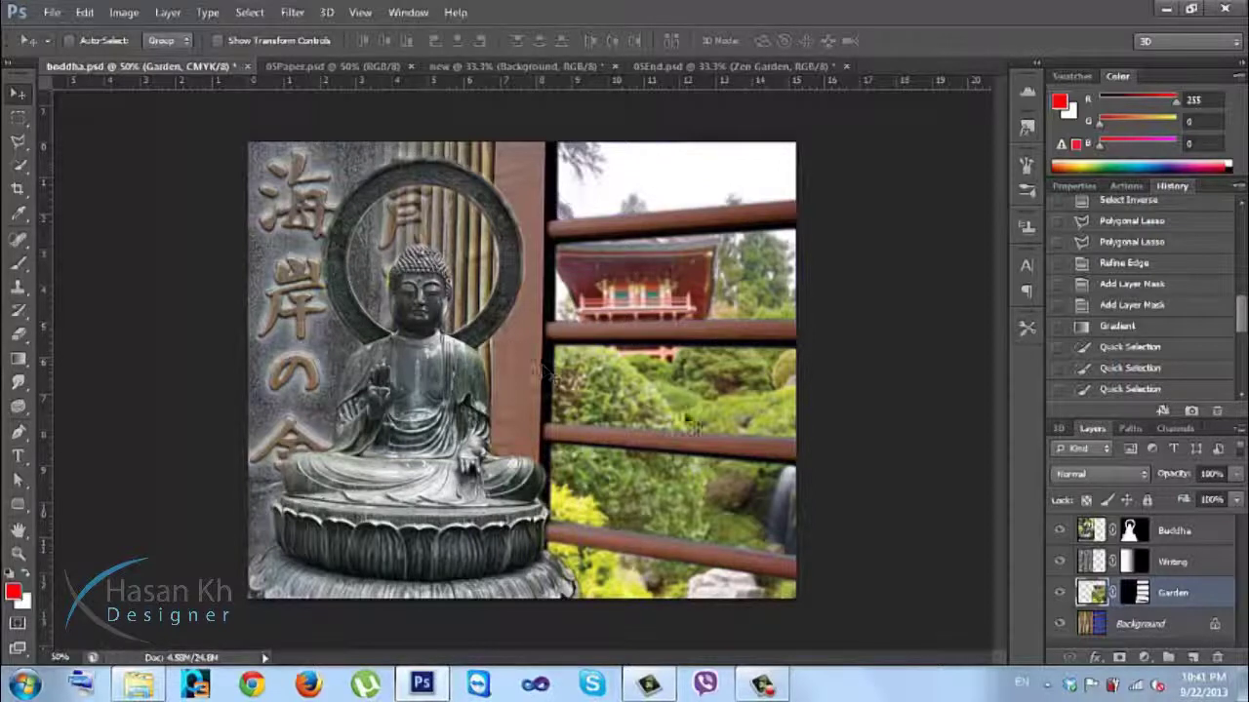
pyautogui.moveTo(503, 65); pyautogui.dragTo(618, 110)
pyautogui.click(207, 66)
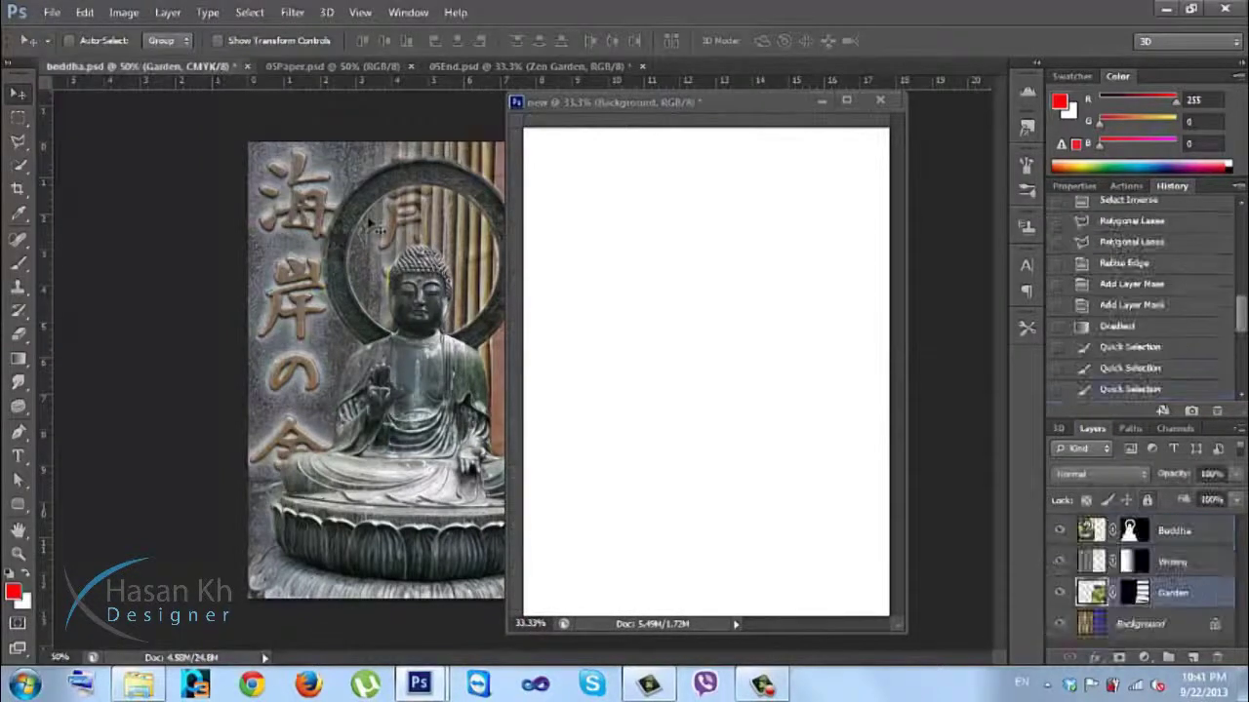
# Step: Select all four layers from Buddha down to Background and copy them together into the new document, centred on its page
pyautogui.click(1219, 539)
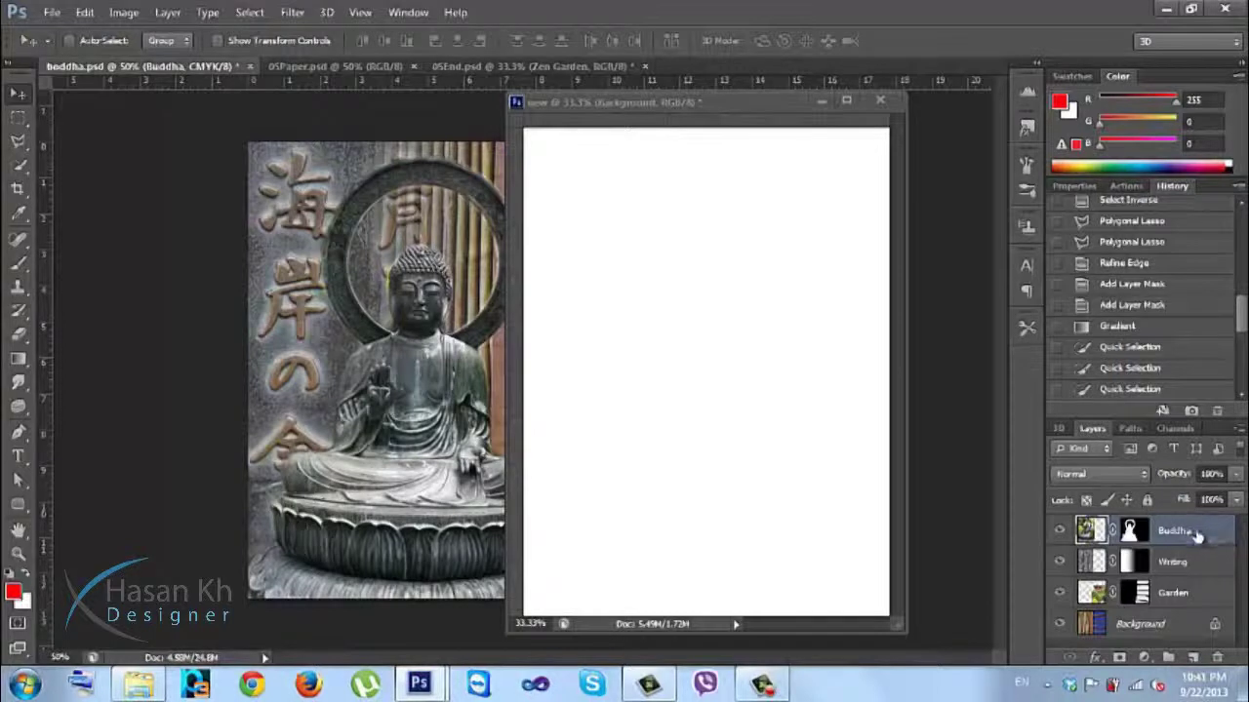
pyautogui.keyDown('shift'); pyautogui.click(1174, 625); pyautogui.keyUp('shift')
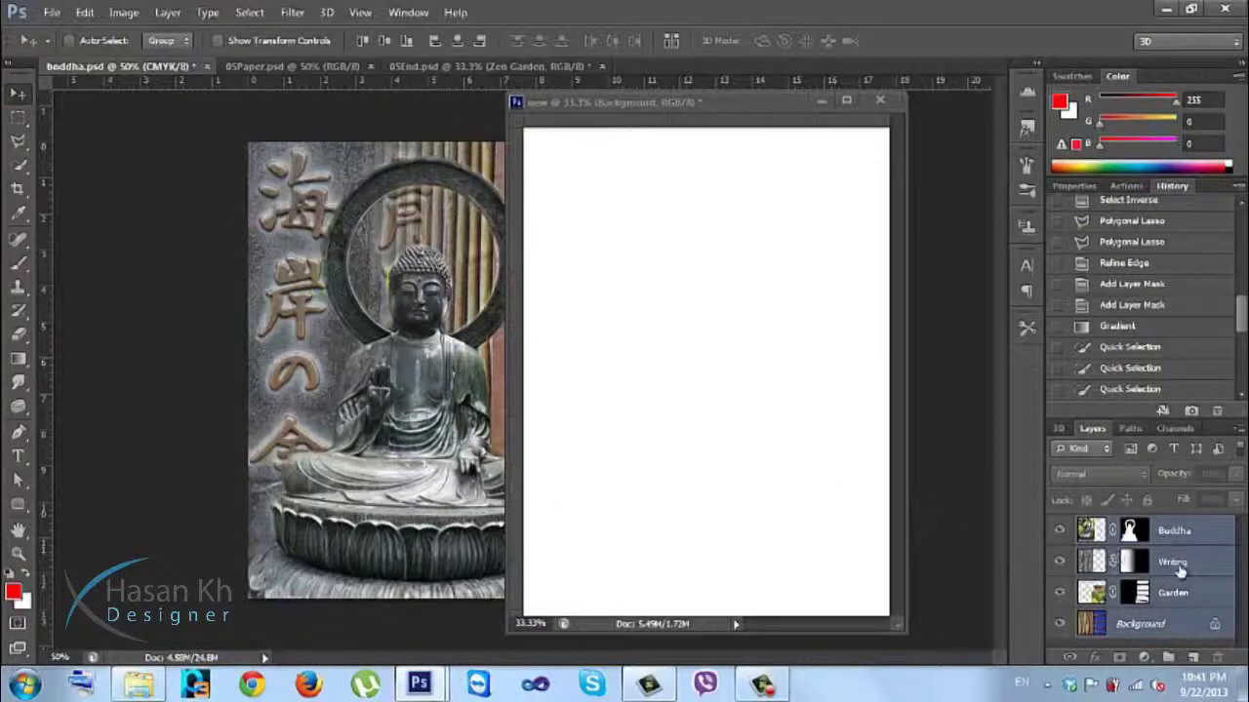
pyautogui.moveTo(1182, 568); pyautogui.dragTo(738, 355)
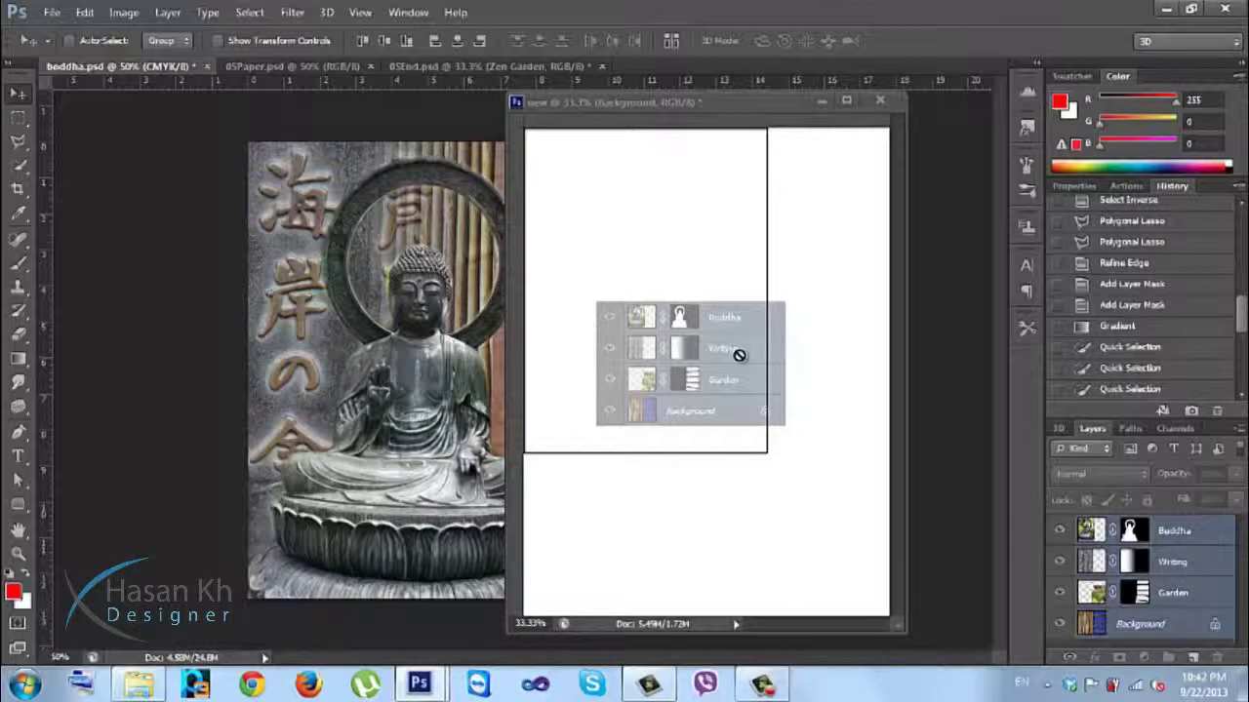
pyautogui.moveTo(738, 355); pyautogui.dragTo(739, 357)
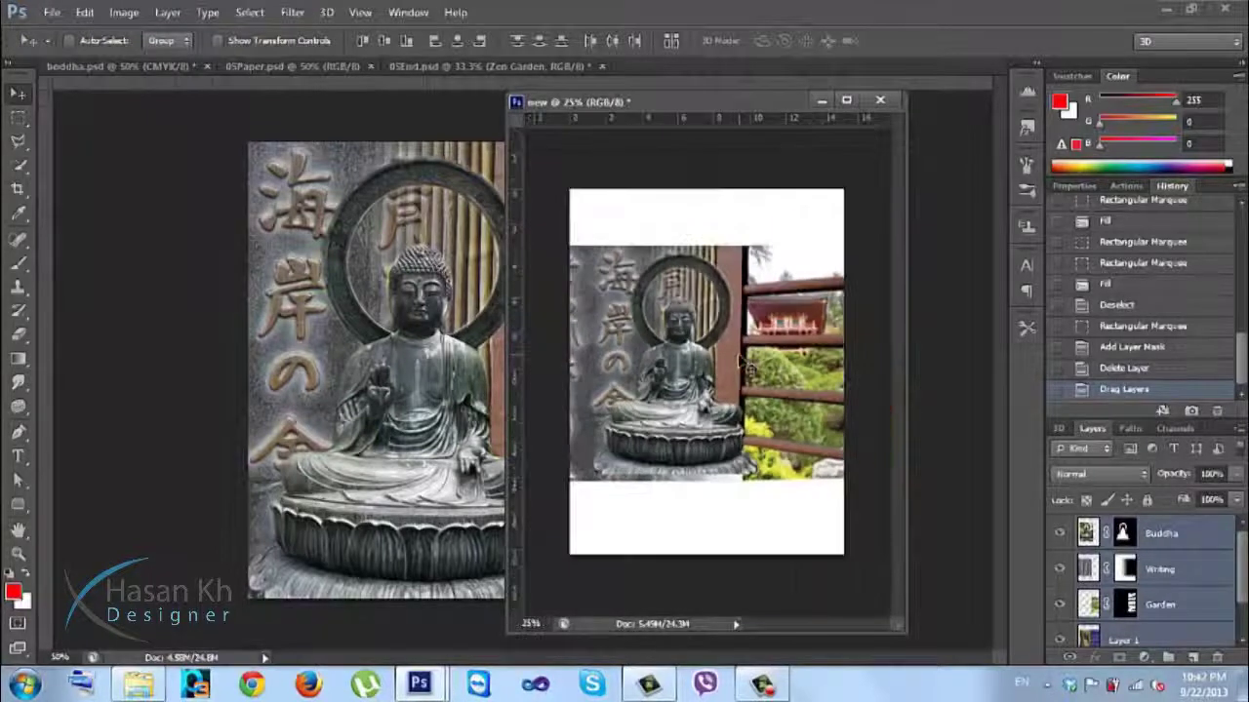
# Step: Dock the floating new document back among the other open documents in a single tabbed window
pyautogui.moveTo(650, 104); pyautogui.dragTo(400, 70)
pyautogui.moveTo(644, 64); pyautogui.dragTo(395, 68)
pyautogui.moveTo(473, 66); pyautogui.dragTo(287, 83)
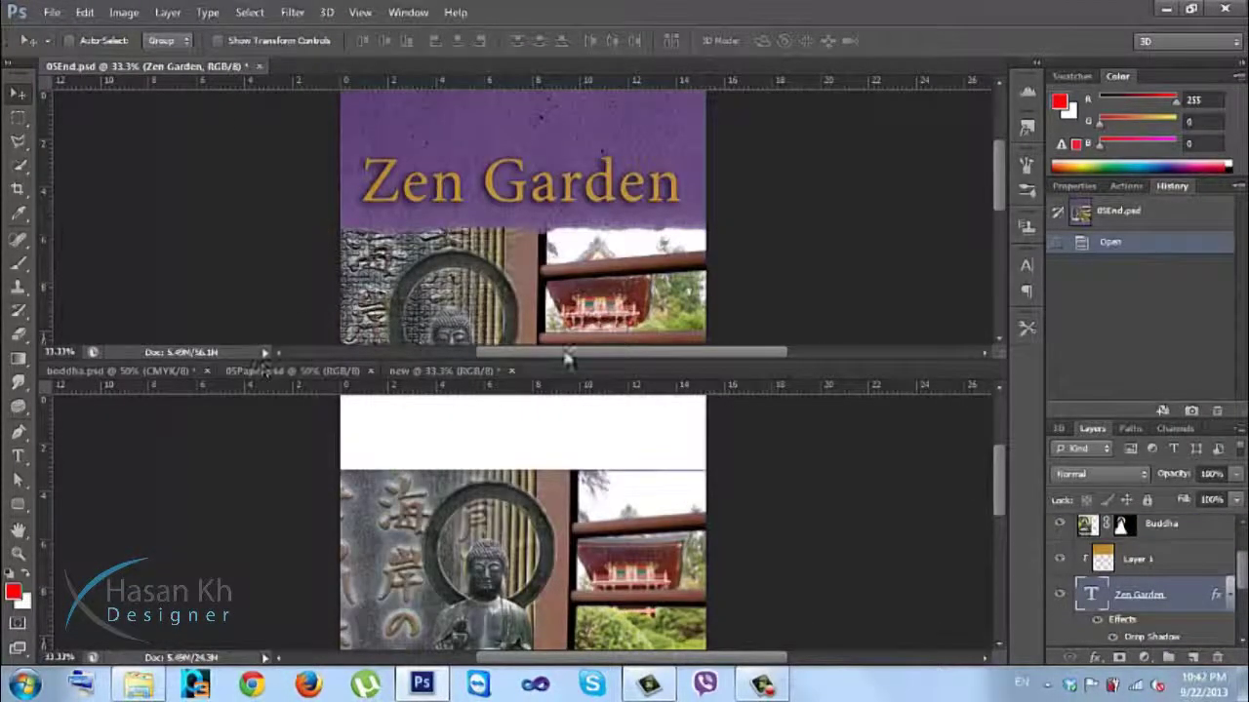
pyautogui.moveTo(612, 371); pyautogui.dragTo(435, 93)
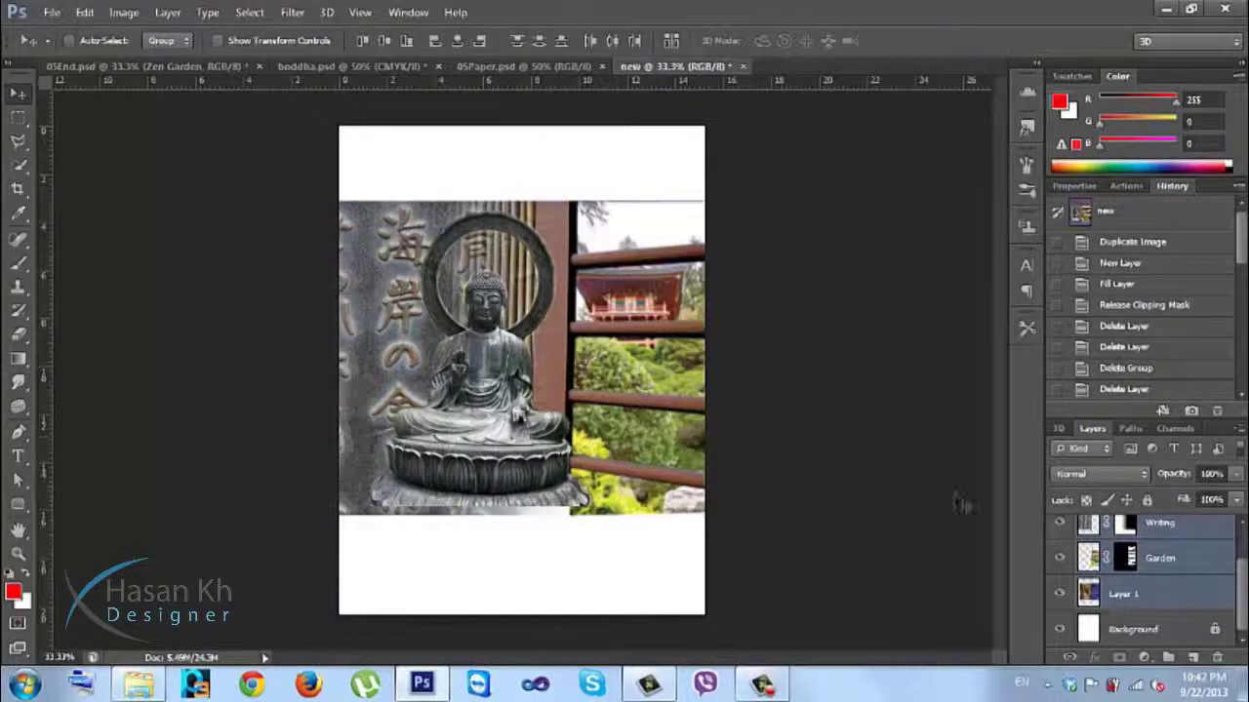
# Step: Nudge the copied composition layers down the page together, leaving a taller blank band above them
pyautogui.scroll(2, 1243, 566)
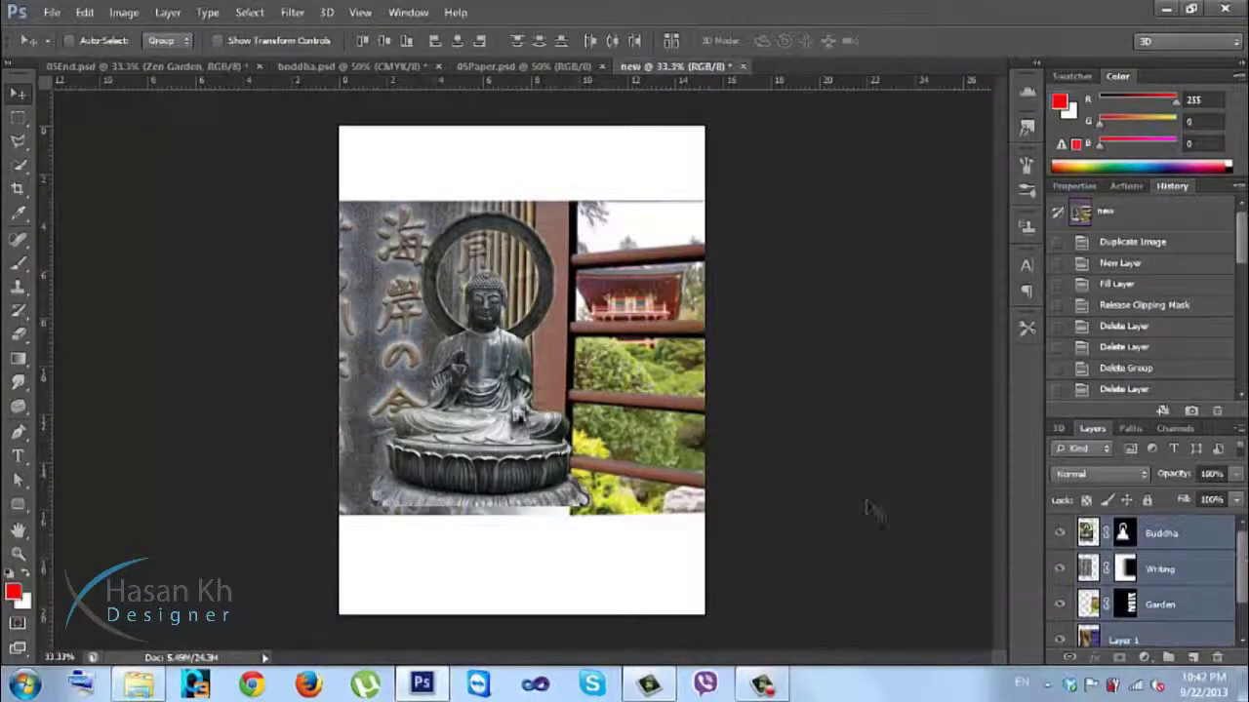
pyautogui.hotkey('shift', 'Down')
pyautogui.hotkey('shift', 'Down')
pyautogui.hotkey('shift', 'Down')
pyautogui.hotkey('shift', 'Down')
pyautogui.hotkey('shift', 'Down')
pyautogui.hotkey('shift', 'Down')
pyautogui.hotkey('shift', 'Down')
pyautogui.hotkey('shift', 'Down')
pyautogui.hotkey('shift', 'Down')
pyautogui.hotkey('shift', 'Down')
pyautogui.hotkey('shift', 'Down')
pyautogui.hotkey('shift', 'Down')
pyautogui.hotkey('shift', 'Down')
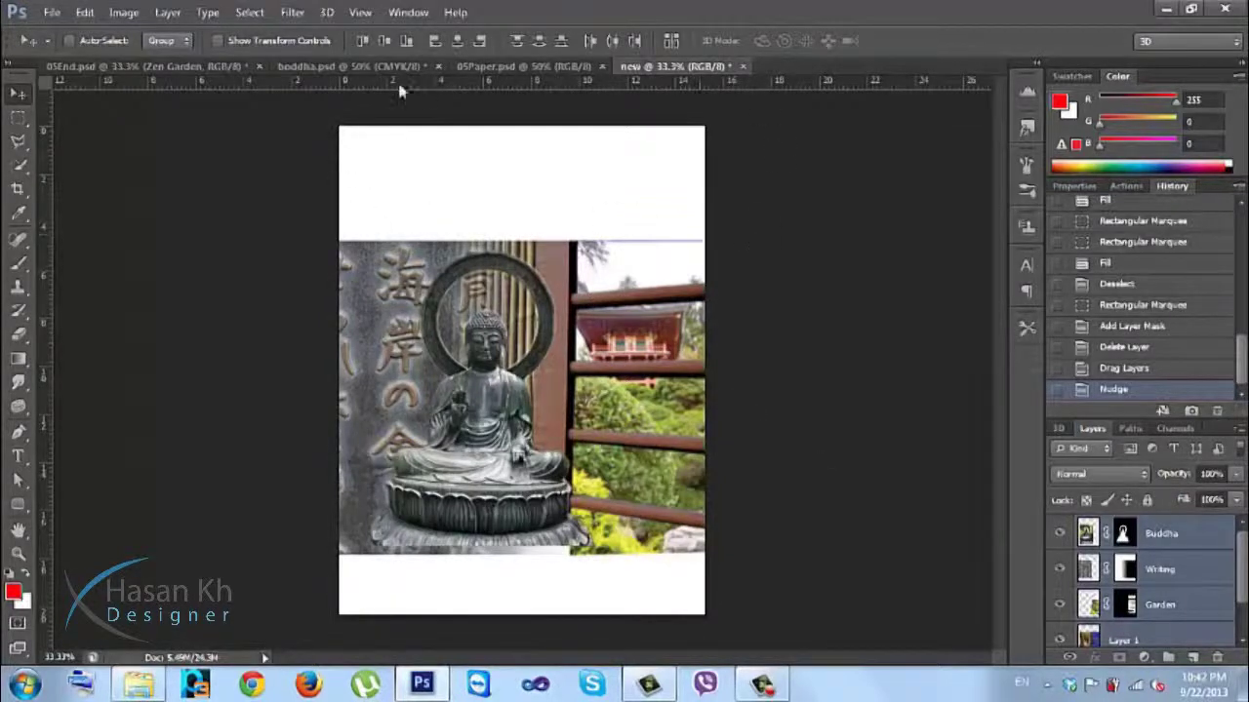
# Step: In 05Paper.psd, select the white surround with the Magic Wand and invert the selection to the torn paper
pyautogui.click(292, 66)
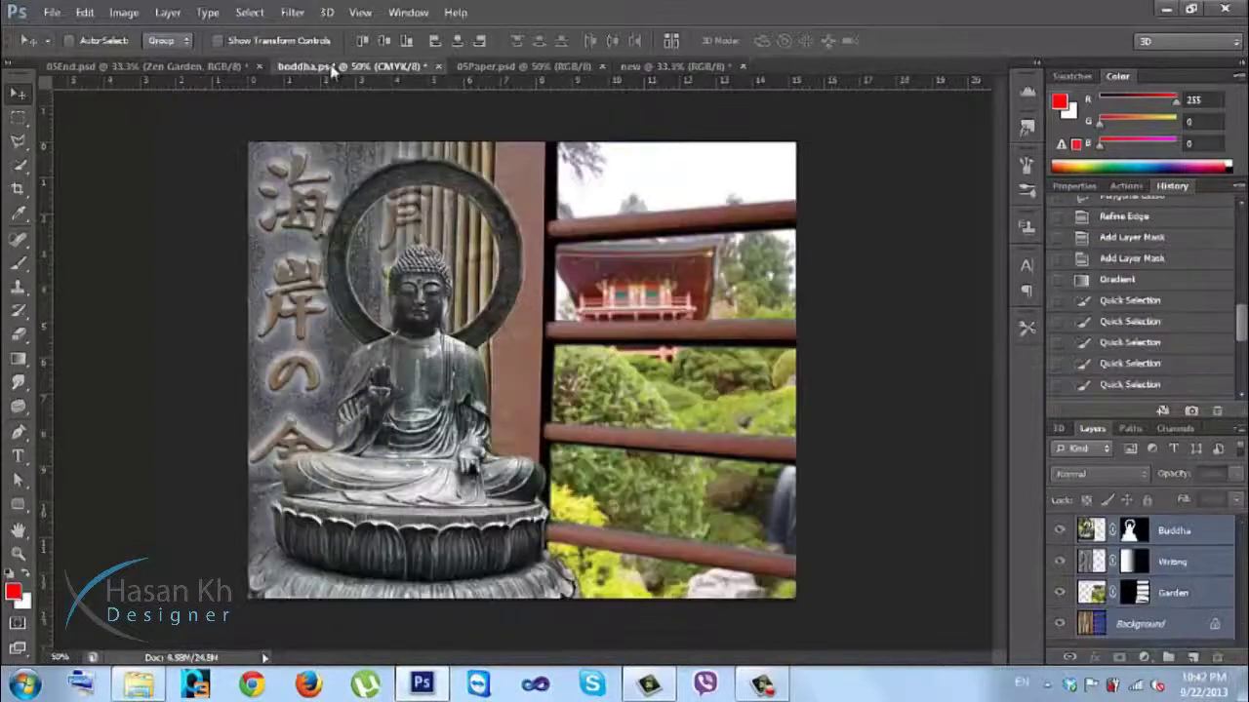
pyautogui.click(478, 65)
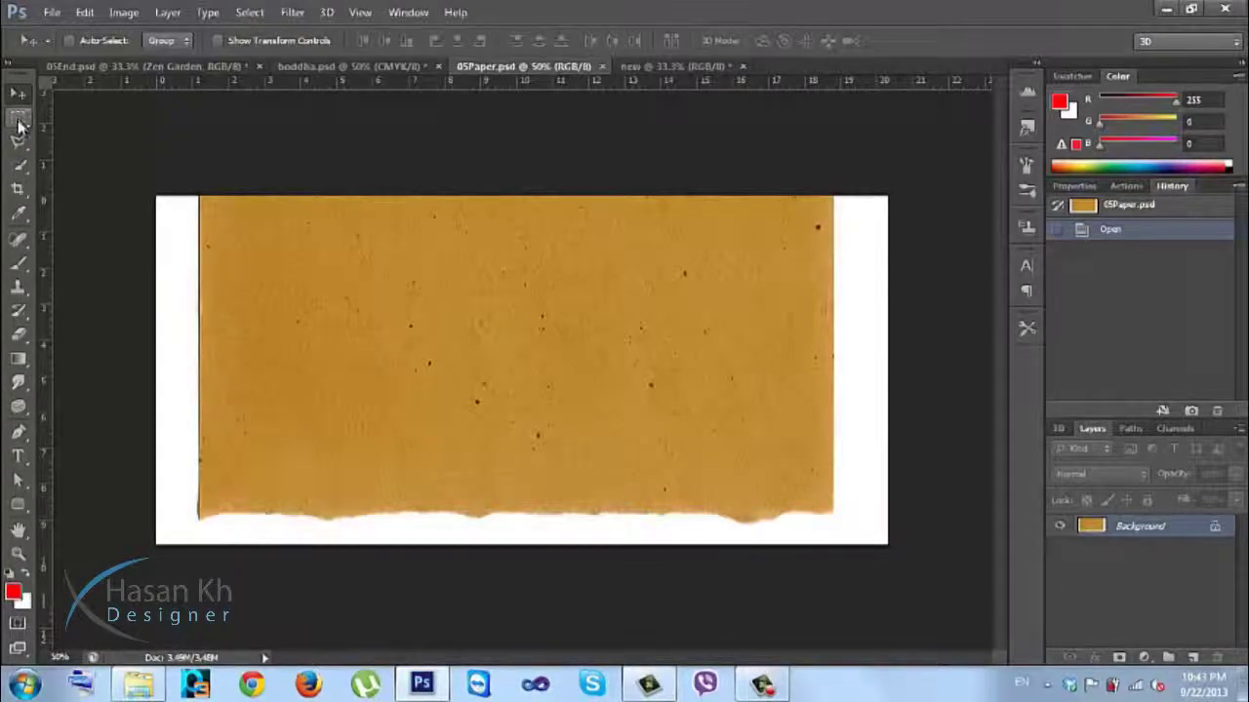
pyautogui.moveTo(19, 166); pyautogui.dragTo(41, 172)
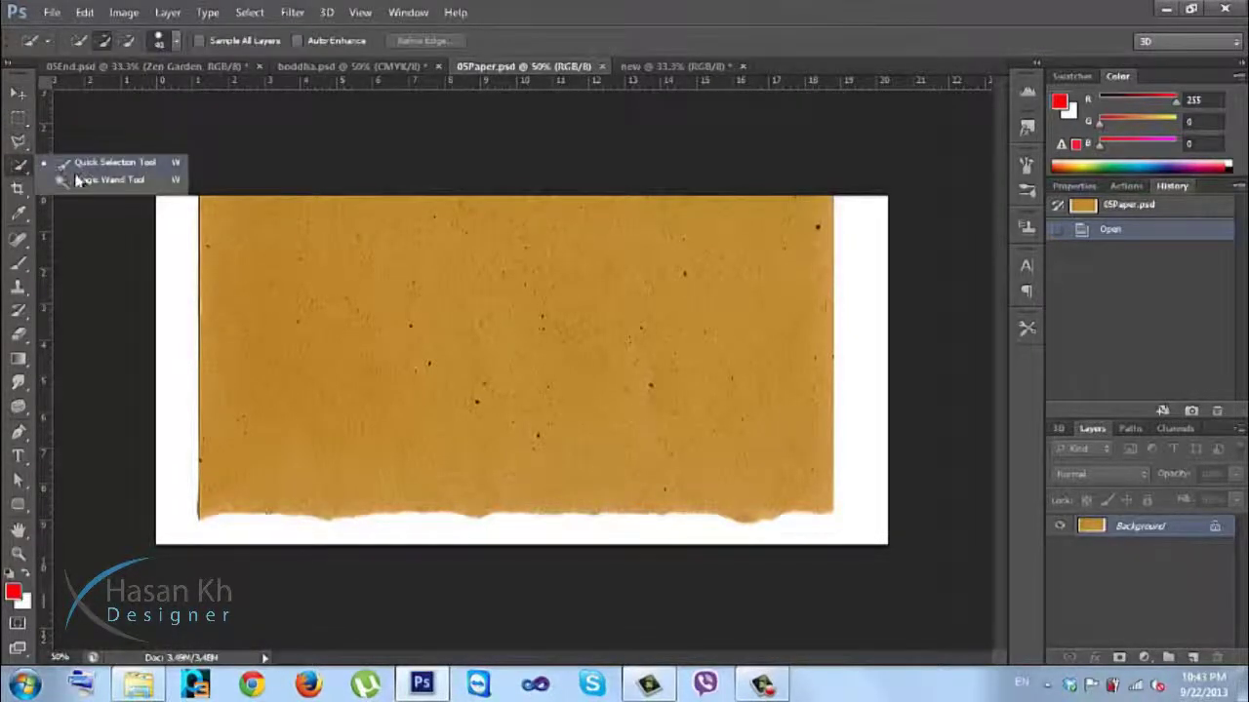
pyautogui.click(78, 180)
pyautogui.click(180, 242)
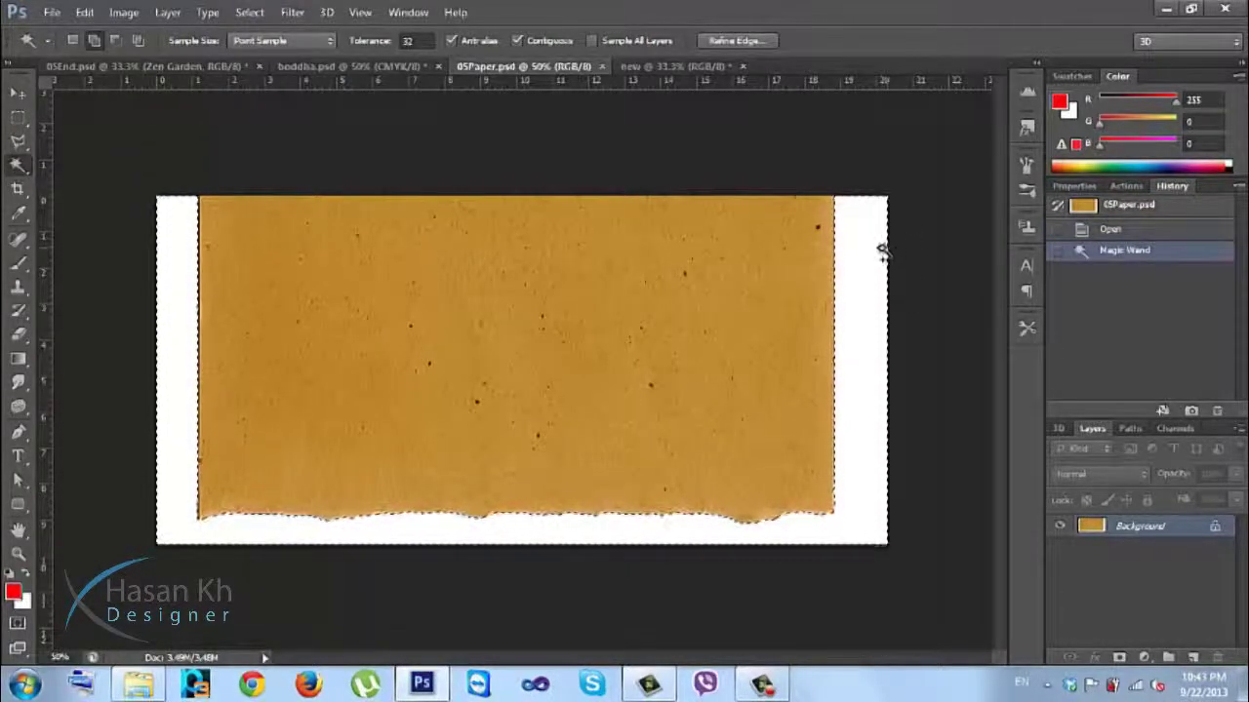
pyautogui.hotkey('ctrl', 'shift', 'i')
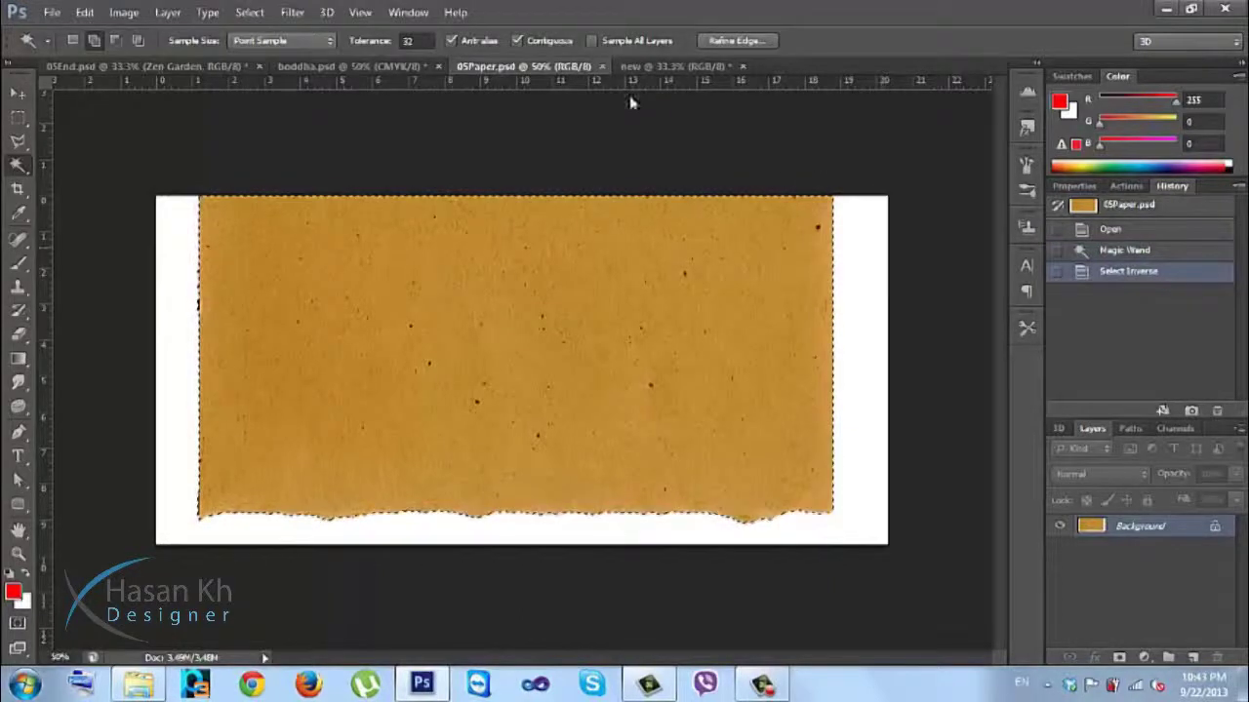
# Step: Refine the paper selection's edge with Smooth 7, Feather 1.2 px and a slight inward edge shift, output as a selection
pyautogui.click(719, 42)
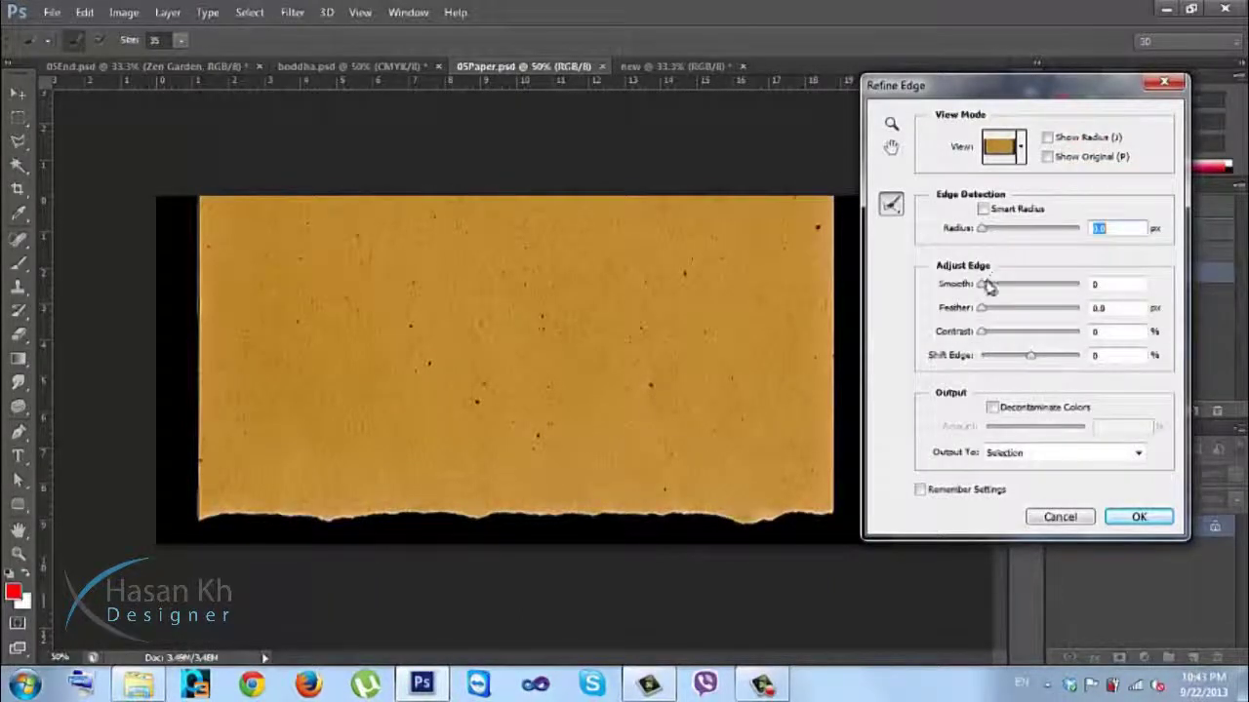
pyautogui.moveTo(984, 285); pyautogui.dragTo(989, 287)
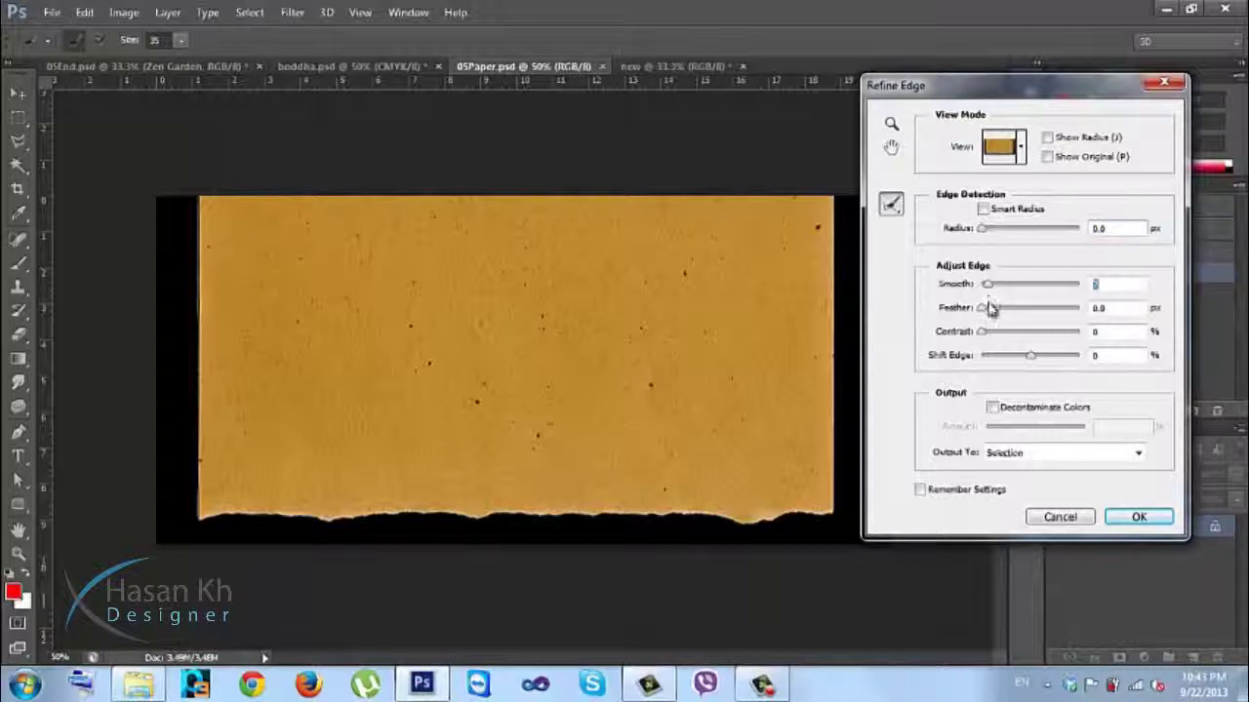
pyautogui.click(992, 310)
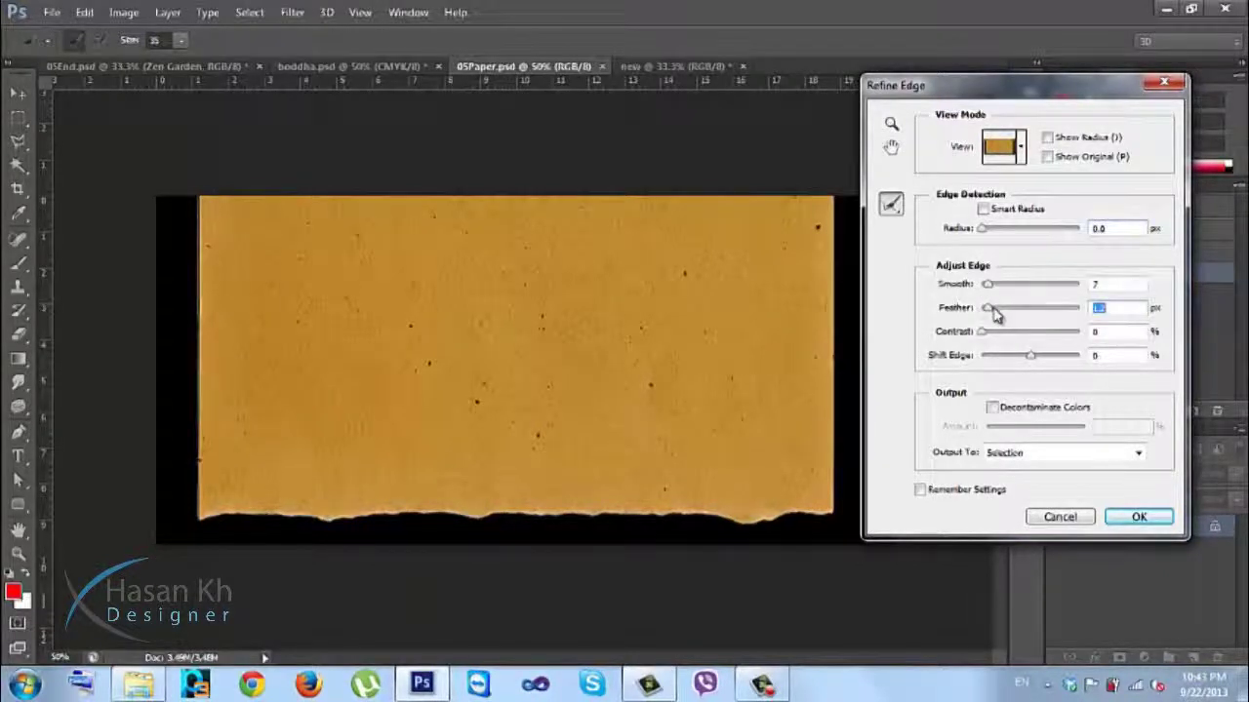
pyautogui.click(1104, 356)
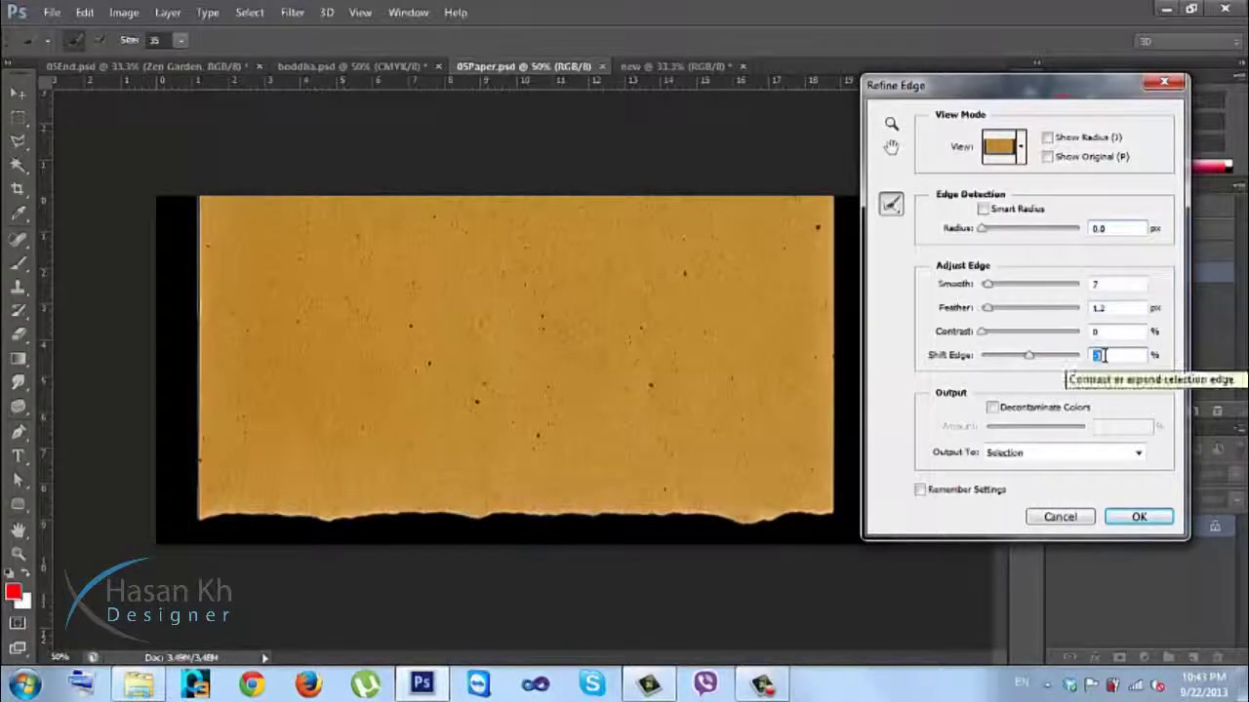
pyautogui.press('Return')
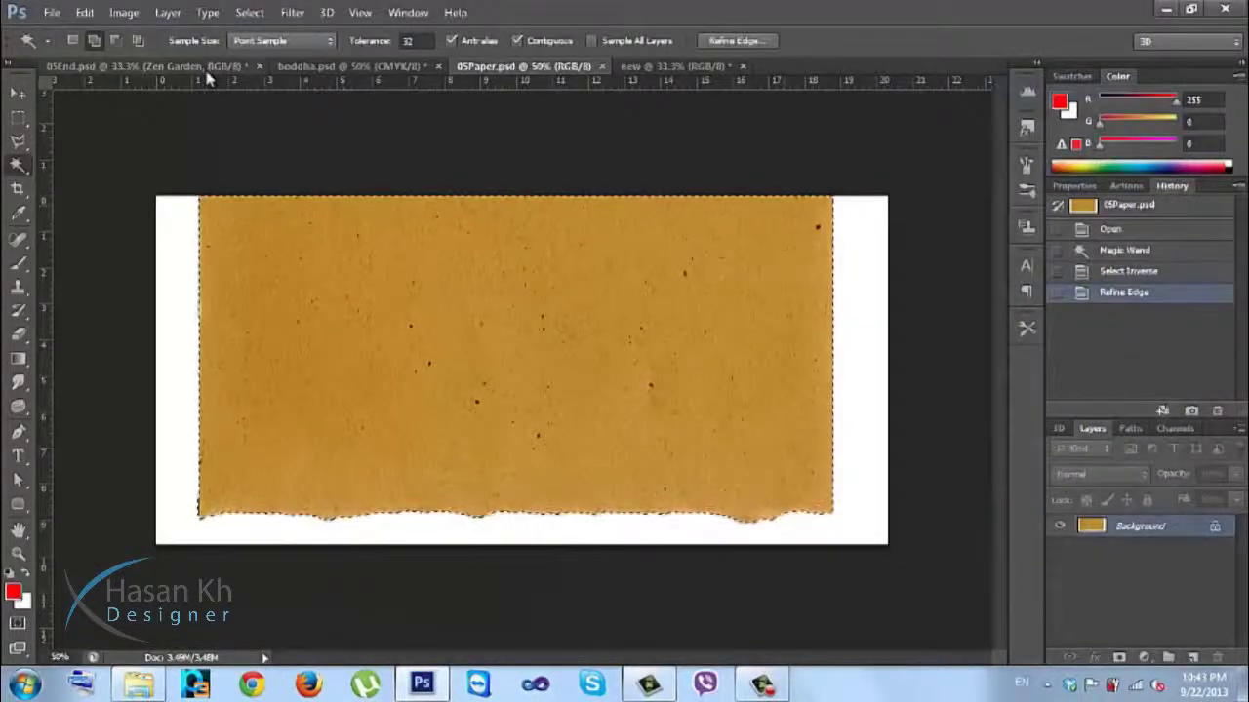
# Step: Move the selected torn paper into the new document and place it across the page top, overlapping the composition's upper edge
pyautogui.click(19, 93)
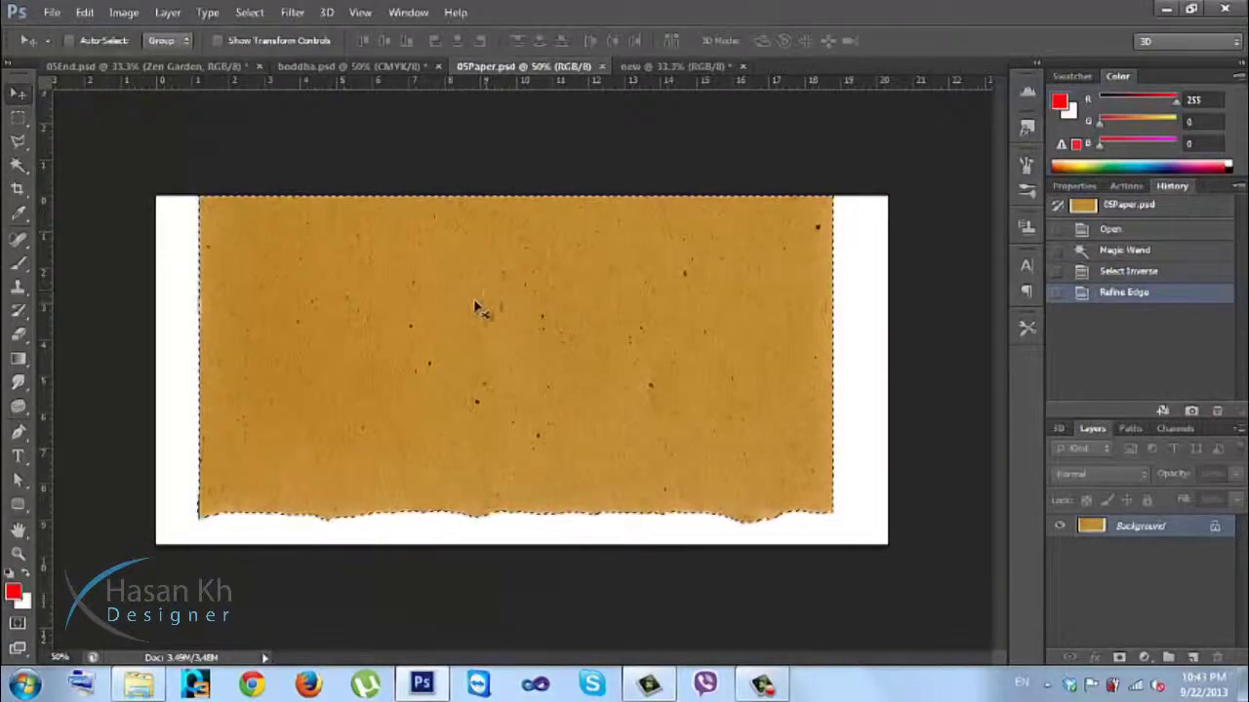
pyautogui.moveTo(465, 312); pyautogui.dragTo(539, 98)
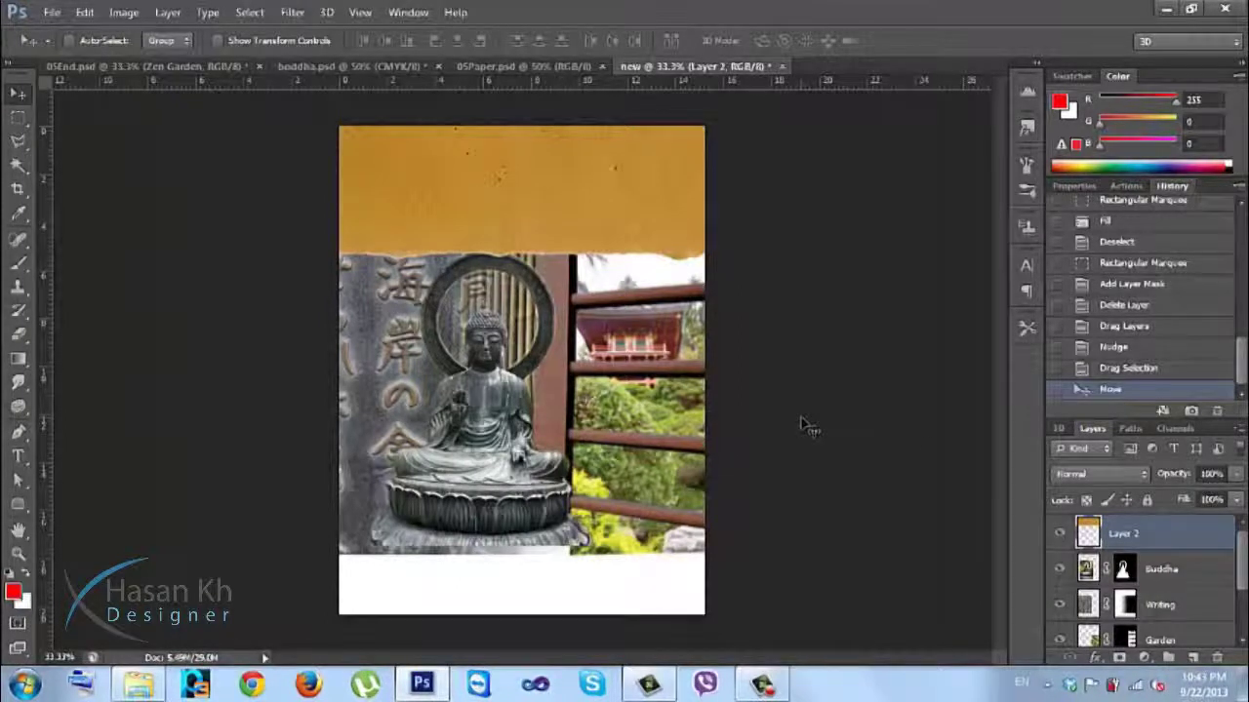
pyautogui.moveTo(583, 251); pyautogui.dragTo(584, 249)
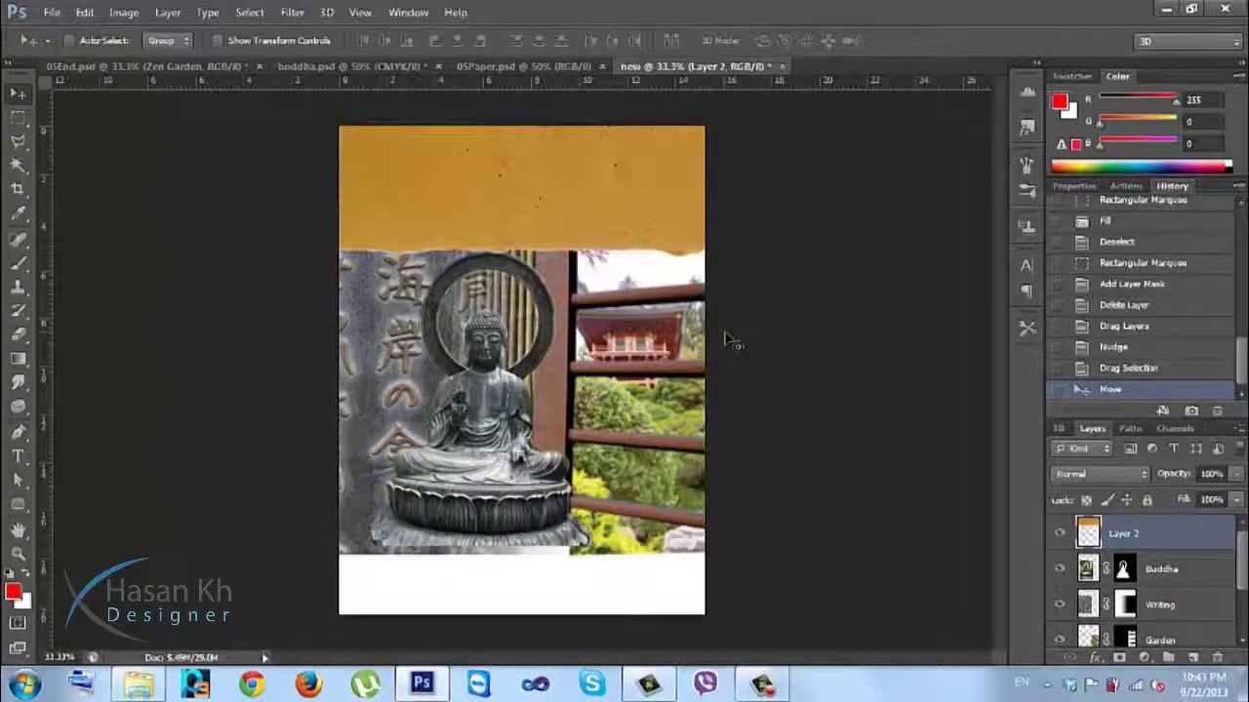
# Step: Duplicate the torn paper layer, Layer 2, using Layer Via Copy
pyautogui.moveTo(1167, 546); pyautogui.dragTo(1193, 657)
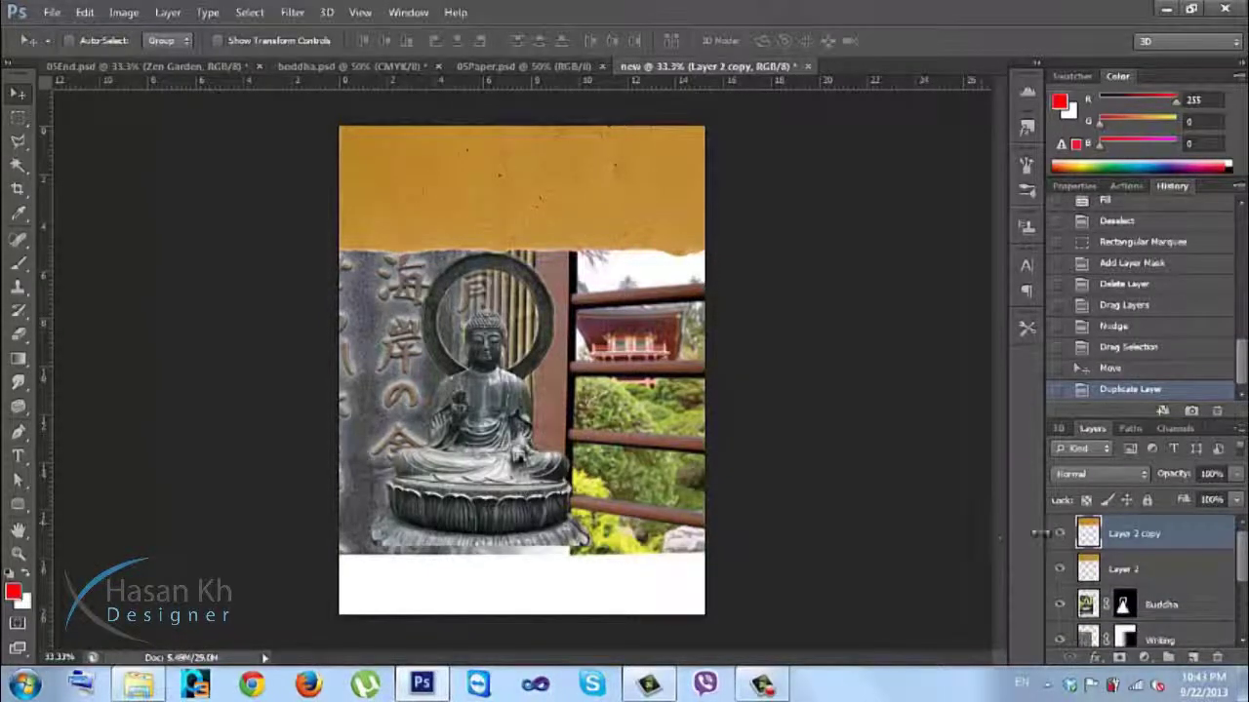
pyautogui.hotkey('ctrl', 'z')
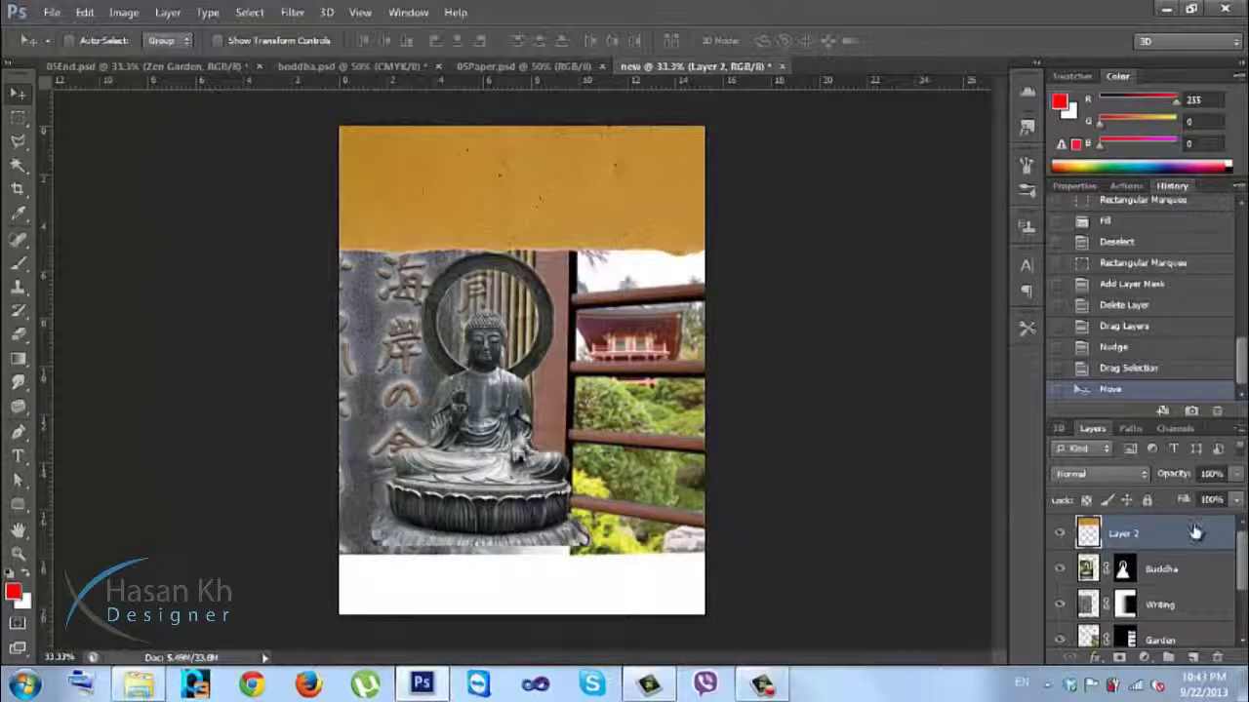
pyautogui.hotkey('ctrl', 'j')
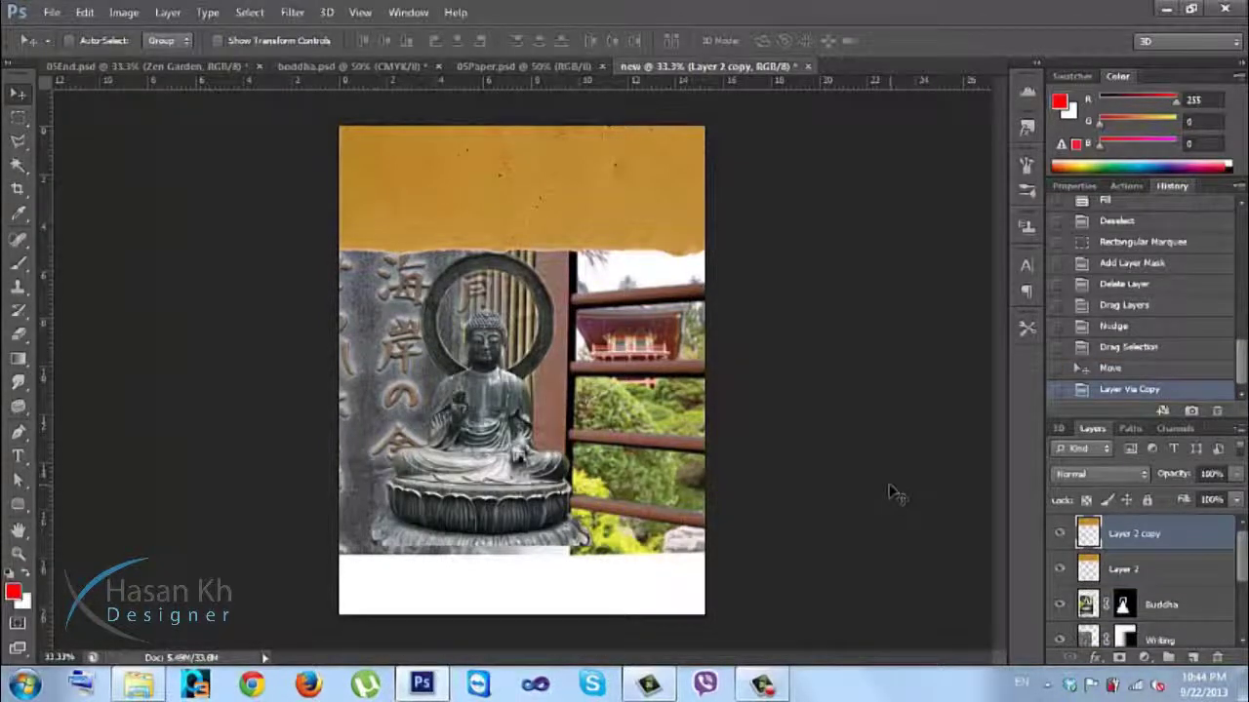
# Step: Flip the torn paper copy, Layer 2 copy, vertically and place it across the page bottom, overlapping the composition's lower edge
pyautogui.moveTo(647, 229); pyautogui.dragTo(645, 538)
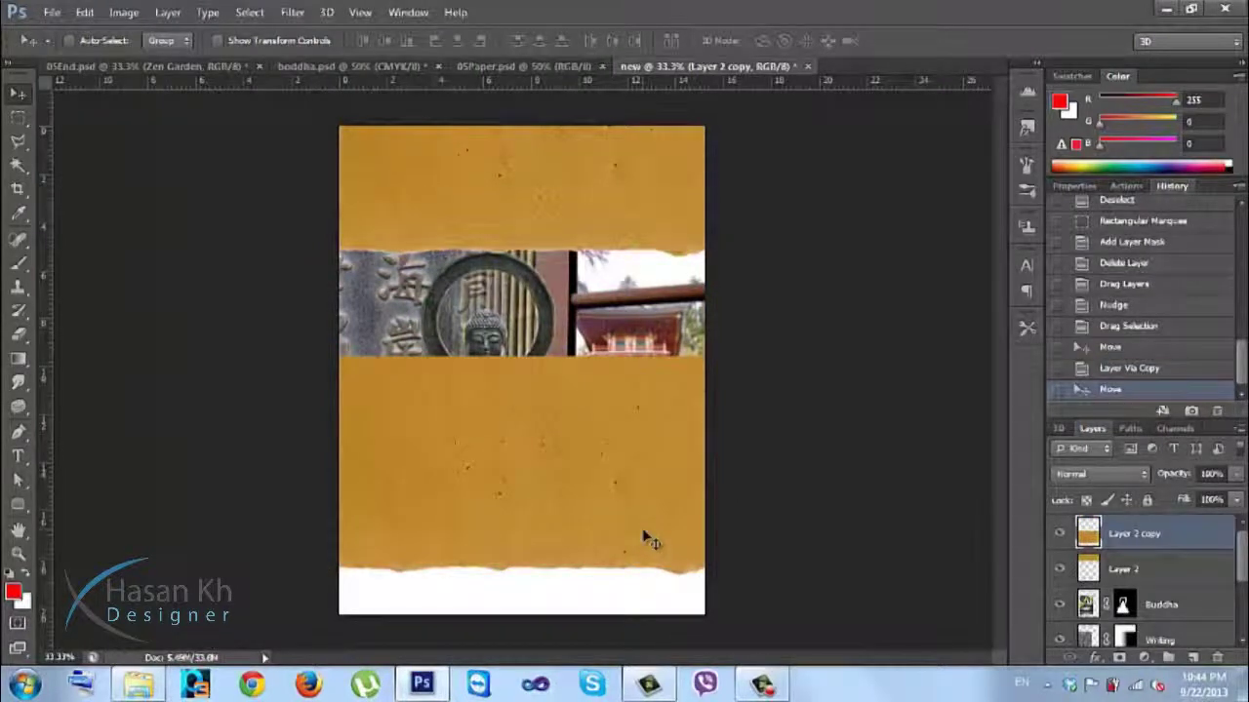
pyautogui.hotkey('ctrl', 't')
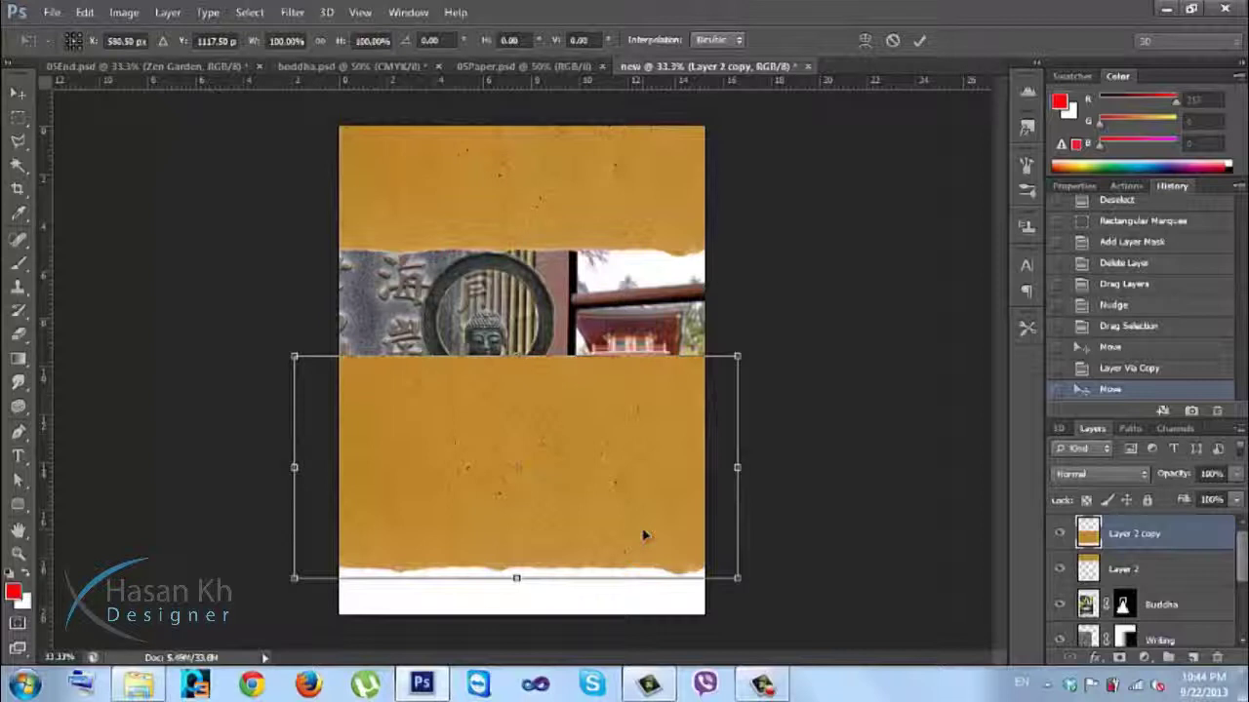
pyautogui.rightClick(644, 534)
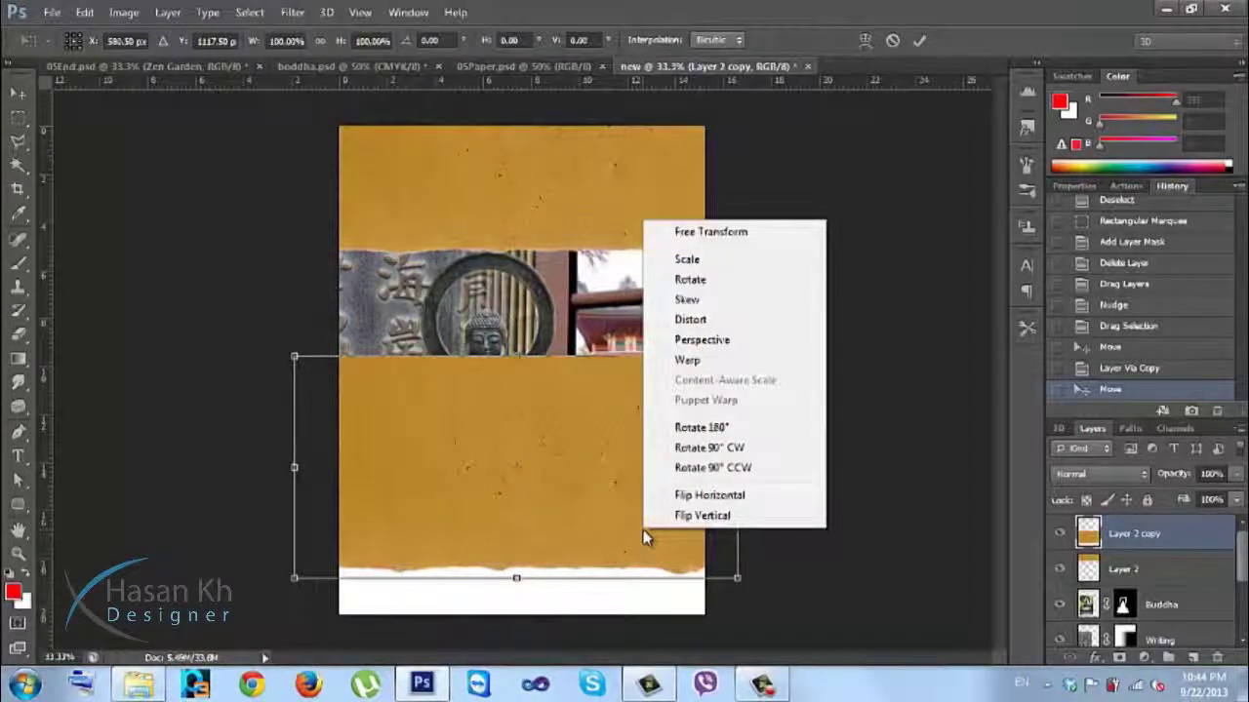
pyautogui.click(702, 516)
pyautogui.press('Return')
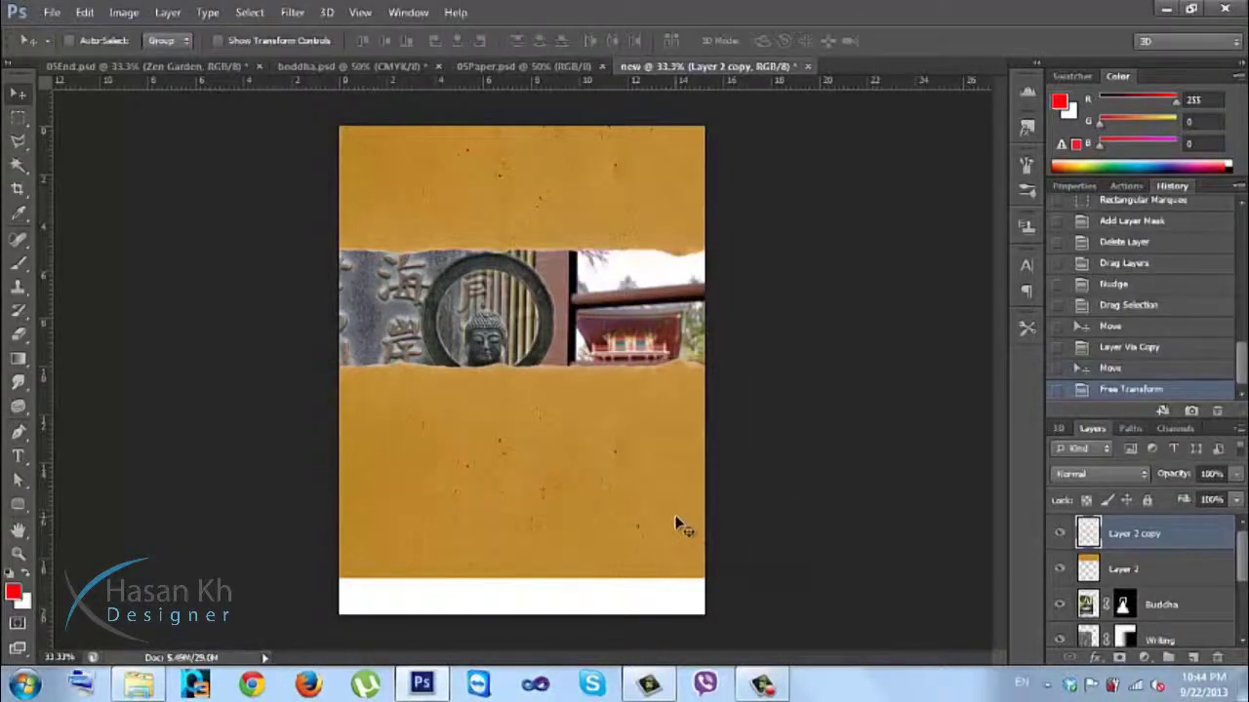
pyautogui.moveTo(648, 457); pyautogui.dragTo(643, 629)
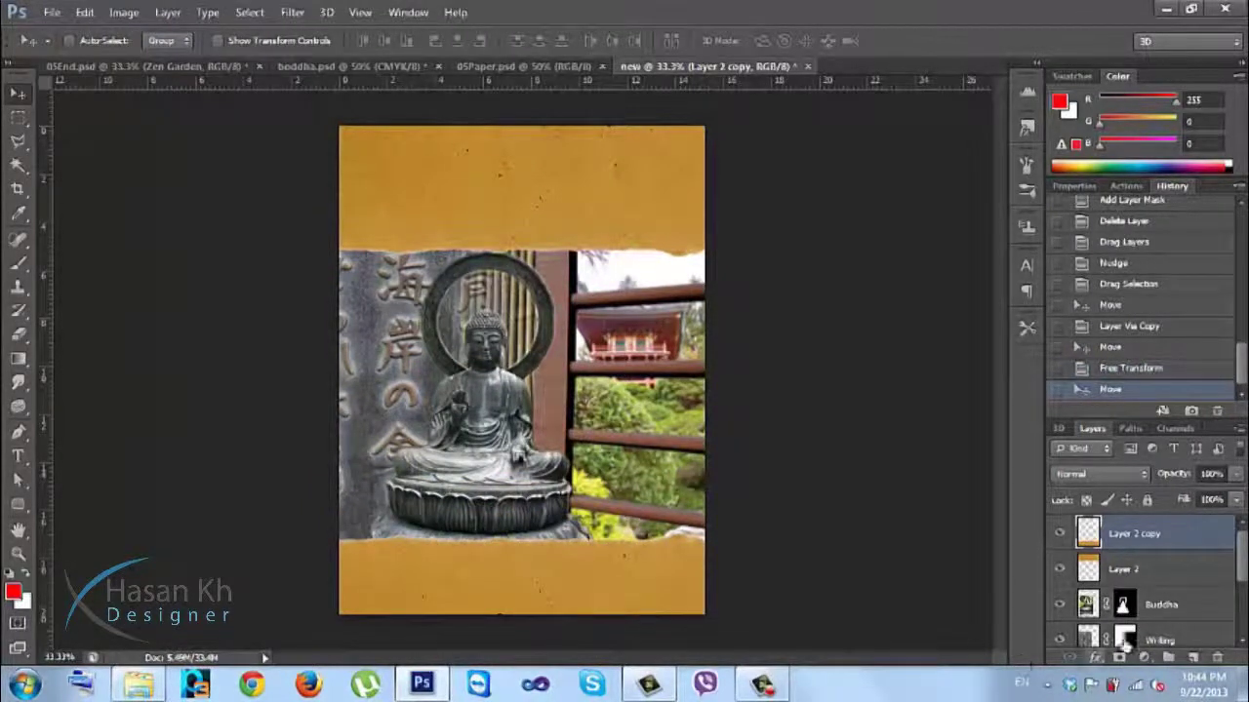
# Step: Select the Buddha, Writing, Garden and Layer 1 layers together and nudge the composition slightly down between the paper strips
pyautogui.scroll(-2, 1213, 568)
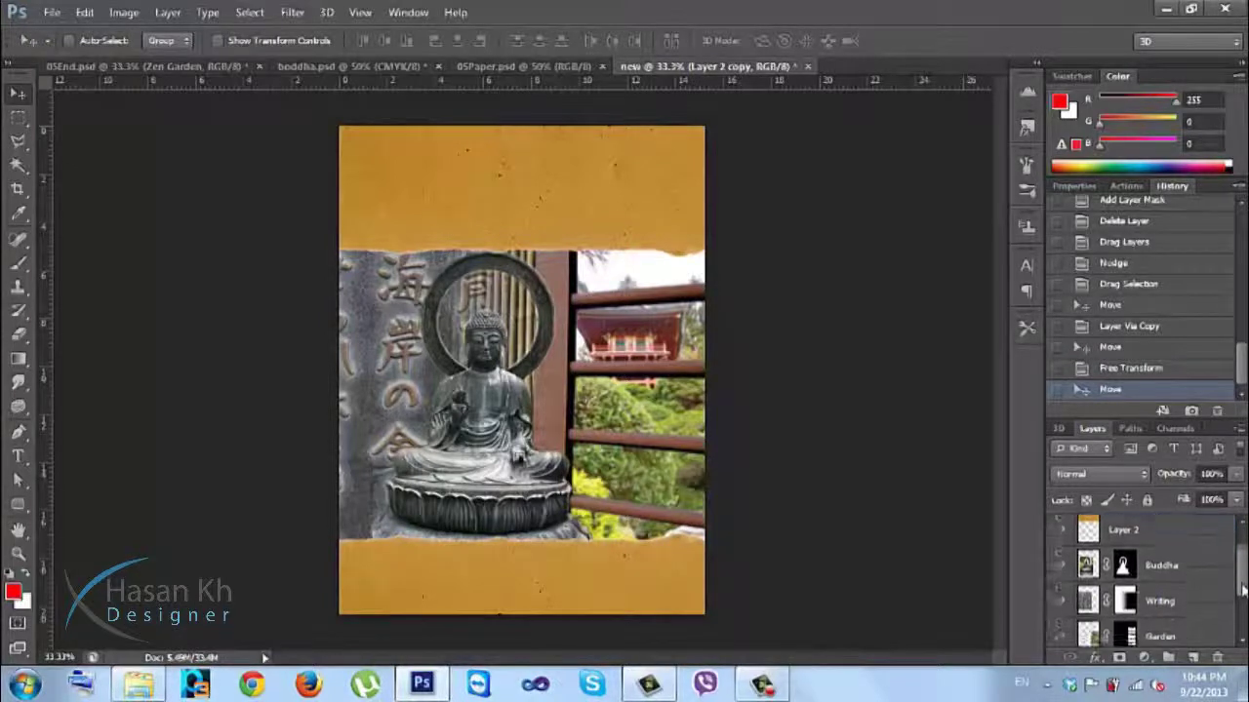
pyautogui.click(1206, 554)
pyautogui.scroll(-1, 1206, 566)
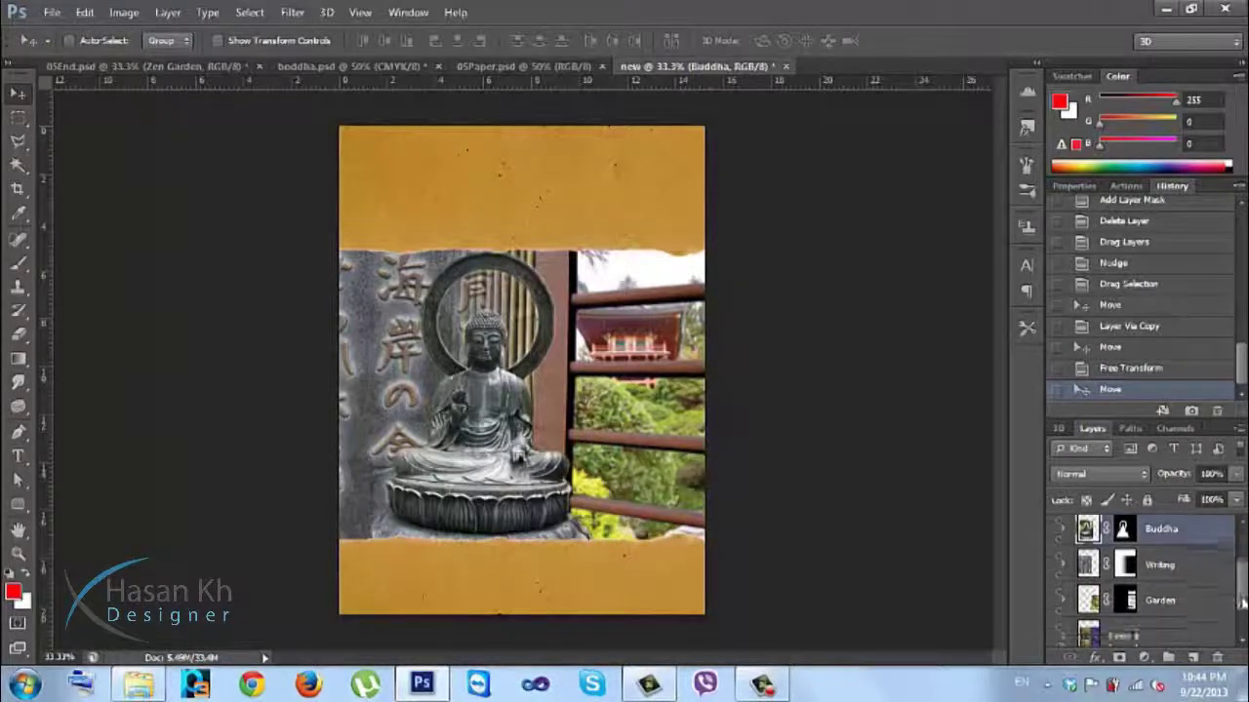
pyautogui.keyDown('shift'); pyautogui.click(1143, 625); pyautogui.keyUp('shift')
pyautogui.press('Down')
pyautogui.press('Down')
pyautogui.press('Down')
pyautogui.press('Down')
pyautogui.press('Down')
pyautogui.press('Down')
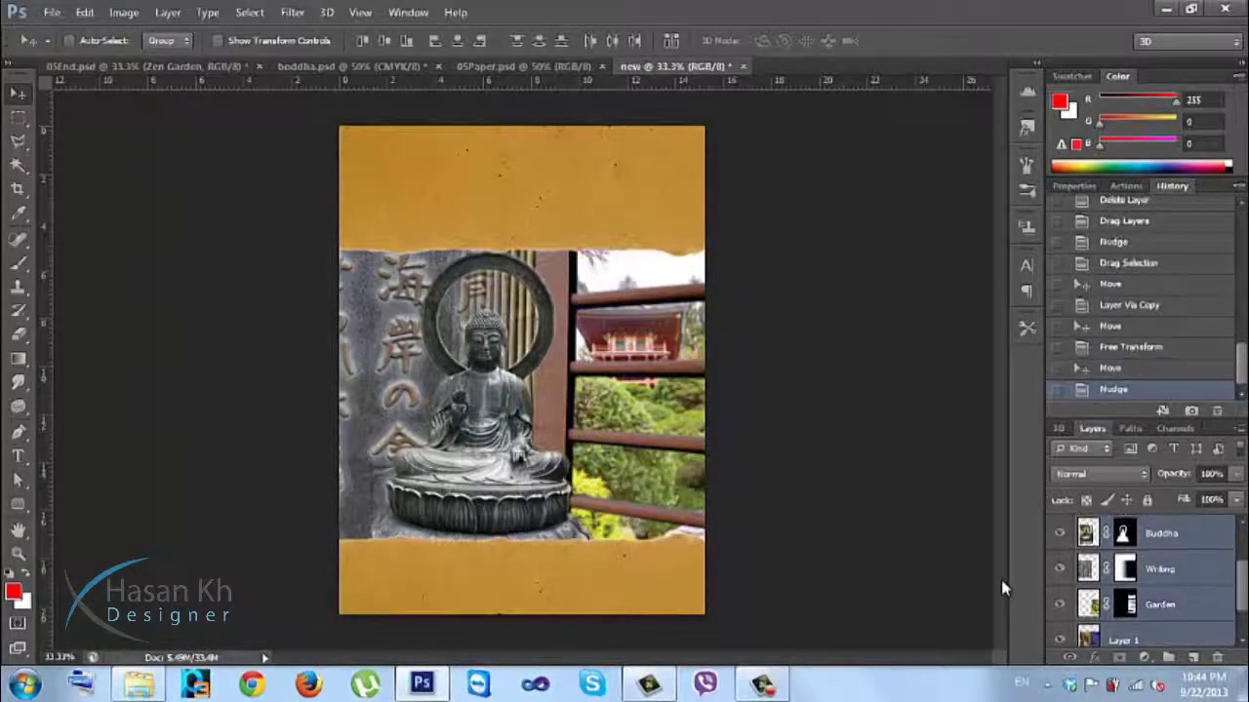
pyautogui.press('Up')
pyautogui.press('Up')
pyautogui.press('Up')
pyautogui.press('Up')
pyautogui.press('Up')
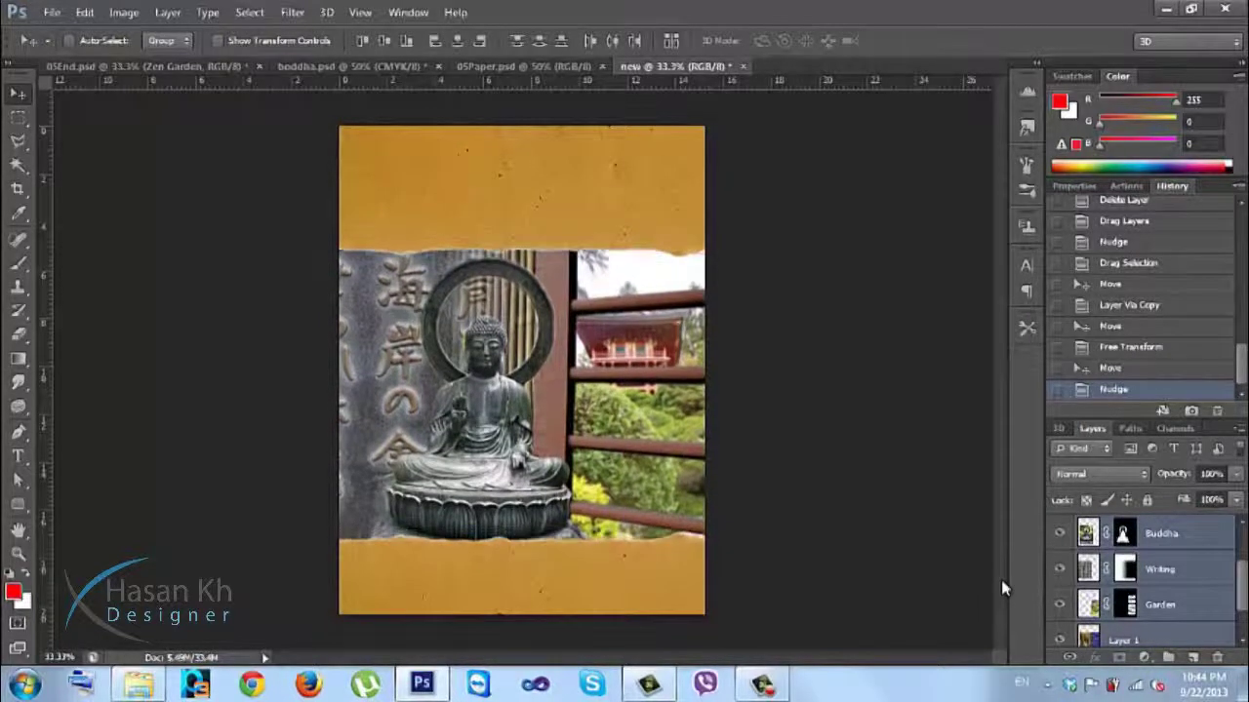
# Step: Shift the bottom paper strip, Layer 2 copy, and the top paper strip, Layer 2, slightly down
pyautogui.scroll(2, 1170, 595)
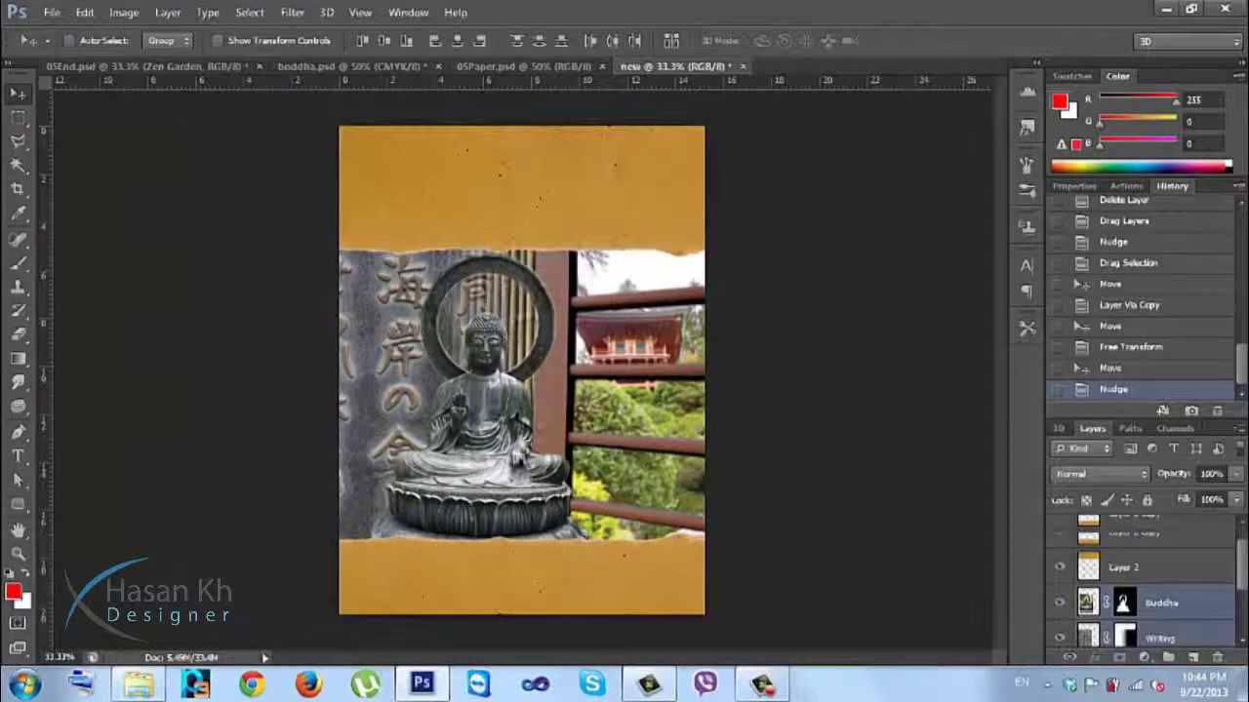
pyautogui.click(1175, 534)
pyautogui.moveTo(671, 555)
pyautogui.mouseDown()
pyautogui.moveTo(667, 575)
pyautogui.moveTo(670, 562)
pyautogui.mouseUp()
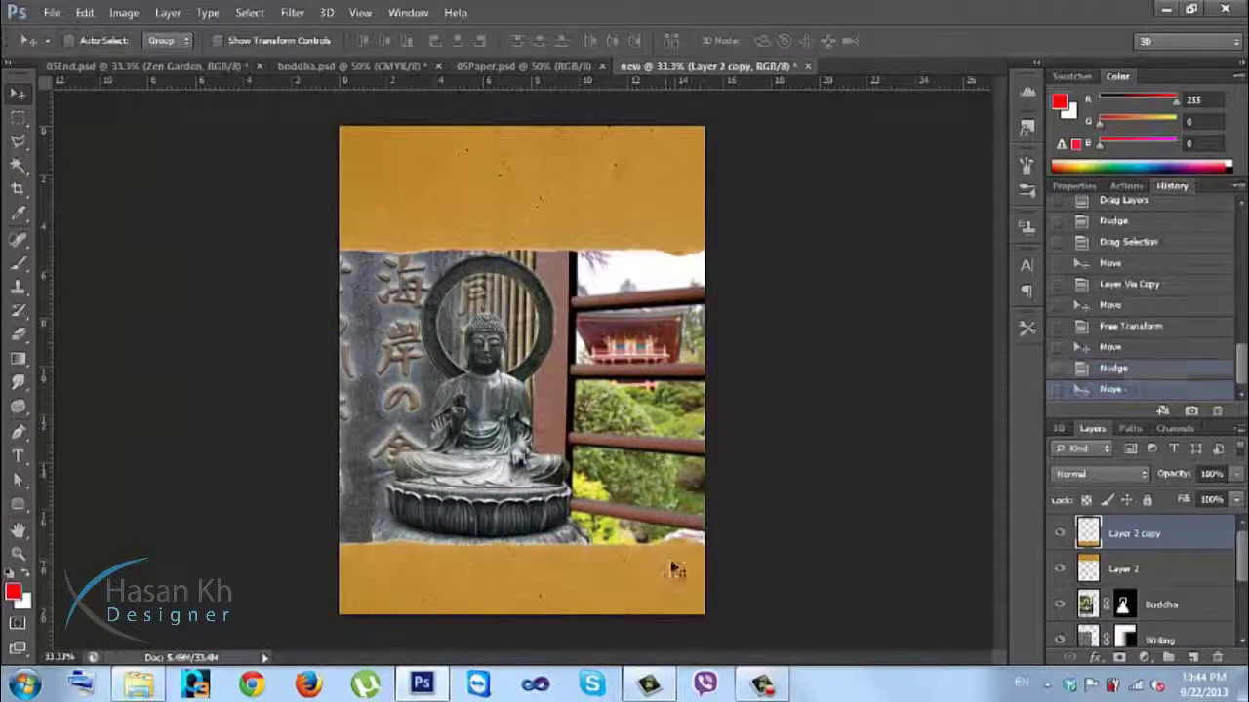
pyautogui.click(1152, 580)
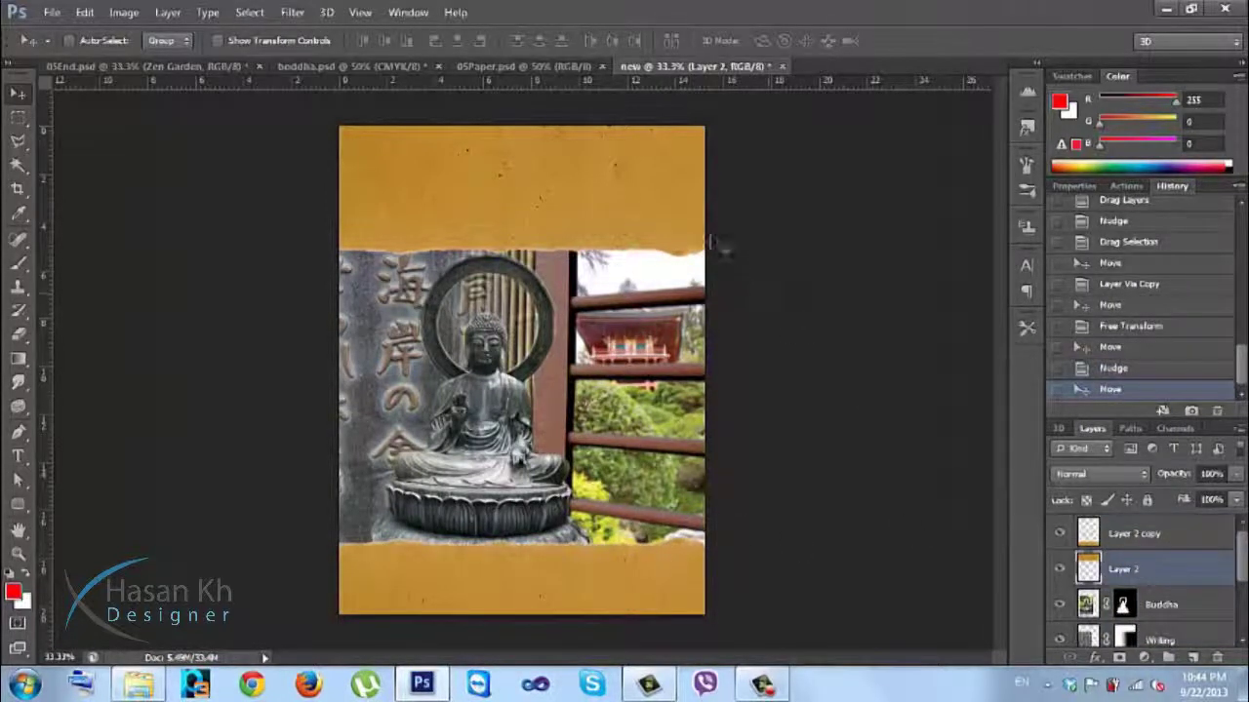
pyautogui.press('Down')
pyautogui.press('Down')
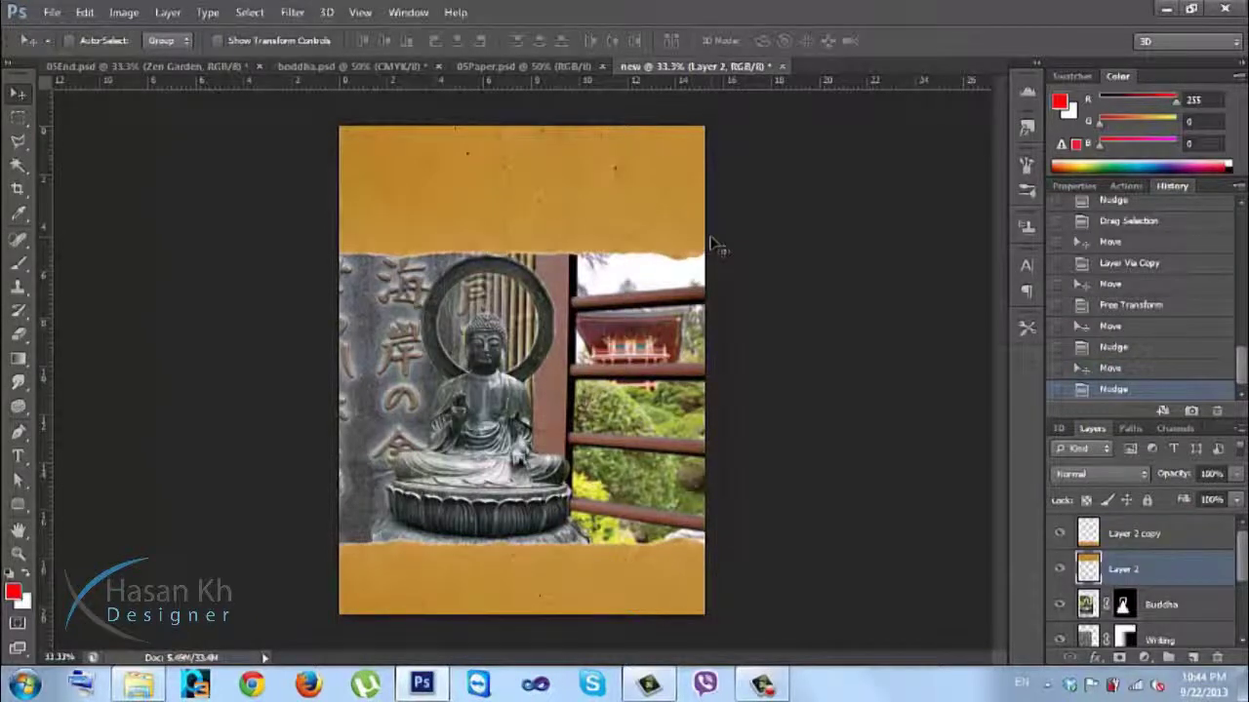
# Step: Move the Buddha, Writing, Garden and Layer 1 layers together further down the page in large nudges
pyautogui.scroll(-1, 1219, 578)
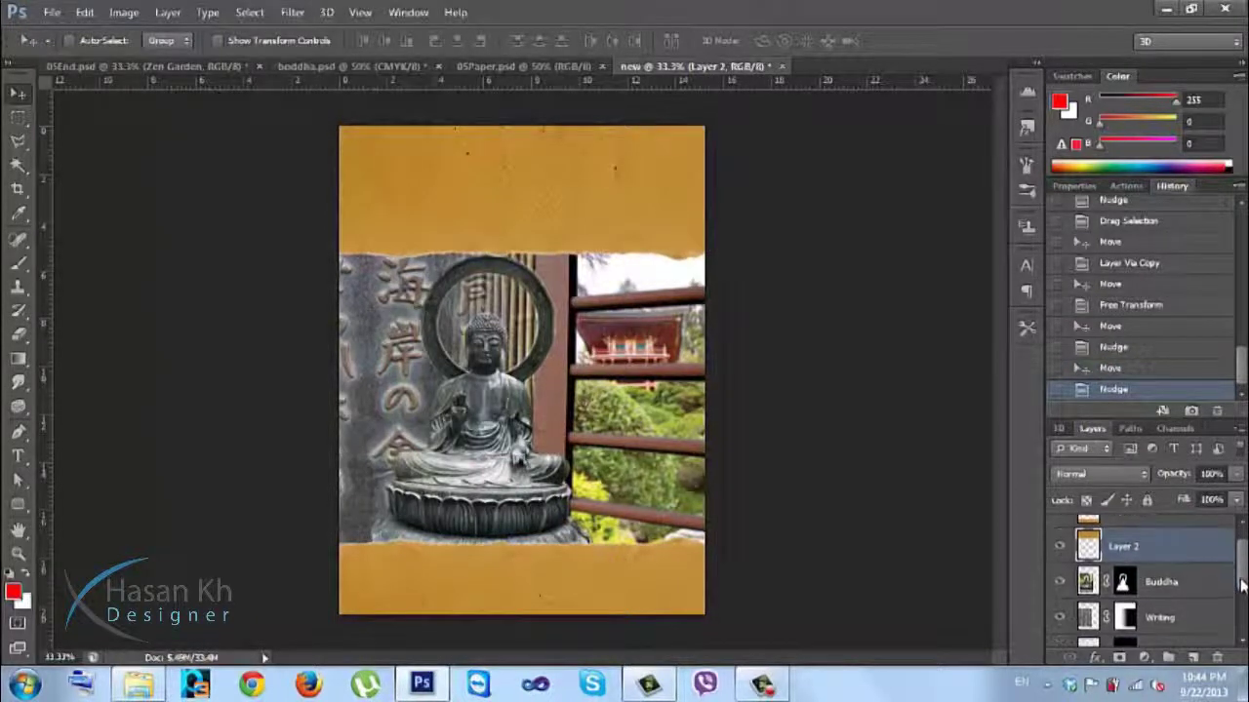
pyautogui.click(1189, 582)
pyautogui.scroll(-2, 1189, 585)
pyautogui.keyDown('shift'); pyautogui.click(1189, 614); pyautogui.keyUp('shift')
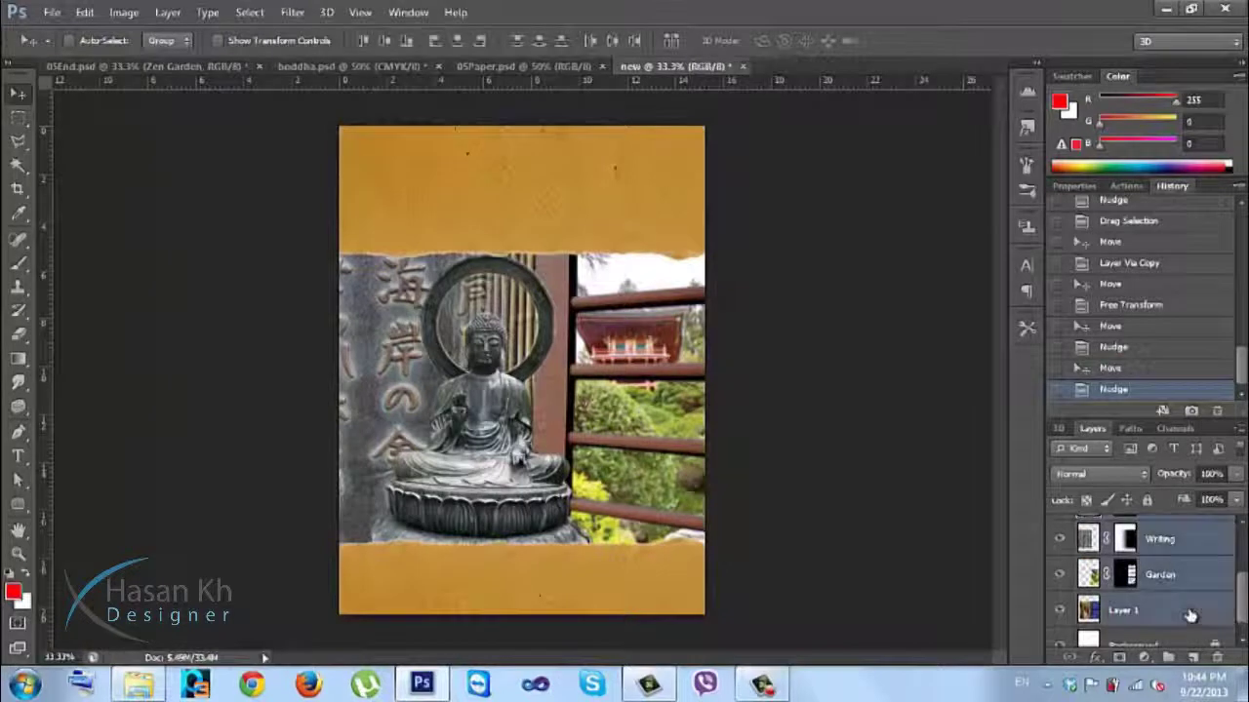
pyautogui.scroll(1, 1188, 609)
pyautogui.hotkey('shift', 'Down')
pyautogui.hotkey('shift', 'Down')
pyautogui.hotkey('shift', 'Down')
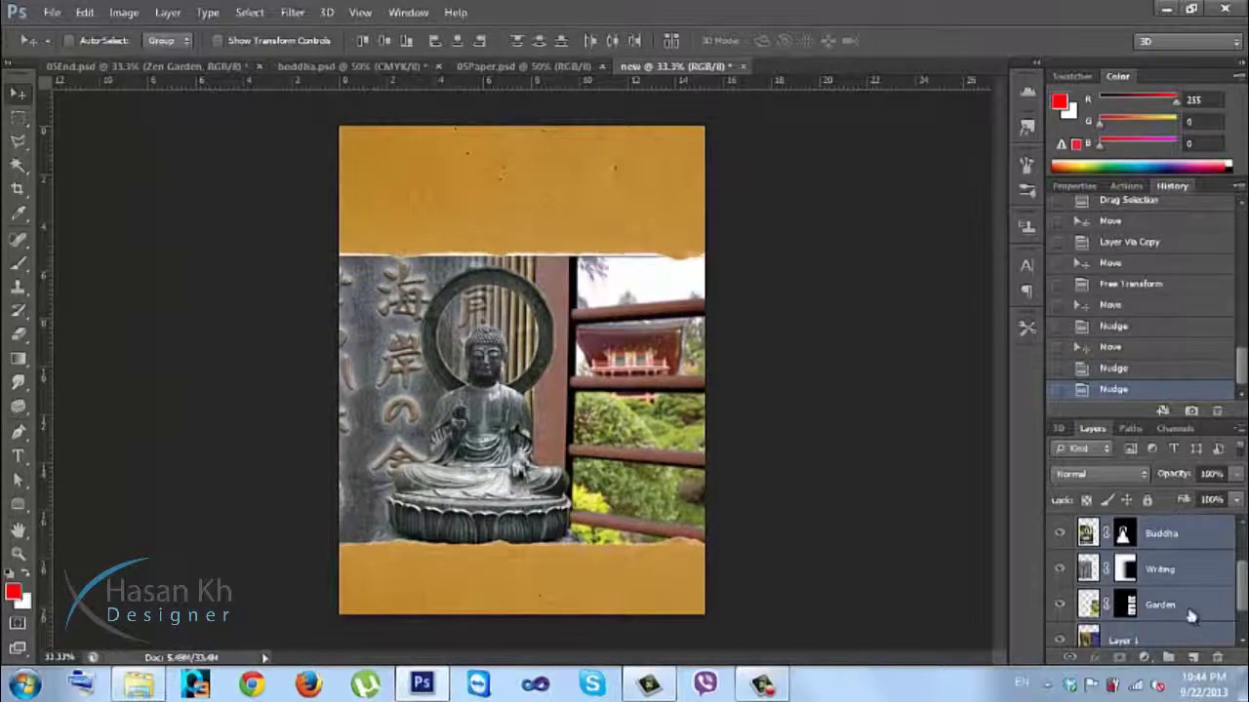
# Step: Nudge the top paper strip, Layer 2, down to cover the composition's upper edge
pyautogui.scroll(2, 1209, 576)
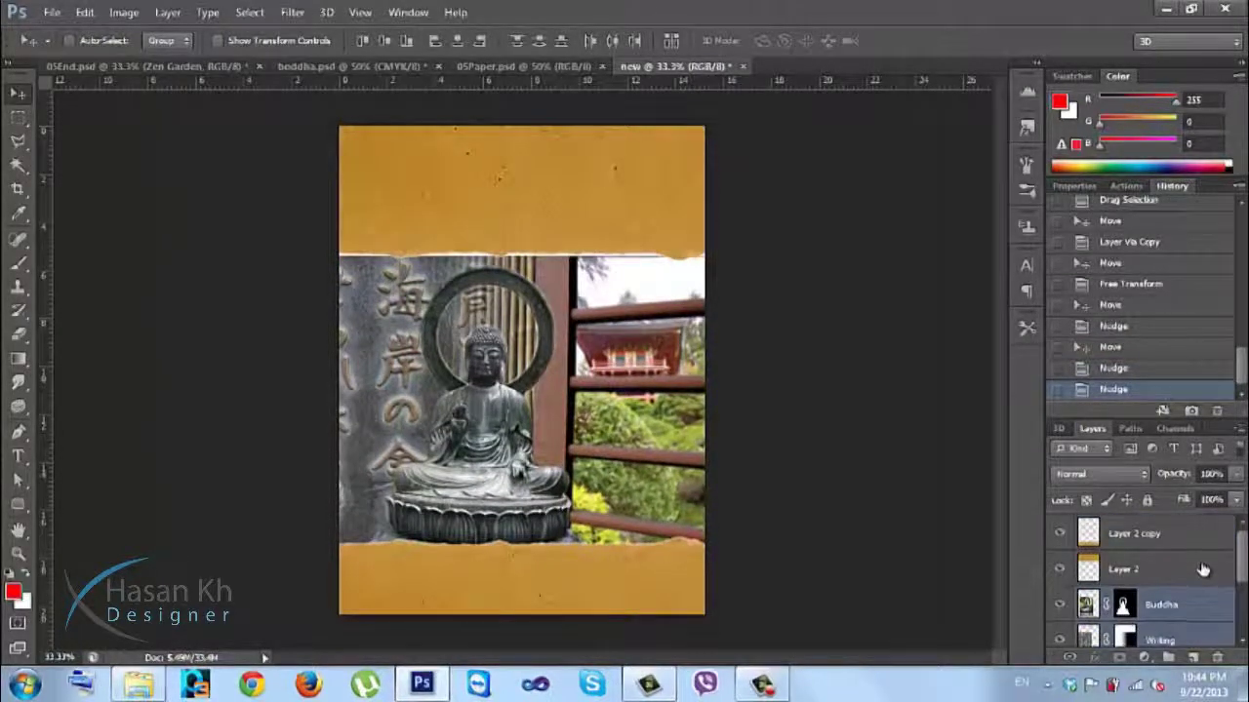
pyautogui.click(1196, 569)
pyautogui.hotkey('shift', 'Down')
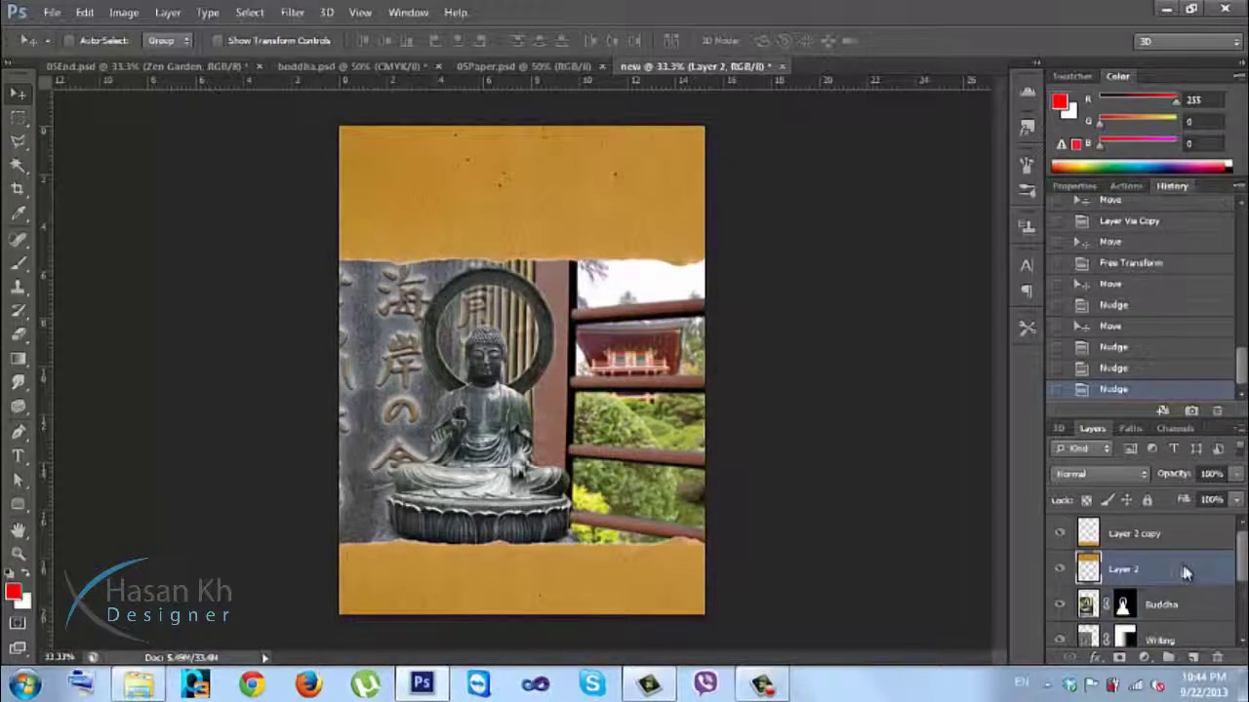
# Step: Nudge the bottom paper strip, Layer 2 copy, down to reveal more of the Buddha's base
pyautogui.click(1196, 533)
pyautogui.hotkey('shift', 'Down')
pyautogui.hotkey('shift', 'Down')
pyautogui.hotkey('shift', 'Down')
pyautogui.hotkey('shift', 'Down')
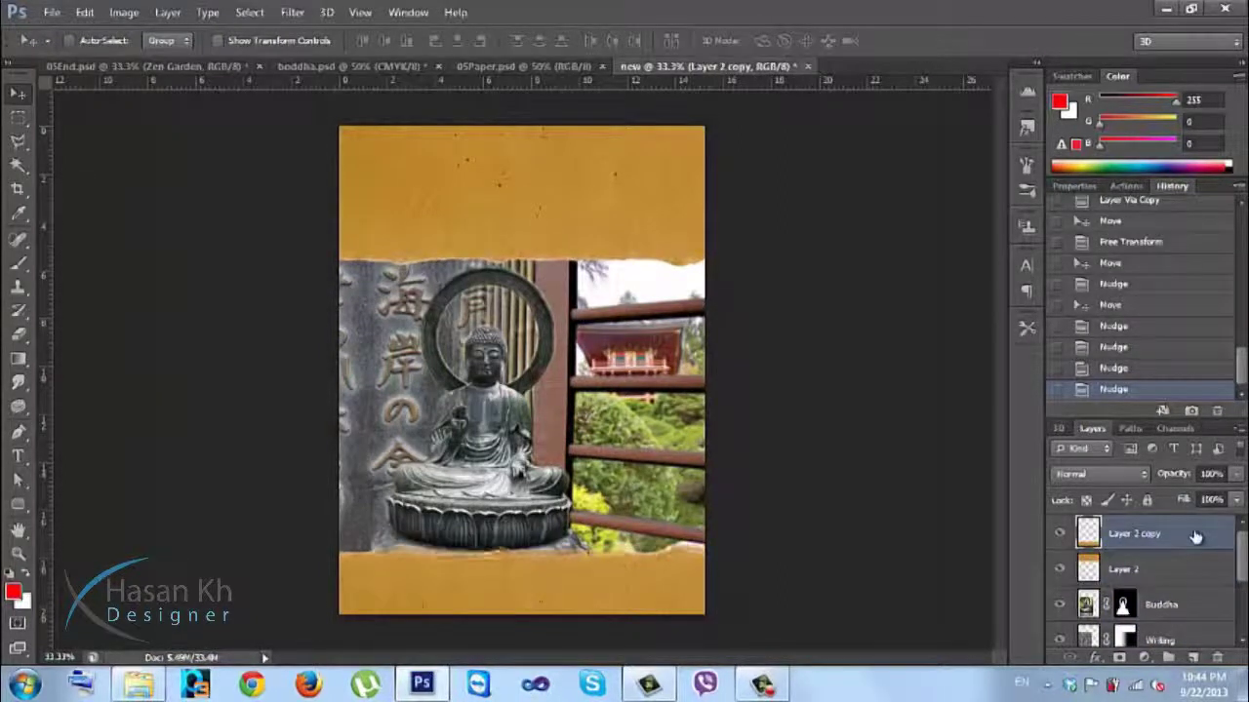
pyautogui.press('Down')
pyautogui.press('Down')
pyautogui.press('Down')
pyautogui.press('Down')
pyautogui.press('Down')
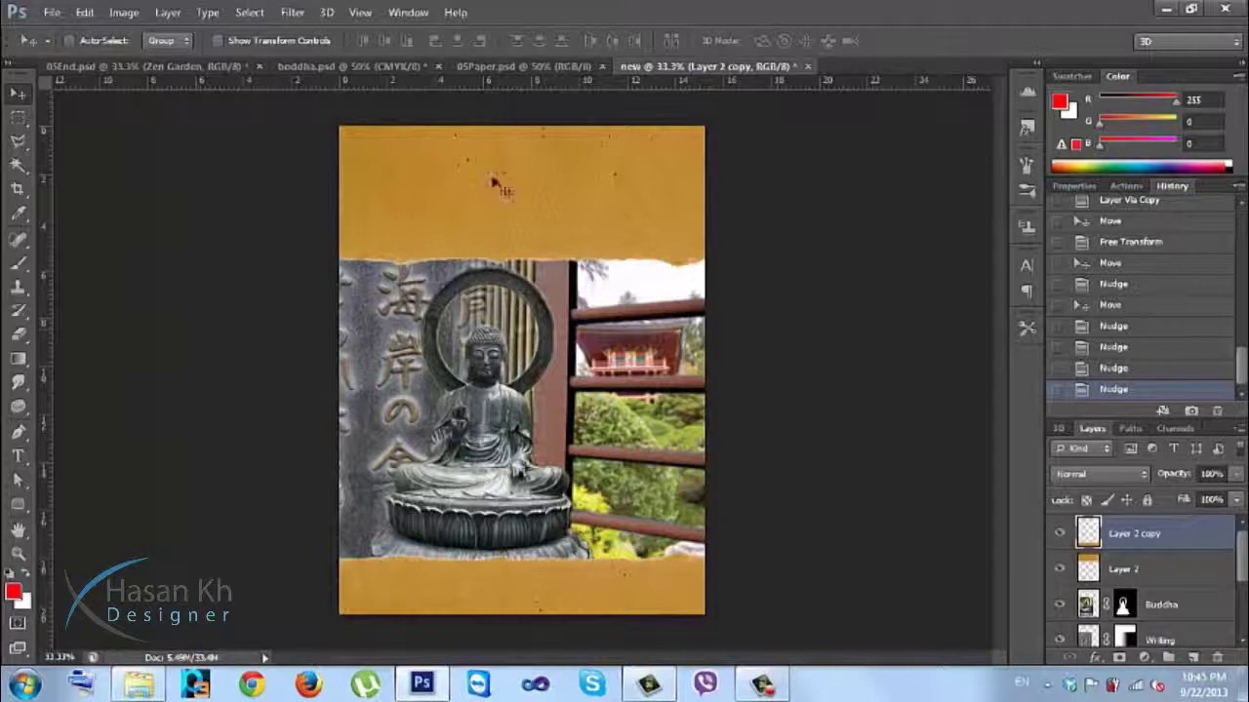
# Step: Check the paper colour in 05End.psd, and try a Hue/Saturation hue shift on the new document's top paper strip, Layer 2
pyautogui.click(144, 68)
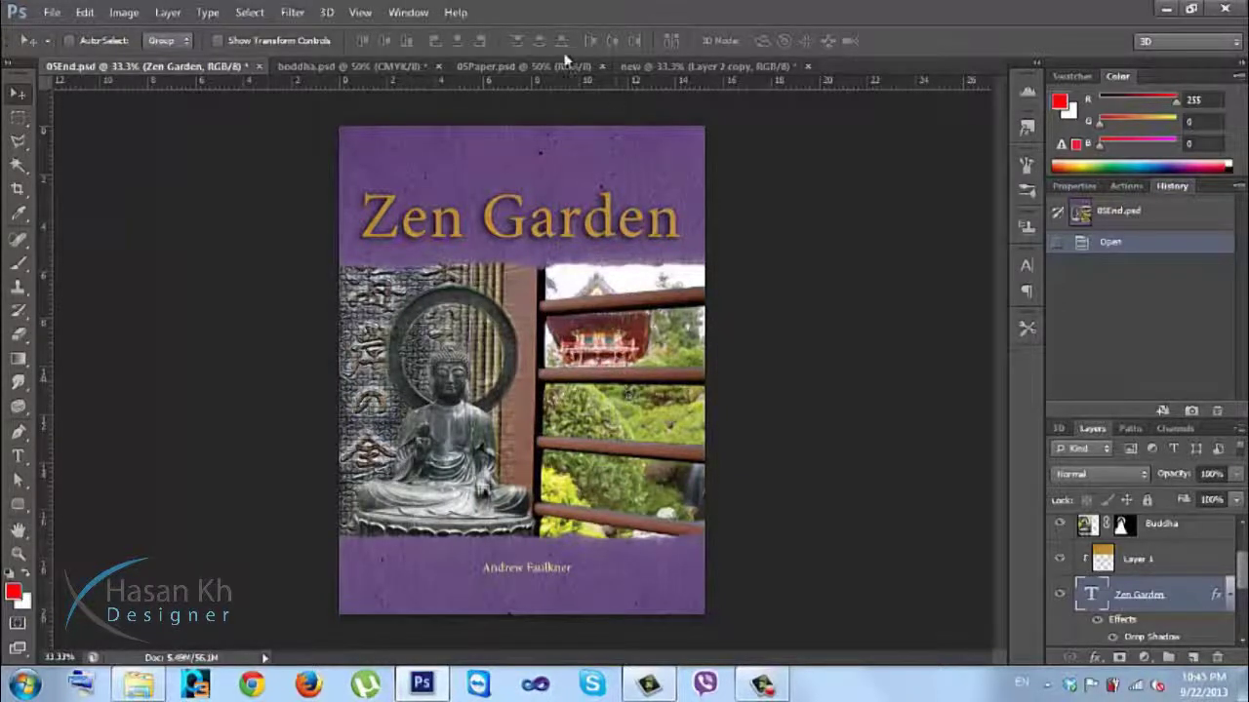
pyautogui.click(641, 68)
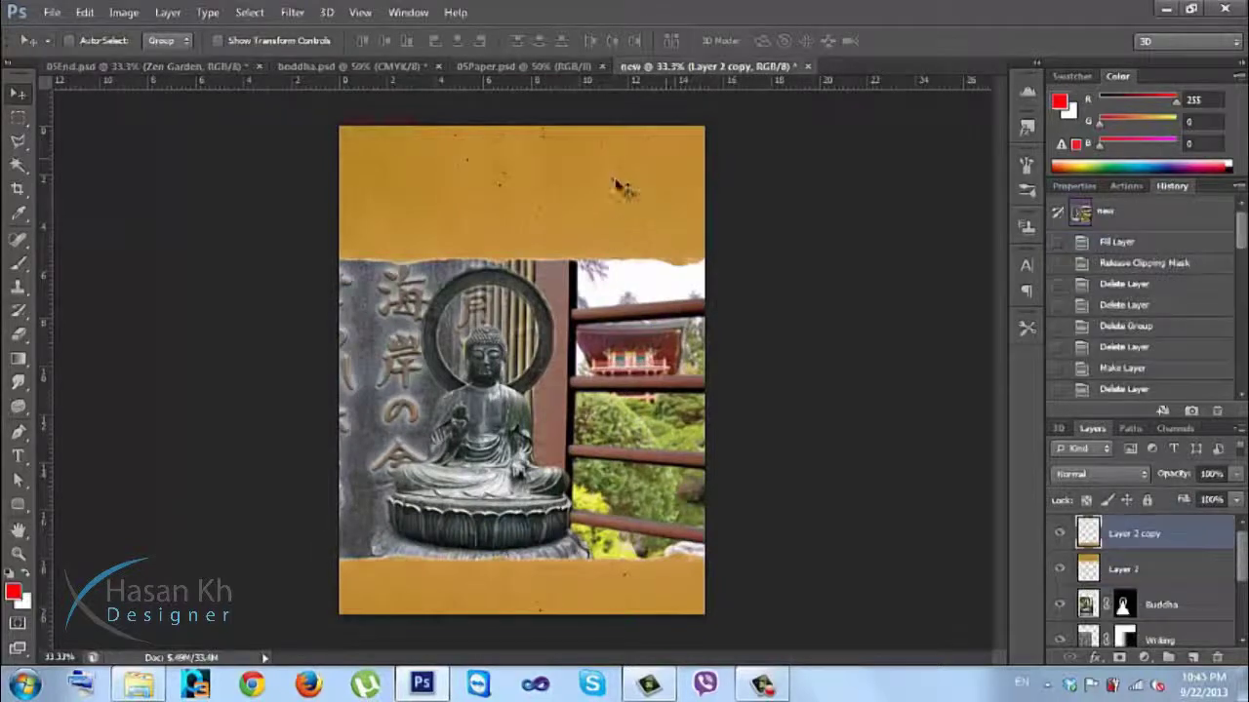
pyautogui.click(1171, 571)
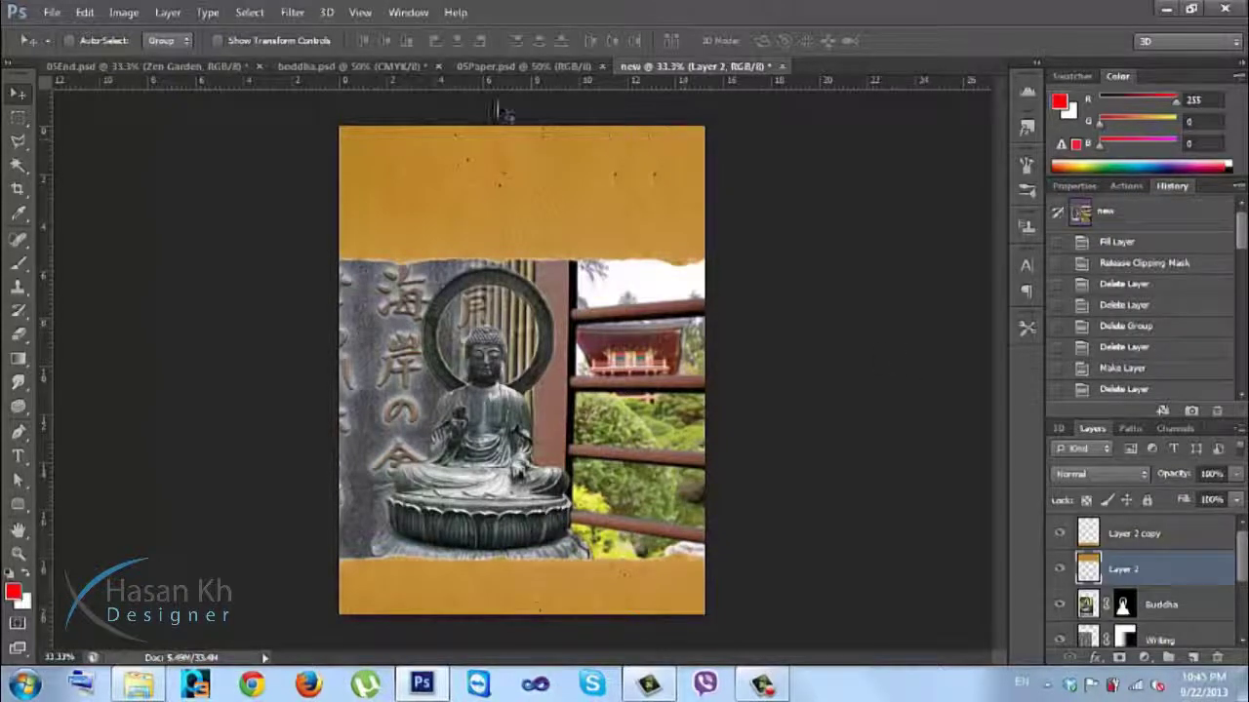
pyautogui.click(123, 13)
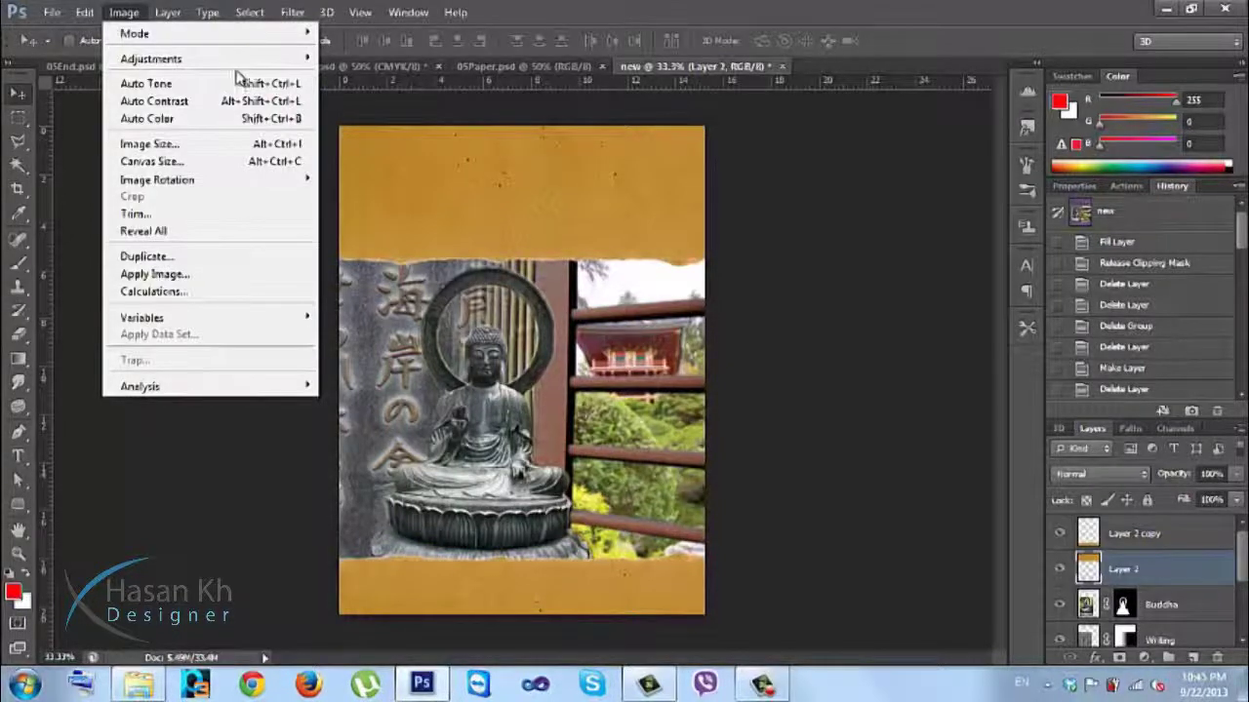
pyautogui.moveTo(239, 63)
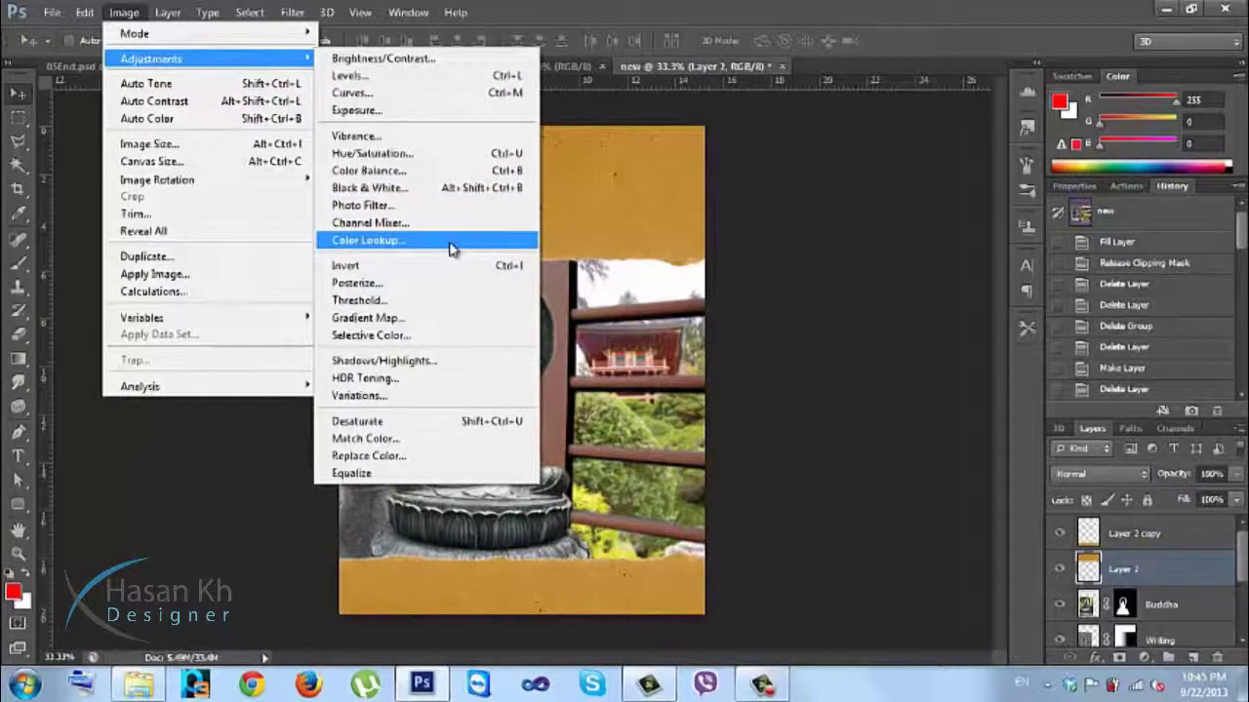
pyautogui.click(356, 156)
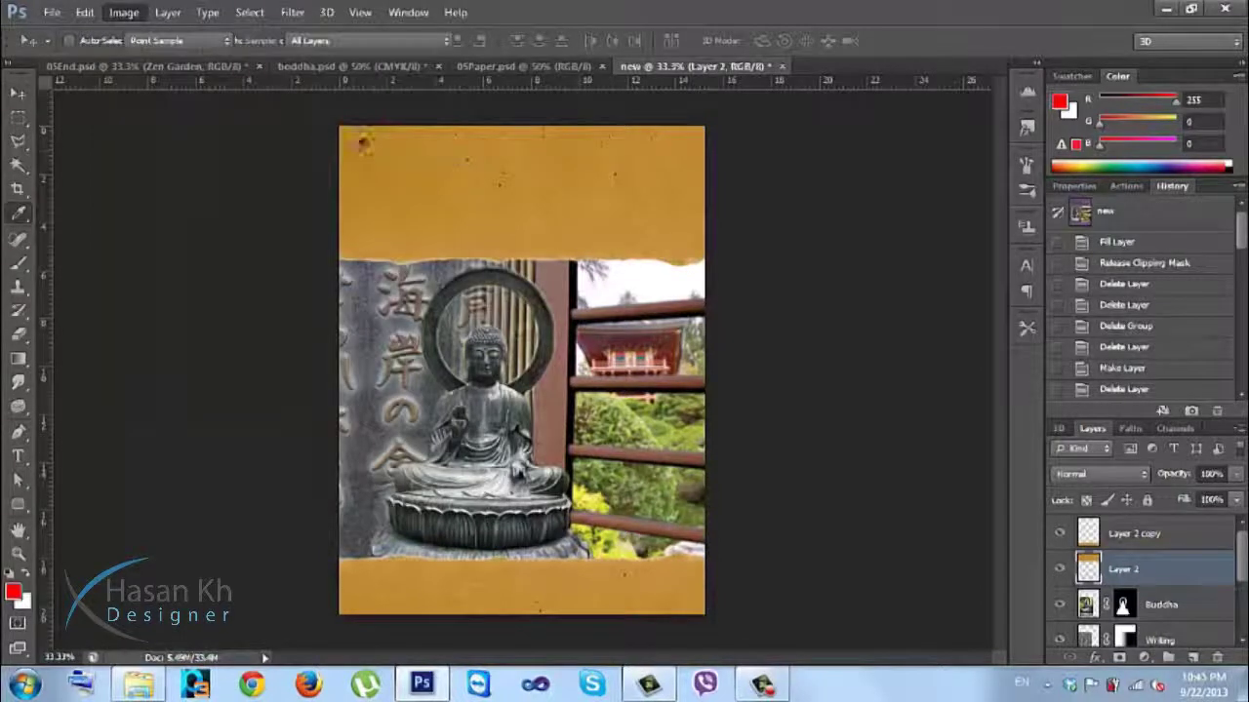
pyautogui.moveTo(903, 161); pyautogui.dragTo(891, 86)
pyautogui.moveTo(938, 208); pyautogui.dragTo(910, 210)
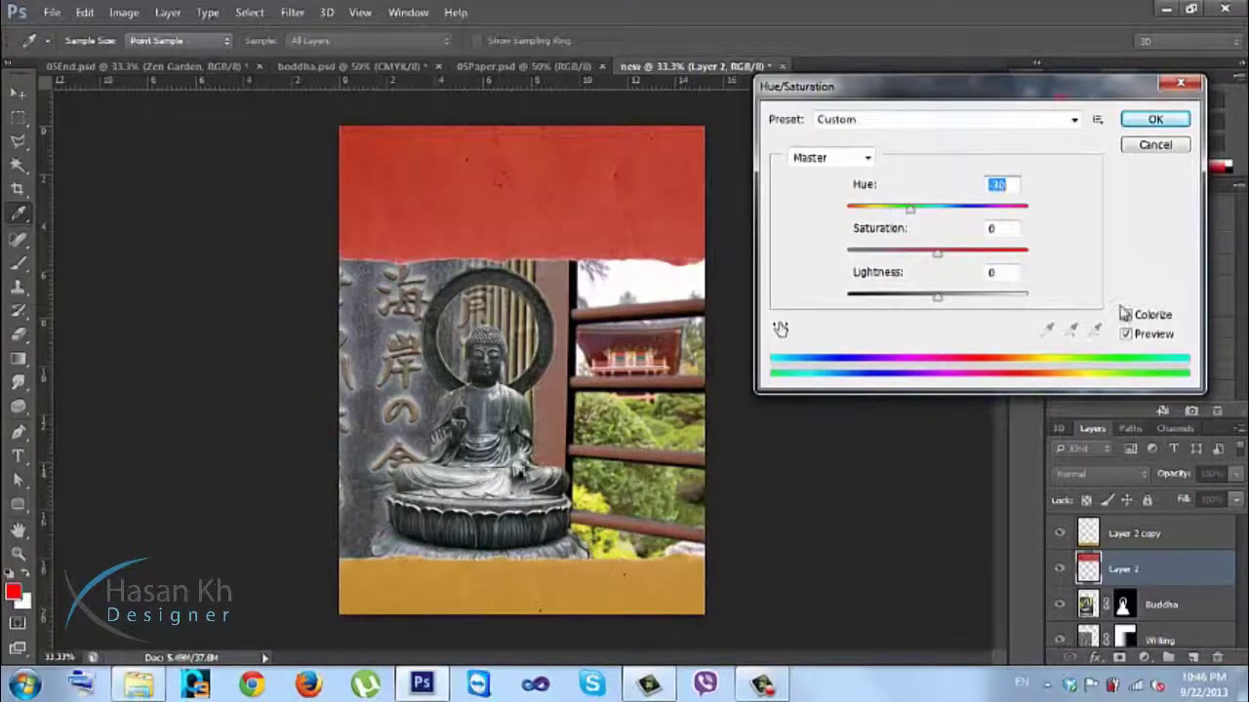
pyautogui.moveTo(915, 208); pyautogui.dragTo(936, 209)
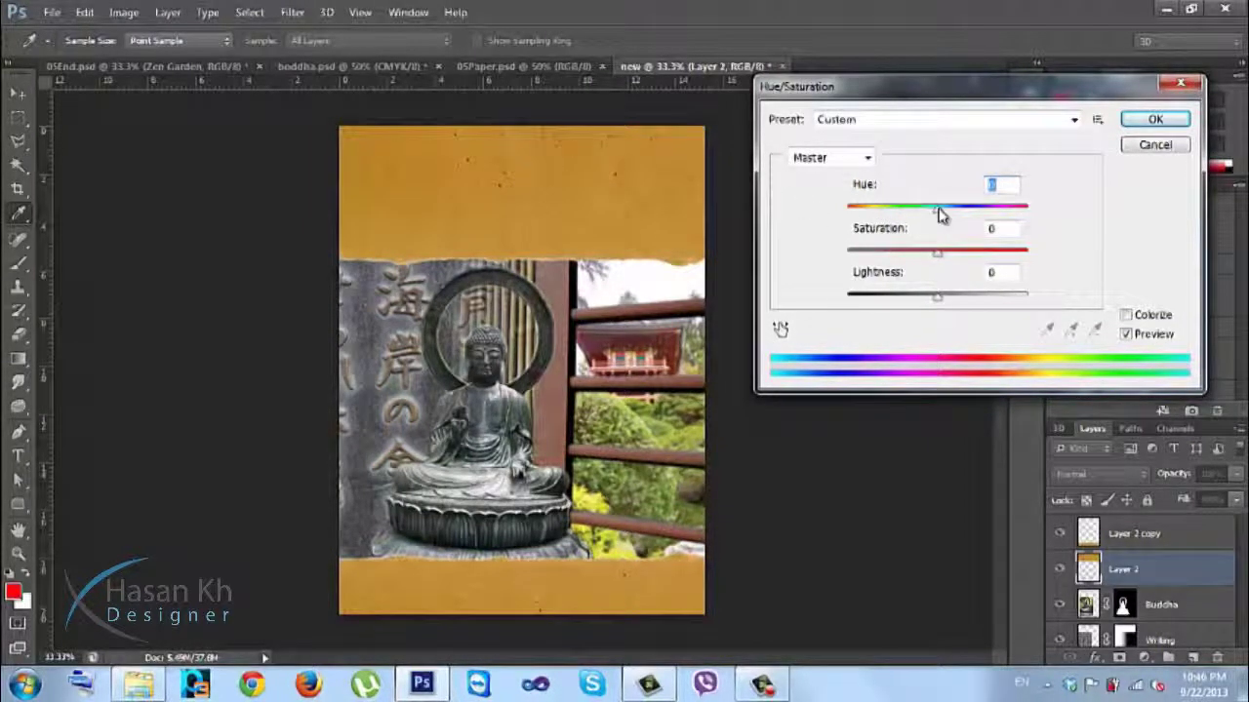
# Step: Colorize the top paper strip purple with Hue 300 and Saturation about 28, and apply the adjustment
pyautogui.click(1127, 315)
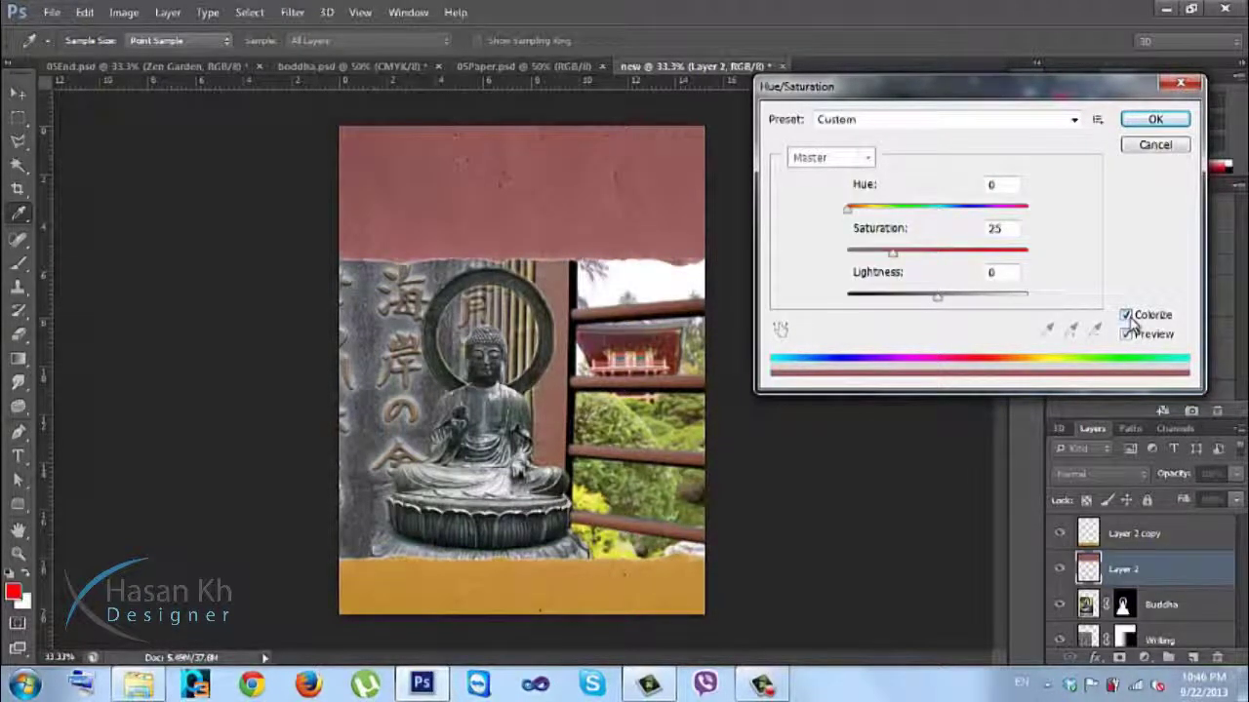
pyautogui.moveTo(893, 255); pyautogui.dragTo(934, 258)
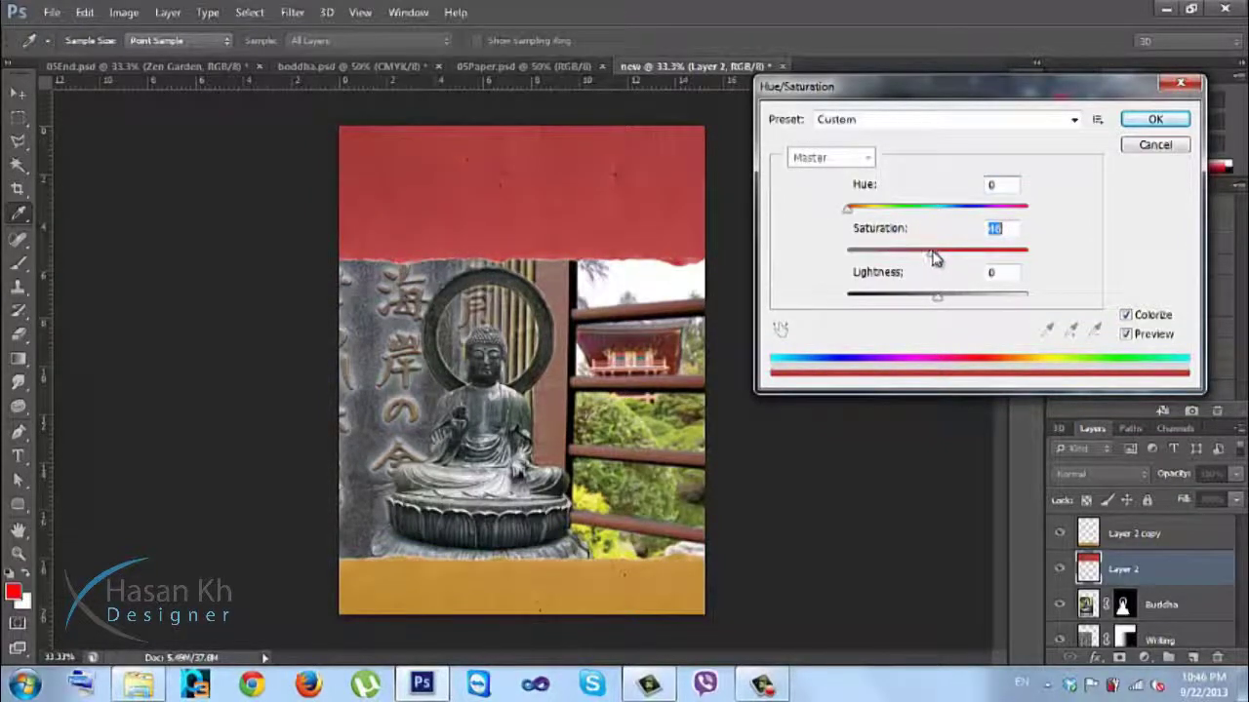
pyautogui.moveTo(849, 208); pyautogui.dragTo(997, 214)
pyautogui.moveTo(935, 259); pyautogui.dragTo(899, 257)
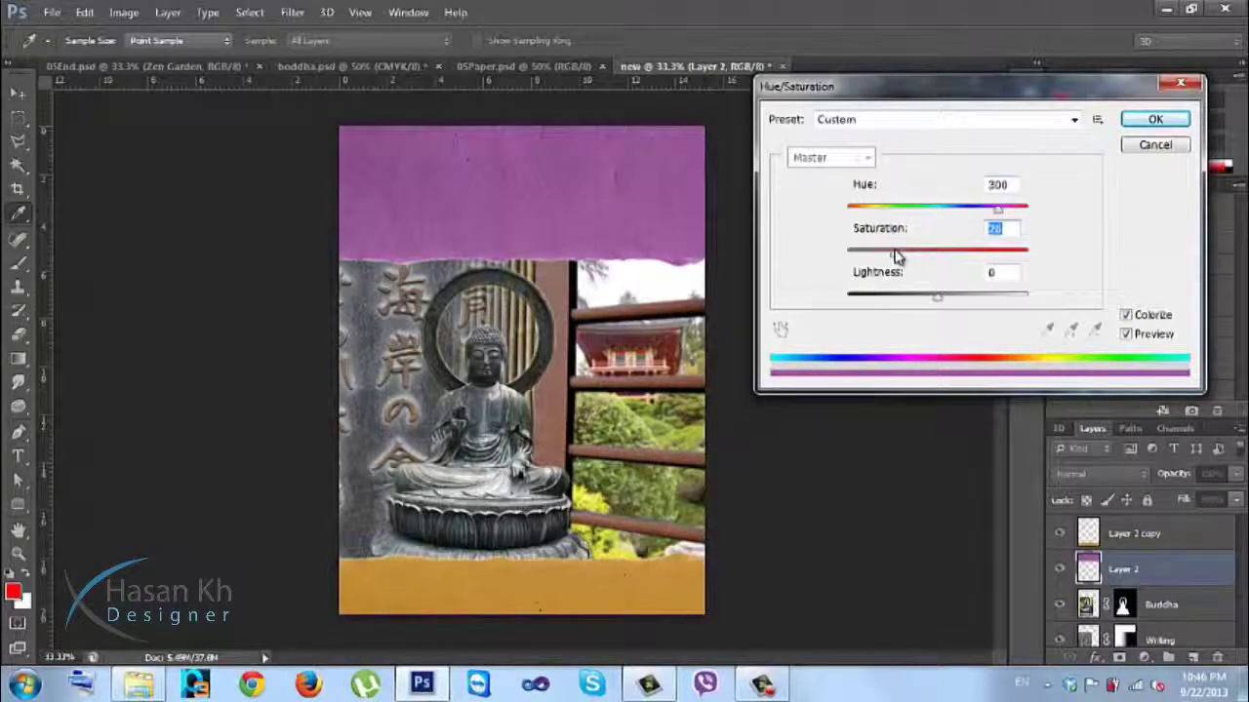
pyautogui.press('Return')
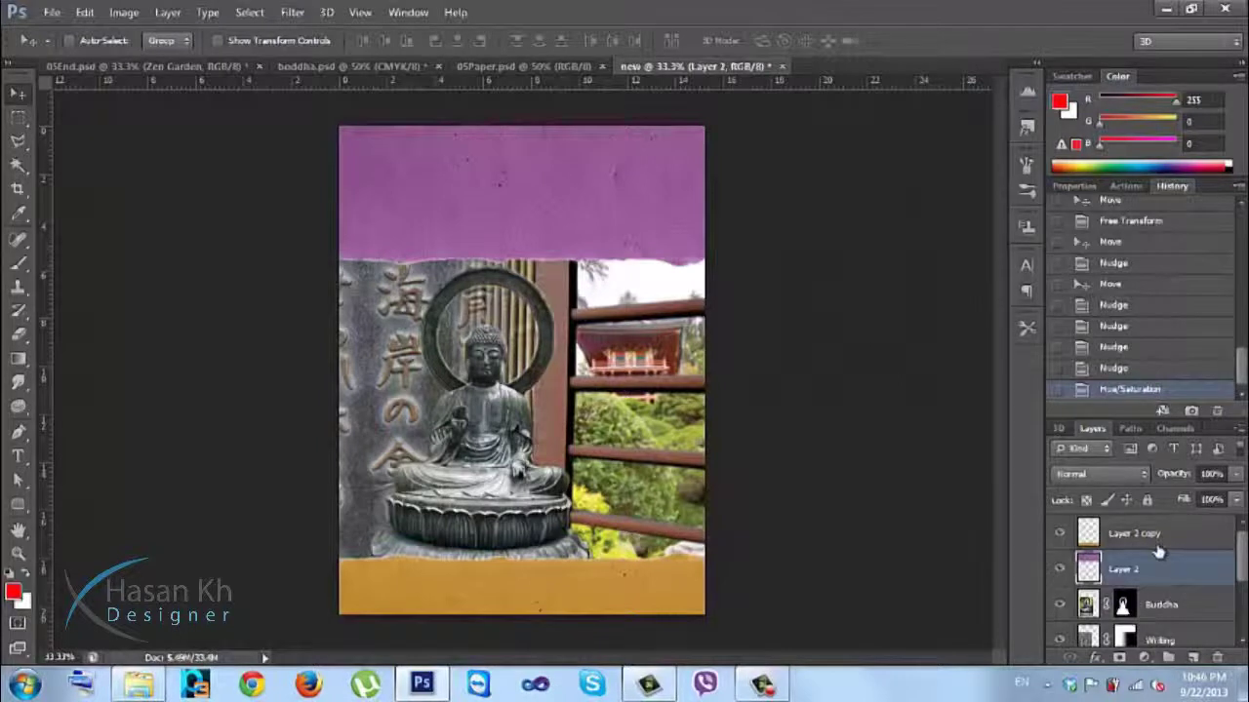
# Step: Delete the orange paper strip at the page bottom and duplicate the purple Layer 2 using Layer Via Copy
pyautogui.moveTo(1140, 566); pyautogui.dragTo(1212, 599)
pyautogui.click(1224, 659)
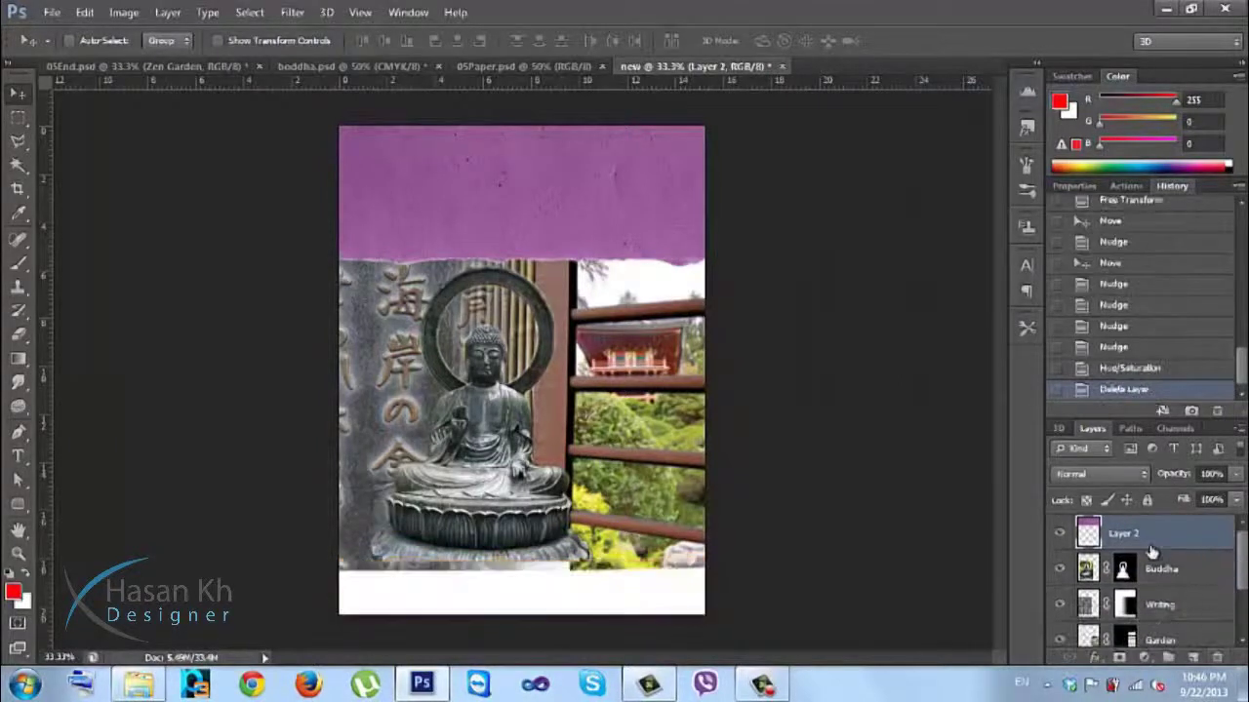
pyautogui.hotkey('ctrl', 'j')
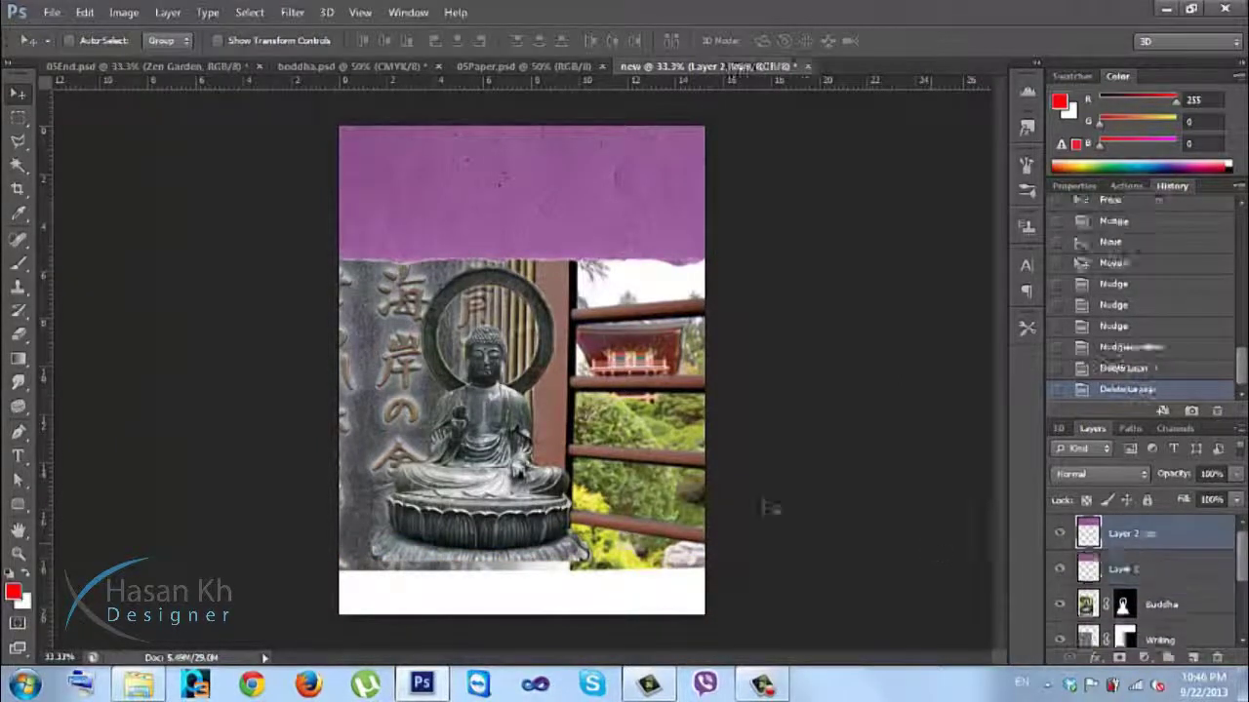
pyautogui.moveTo(593, 244); pyautogui.dragTo(589, 564)
pyautogui.hotkey('ctrl', 't')
pyautogui.rightClick(588, 557)
pyautogui.press('Escape')
pyautogui.press('Escape')
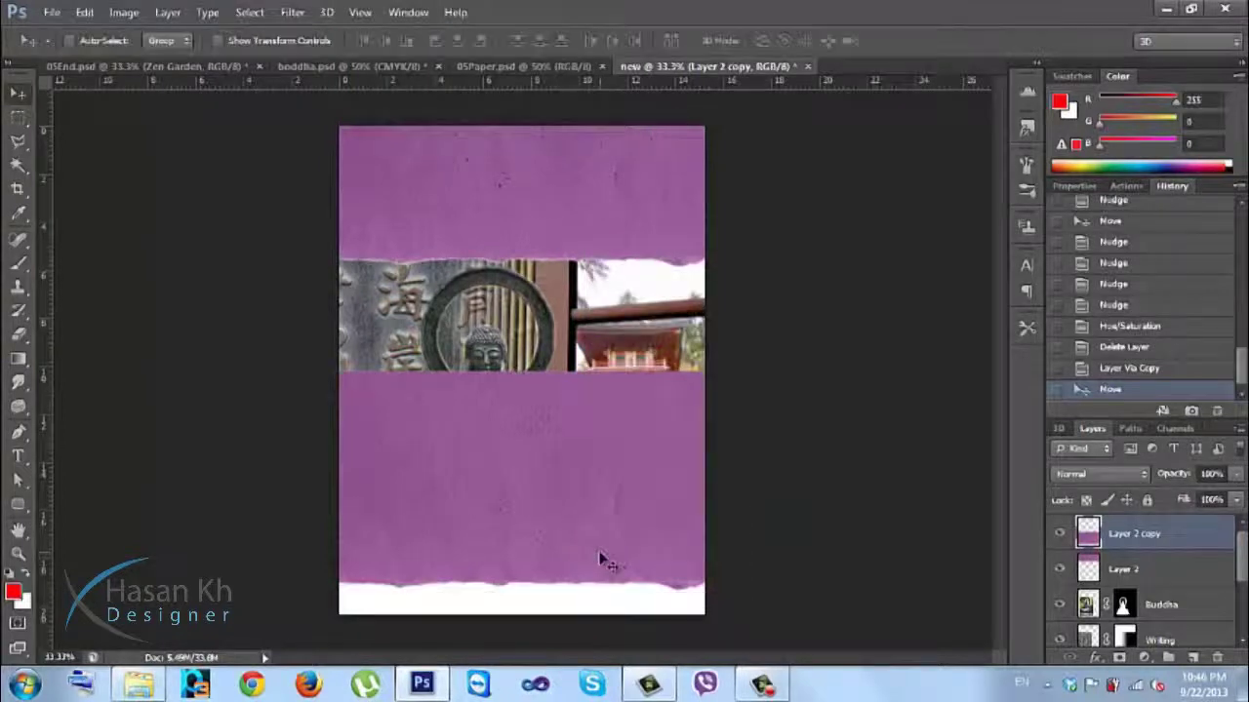
# Step: Delete Layer 2 copy, then load Layer 2's outline as a selection and refine its edge with Smooth 59 and Contrast about 34%
pyautogui.moveTo(1184, 549); pyautogui.dragTo(1225, 656)
pyautogui.keyDown('ctrl'); pyautogui.click(1088, 533); pyautogui.keyUp('ctrl')
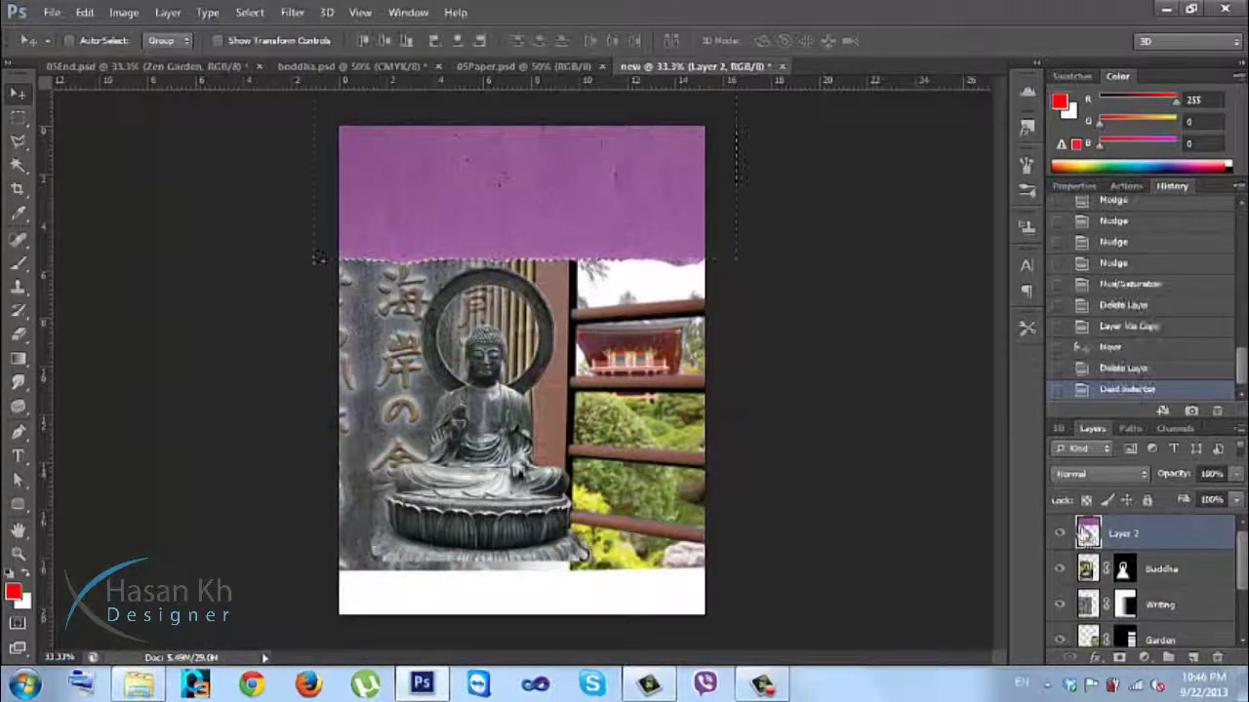
pyautogui.press('m')
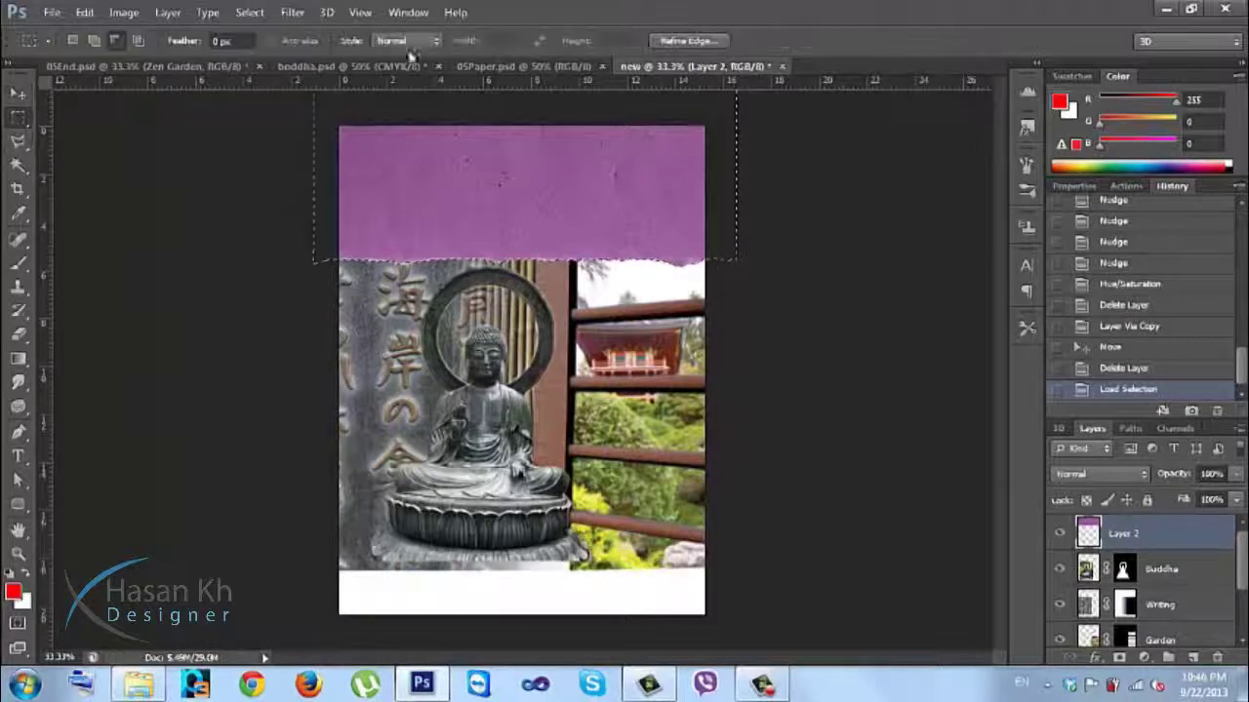
pyautogui.click(690, 41)
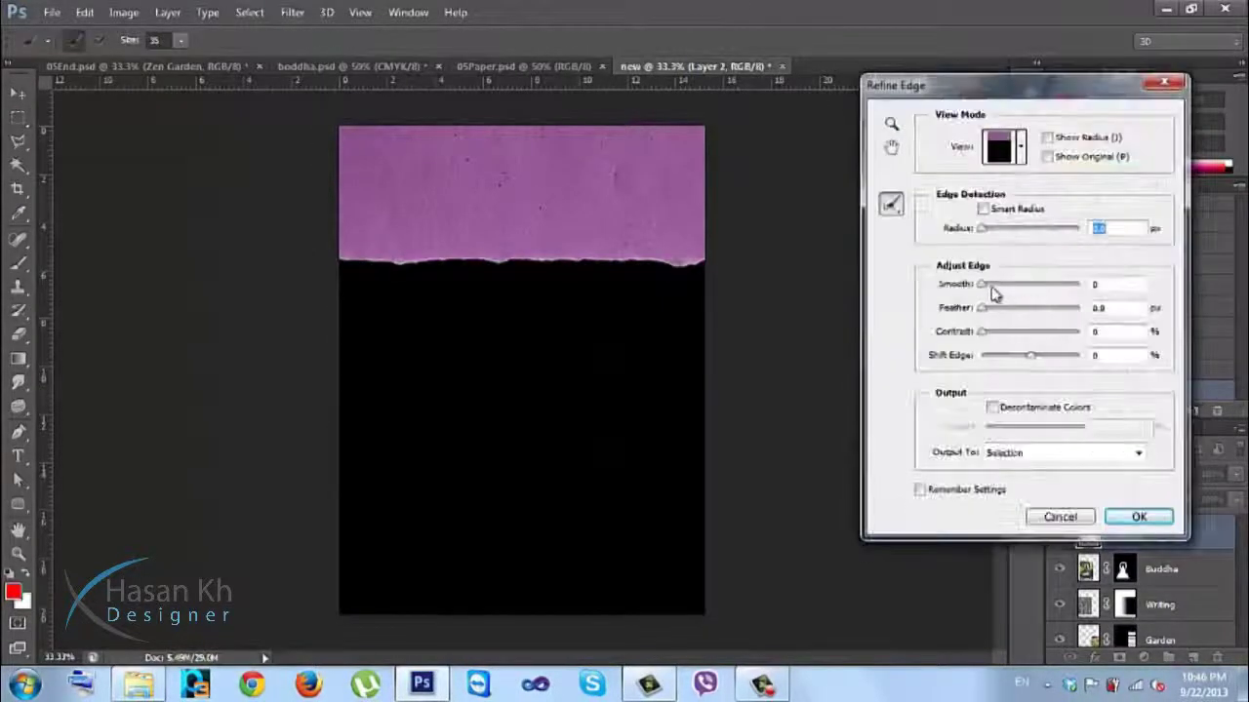
pyautogui.moveTo(1002, 288); pyautogui.dragTo(1048, 286)
pyautogui.moveTo(995, 337); pyautogui.dragTo(1023, 339)
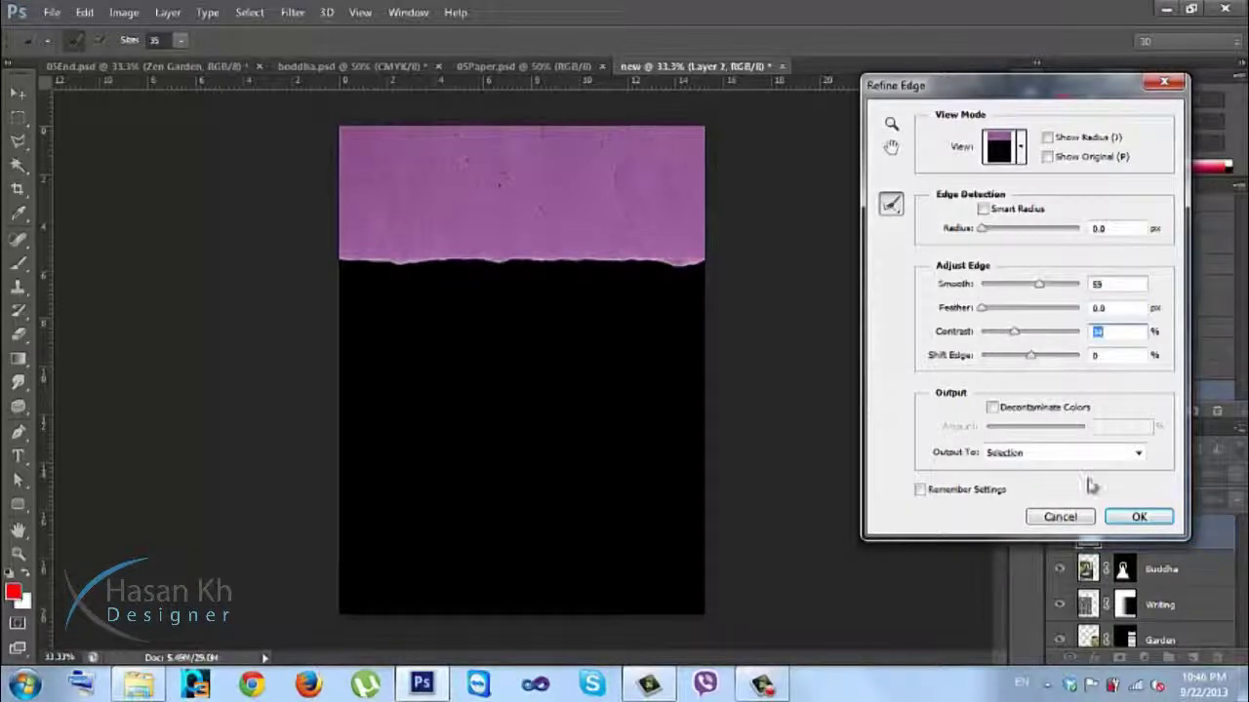
pyautogui.click(1135, 519)
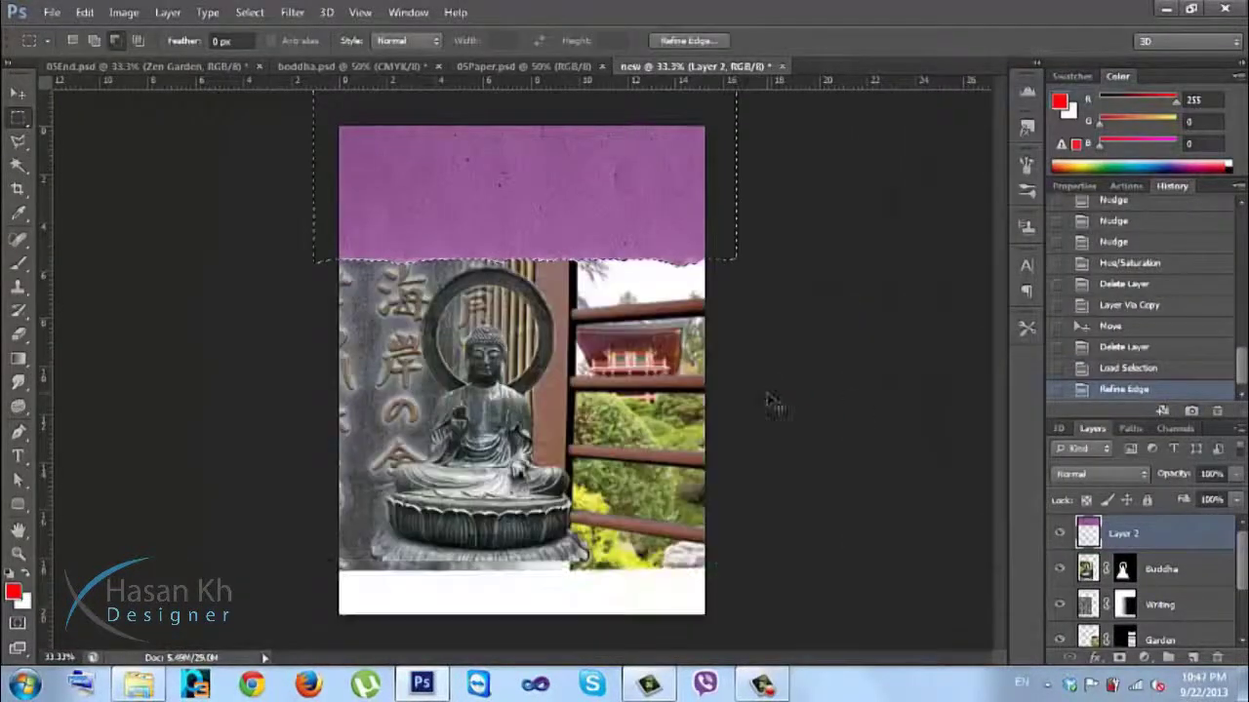
# Step: Invert the selection, clear the leftover fringe around Layer 2's torn edge three times, and deselect
pyautogui.hotkey('ctrl', 'shift', 'i')
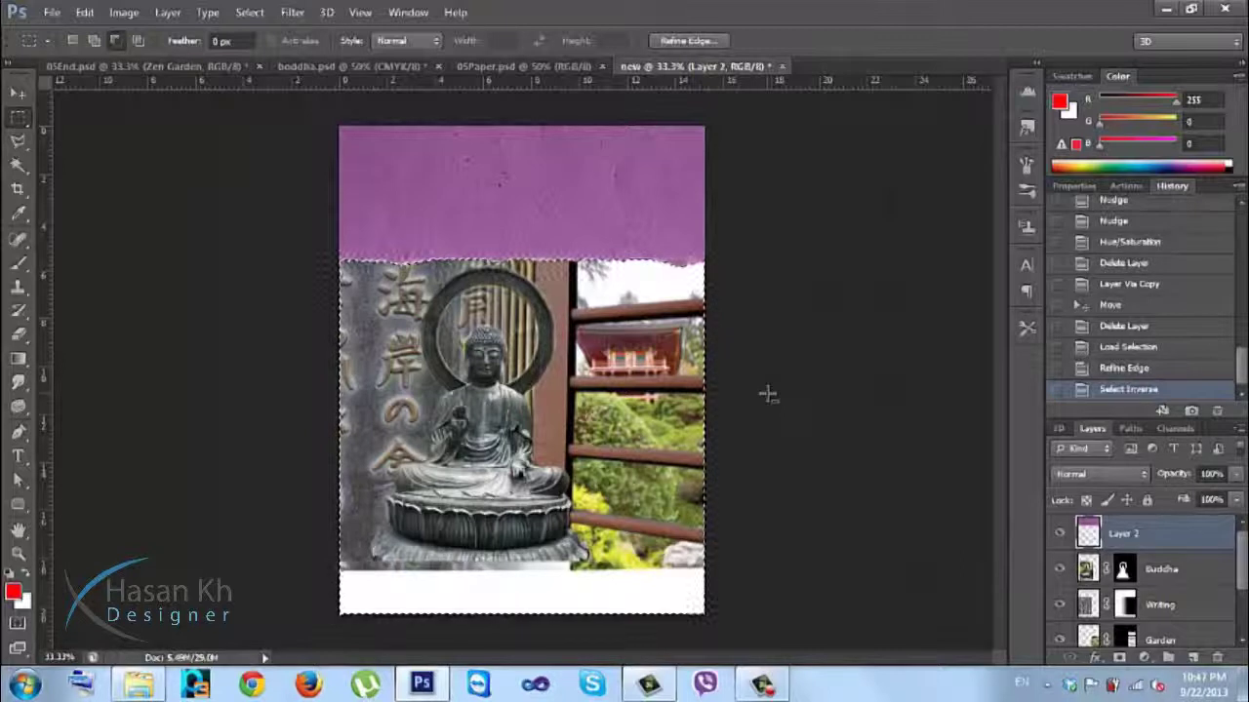
pyautogui.press('Delete')
pyautogui.press('Delete')
pyautogui.press('Delete')
pyautogui.hotkey('ctrl', 'd')
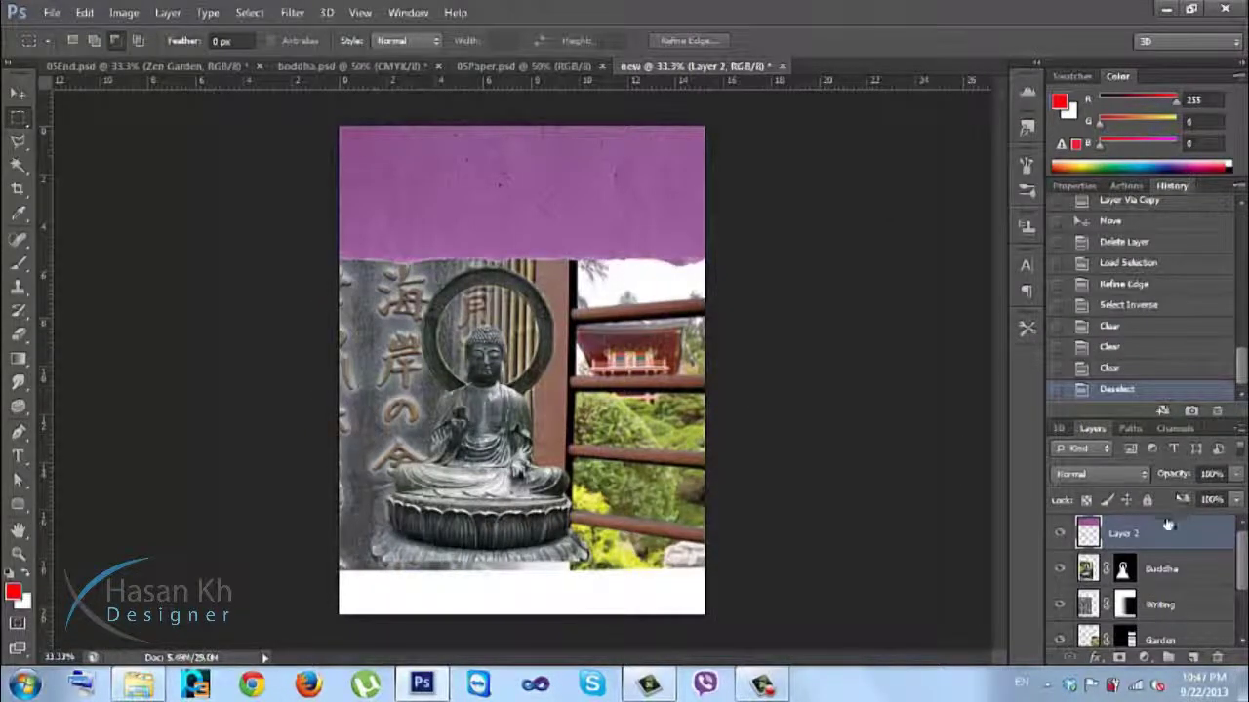
# Step: Duplicate the purple Layer 2, flip the copy vertically, and place it as a torn strip at the page bottom
pyautogui.hotkey('ctrl', 'j')
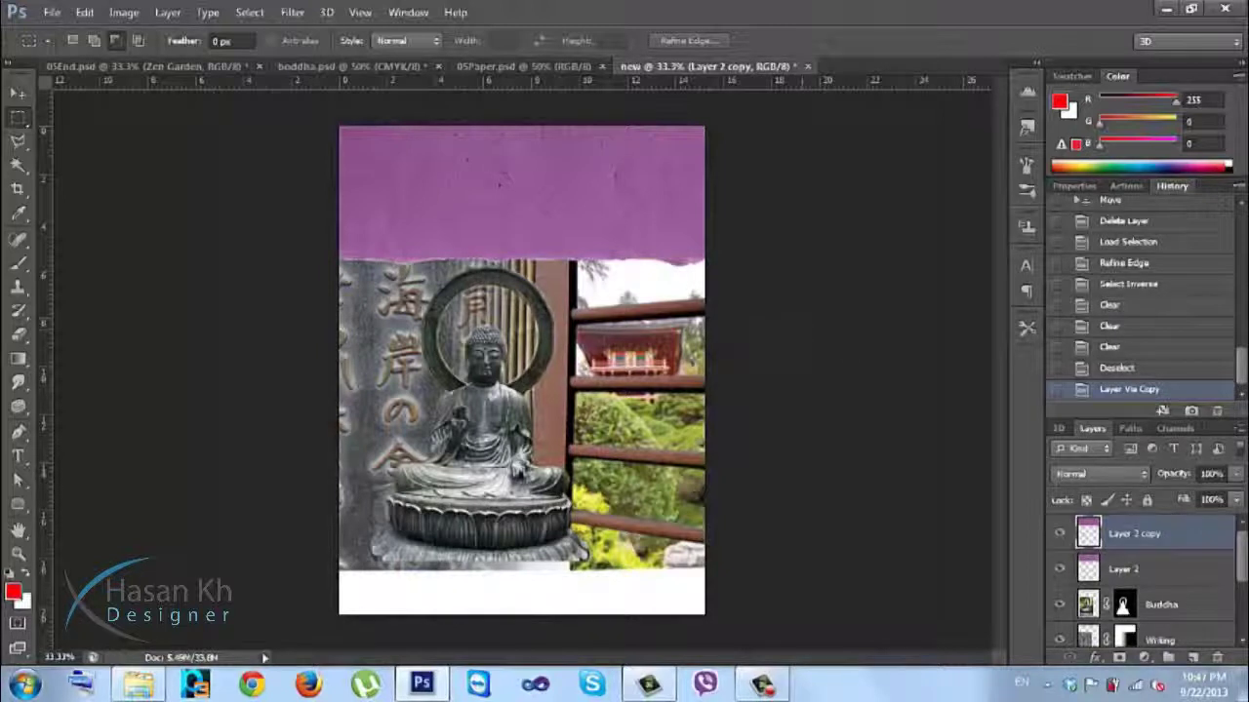
pyautogui.press('v')
pyautogui.moveTo(637, 206); pyautogui.dragTo(634, 459)
pyautogui.hotkey('ctrl', 't')
pyautogui.rightClick(618, 453)
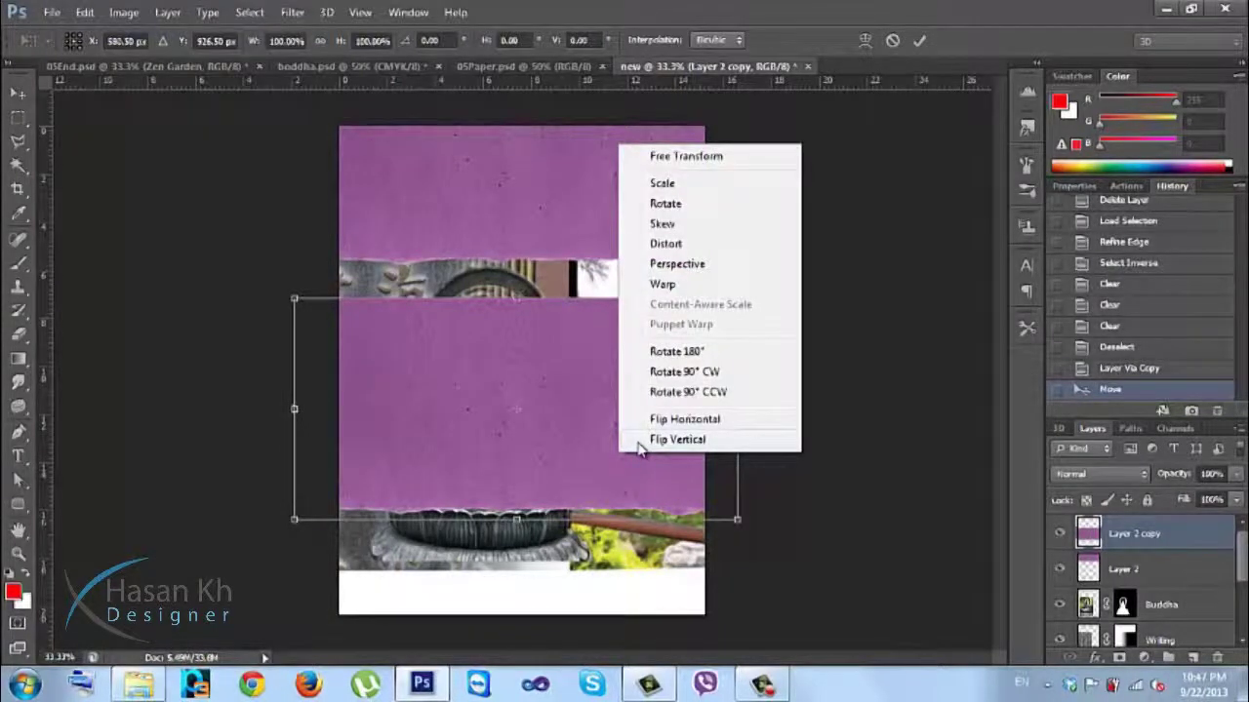
pyautogui.click(673, 440)
pyautogui.moveTo(599, 403); pyautogui.dragTo(608, 635)
pyautogui.press('Return')
# Step: Nudge the flipped purple strip down to expose more of the Buddha's base
pyautogui.press('Down')
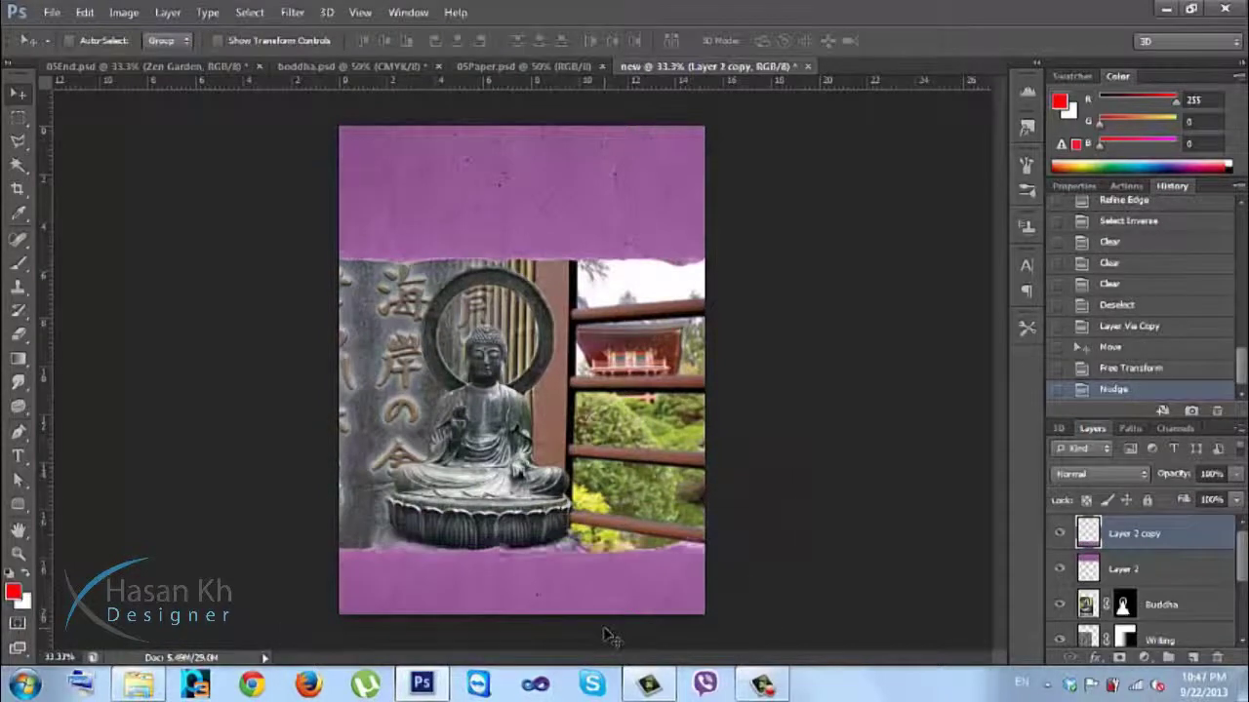
pyautogui.press('Down')
pyautogui.press('Down')
pyautogui.press('Down')
pyautogui.press('Down')
pyautogui.press('Down')
pyautogui.press('Down')
pyautogui.press('Down')
pyautogui.press('Down')
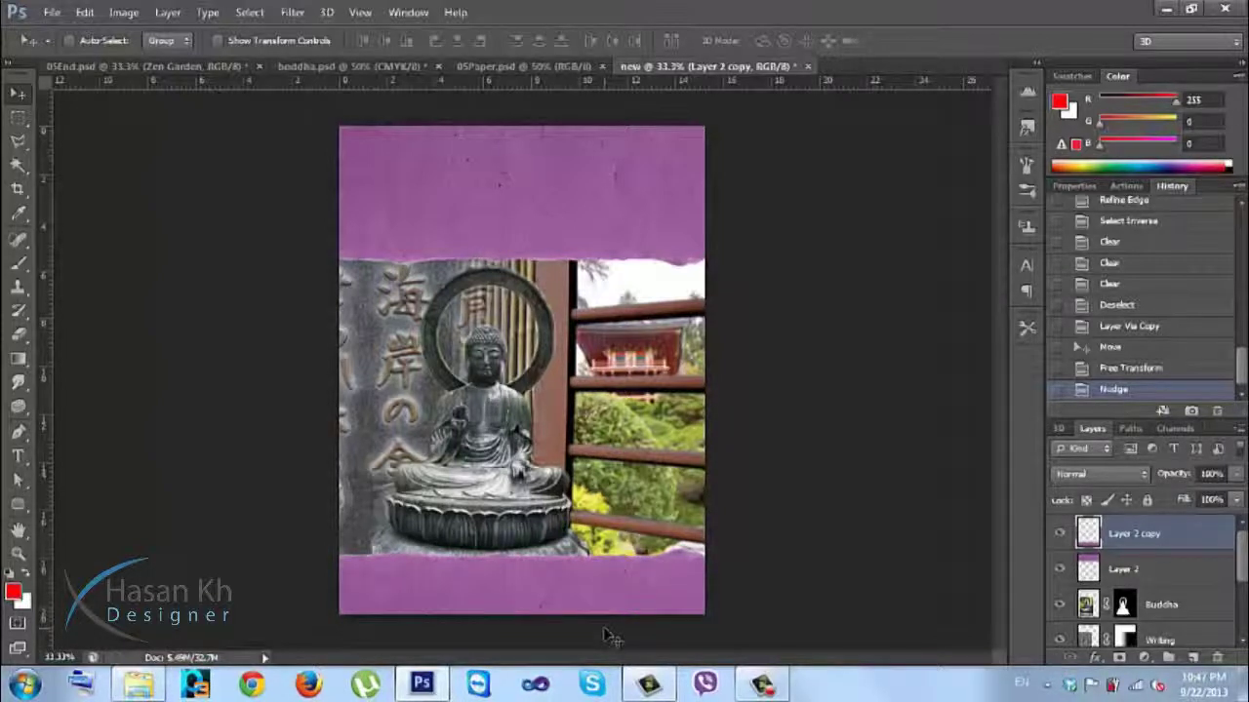
# Step: Check the reference cover in 05End.psd, and set the Type tool's text colour to black in the new document
pyautogui.click(190, 72)
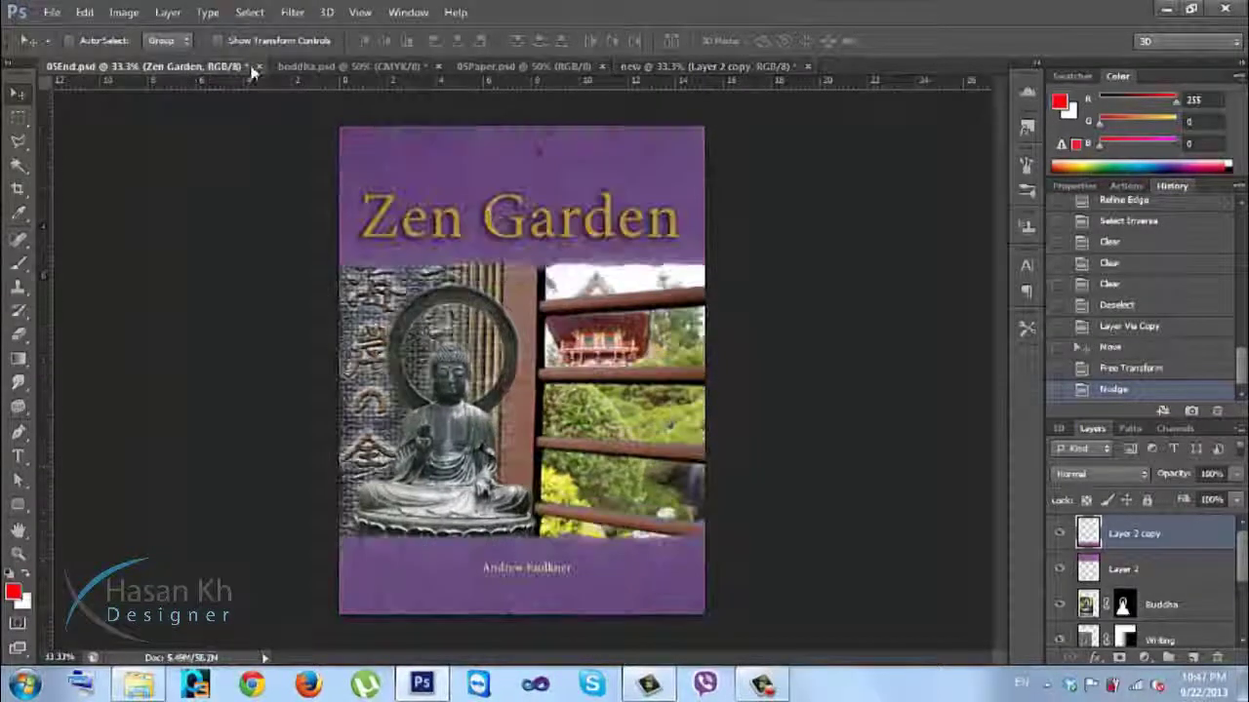
pyautogui.click(695, 66)
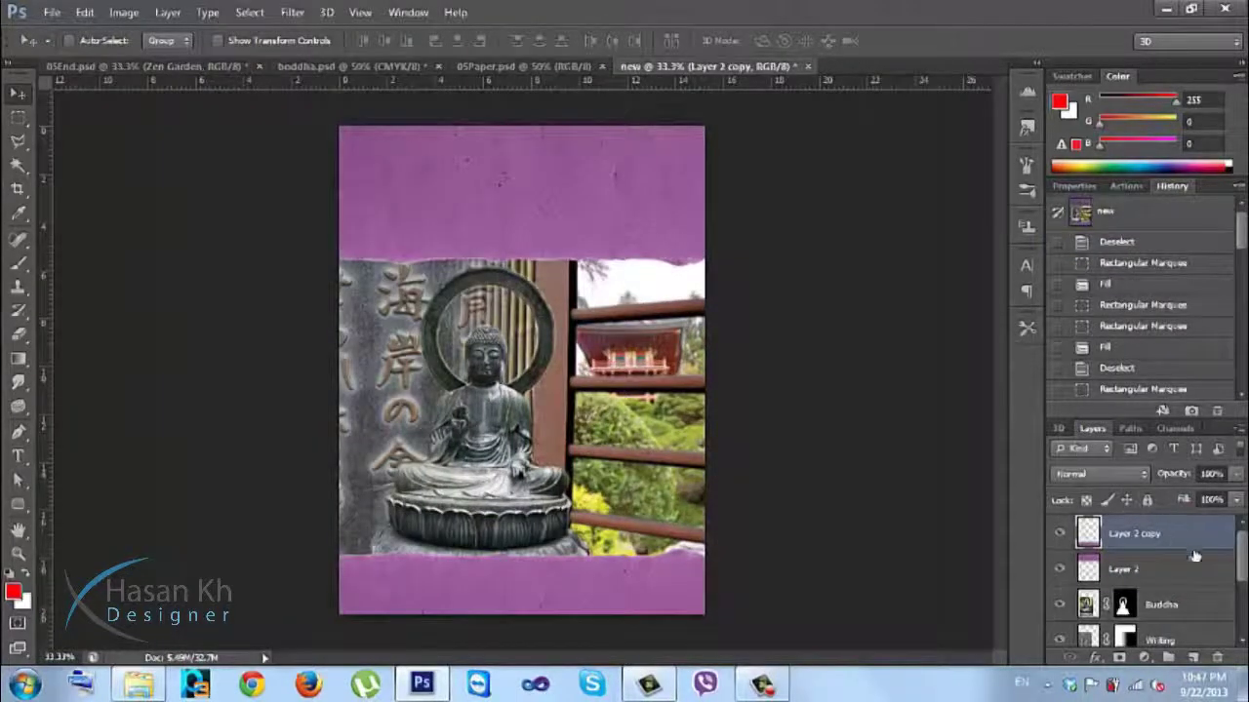
pyautogui.click(18, 456)
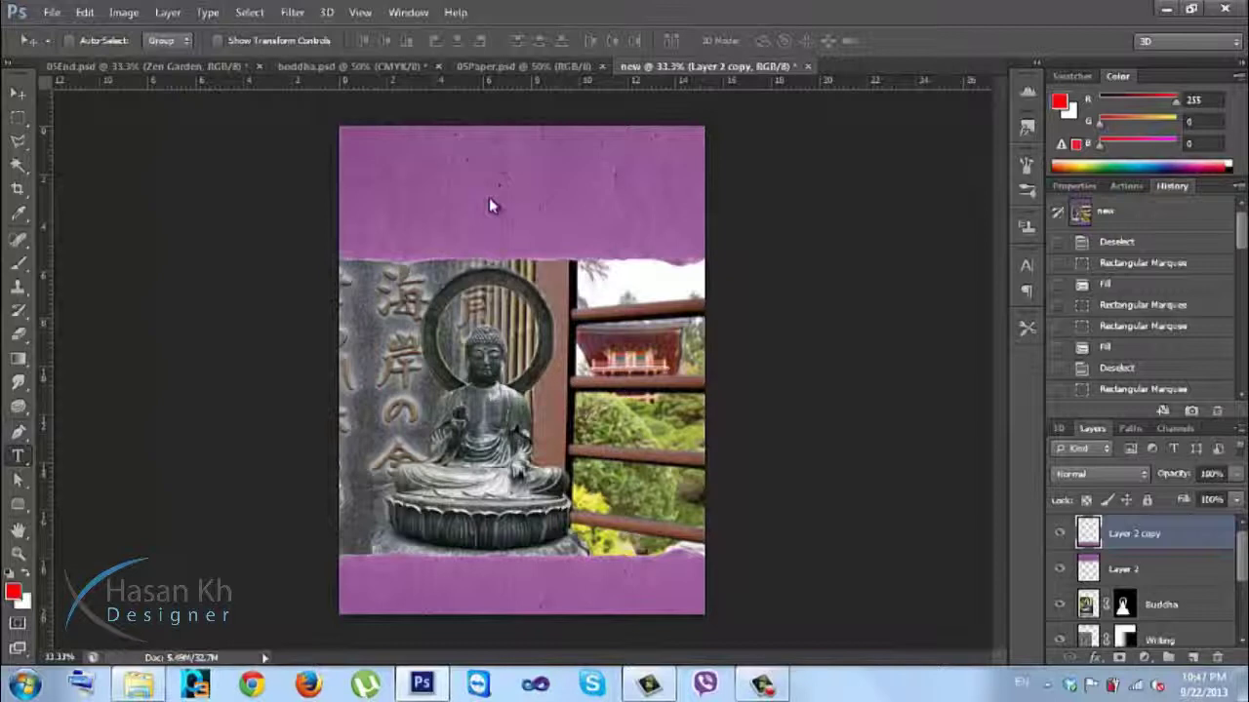
pyautogui.click(490, 205)
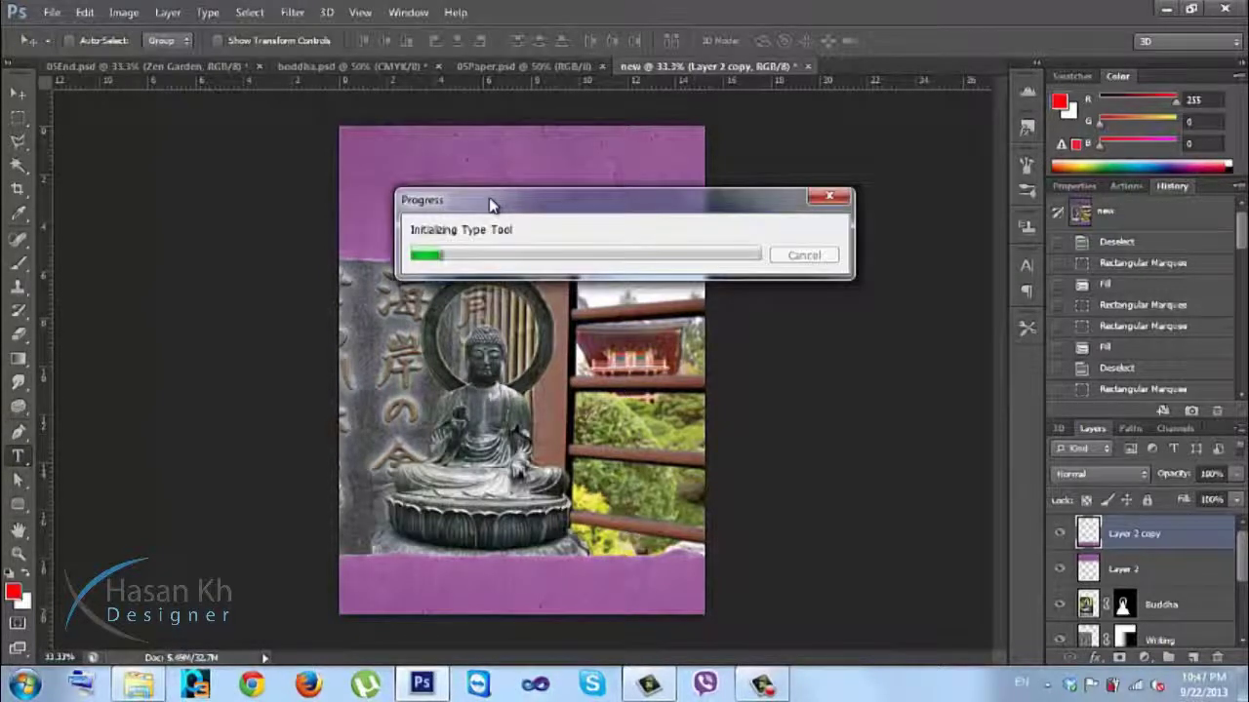
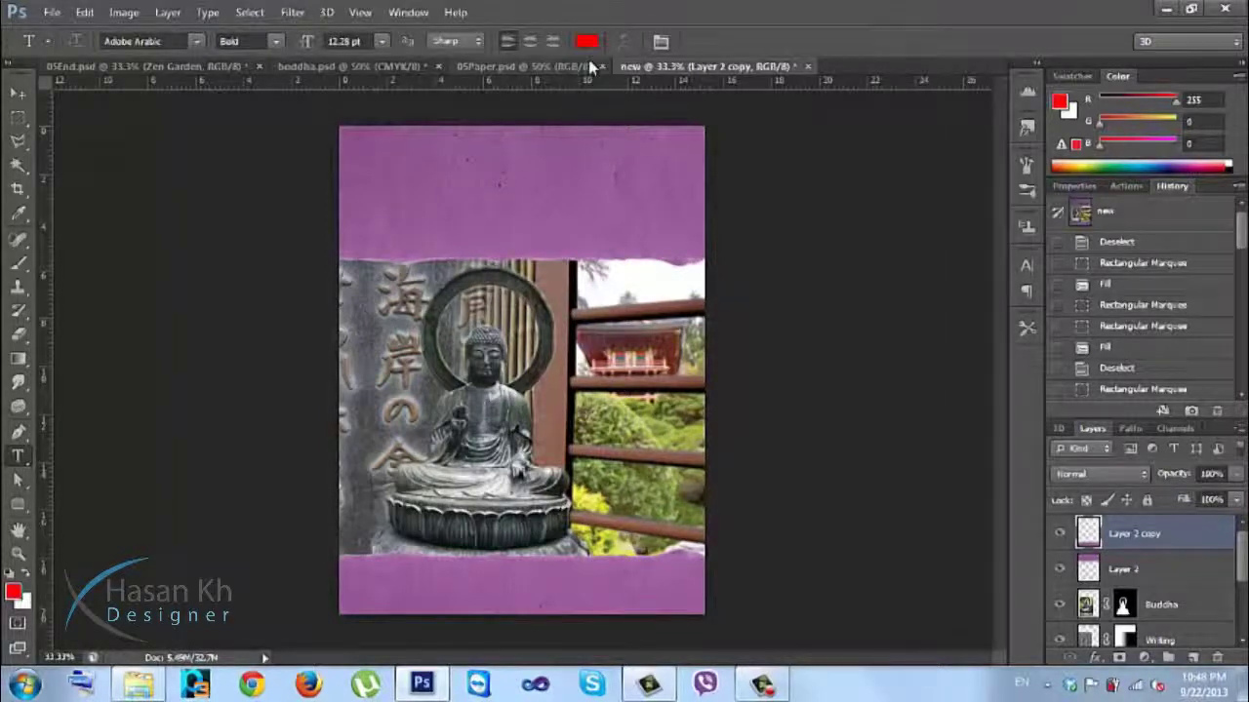
pyautogui.click(591, 44)
pyautogui.write('0')
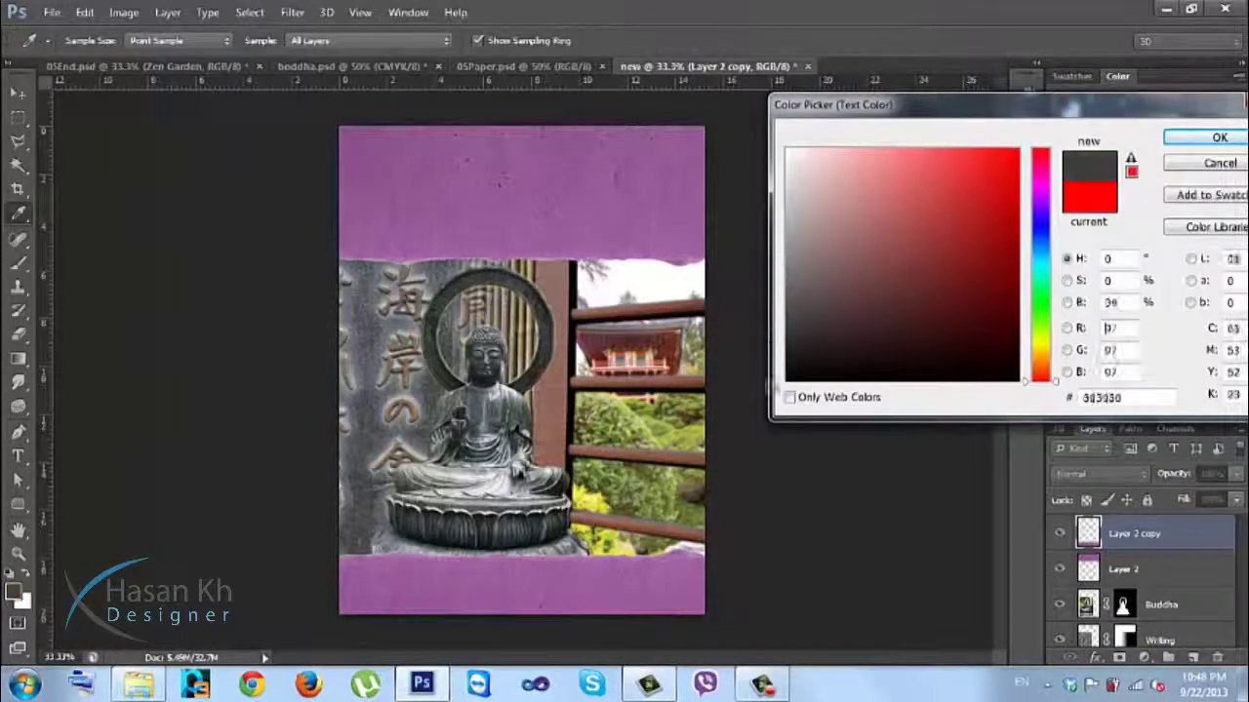
pyautogui.click(1194, 144)
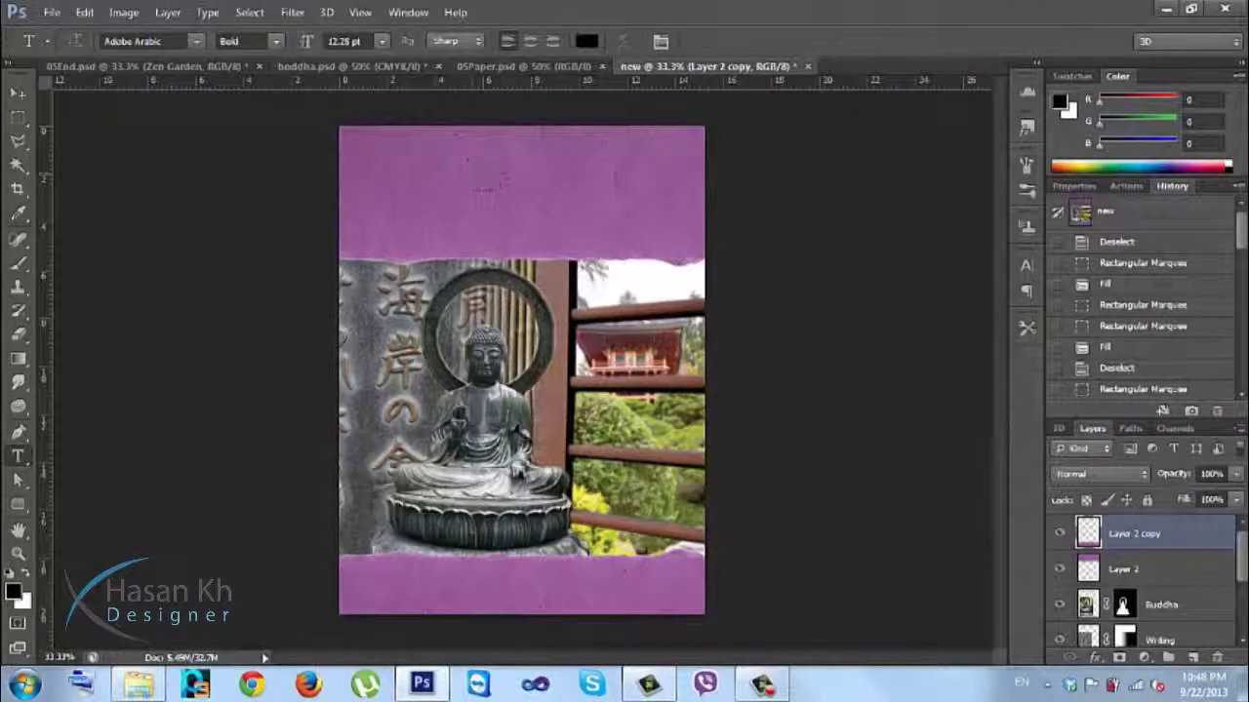
# Step: Add the title text "Zen Garden" on the top purple strip at 51.28 pt
pyautogui.click(632, 253)
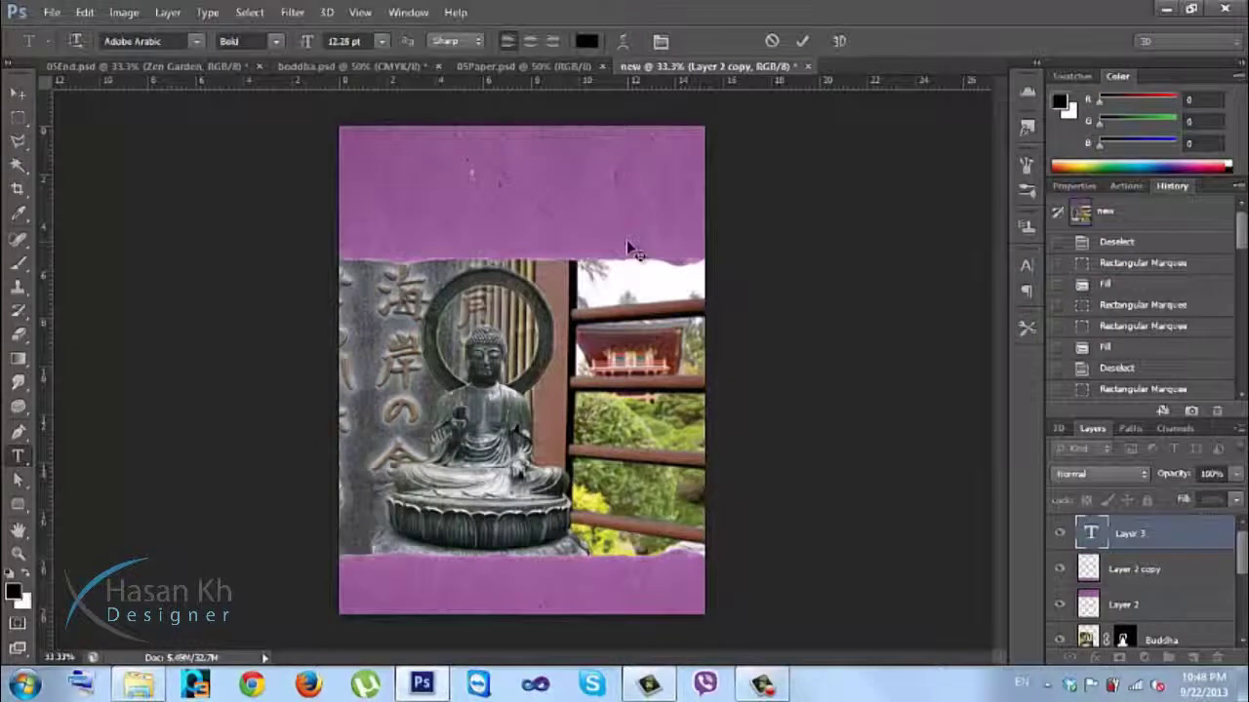
pyautogui.click(344, 41)
pyautogui.write('Ze')
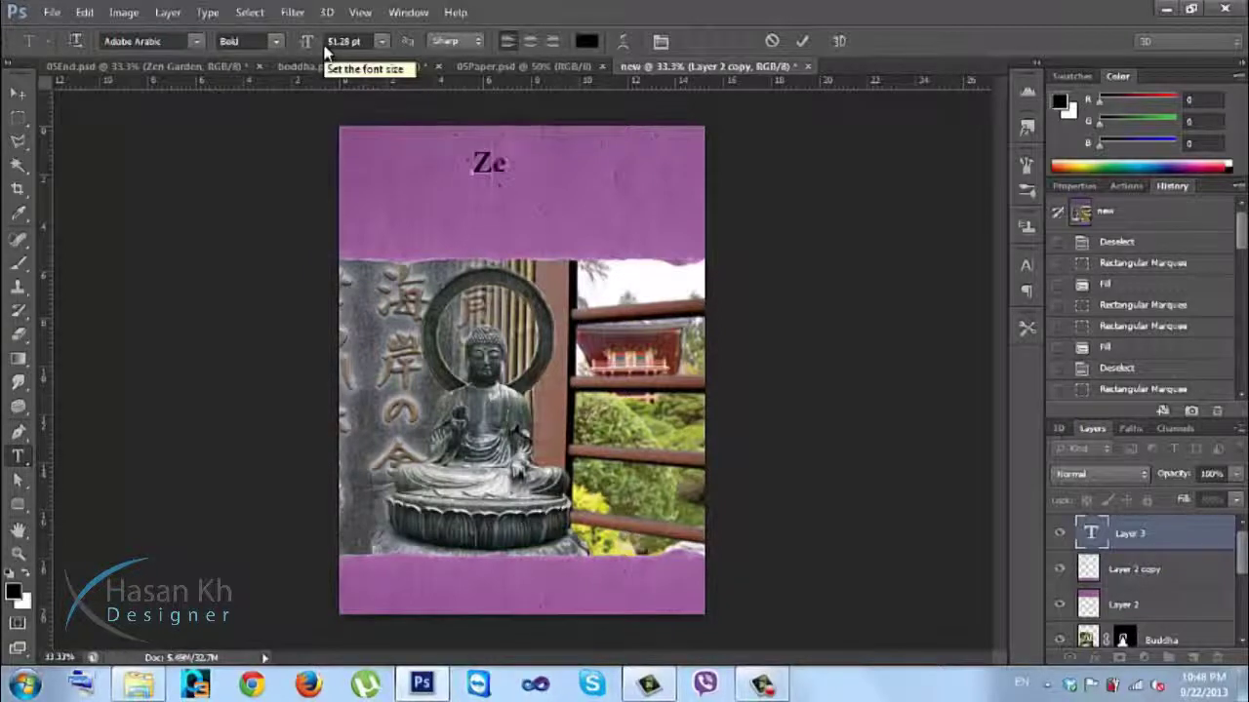
pyautogui.write('n Garden')
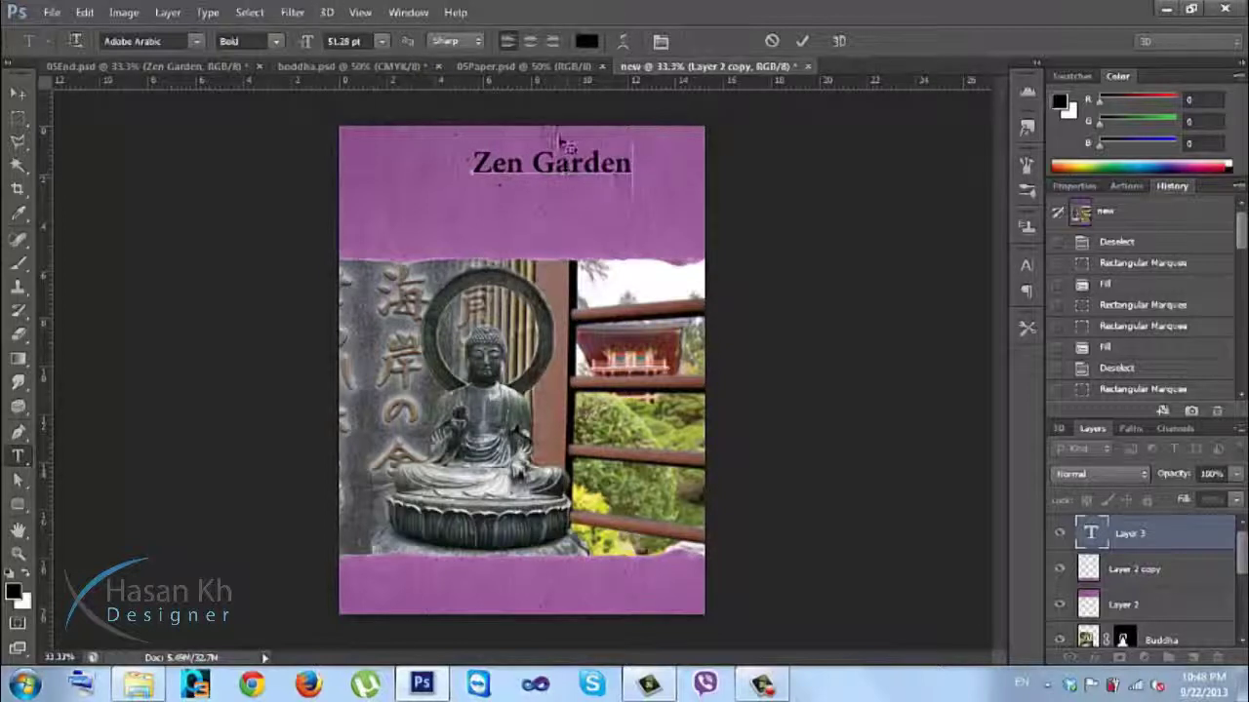
# Step: Center-align the title, reposition it on the top purple strip, and enlarge it to about 75 pt
pyautogui.hotkey('ctrl', 'a')
pyautogui.click(529, 41)
pyautogui.moveTo(524, 129); pyautogui.dragTo(573, 157)
pyautogui.moveTo(308, 47); pyautogui.dragTo(331, 47)
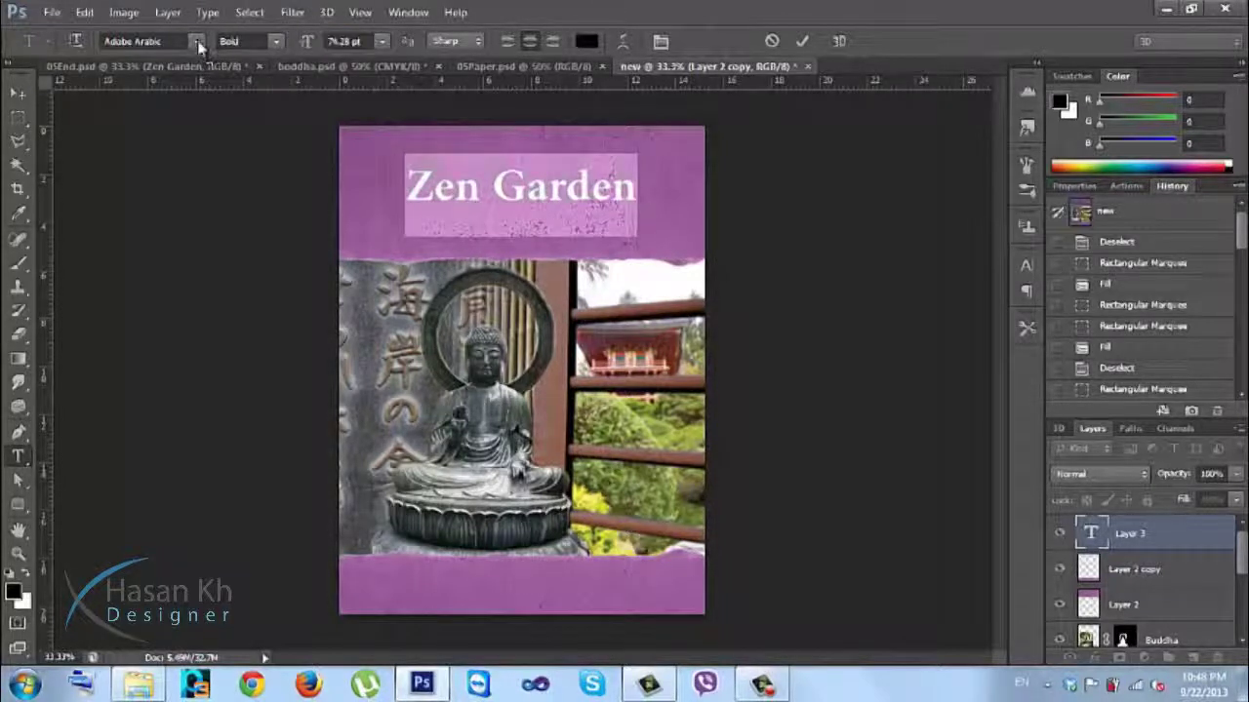
# Step: Set the title's font to Aldine721 BT Bold at 59.28 pt, center it on the purple strip, and commit the text
pyautogui.click(199, 46)
pyautogui.scroll(-5, 415, 188)
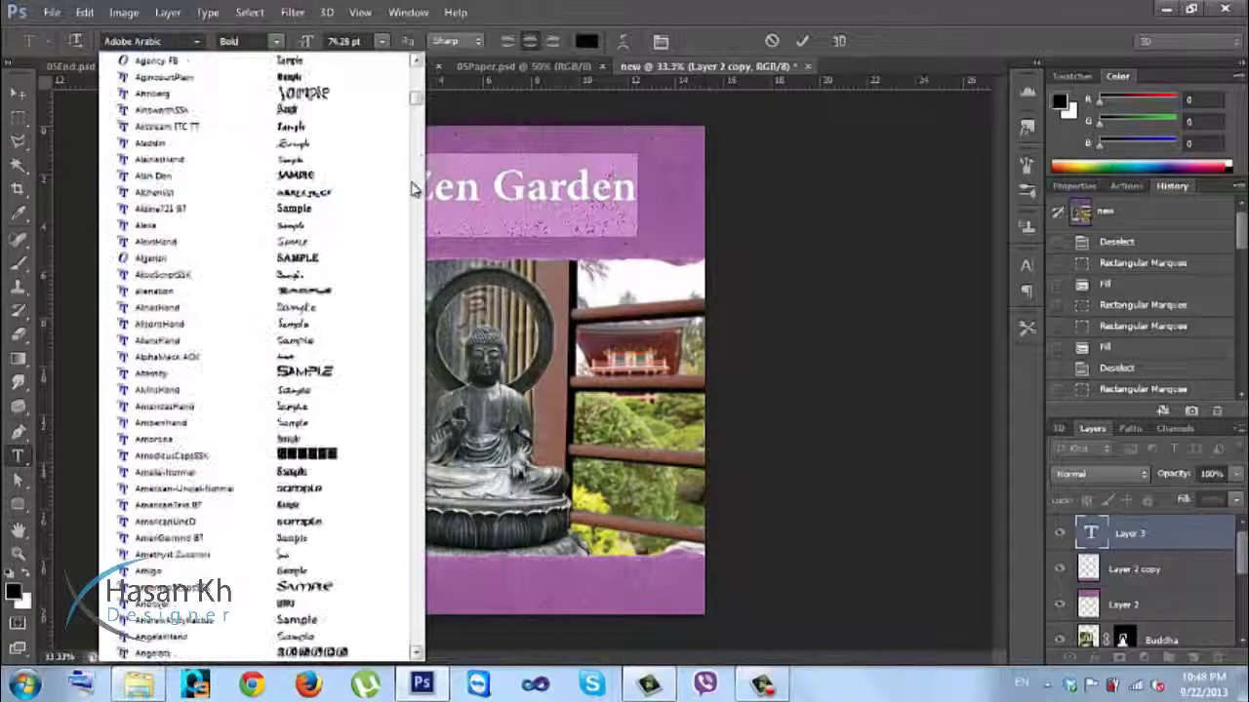
pyautogui.click(405, 208)
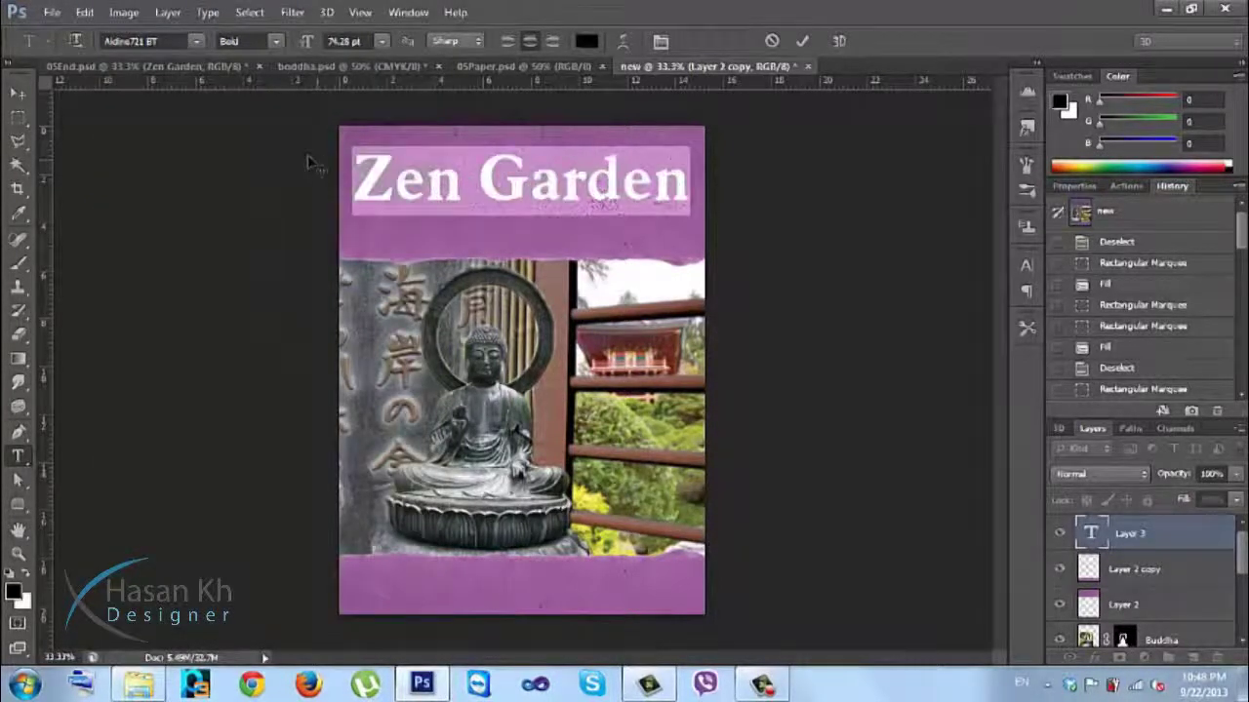
pyautogui.moveTo(306, 41); pyautogui.dragTo(494, 127)
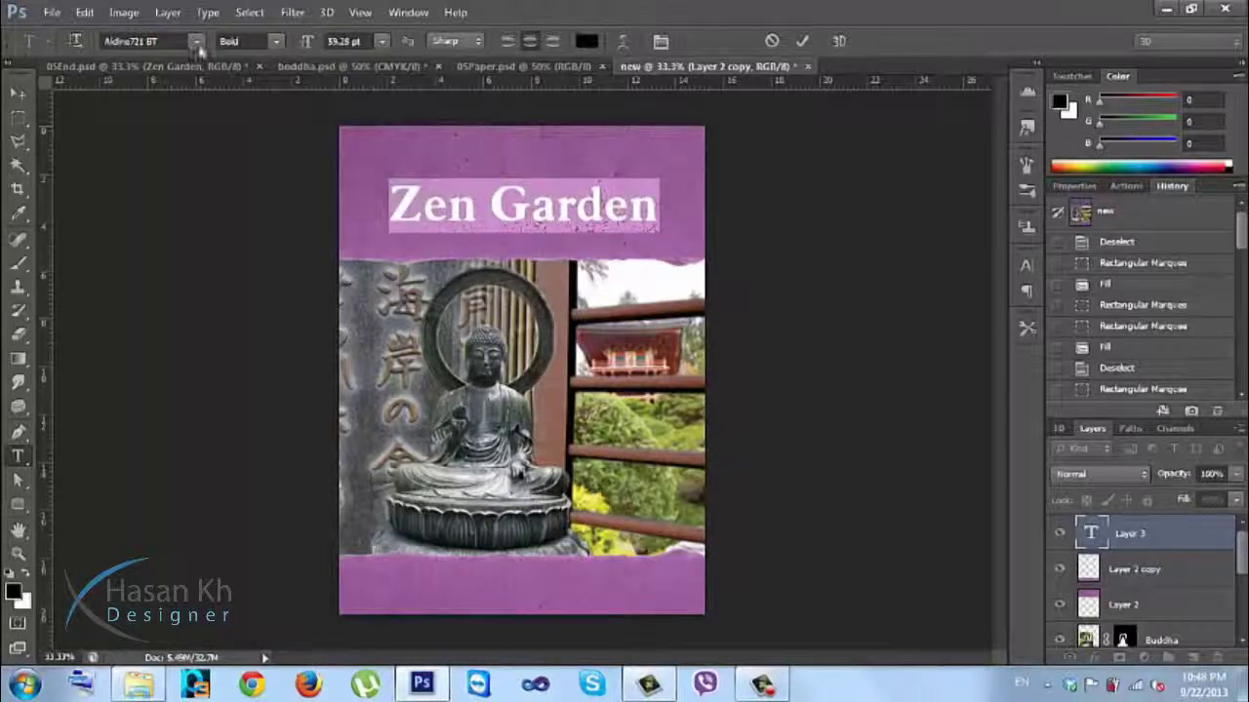
pyautogui.click(16, 95)
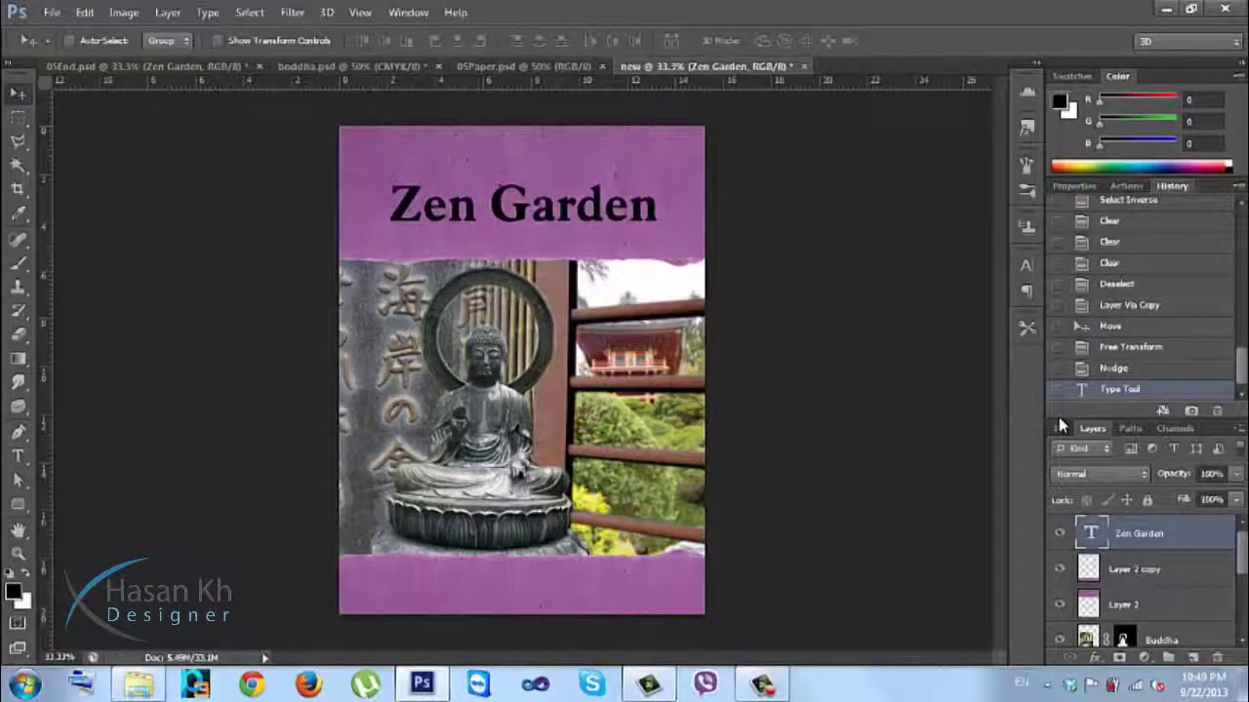
# Step: Apply a Drop Shadow to the Zen Garden layer with a distance of about 10 px and a slightly larger, softer size
pyautogui.doubleClick(1223, 534)
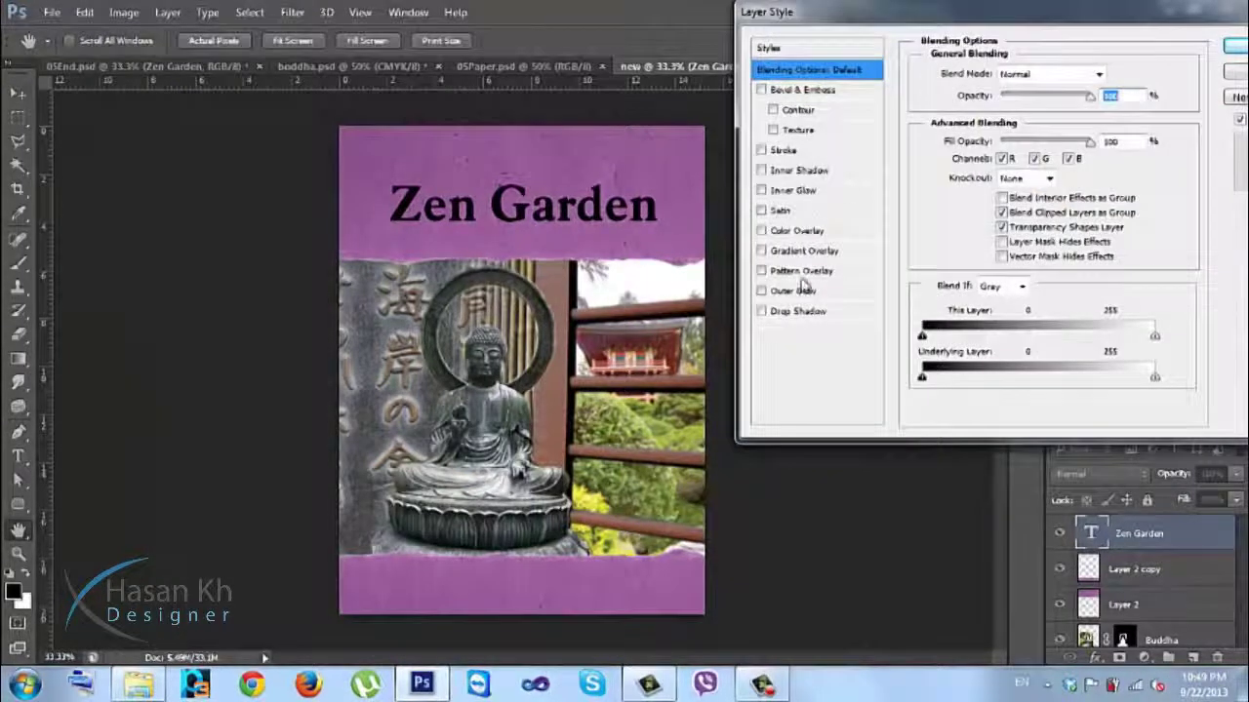
pyautogui.click(806, 312)
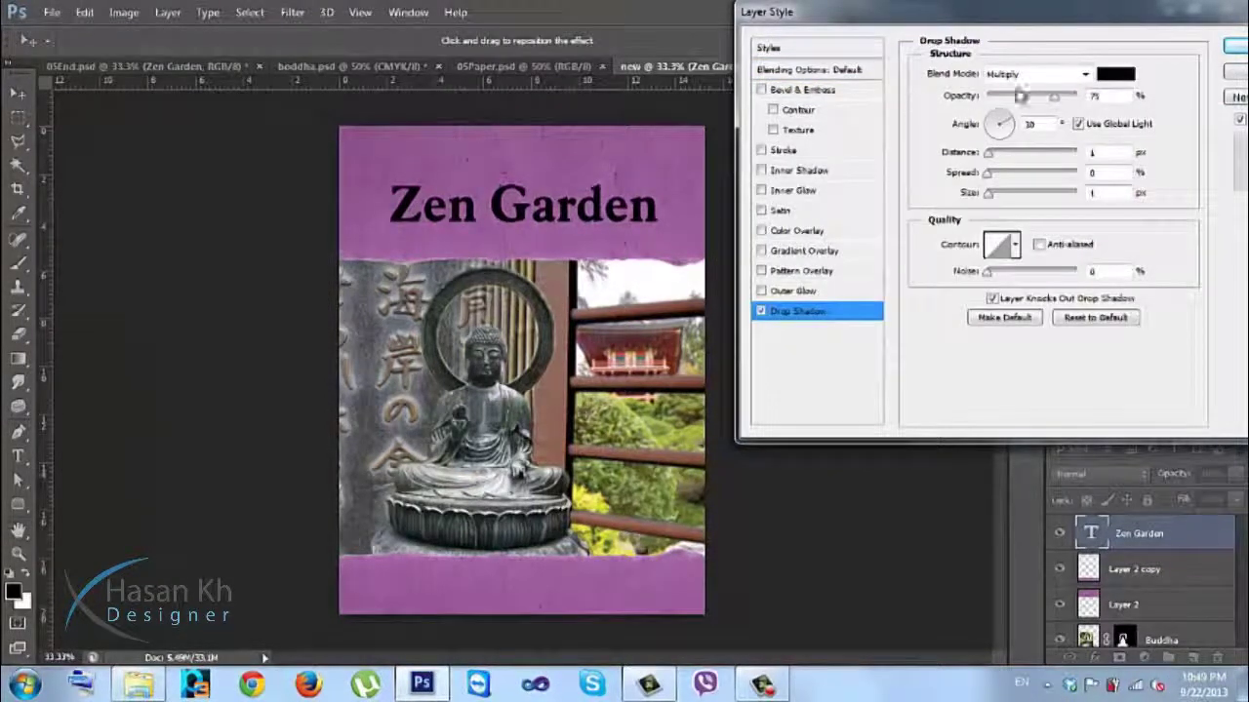
pyautogui.moveTo(997, 154); pyautogui.dragTo(1004, 154)
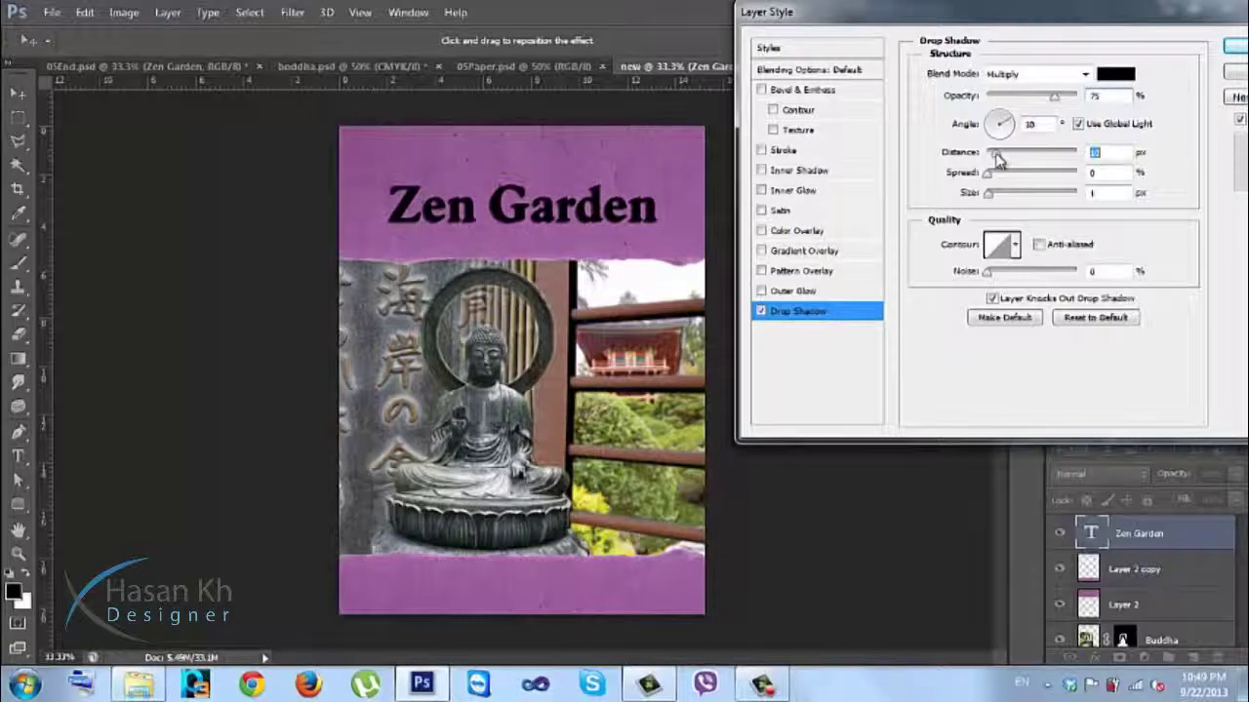
pyautogui.moveTo(989, 198); pyautogui.dragTo(1003, 200)
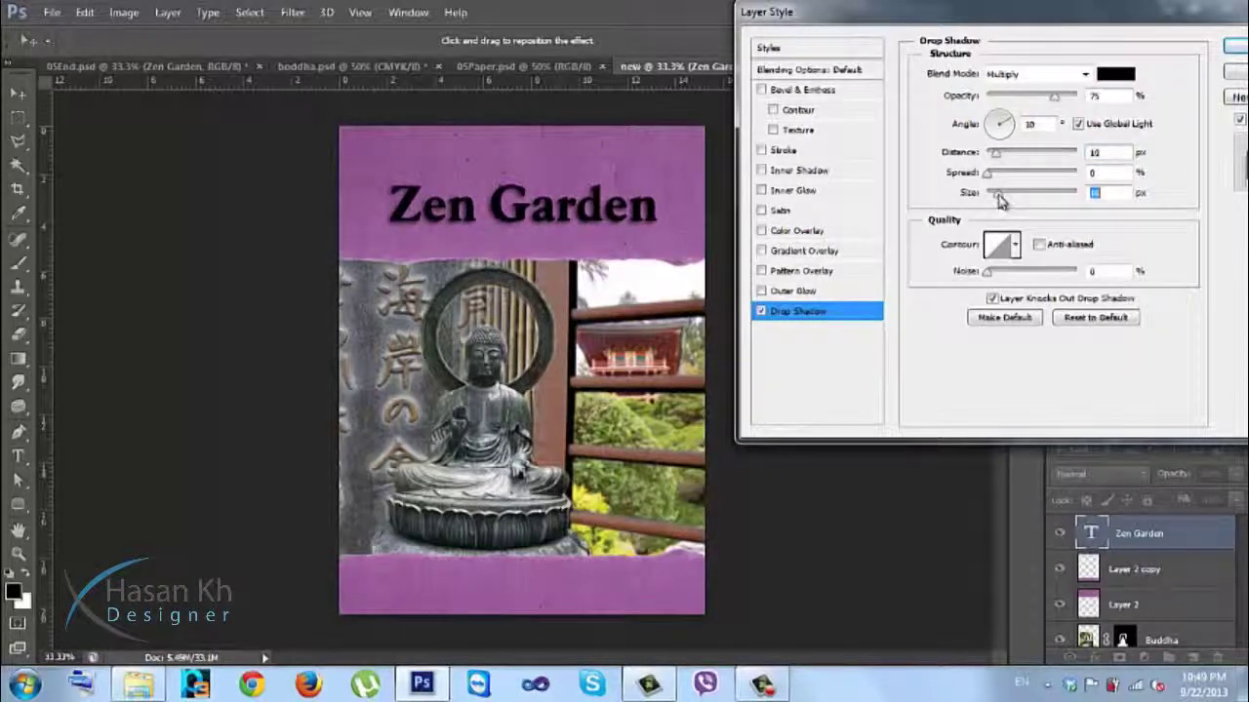
pyautogui.click(1231, 49)
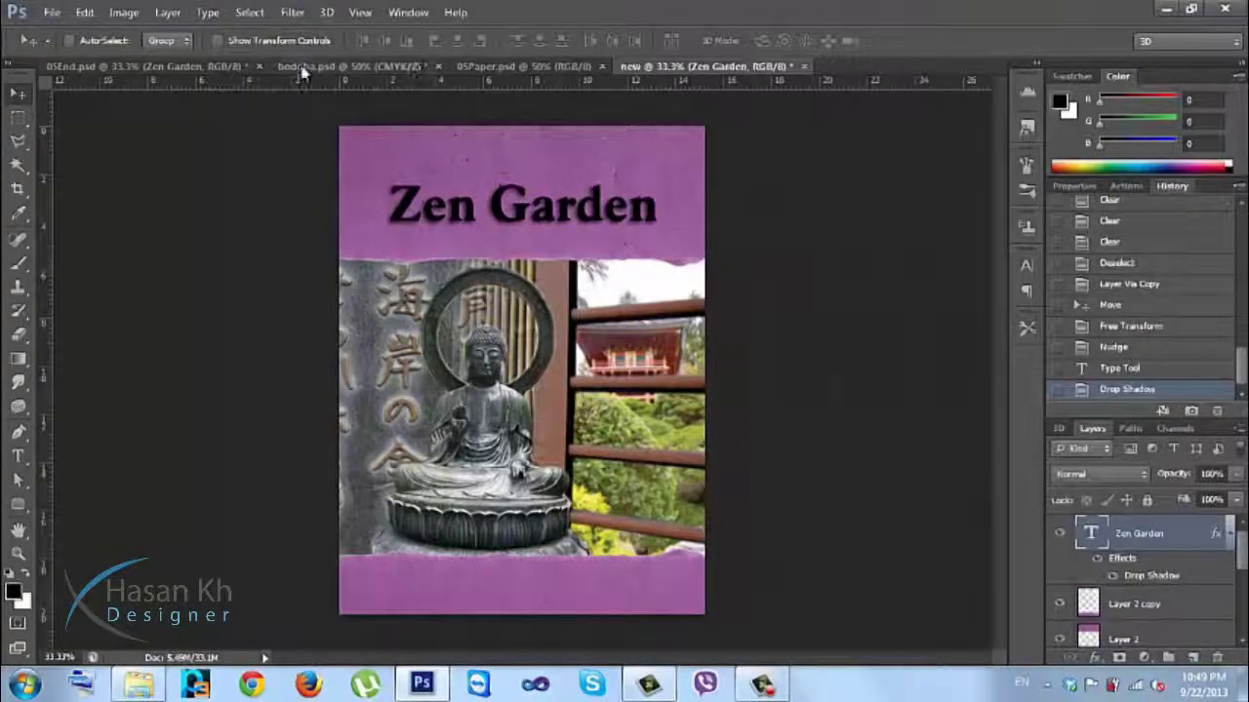
# Step: Copy the selected orange paper from 05Paper.psd into the new document and position it over the title at the page top
pyautogui.click(478, 66)
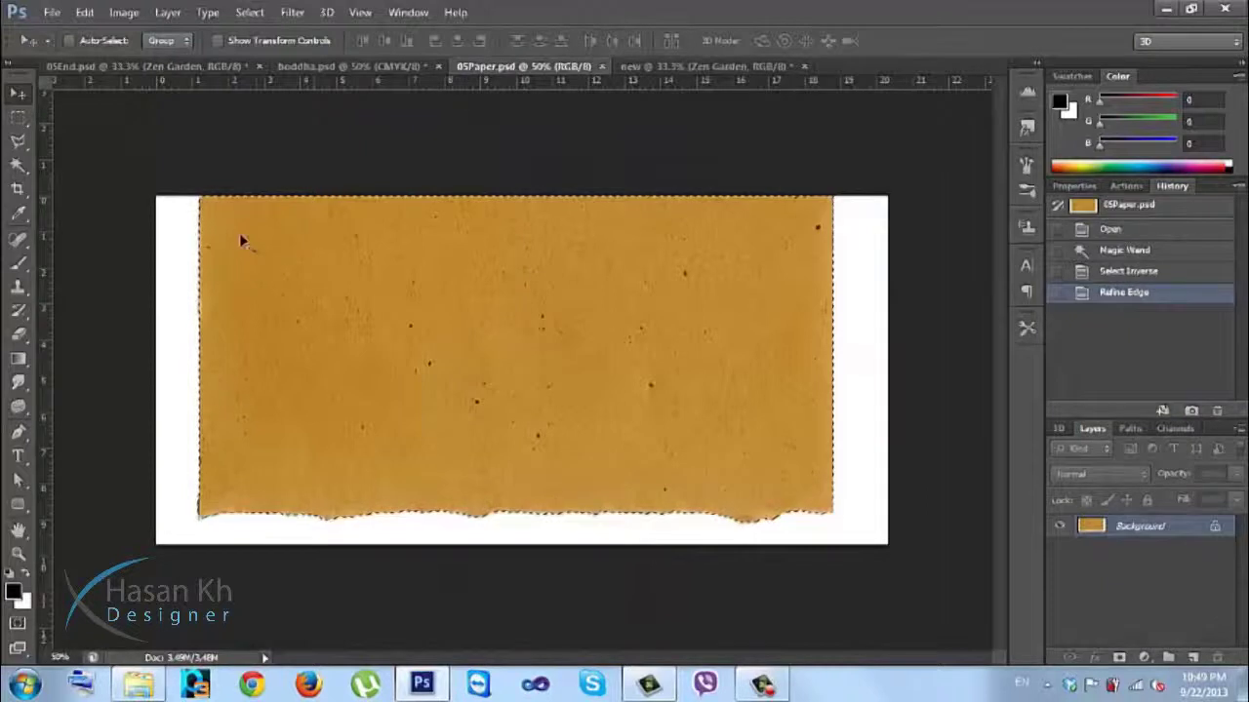
pyautogui.moveTo(259, 267); pyautogui.dragTo(441, 205)
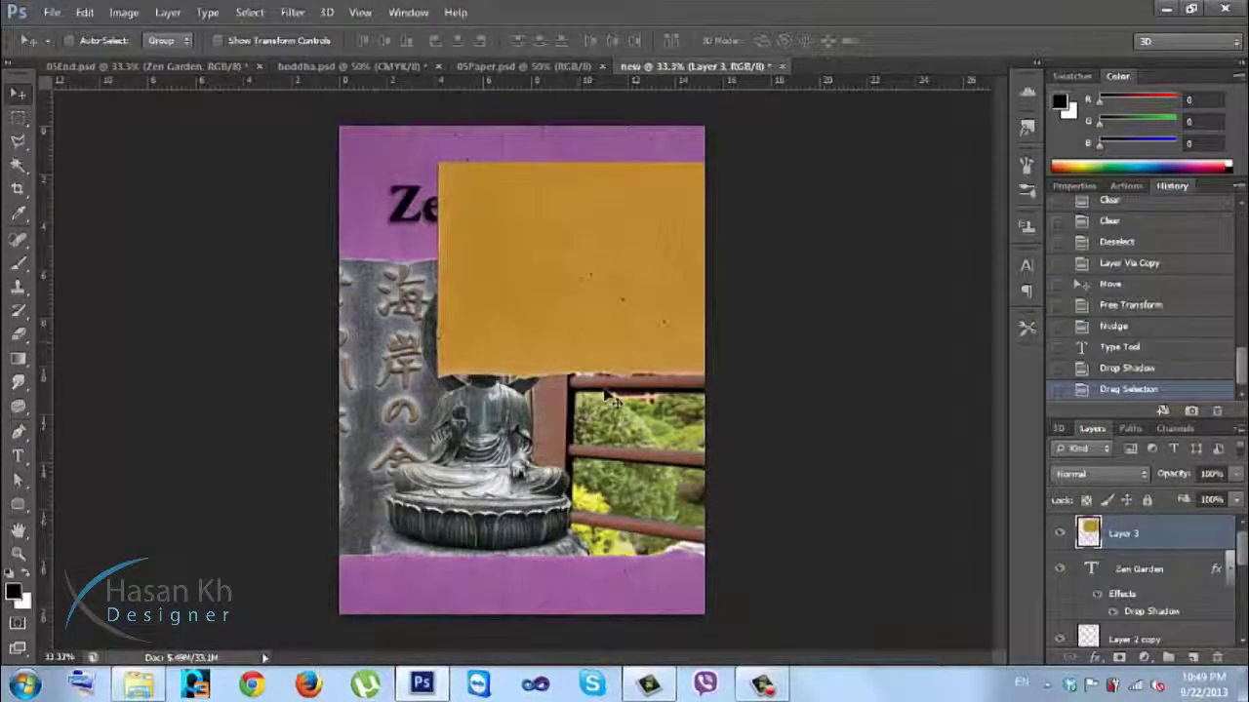
pyautogui.moveTo(635, 328); pyautogui.dragTo(535, 289)
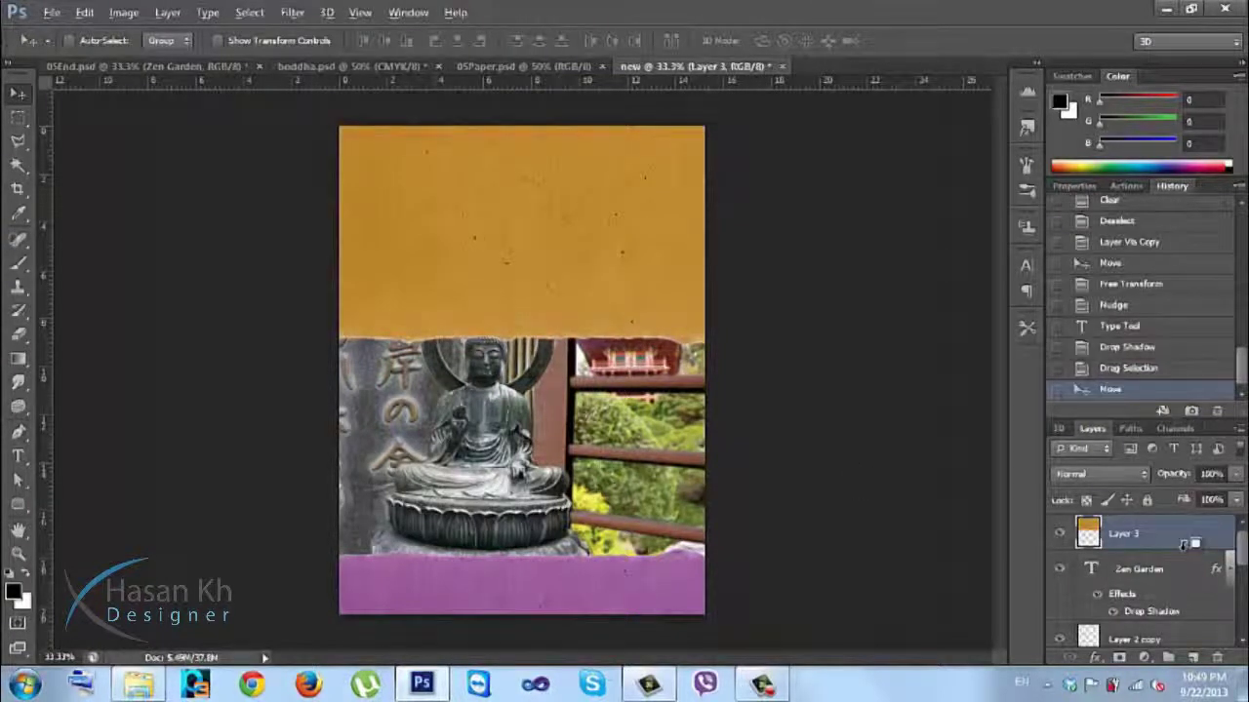
# Step: Clip the orange paper layer to the Zen Garden title, with the title's effects list collapsed, and shift the paper texture within the letters
pyautogui.moveTo(1152, 554); pyautogui.dragTo(1161, 542)
pyautogui.keyDown('alt'); pyautogui.click(1157, 549); pyautogui.keyUp('alt')
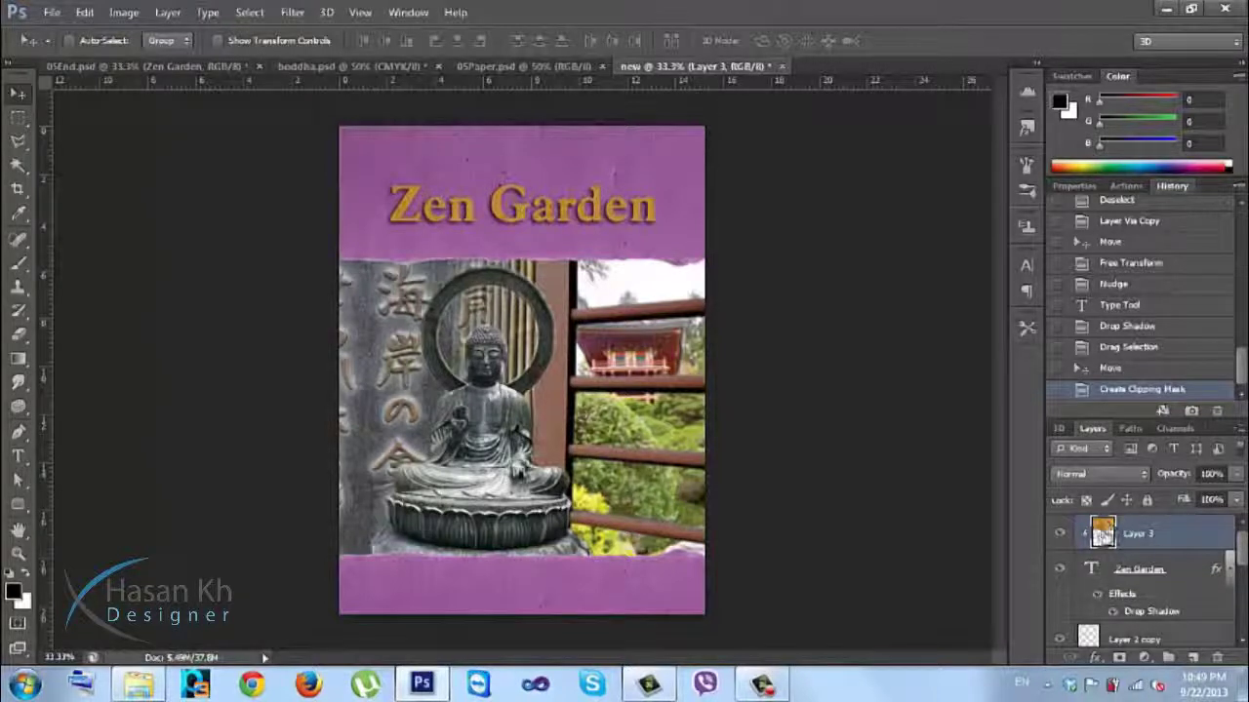
pyautogui.click(1227, 568)
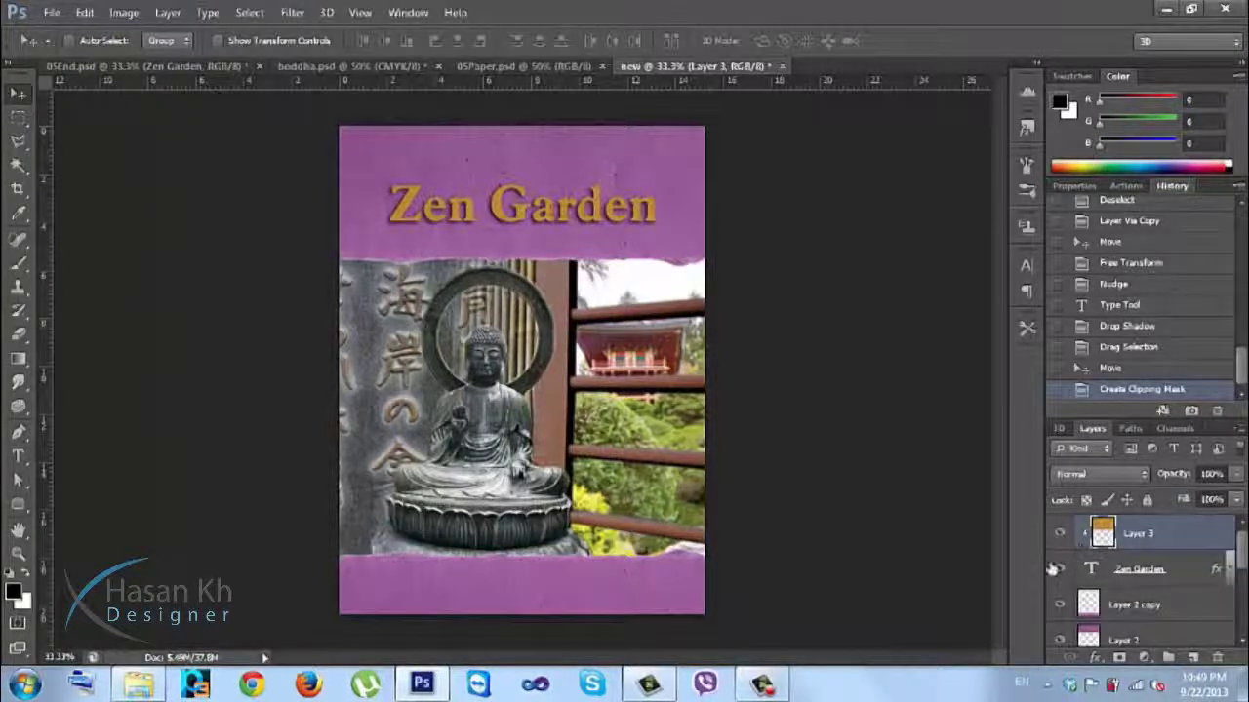
pyautogui.moveTo(568, 166); pyautogui.dragTo(578, 191)
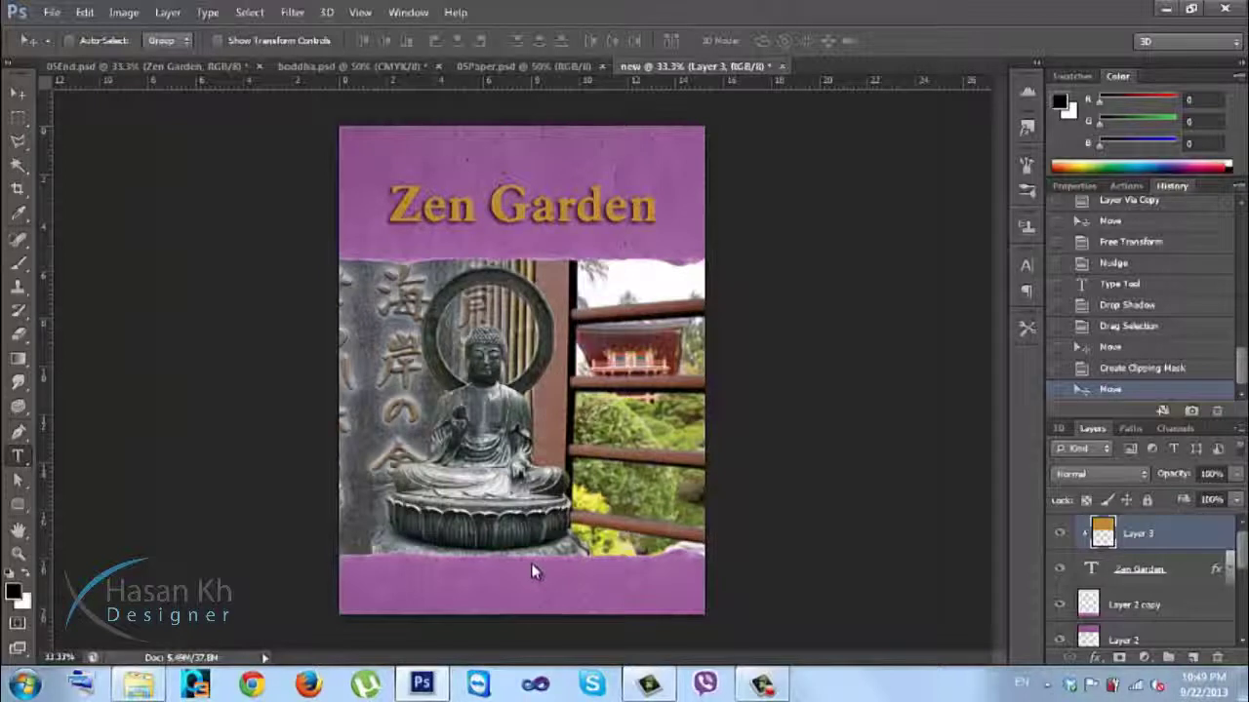
# Step: Add a text layer reading "Photoshop" at the purple paper strip along the bottom of the cover
pyautogui.press('t')
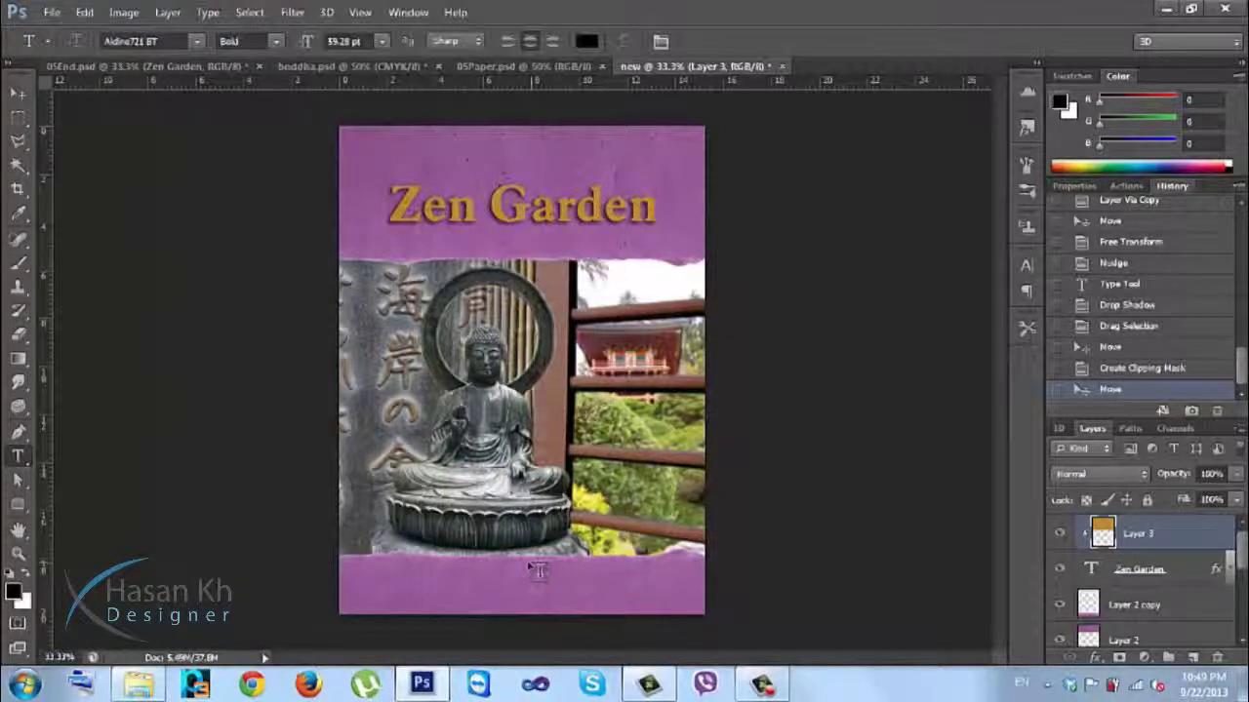
pyautogui.click(531, 578)
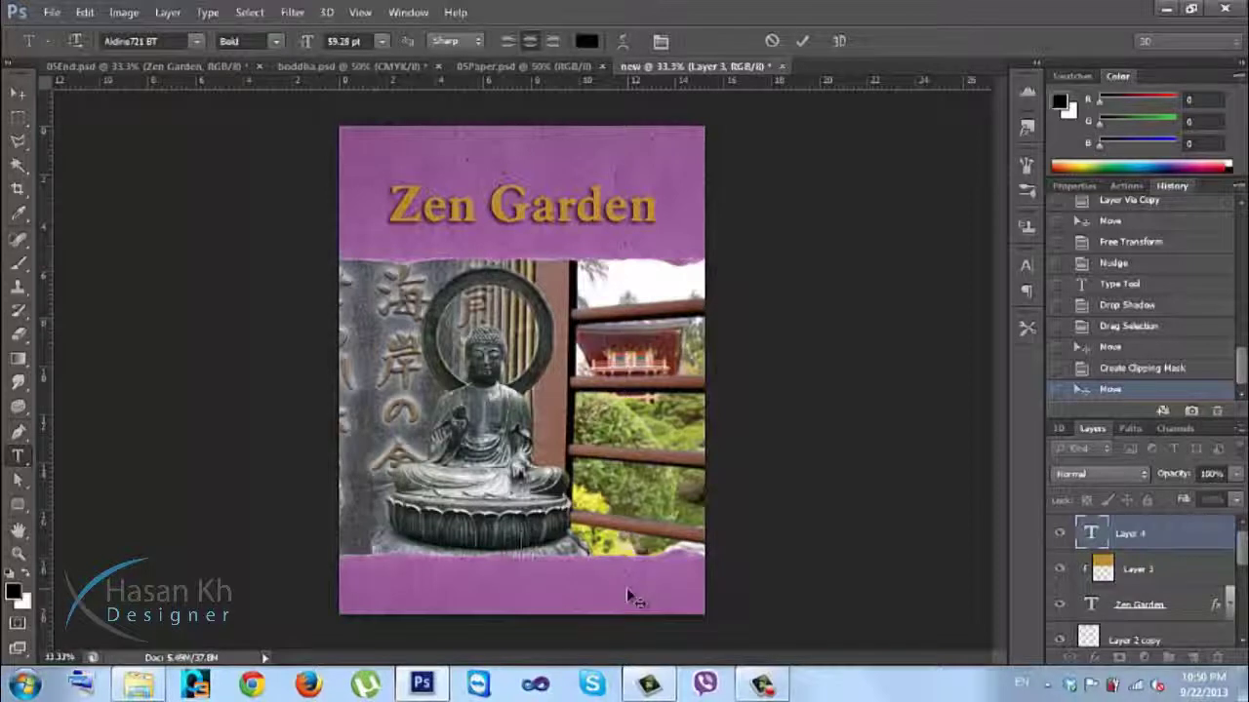
pyautogui.write('Photi')
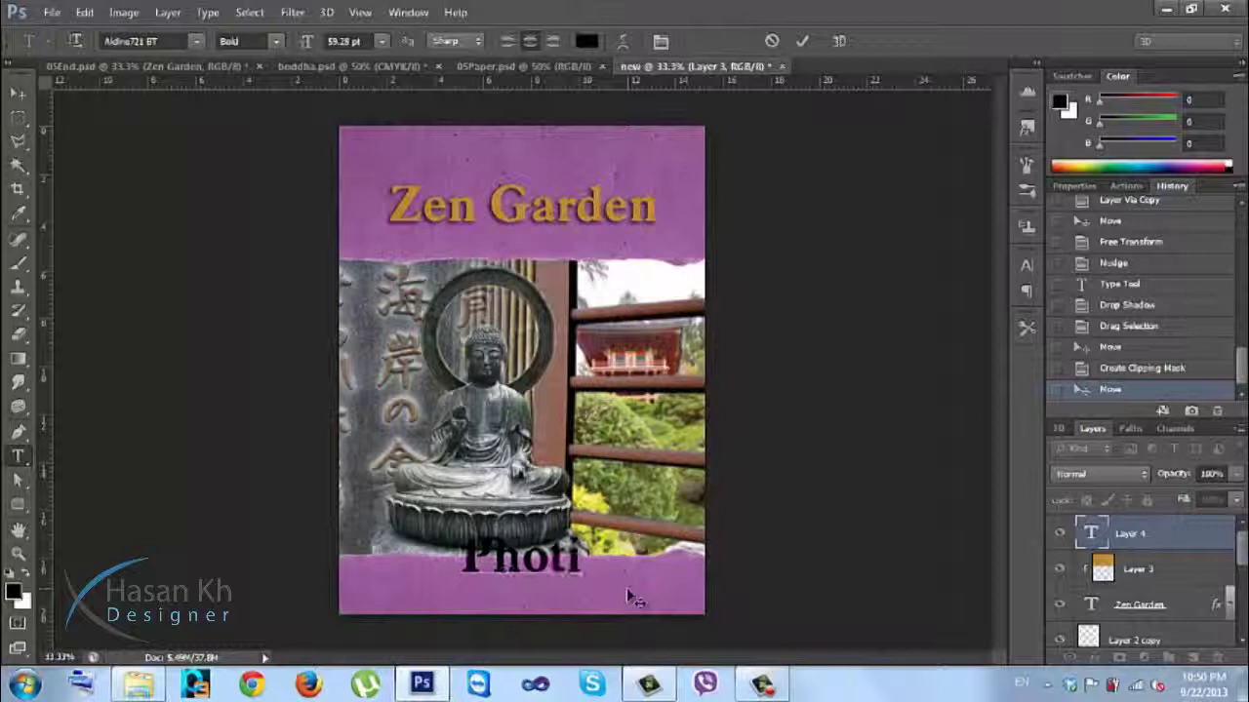
pyautogui.press('BackSpace')
pyautogui.write('o')
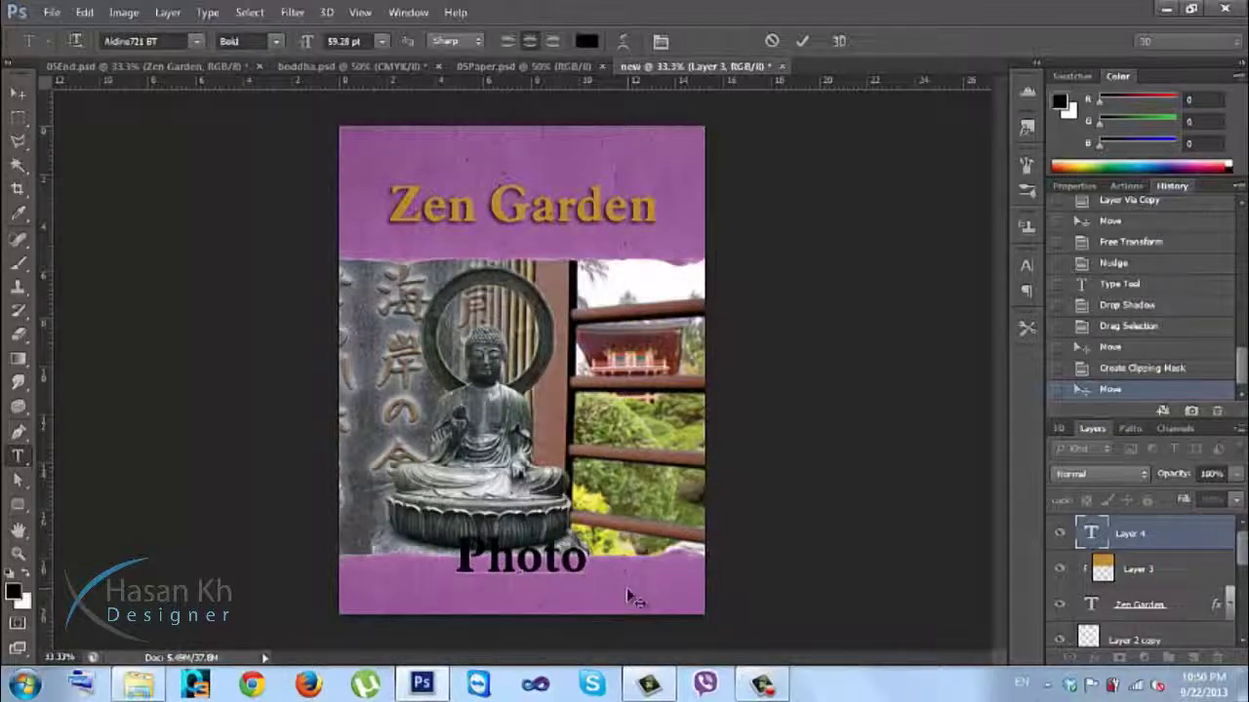
pyautogui.write('shop')
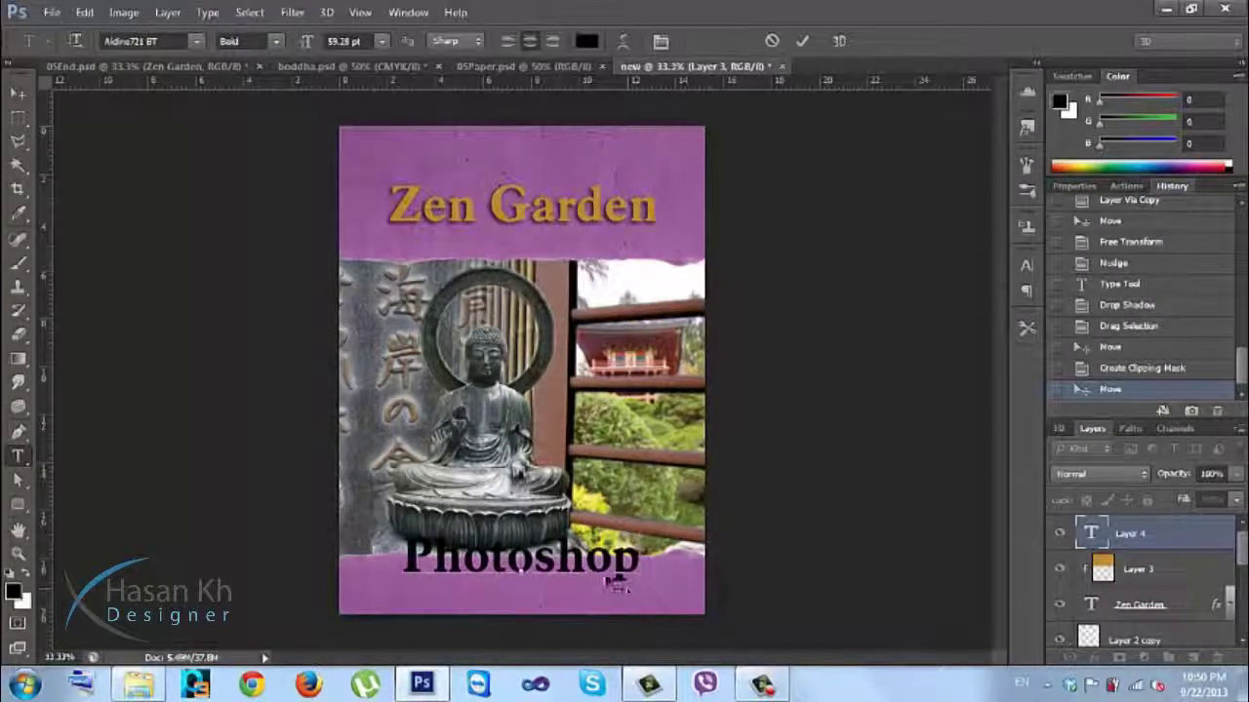
# Step: Set the Photoshop text to Aldine721 BT Roman at 23.28 pt and shift it slightly down onto the lower purple strip
pyautogui.hotkey('ctrl', 'a')
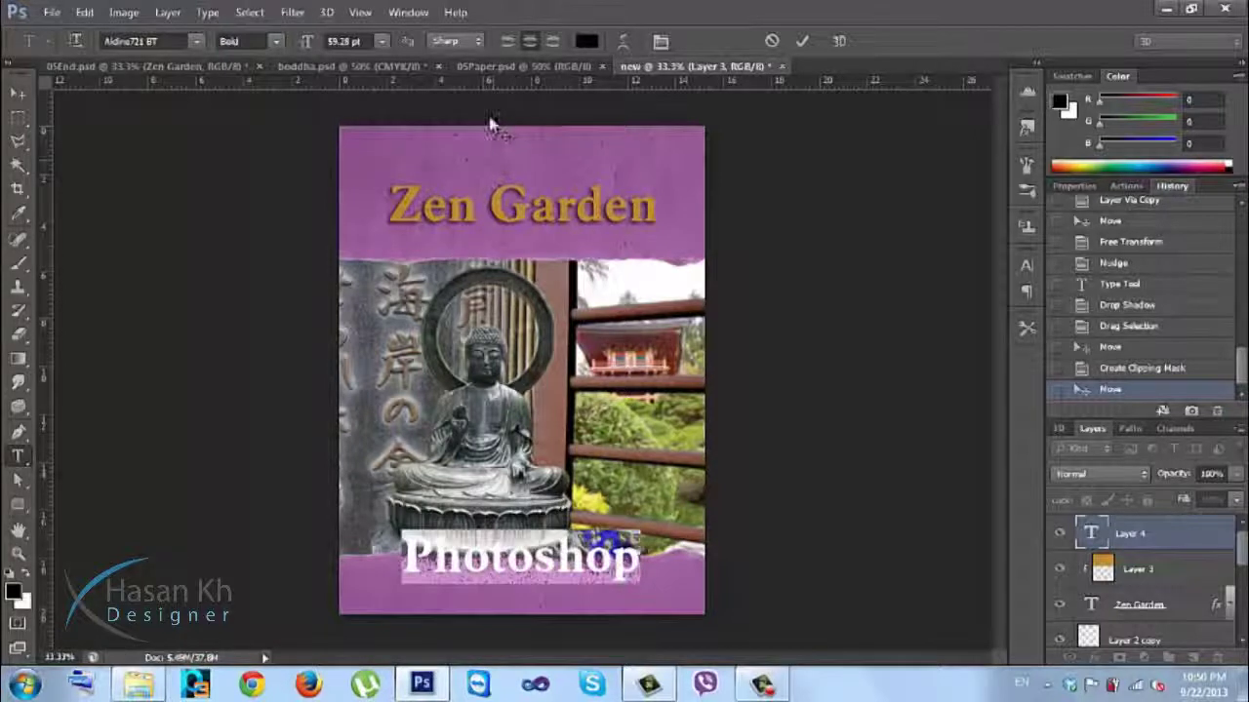
pyautogui.moveTo(310, 45); pyautogui.dragTo(290, 45)
pyautogui.click(276, 43)
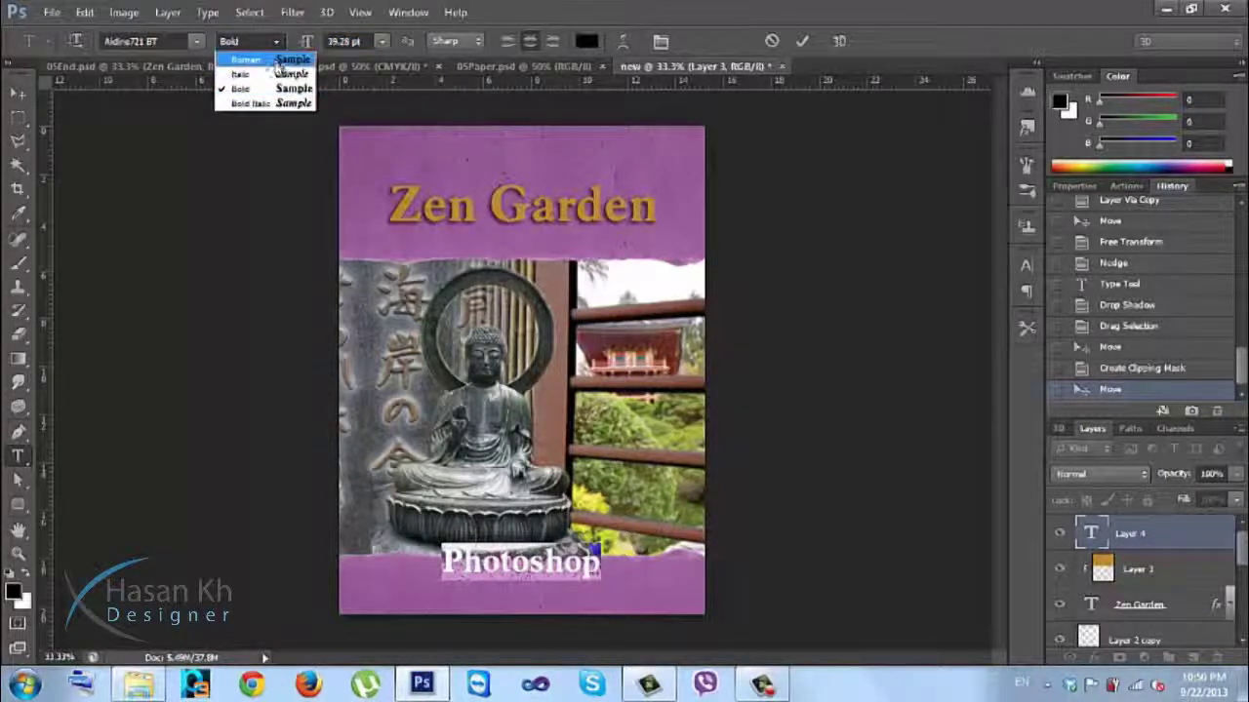
pyautogui.click(276, 62)
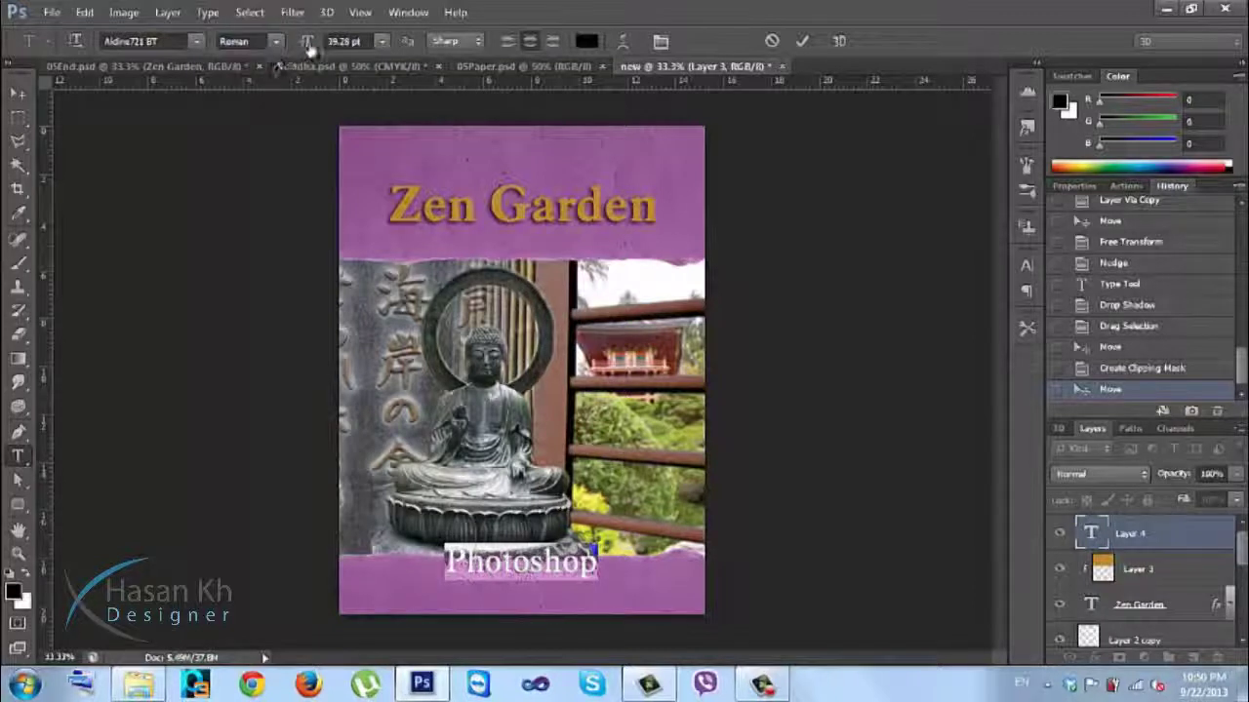
pyautogui.click(289, 45)
pyautogui.moveTo(289, 47); pyautogui.dragTo(274, 47)
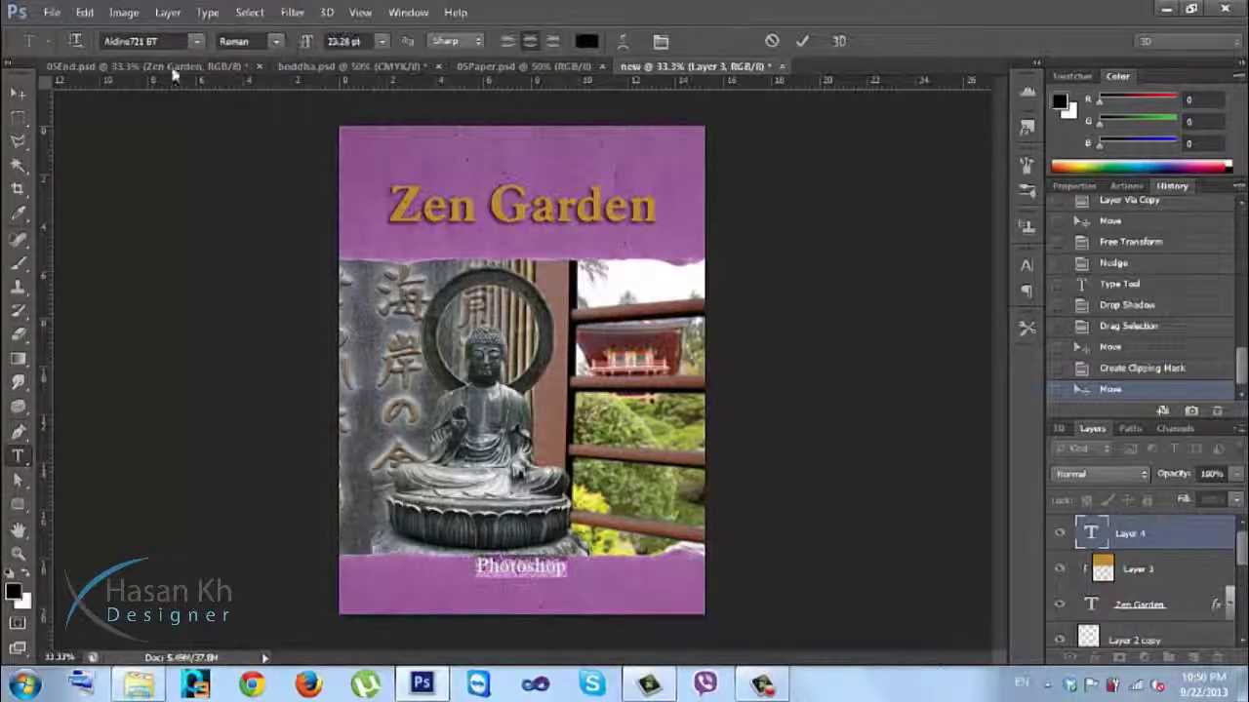
pyautogui.click(19, 94)
pyautogui.moveTo(568, 500); pyautogui.dragTo(573, 506)
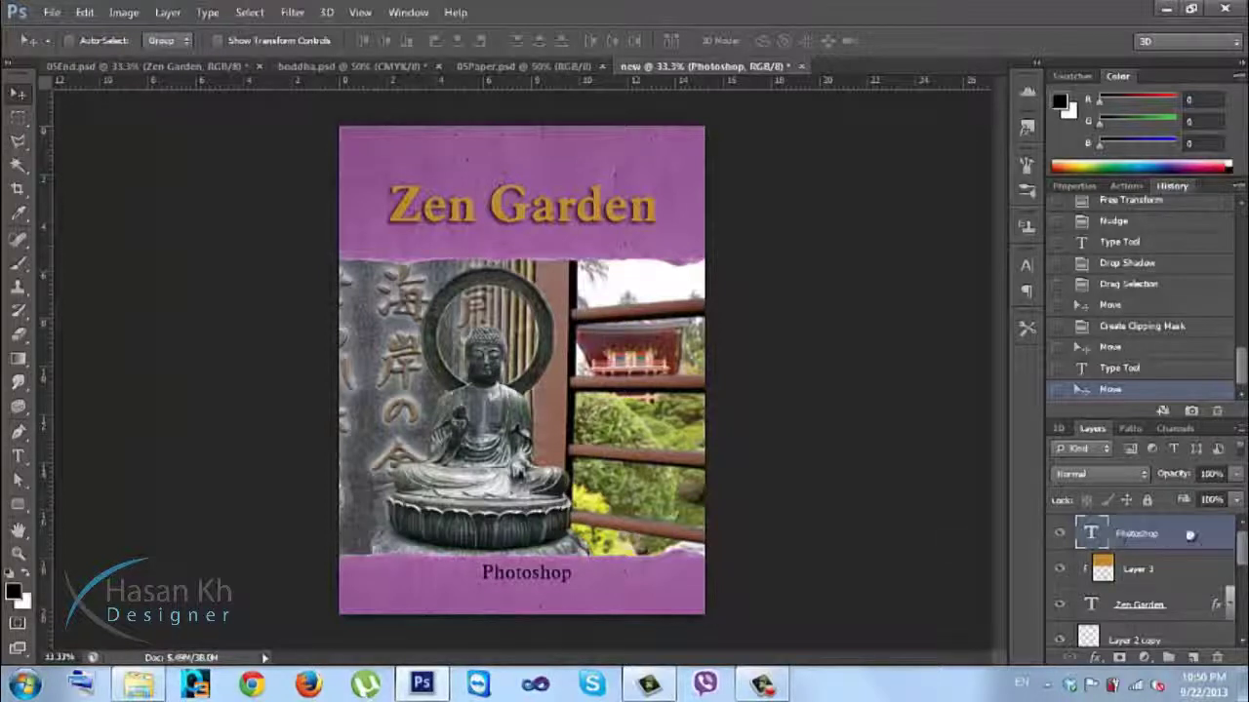
# Step: Try duplicating and moving the Zen Garden layer's effects onto the Photoshop text layer, undoing each attempt
pyautogui.doubleClick(1225, 539)
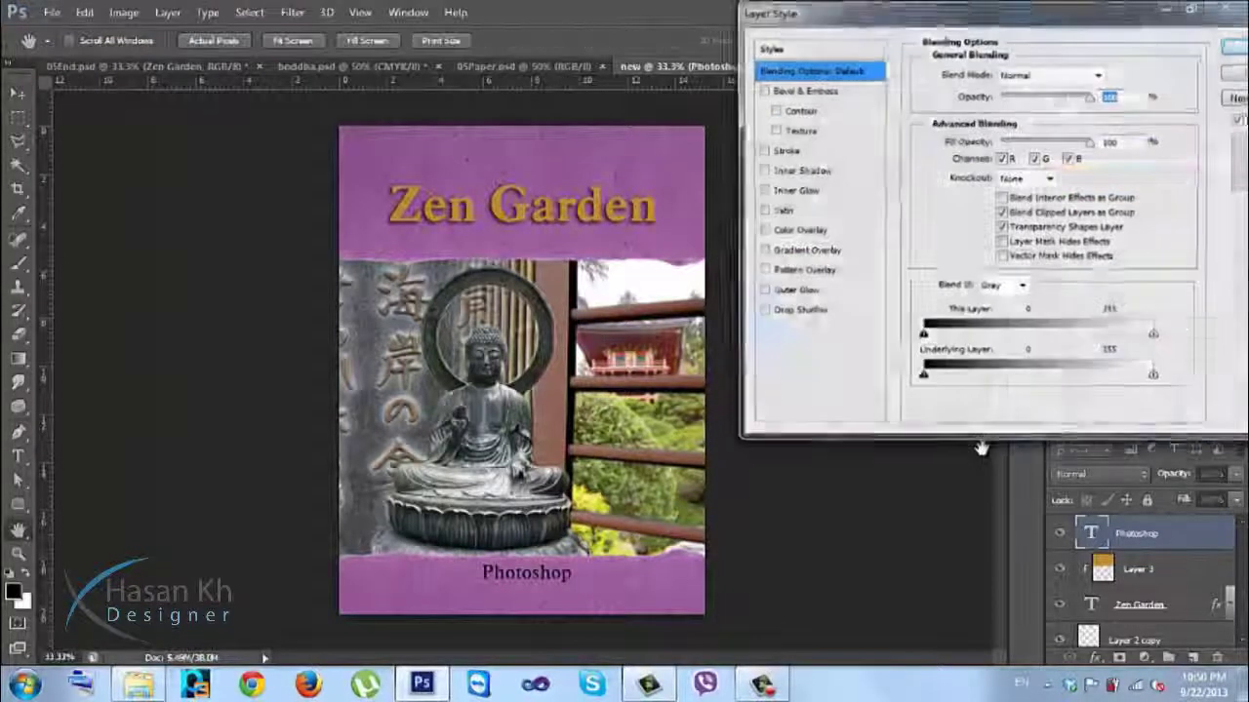
pyautogui.press('Escape')
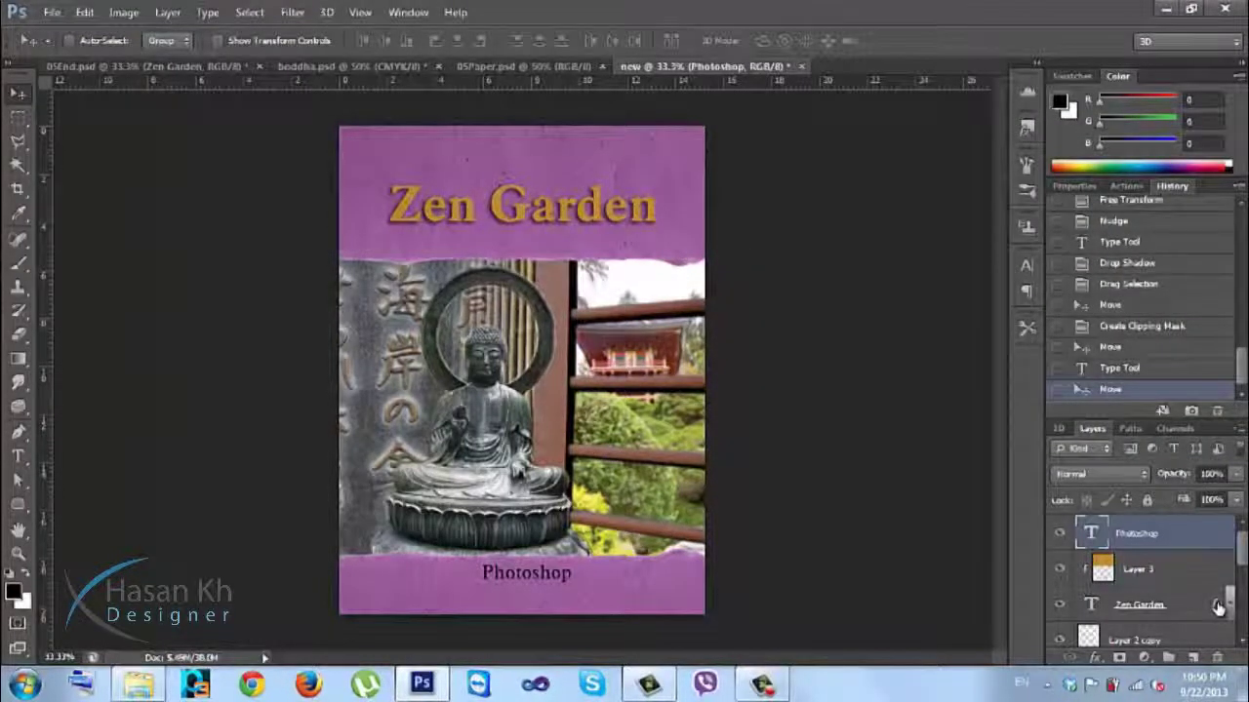
pyautogui.moveTo(1216, 607); pyautogui.dragTo(1214, 546)
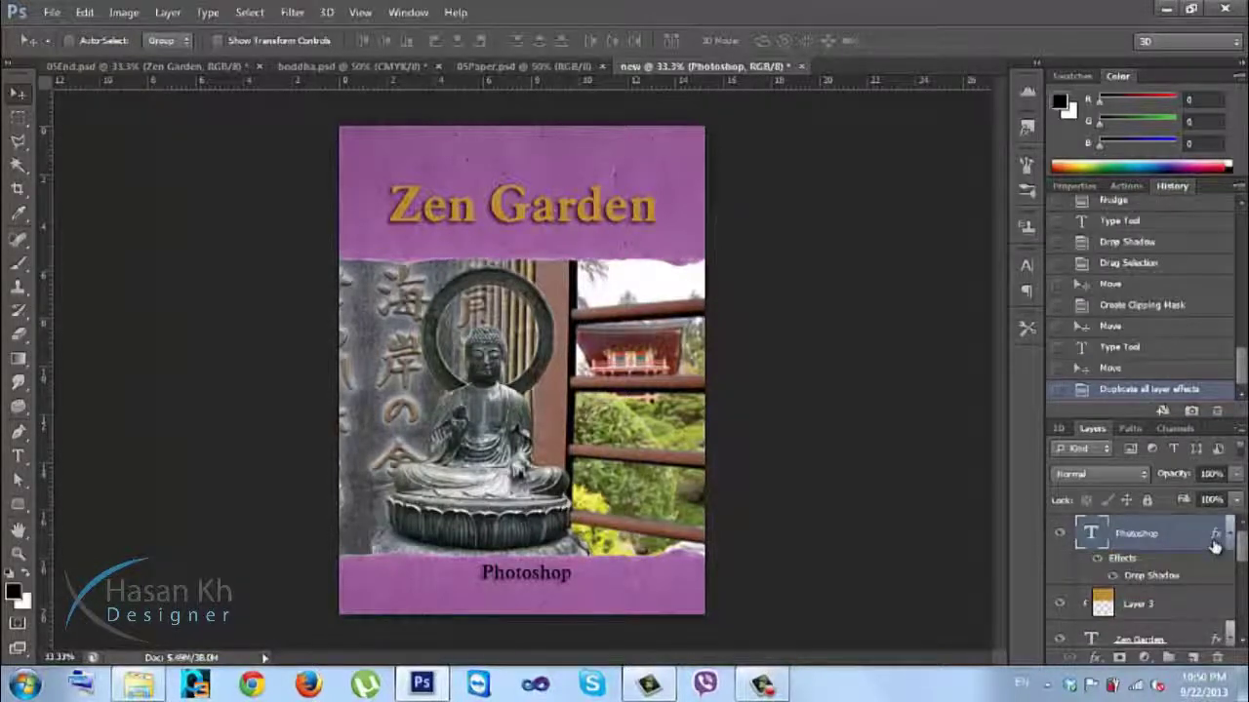
pyautogui.click(1219, 542)
pyautogui.hotkey('ctrl', 'z')
pyautogui.moveTo(1214, 607); pyautogui.dragTo(1215, 542)
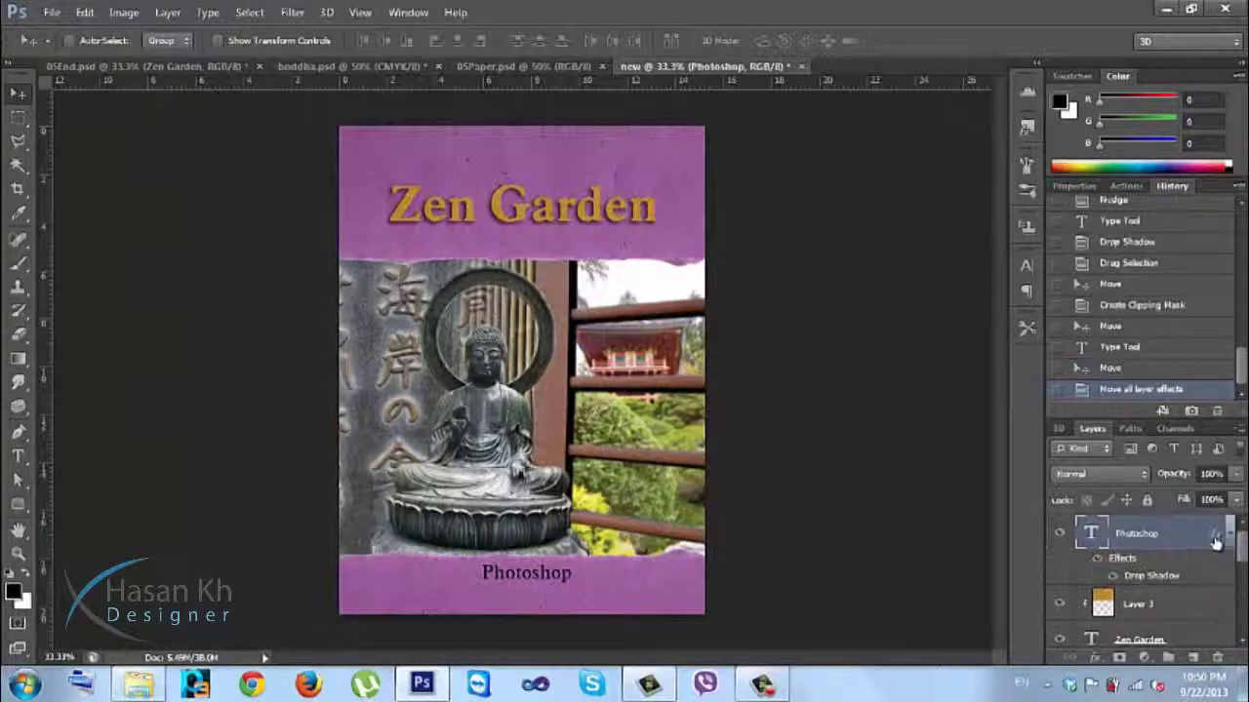
pyautogui.hotkey('ctrl', 'z')
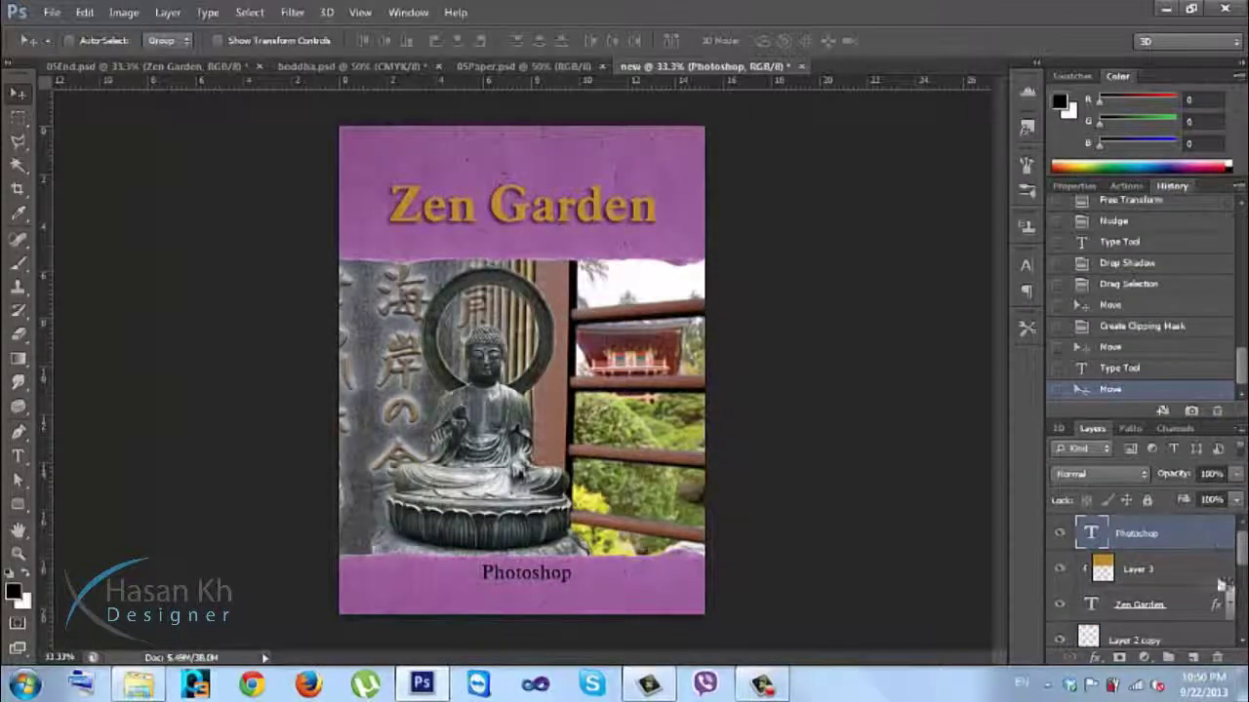
# Step: Duplicate the Zen Garden layer's Drop Shadow onto the Photoshop text layer, collapse its effects list, and minimize the program window
pyautogui.moveTo(1214, 605); pyautogui.dragTo(1214, 542)
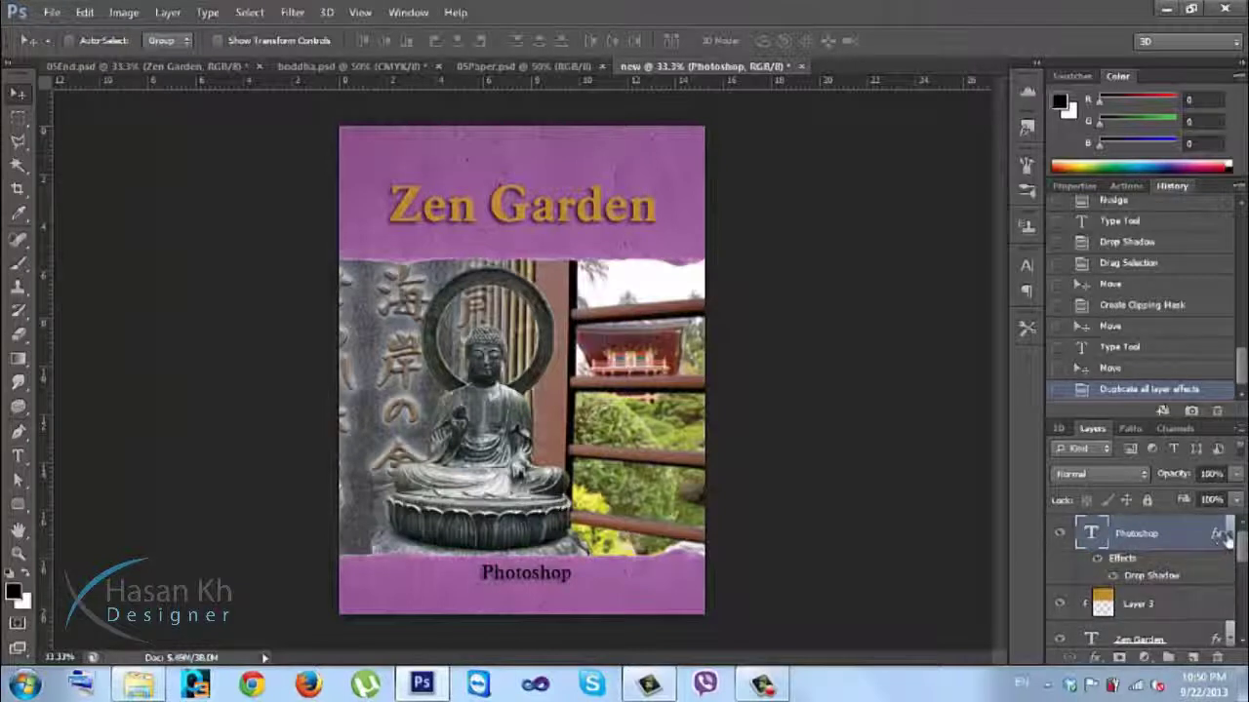
pyautogui.click(1228, 534)
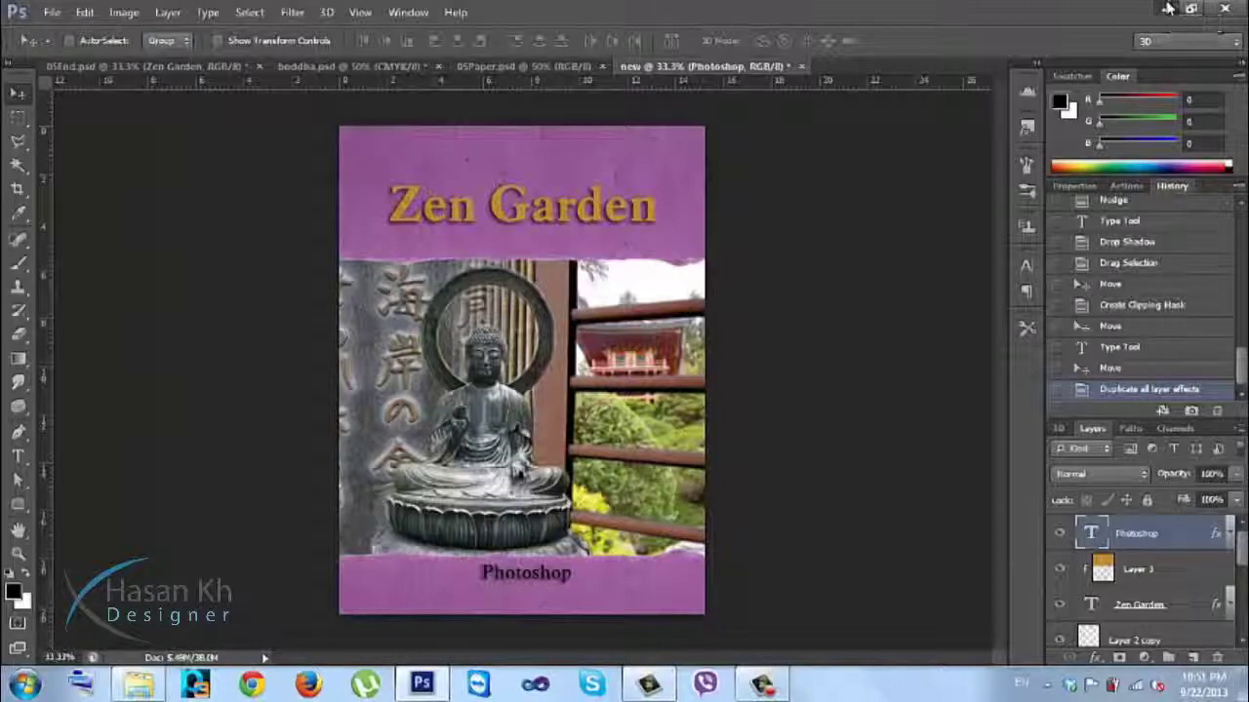
pyautogui.click(1168, 8)
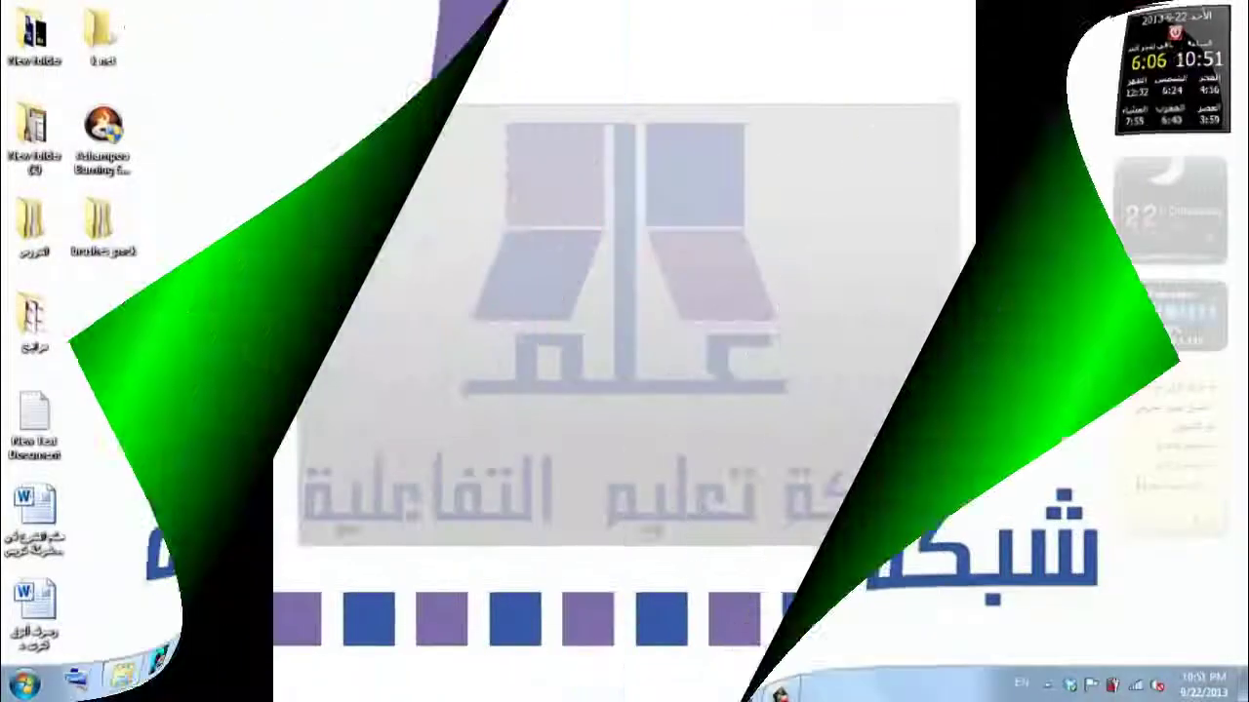